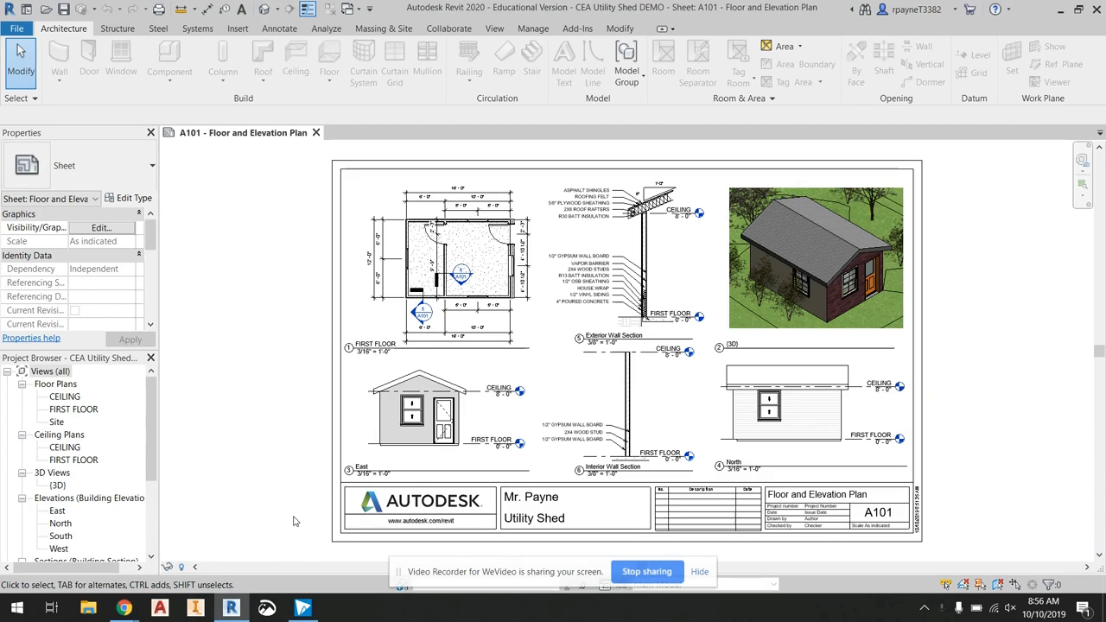
- Examine the FIRST FLOOR plan and the East, North, South and West elevations of the utility shed
{"action": "double_click", "coordinate": [75, 410]}
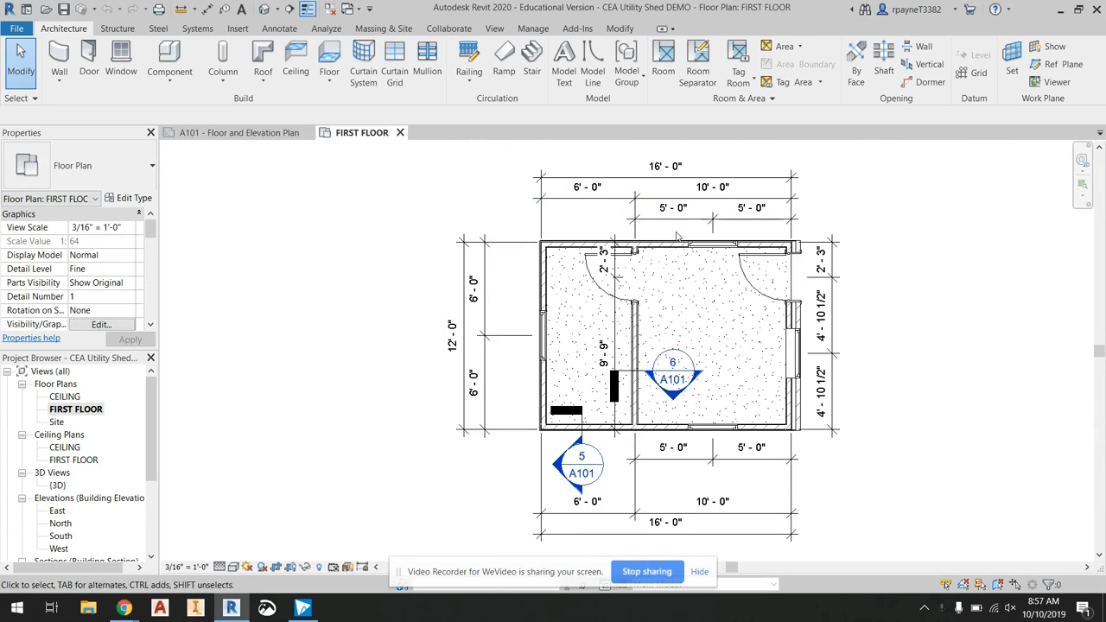
{"action": "scroll", "coordinate": [66, 451], "scroll_direction": "down", "scroll_amount": 3}
{"action": "double_click", "coordinate": [57, 447]}
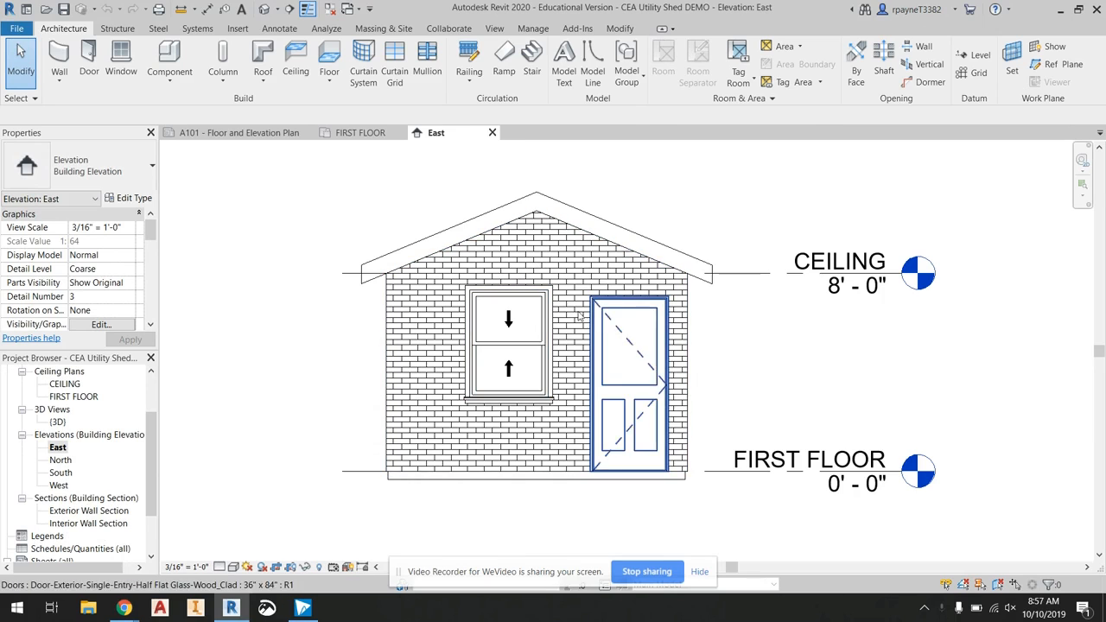
{"action": "double_click", "coordinate": [61, 461]}
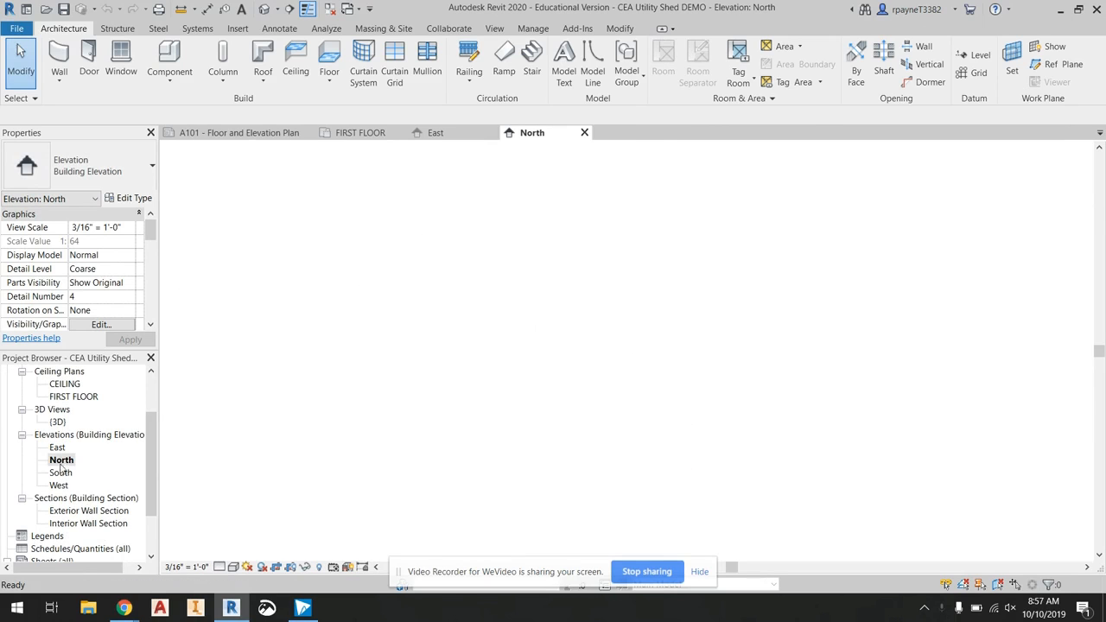
{"action": "left_click", "coordinate": [60, 473]}
{"action": "left_click", "coordinate": [60, 474]}
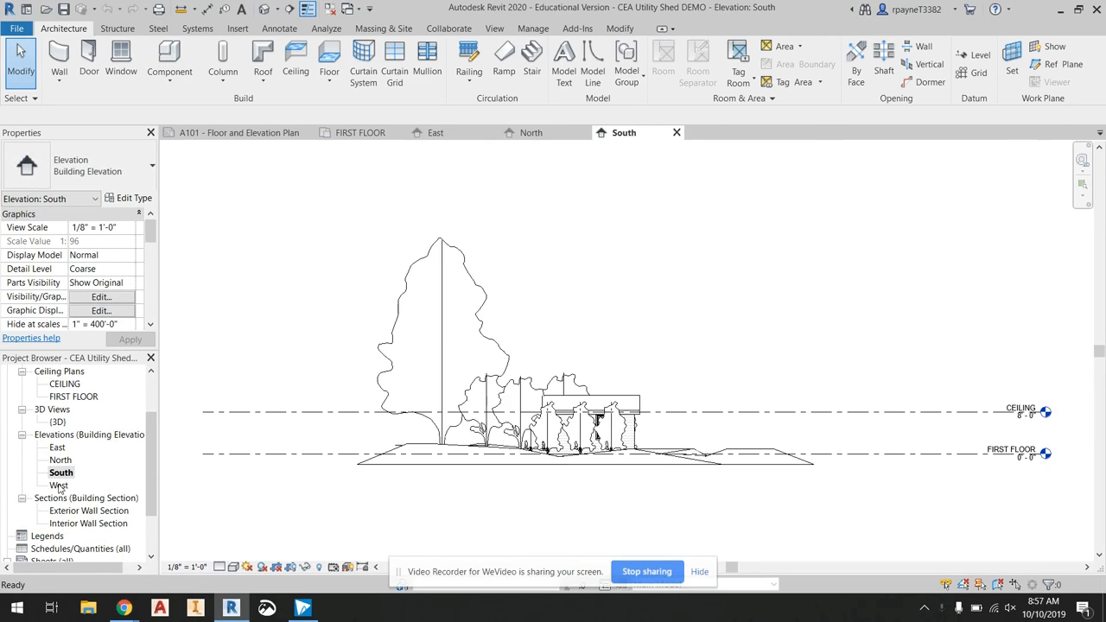
{"action": "double_click", "coordinate": [58, 486]}
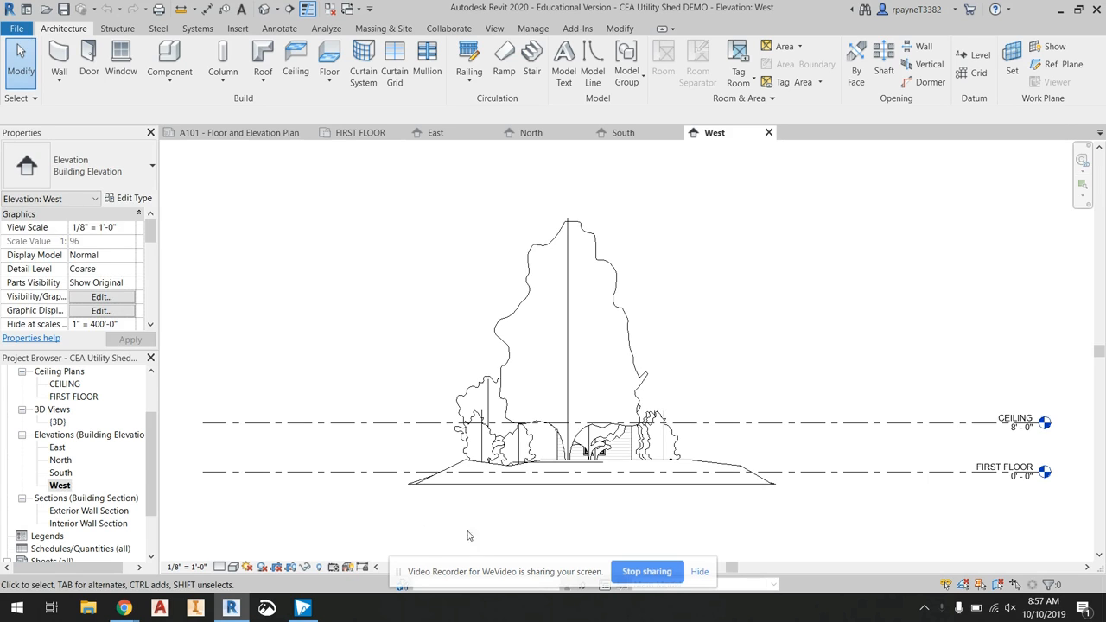
{"action": "double_click", "coordinate": [58, 448]}
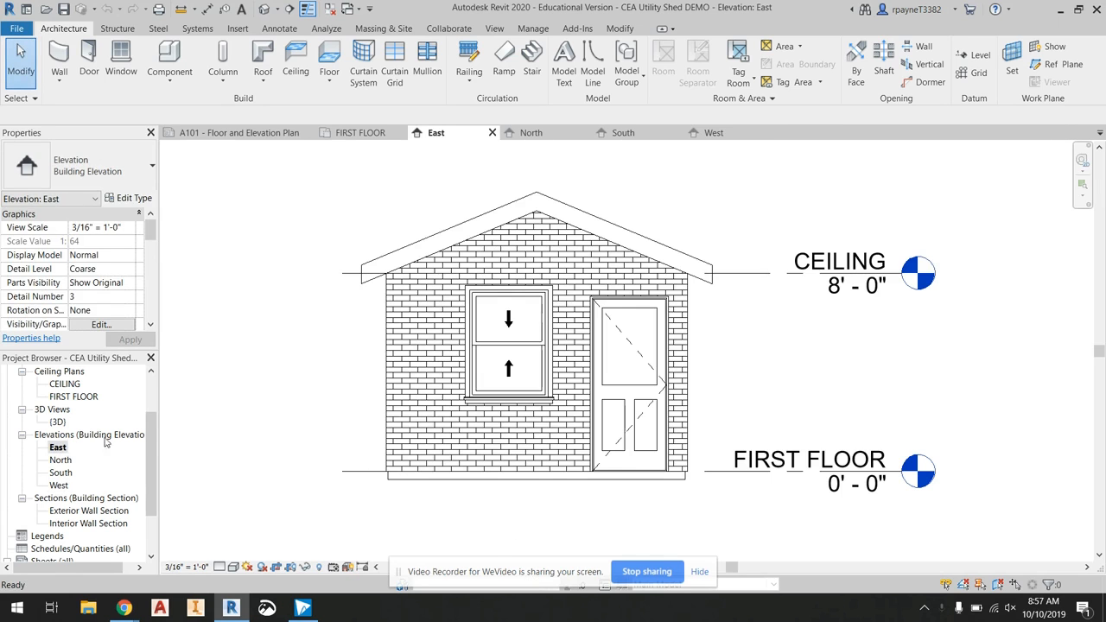
{"action": "double_click", "coordinate": [62, 461]}
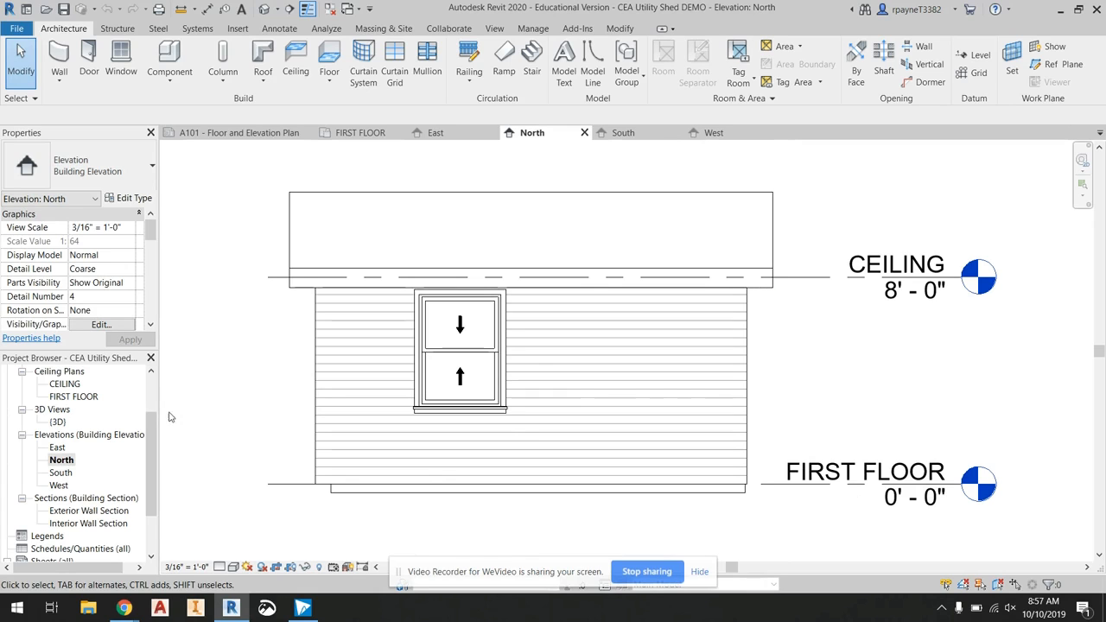
- Hide the planting and topography categories in the South elevation
{"action": "double_click", "coordinate": [60, 473]}
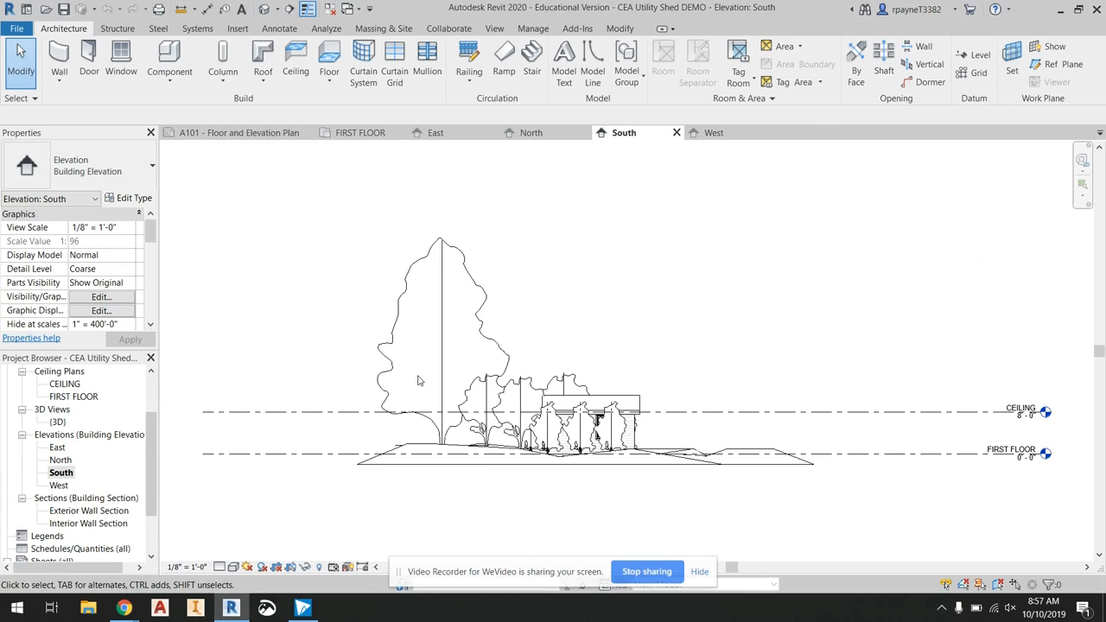
{"action": "right_click", "coordinate": [386, 406]}
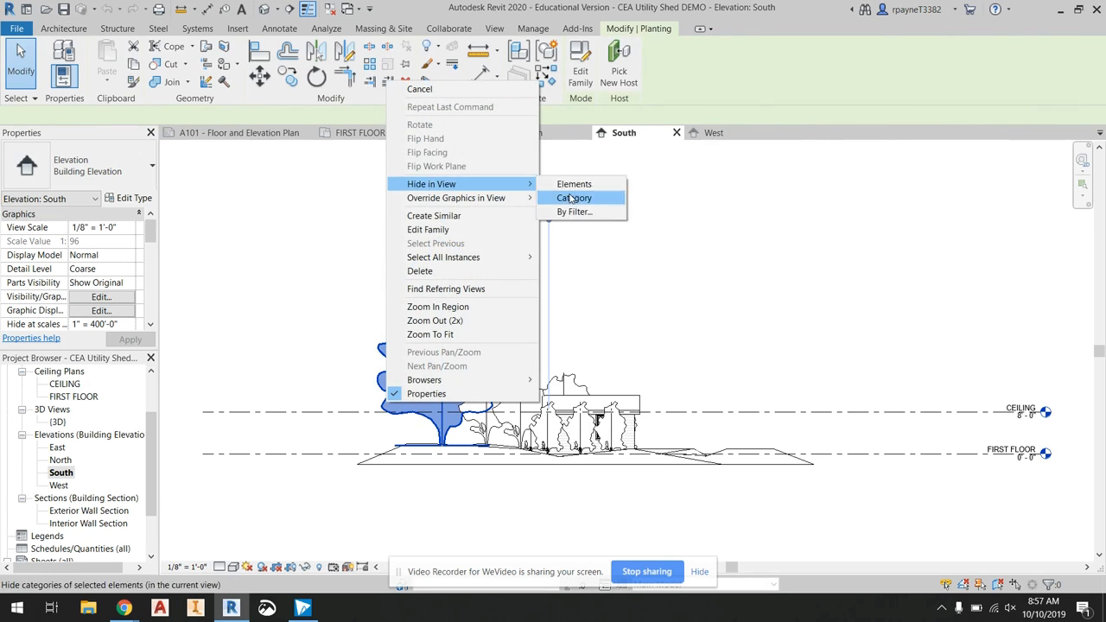
{"action": "left_click", "coordinate": [584, 198]}
{"action": "left_click", "coordinate": [525, 458]}
{"action": "right_click", "coordinate": [525, 460]}
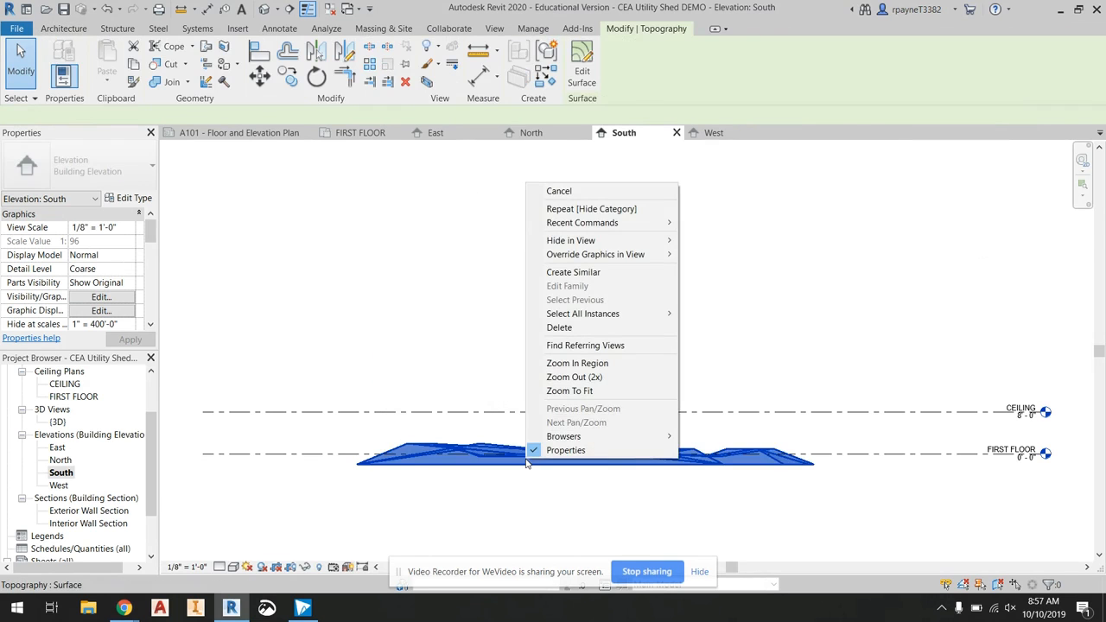
{"action": "mouse_move", "coordinate": [600, 241]}
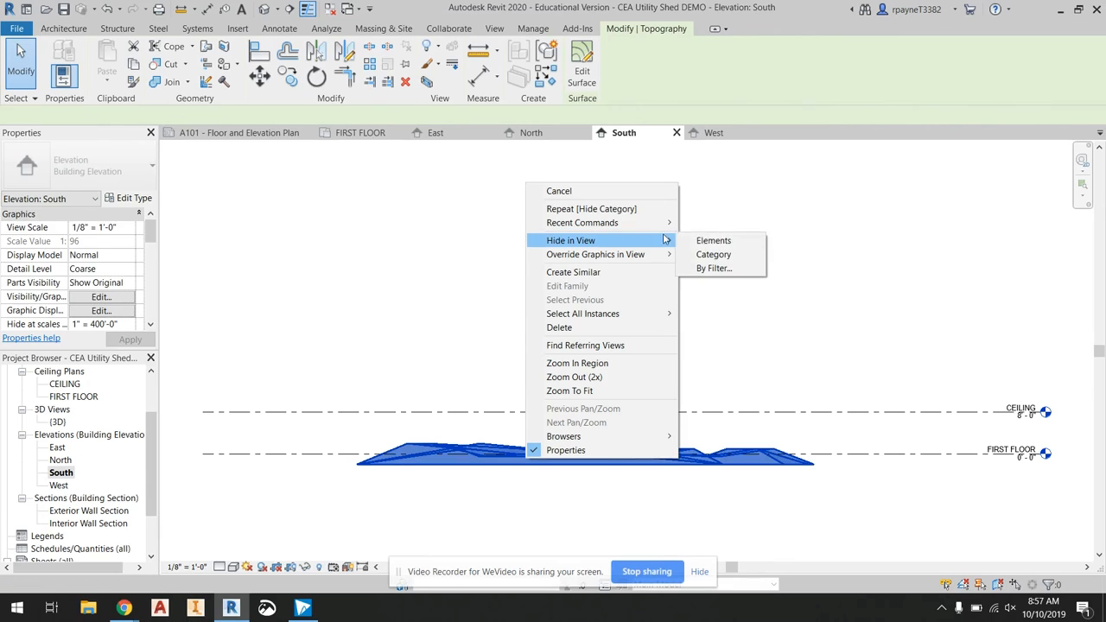
{"action": "left_click", "coordinate": [714, 255]}
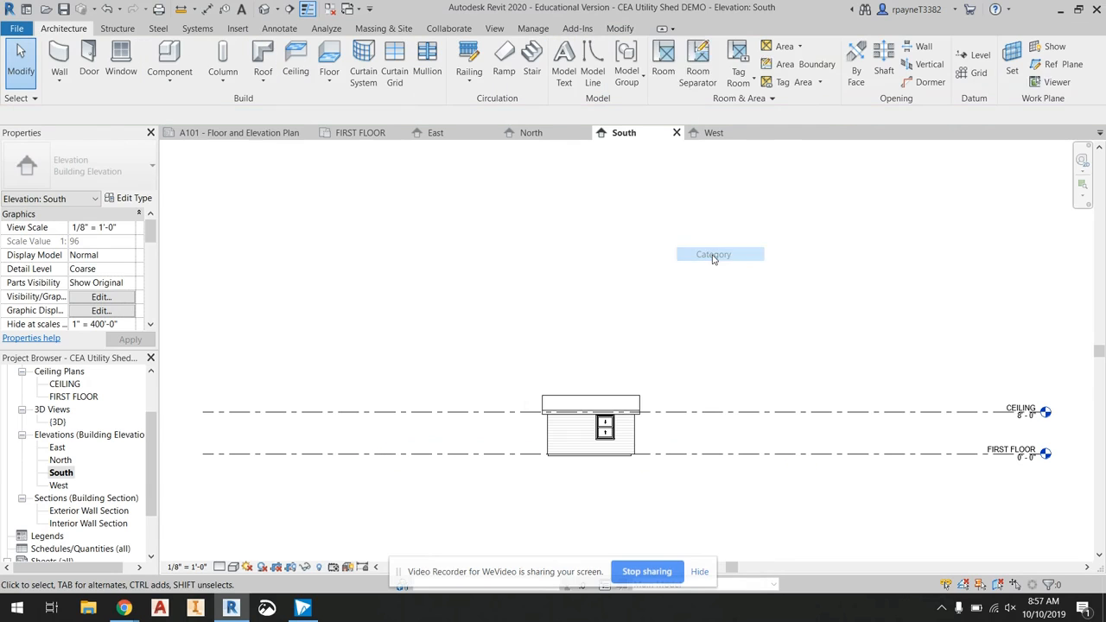
- Hide the planting category and the topography surface element in the West elevation
{"action": "double_click", "coordinate": [58, 486]}
{"action": "right_click", "coordinate": [510, 363]}
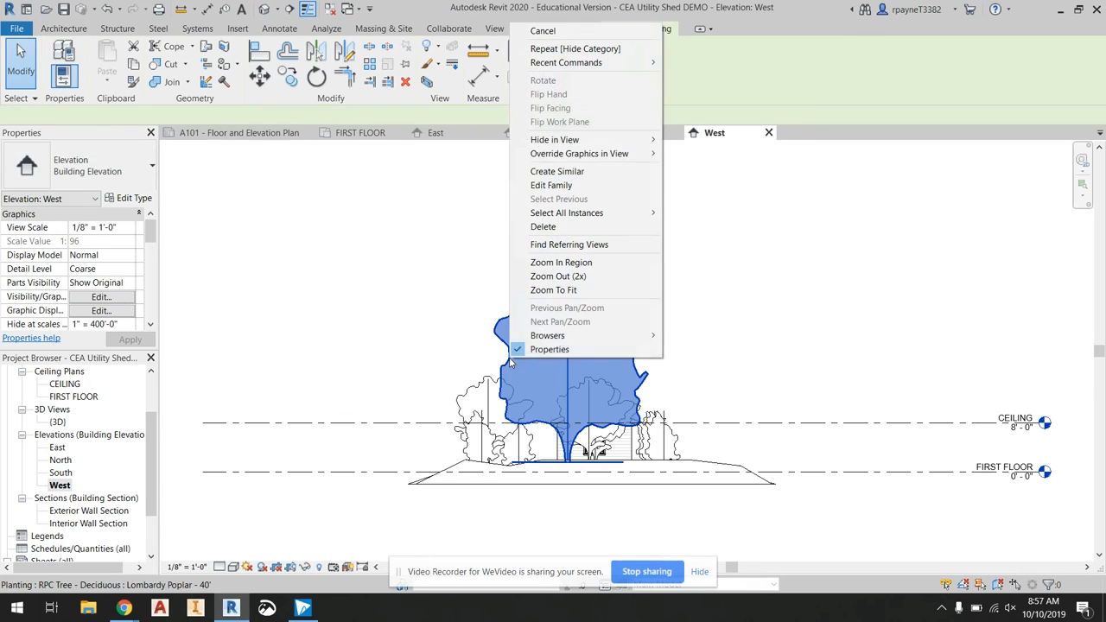
{"action": "mouse_move", "coordinate": [622, 139]}
{"action": "left_click", "coordinate": [697, 153]}
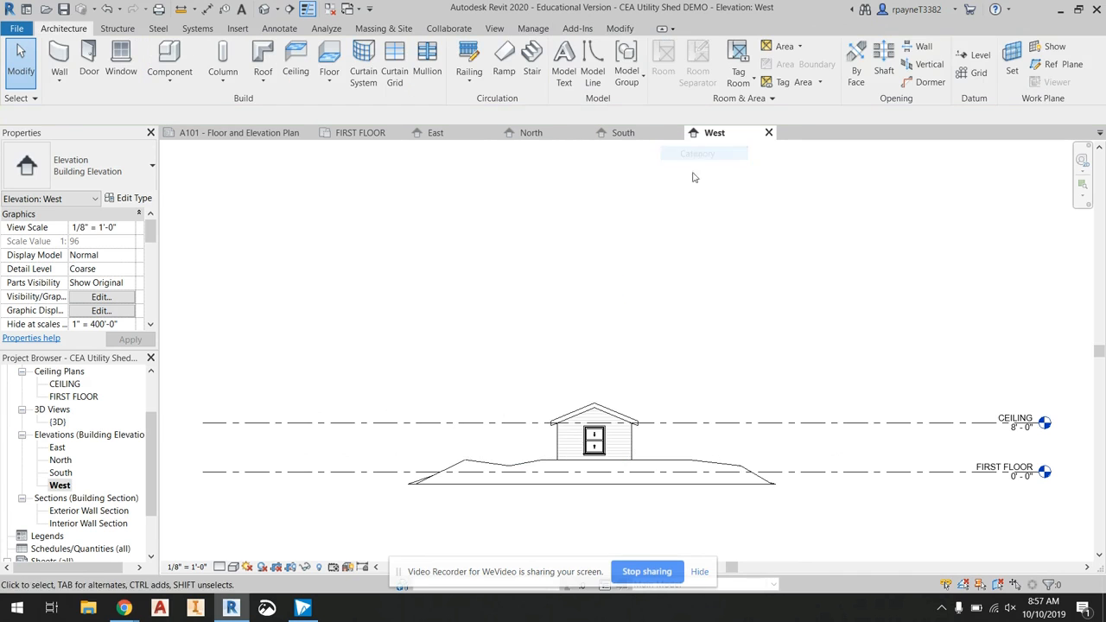
{"action": "right_click", "coordinate": [545, 473]}
{"action": "mouse_move", "coordinate": [679, 256]}
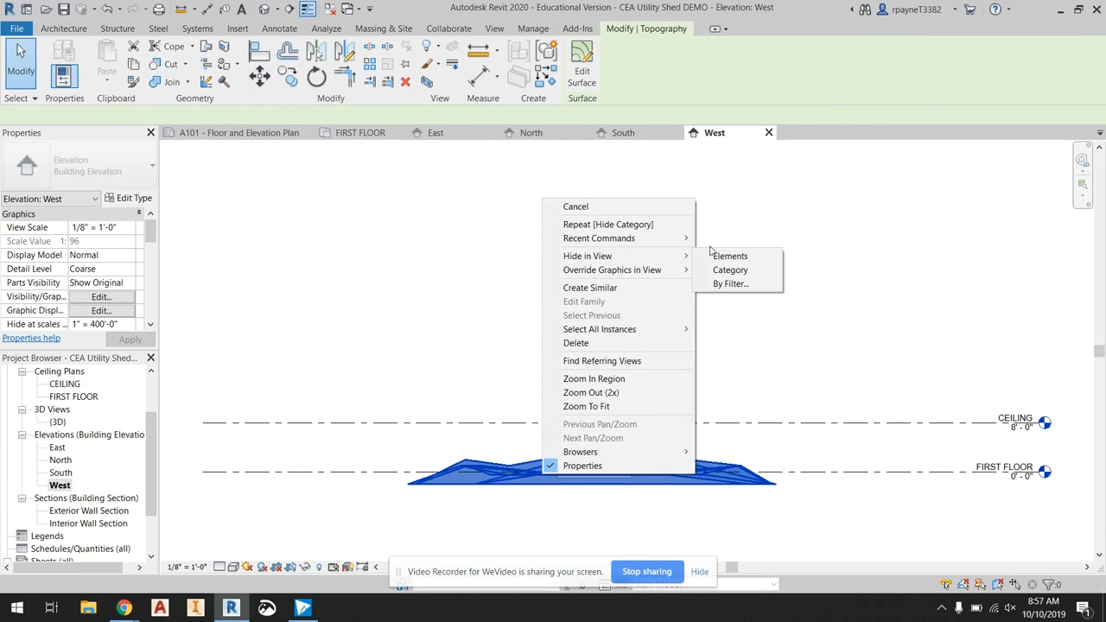
{"action": "left_click", "coordinate": [711, 257]}
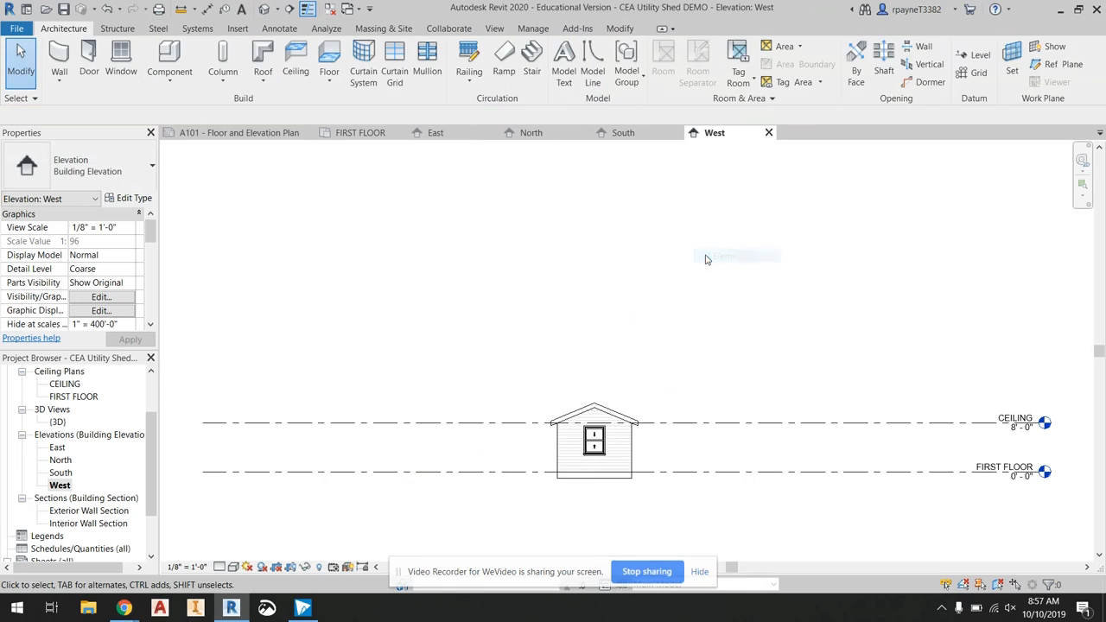
- Inspect the shed's siding, window and roof up close in the West and South elevations
{"action": "scroll", "coordinate": [649, 496], "scroll_direction": "up", "scroll_amount": 5}
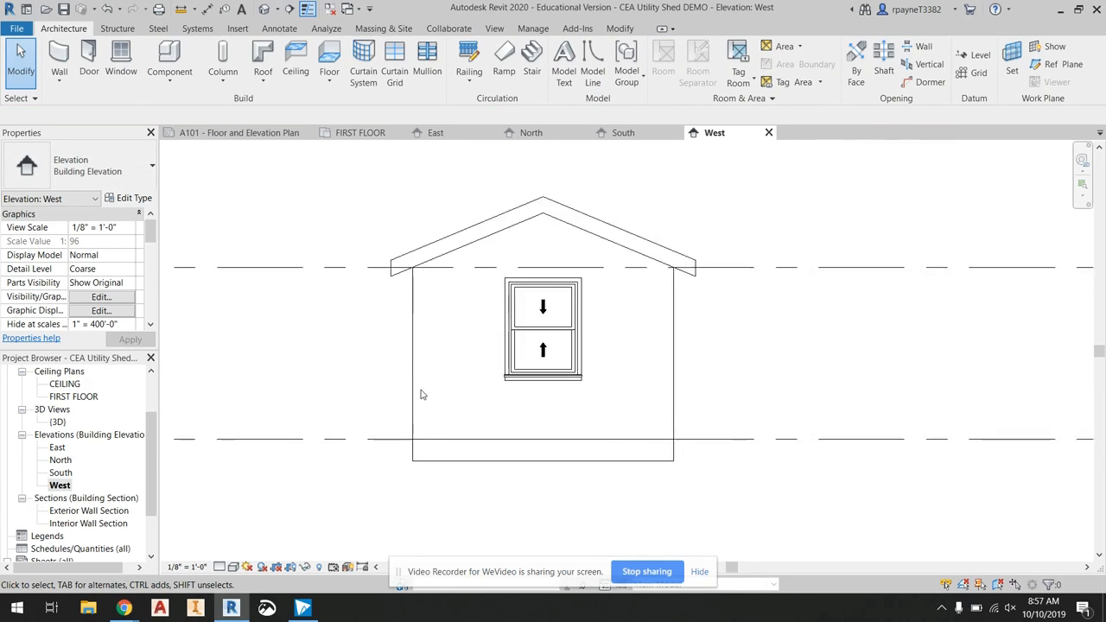
{"action": "scroll", "coordinate": [421, 395], "scroll_direction": "up", "scroll_amount": 2}
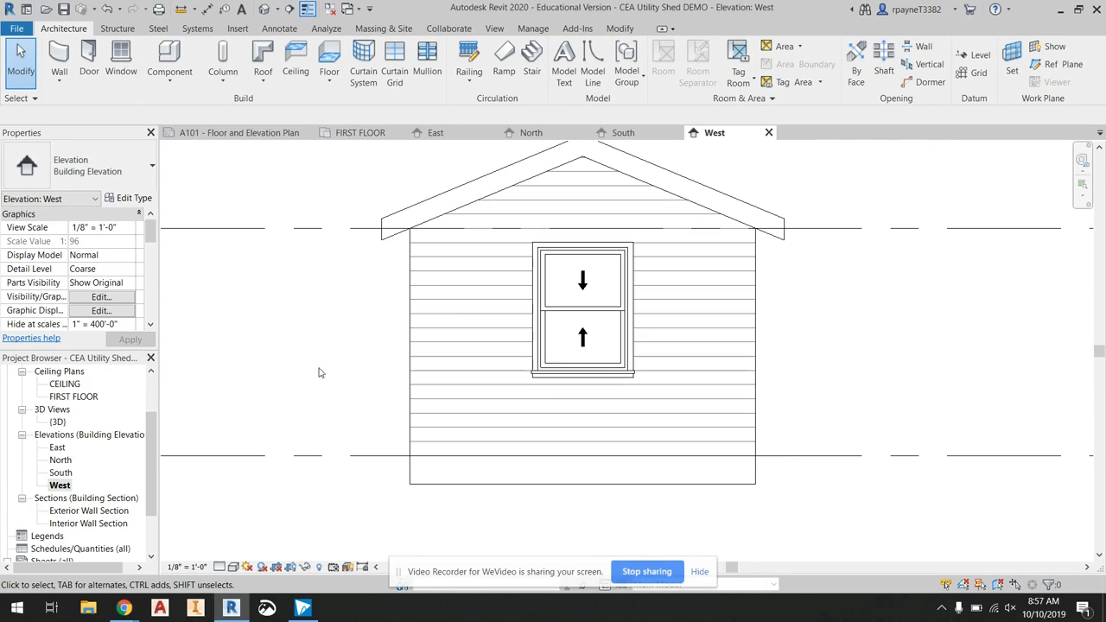
{"action": "double_click", "coordinate": [60, 474]}
{"action": "scroll", "coordinate": [586, 420], "scroll_direction": "up", "scroll_amount": 4}
{"action": "scroll", "coordinate": [509, 418], "scroll_direction": "up", "scroll_amount": 3}
{"action": "middle_click_drag", "start_coordinate": [509, 418], "coordinate": [259, 424]}
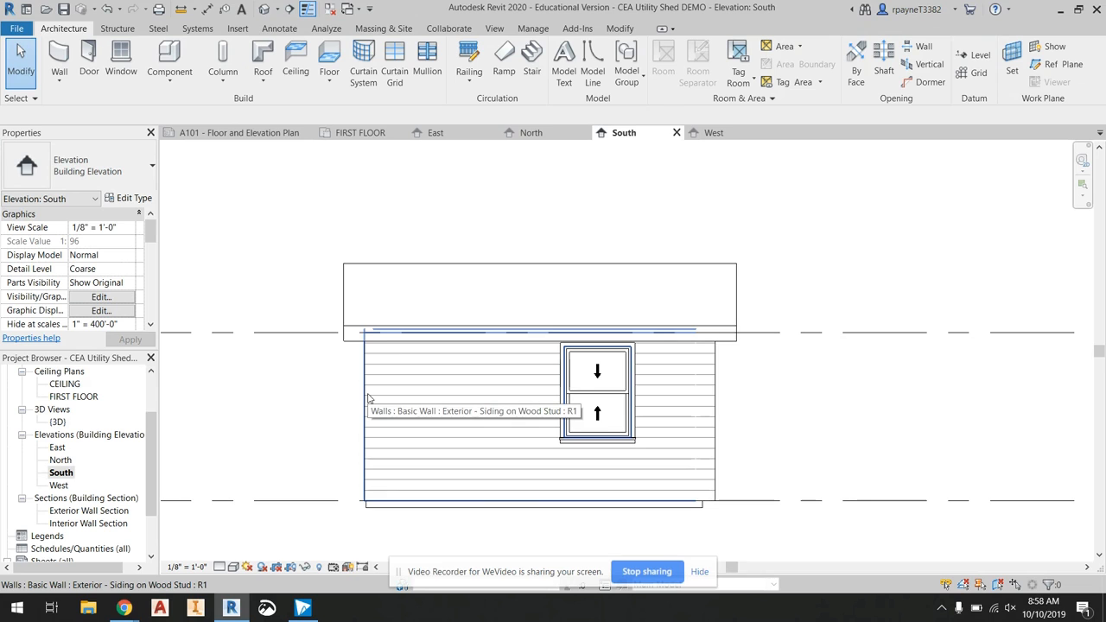
- Hide the roof element in the North elevation
{"action": "double_click", "coordinate": [61, 460]}
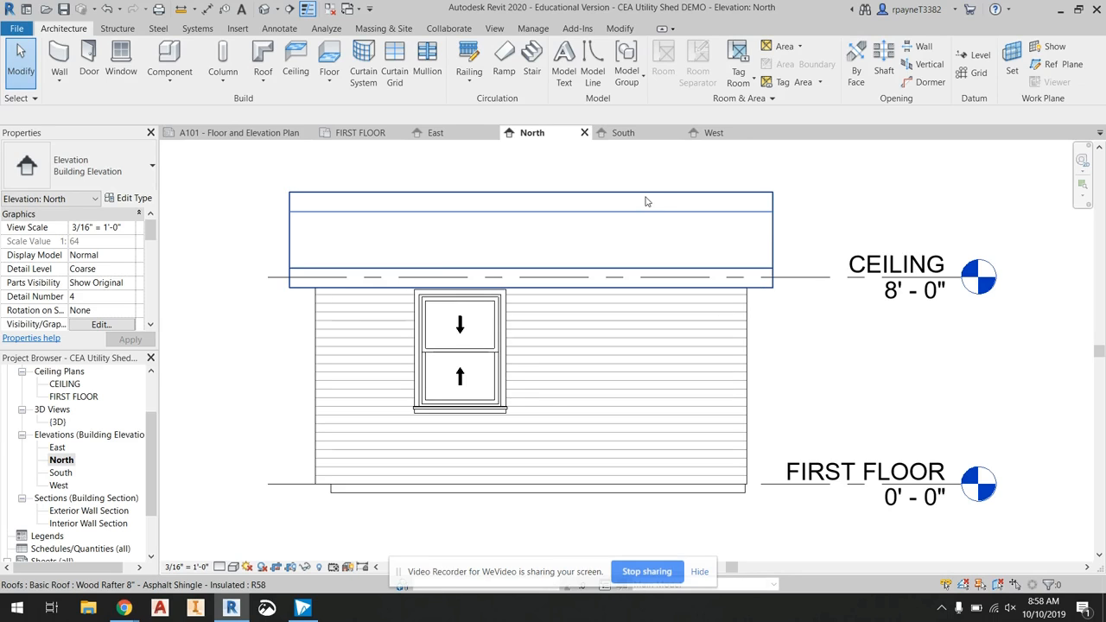
{"action": "right_click", "coordinate": [561, 270]}
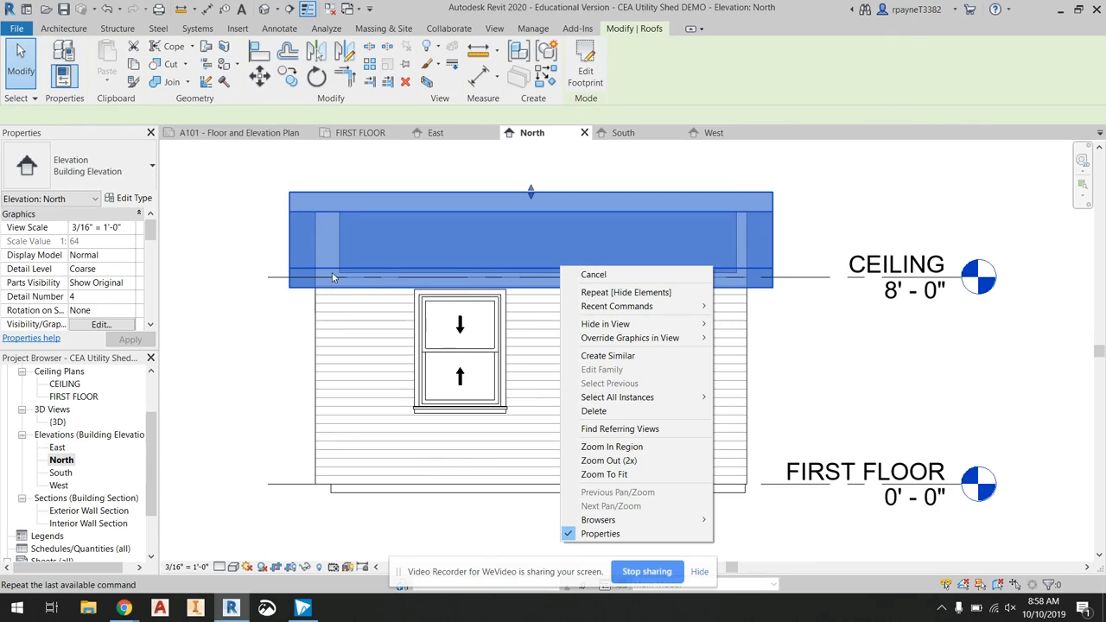
{"action": "mouse_move", "coordinate": [657, 324]}
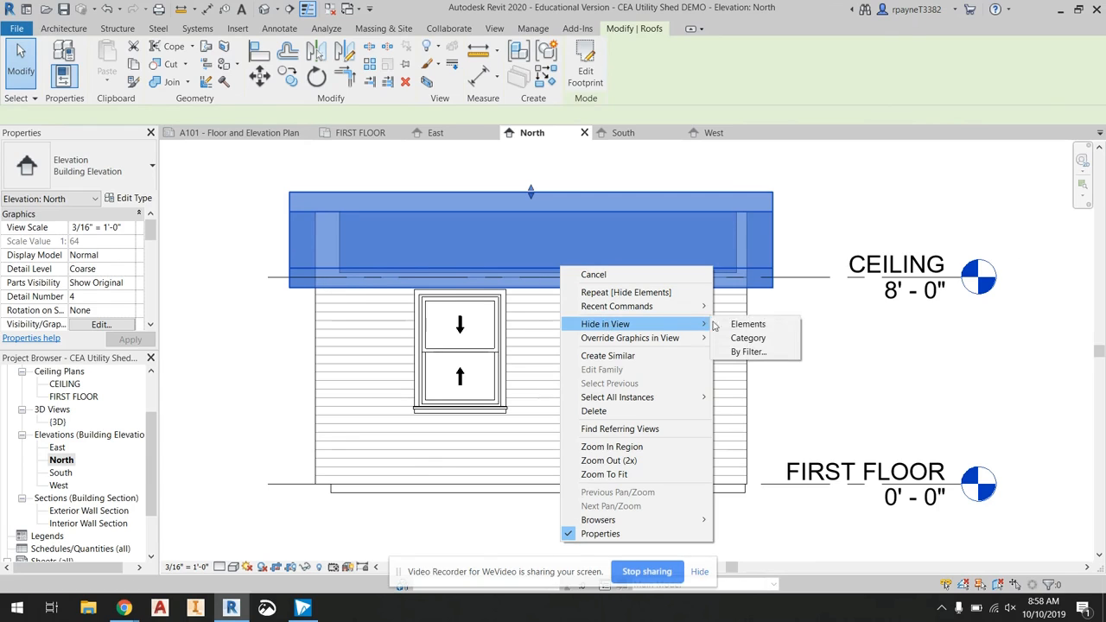
{"action": "left_click", "coordinate": [741, 324]}
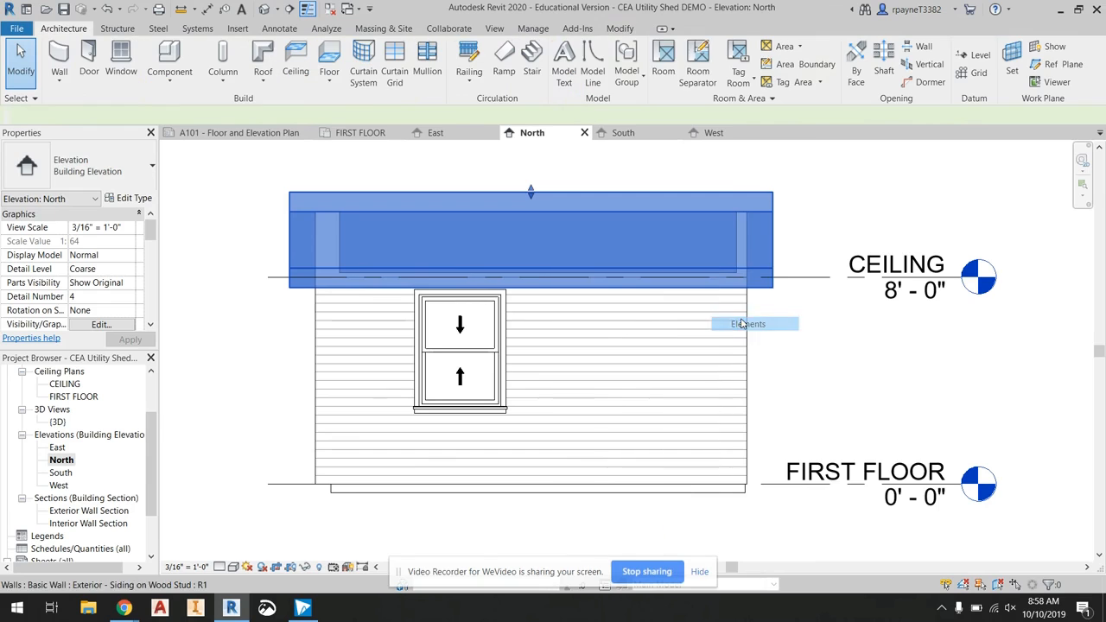
- Hide the roof element in the South elevation
{"action": "left_click", "coordinate": [63, 474]}
{"action": "double_click", "coordinate": [62, 473]}
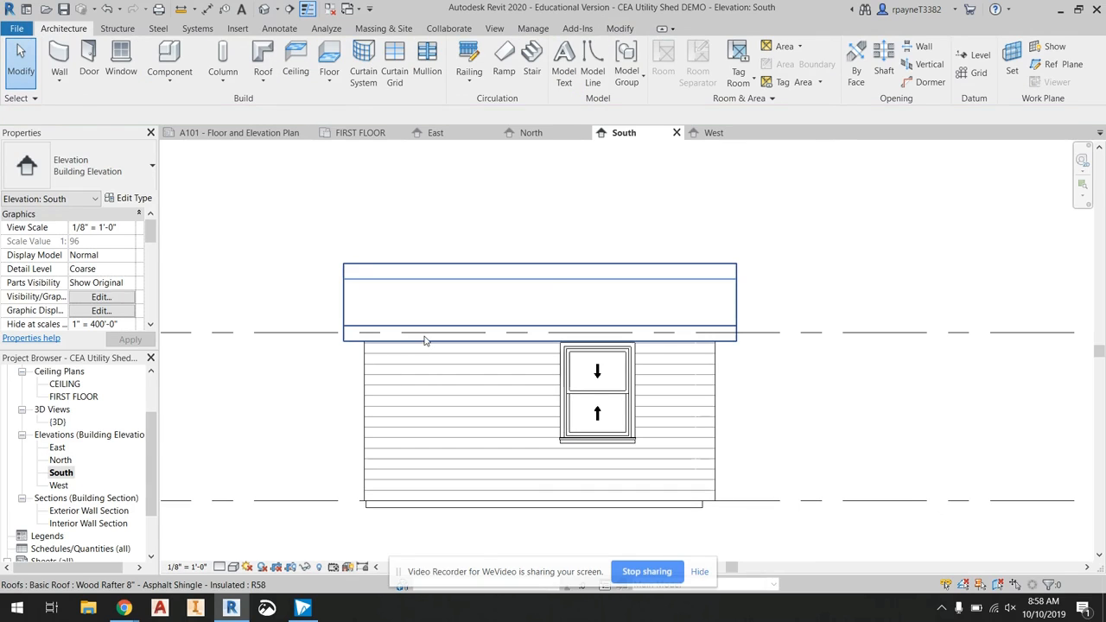
{"action": "left_click", "coordinate": [424, 340]}
{"action": "right_click", "coordinate": [425, 341]}
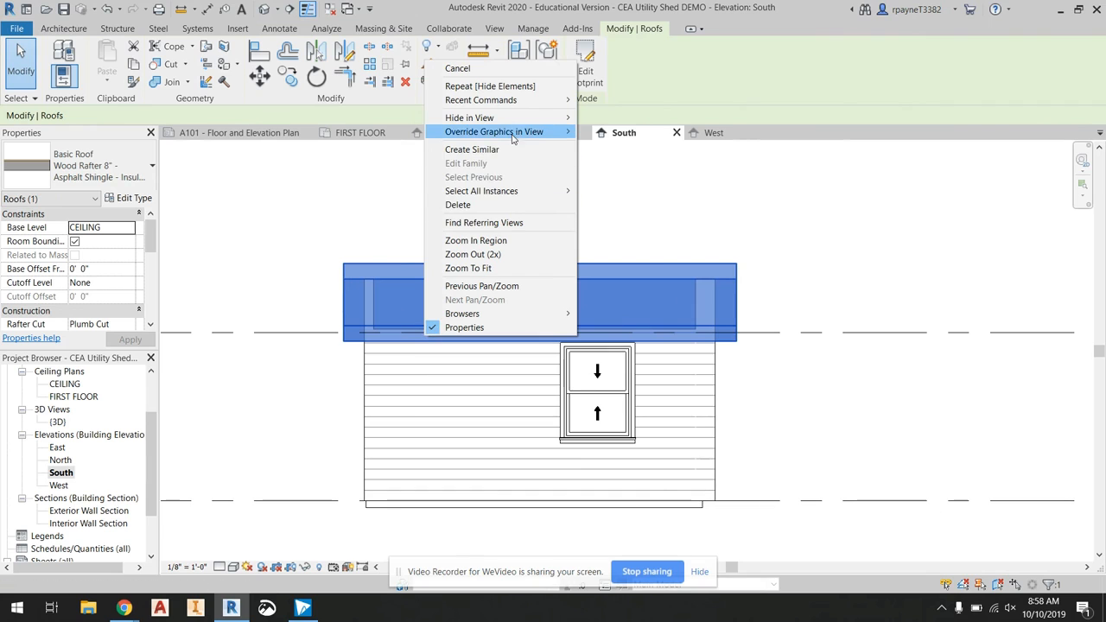
{"action": "mouse_move", "coordinate": [516, 121]}
{"action": "left_click", "coordinate": [607, 117]}
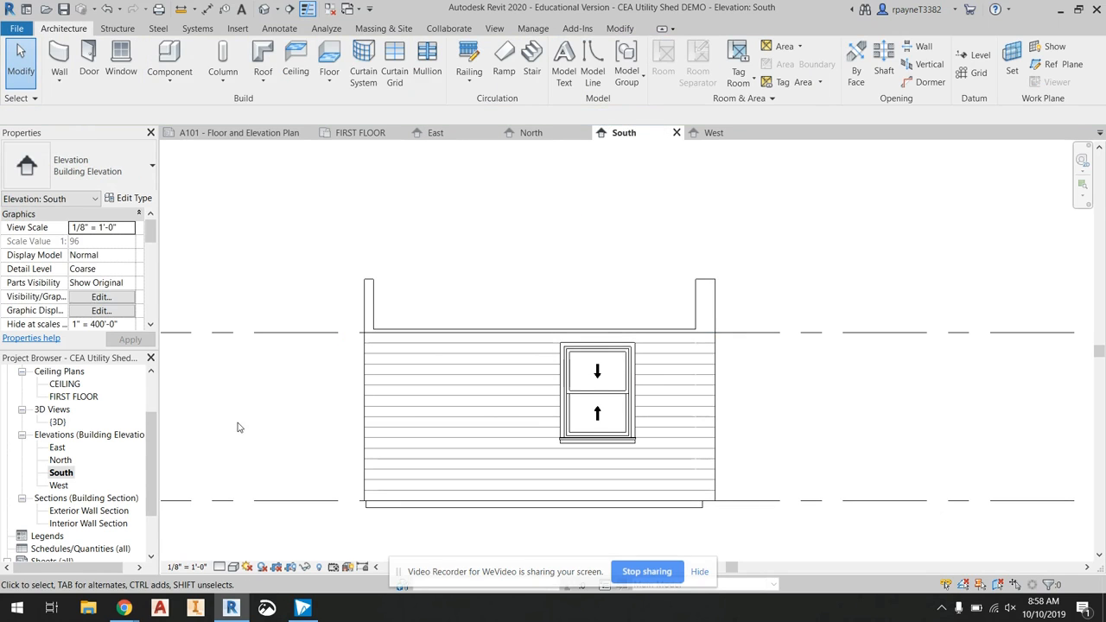
- Open the FIRST FLOOR plan and start a DWG export of the project
{"action": "scroll", "coordinate": [74, 436], "scroll_direction": "up", "scroll_amount": 3}
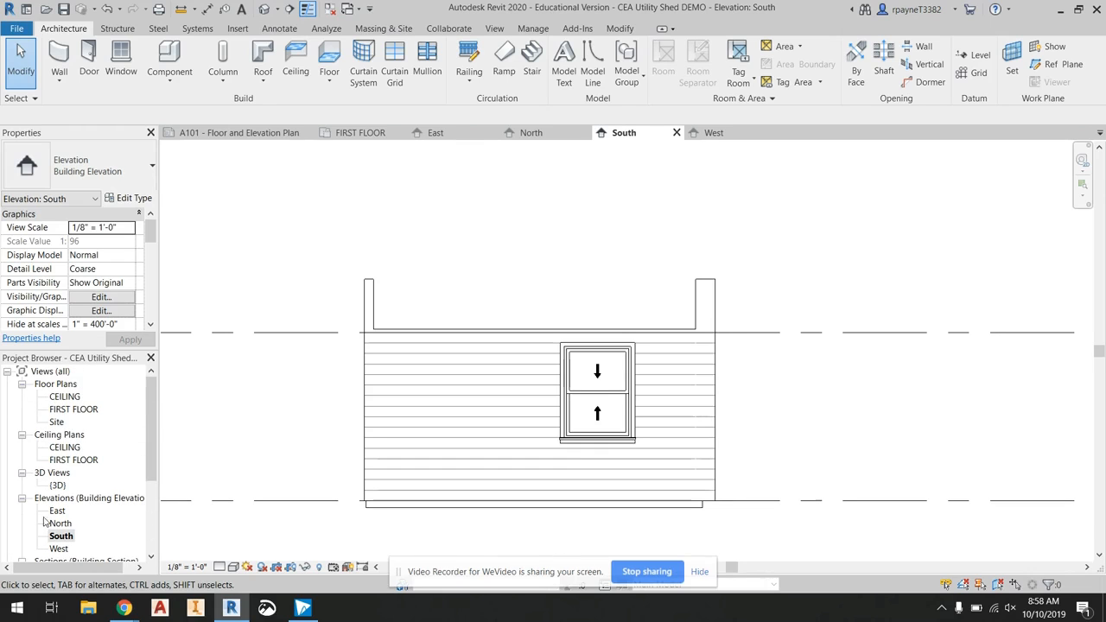
{"action": "double_click", "coordinate": [69, 411]}
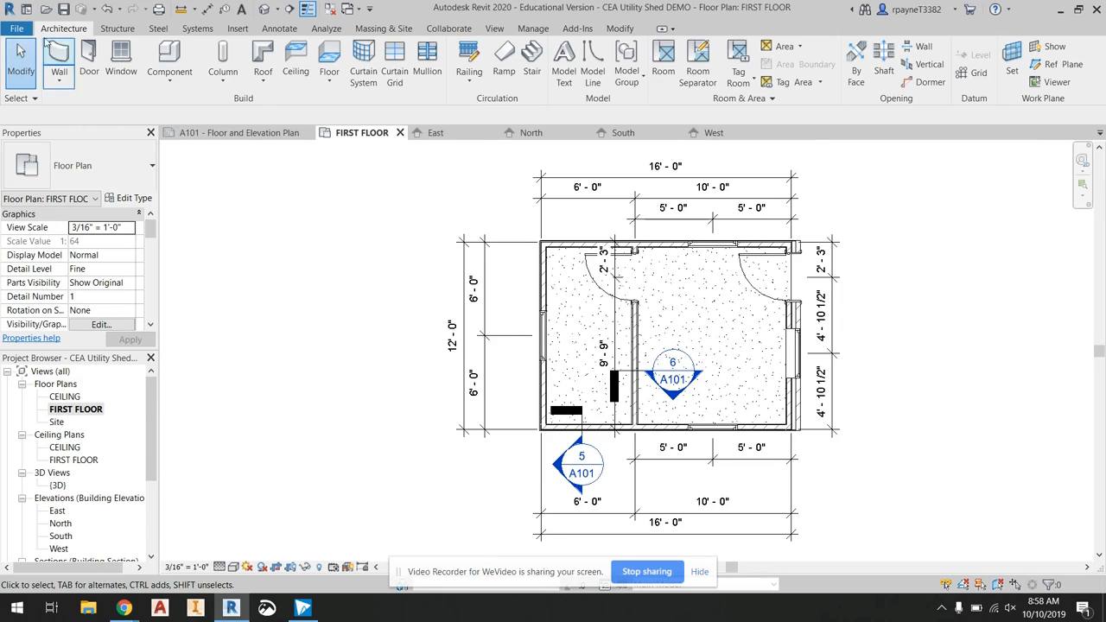
{"action": "left_click", "coordinate": [17, 28]}
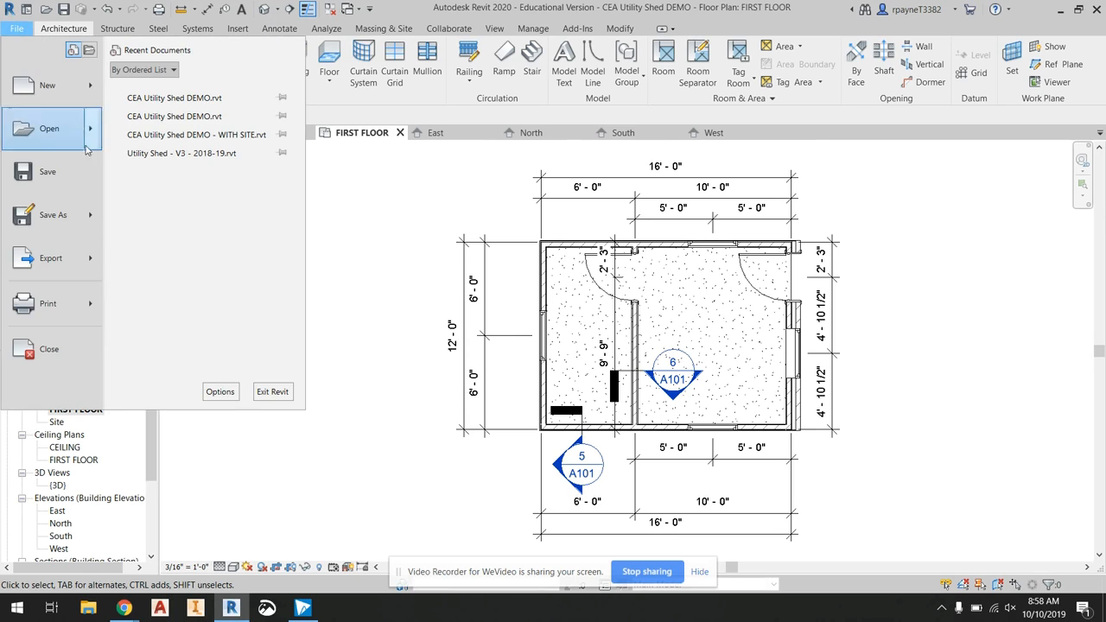
{"action": "mouse_move", "coordinate": [90, 259]}
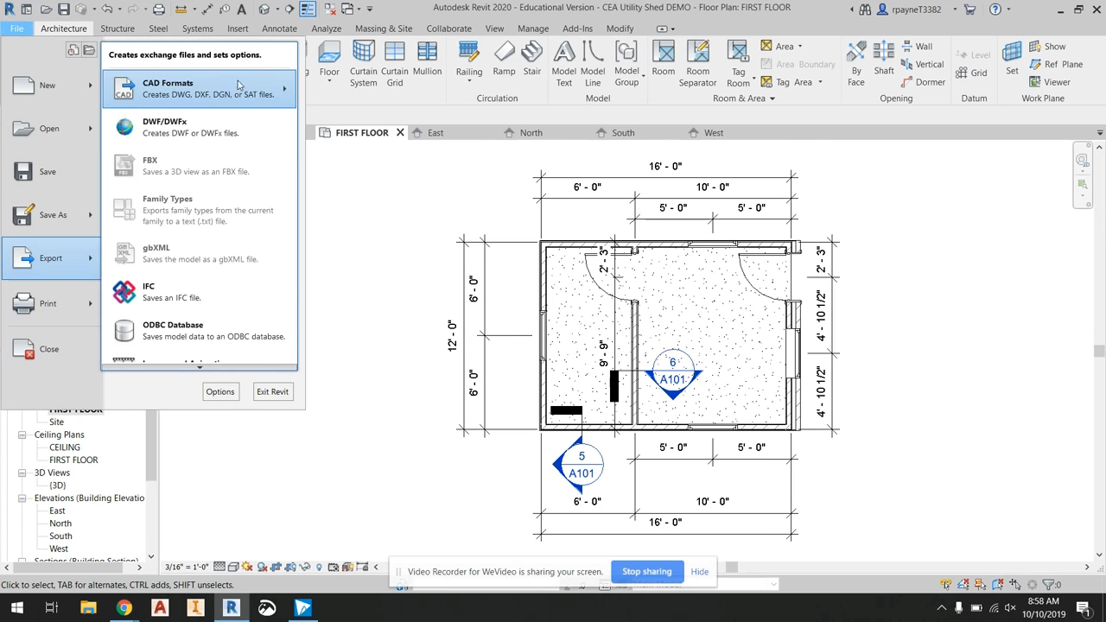
{"action": "mouse_move", "coordinate": [283, 85]}
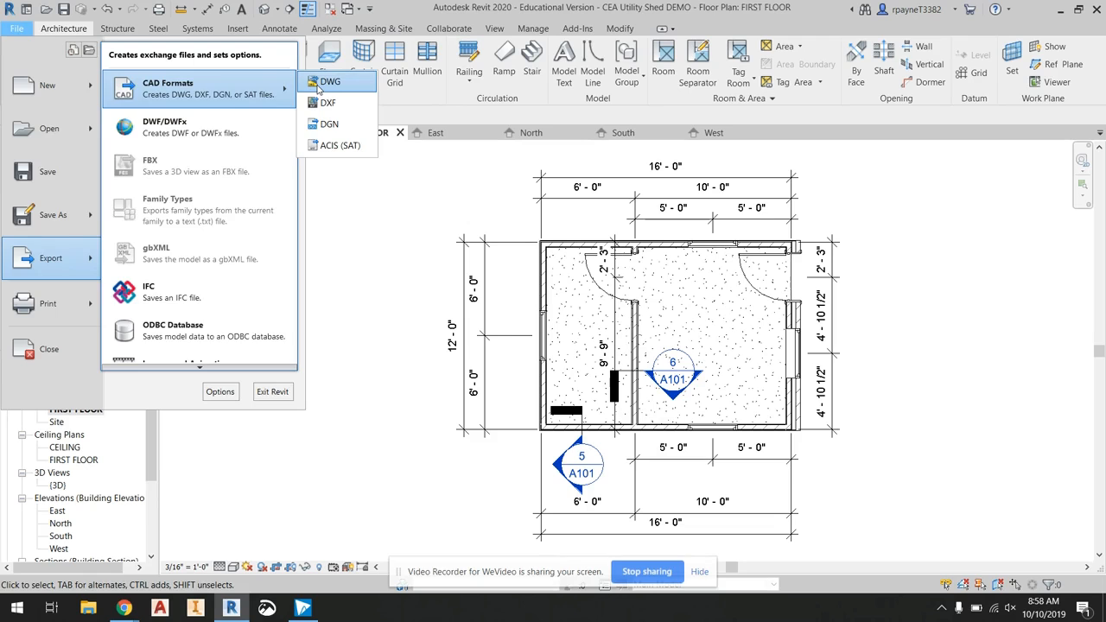
{"action": "left_click", "coordinate": [321, 83]}
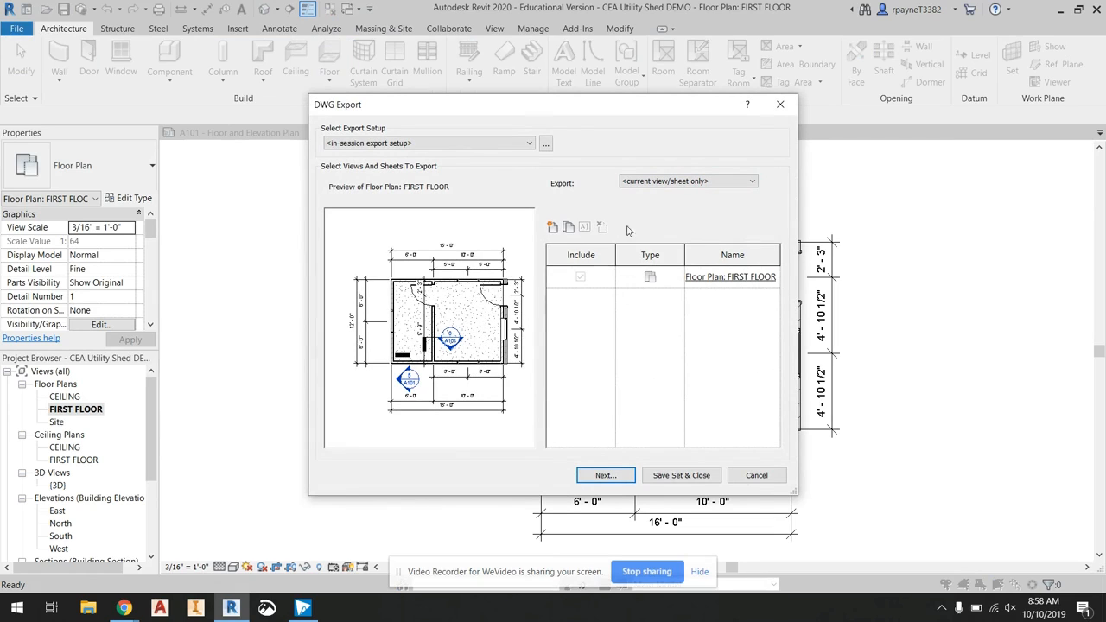
- Set the DWG export to the in-session view/sheet set and list the views in the model
{"action": "left_click", "coordinate": [685, 182]}
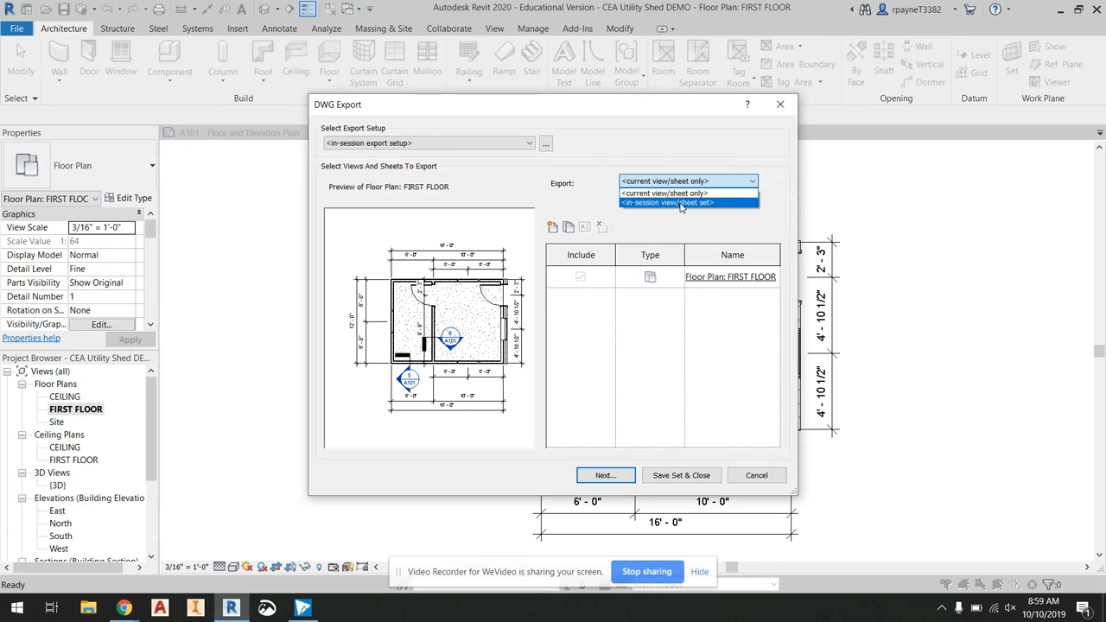
{"action": "left_click", "coordinate": [653, 203]}
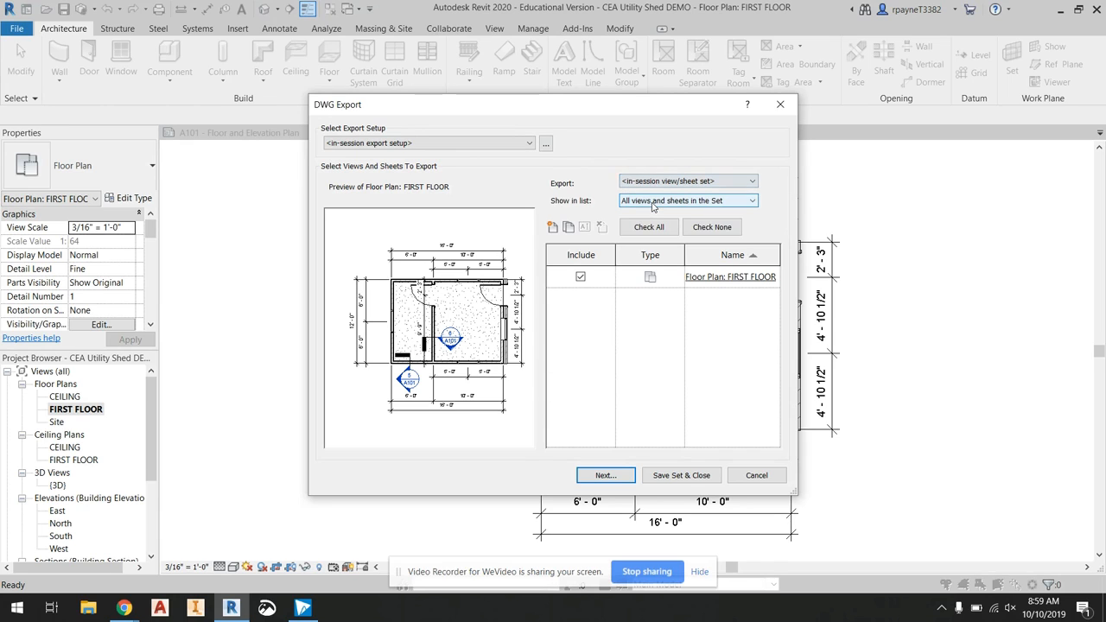
{"action": "left_click", "coordinate": [649, 201]}
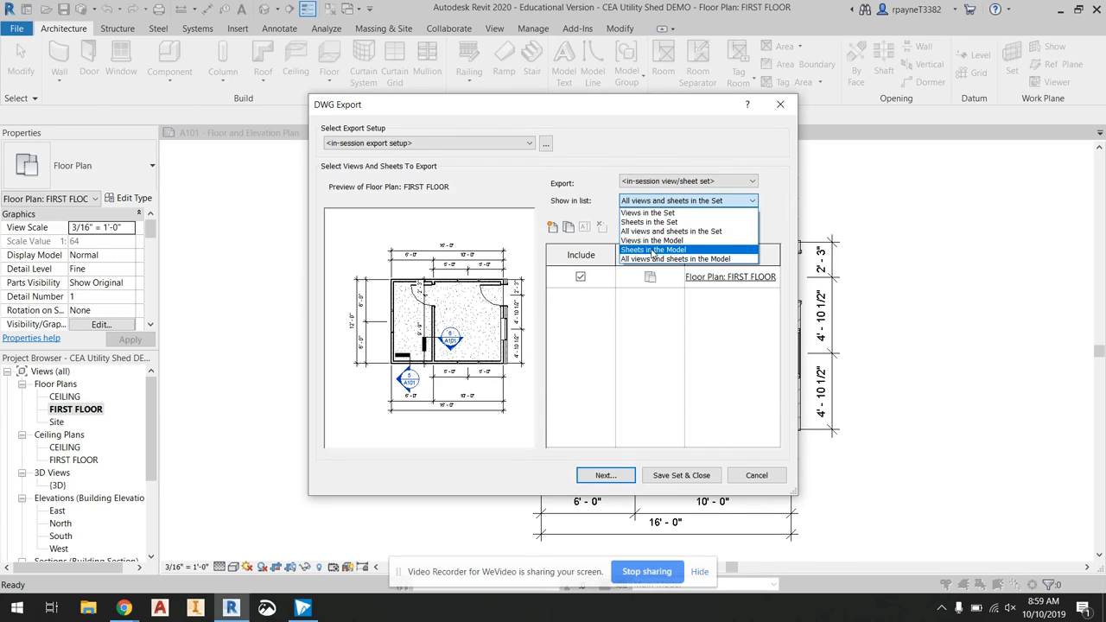
{"action": "left_click", "coordinate": [650, 241]}
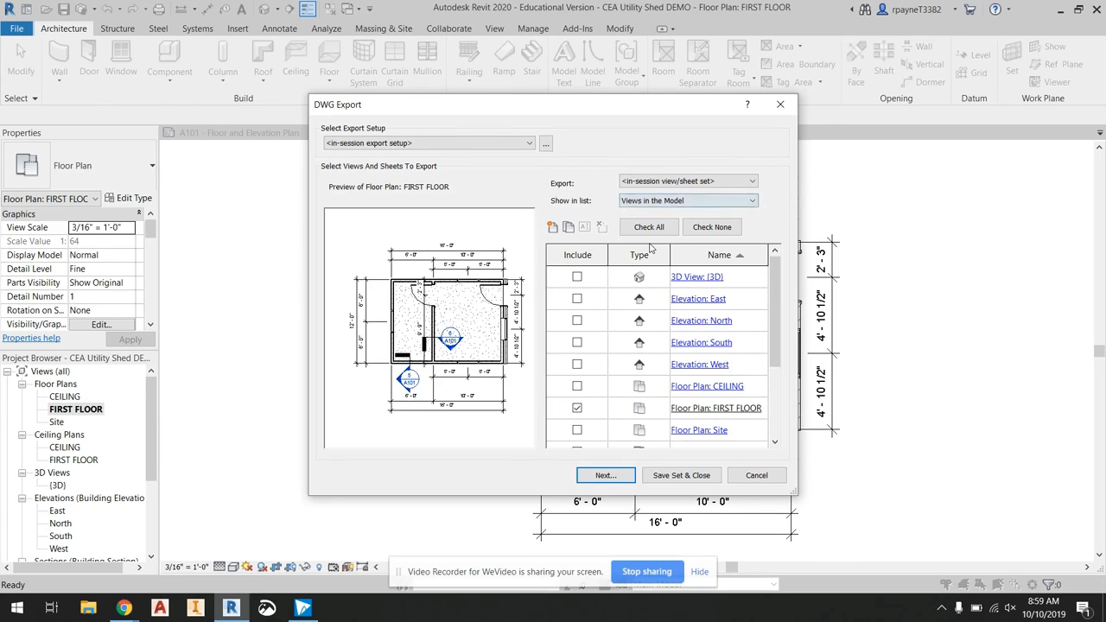
- Include the East, North, South and West elevations along with the FIRST FLOOR plan and proceed to the save location
{"action": "left_click", "coordinate": [577, 299]}
{"action": "left_click", "coordinate": [577, 321]}
{"action": "left_click", "coordinate": [578, 343]}
{"action": "left_click", "coordinate": [577, 364]}
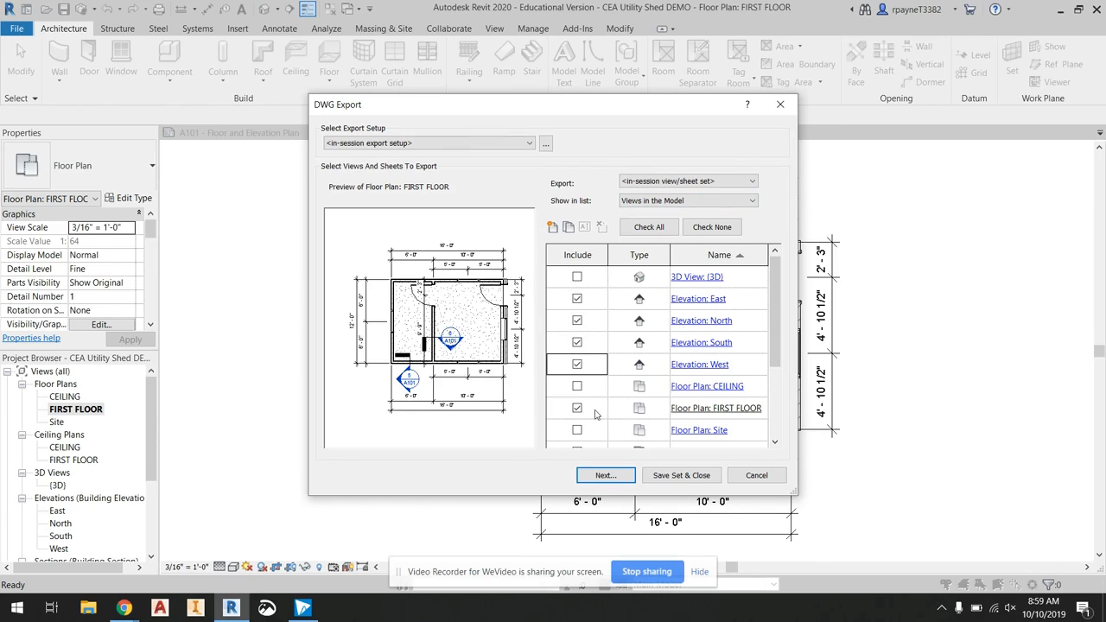
{"action": "scroll", "coordinate": [592, 415], "scroll_direction": "down", "scroll_amount": 2}
{"action": "left_click_drag", "start_coordinate": [782, 419], "coordinate": [559, 346]}
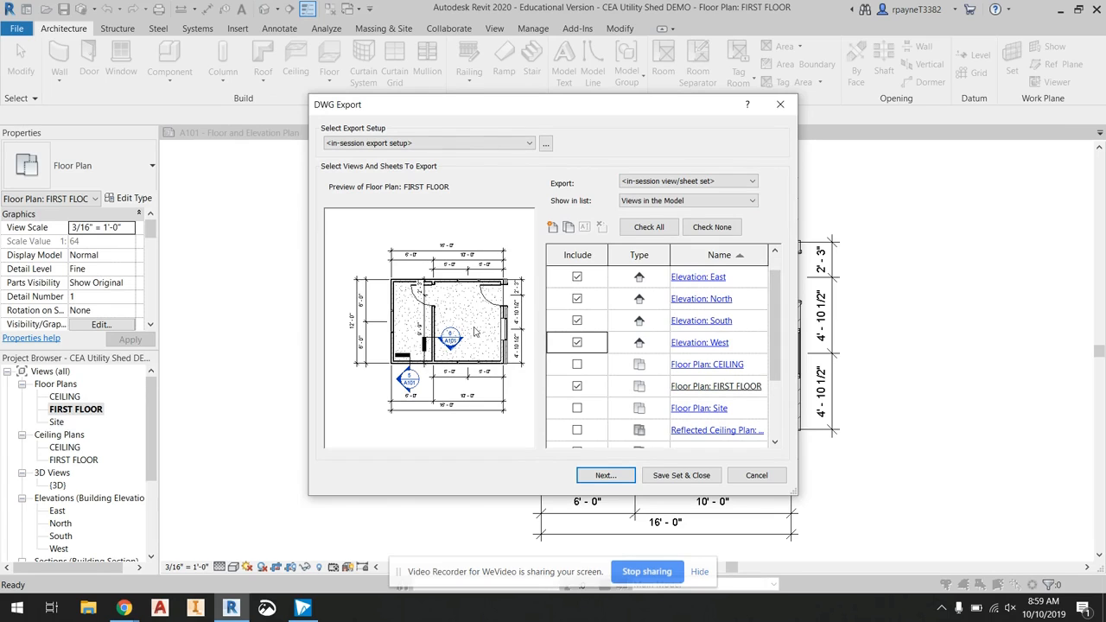
{"action": "left_click", "coordinate": [605, 477]}
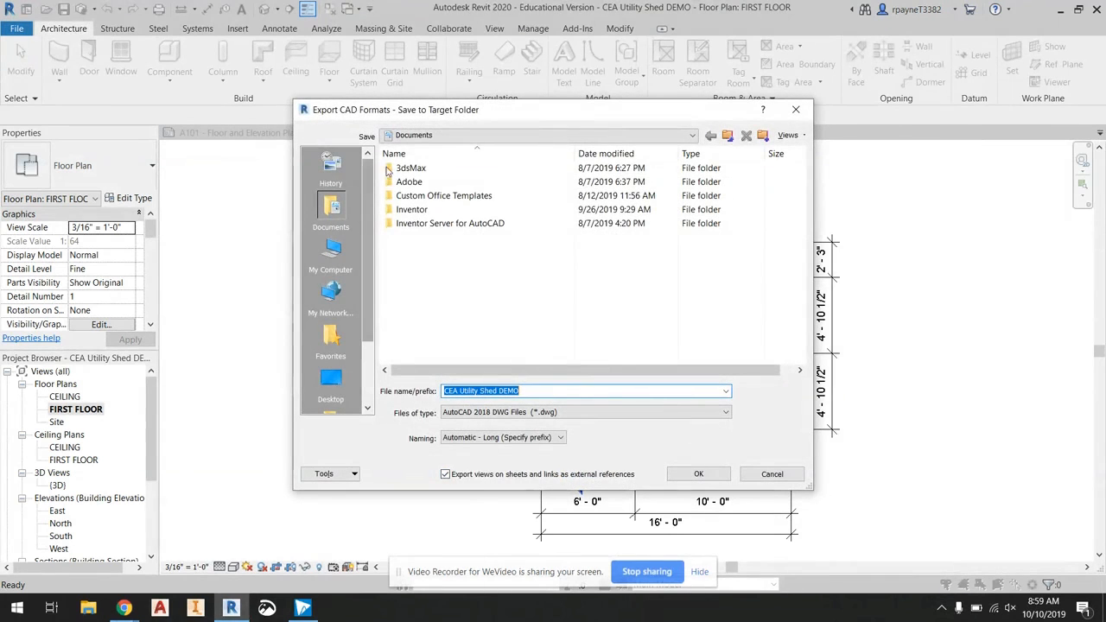
- Create a folder named Utility Shed Model inside the CEA folder on the U: drive and open it as the export target
{"action": "left_click", "coordinate": [482, 137]}
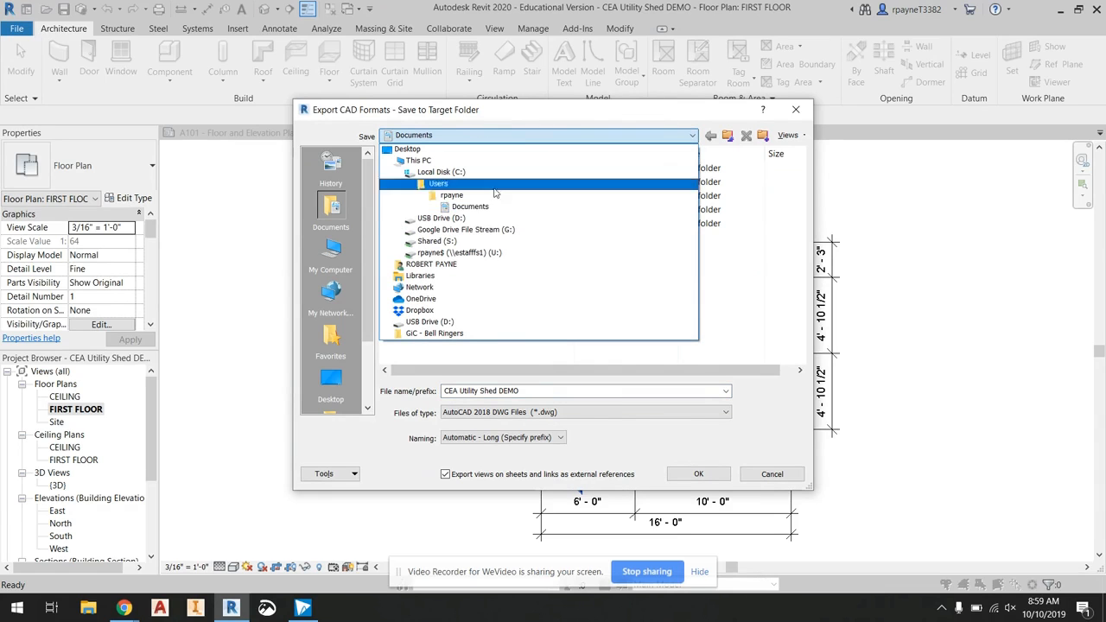
{"action": "left_click", "coordinate": [493, 254]}
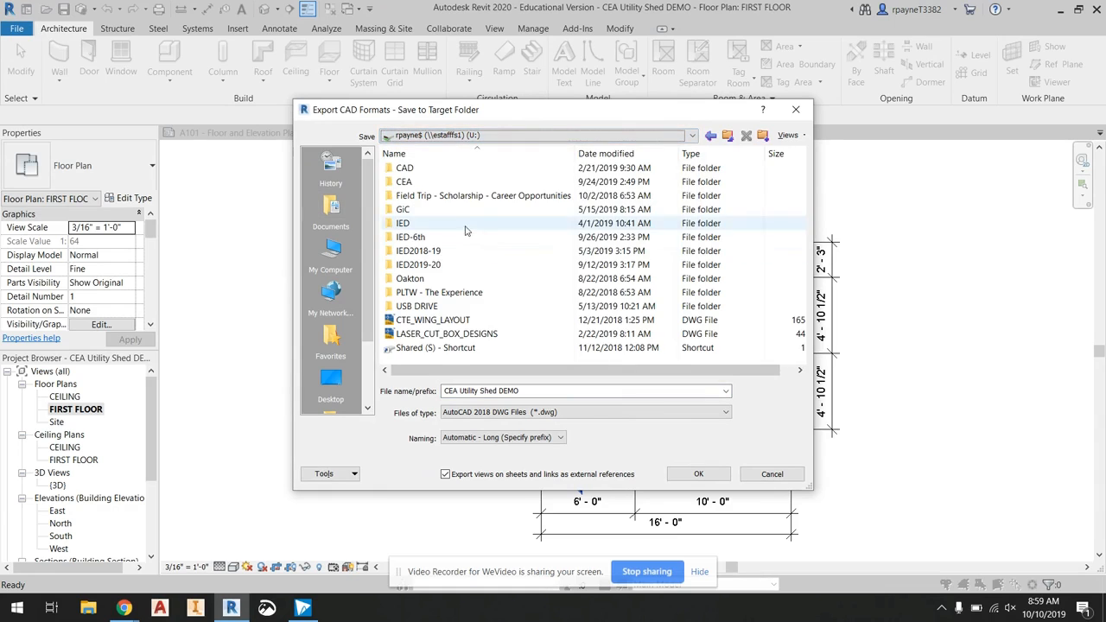
{"action": "double_click", "coordinate": [427, 183]}
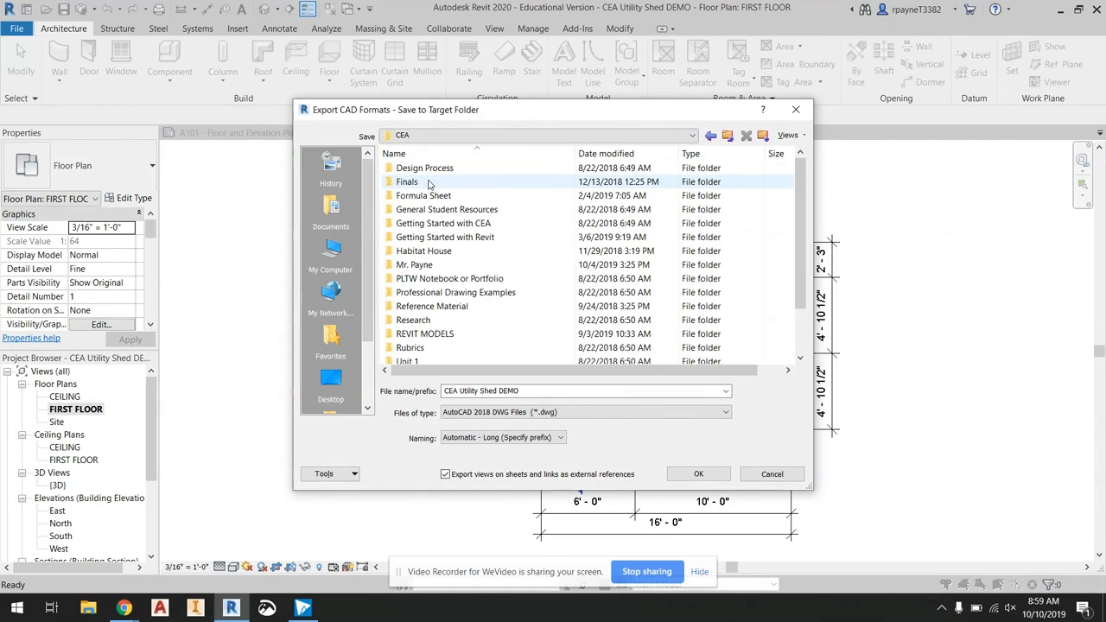
{"action": "left_click", "coordinate": [764, 135]}
{"action": "type", "text": "Utility Shed Model"}
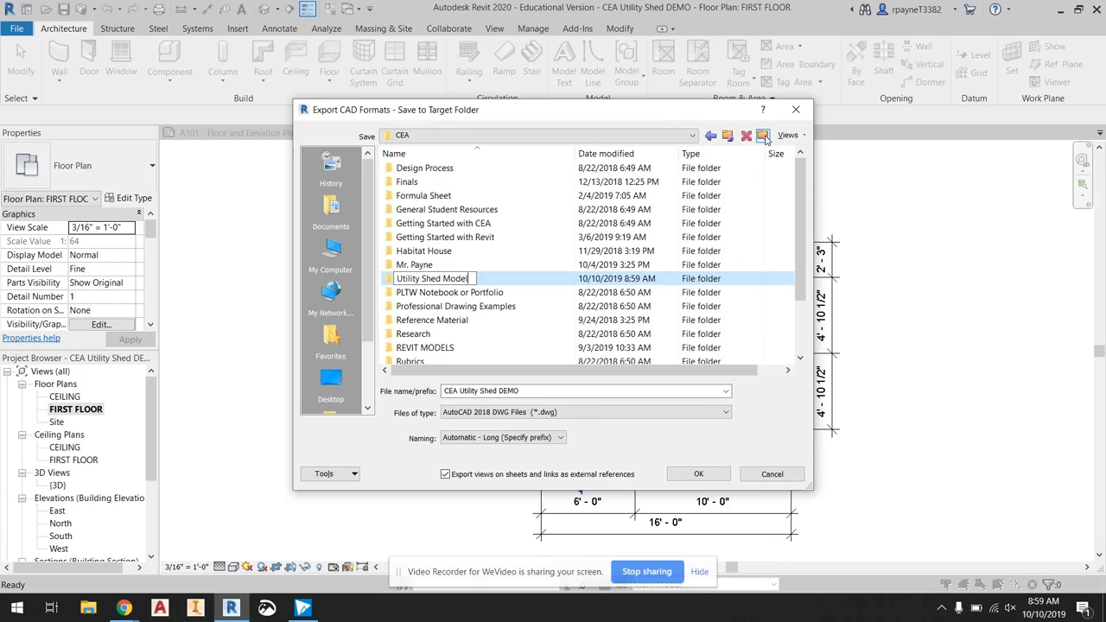
{"action": "key", "text": "Return"}
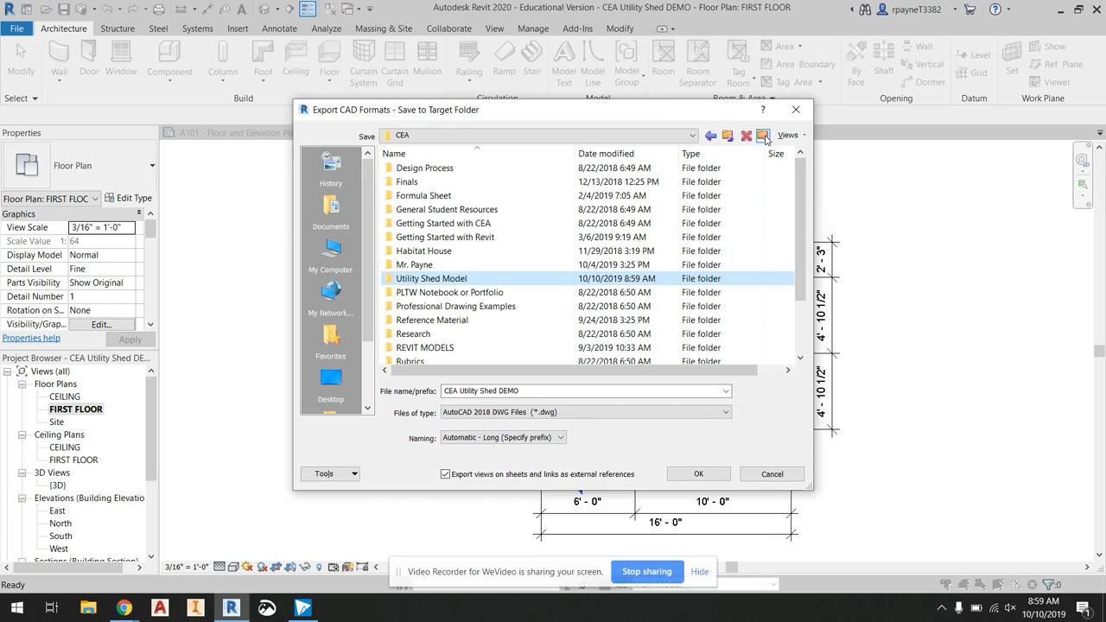
{"action": "double_click", "coordinate": [425, 281]}
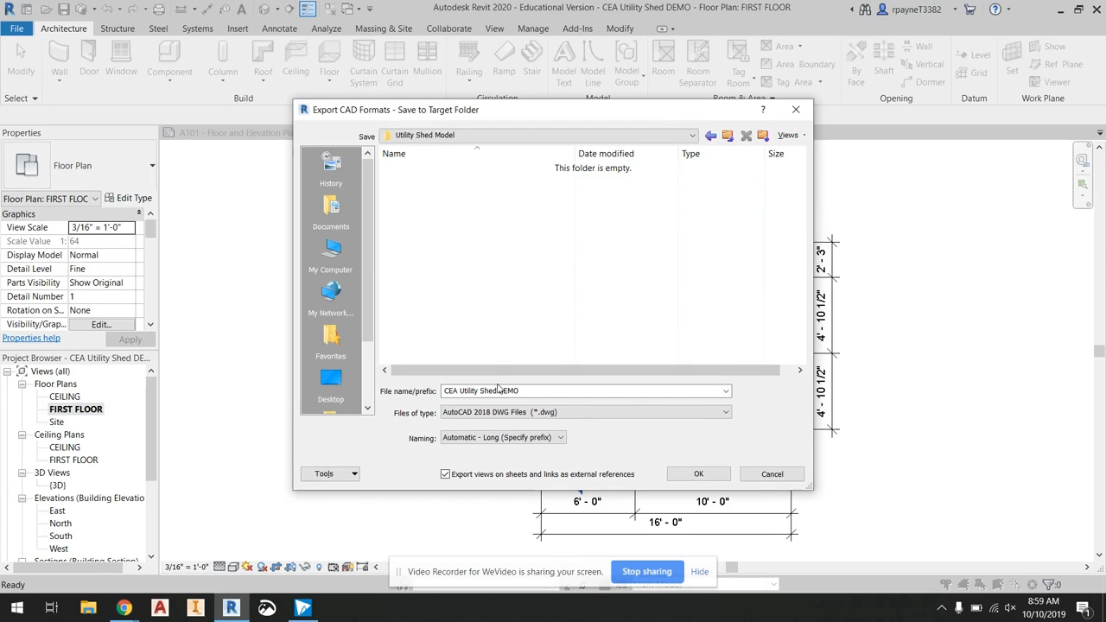
- Set the file name prefix to CEA Utility Shed Model and export the views as AutoCAD 2018 DWG files
{"action": "left_click_drag", "start_coordinate": [521, 390], "coordinate": [445, 391]}
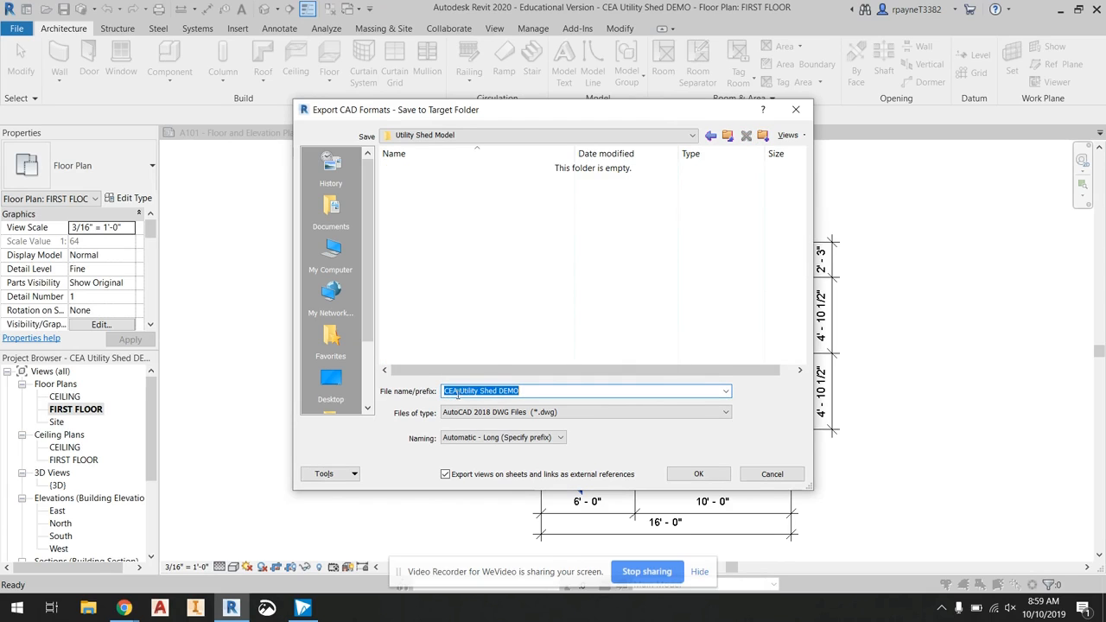
{"action": "left_click", "coordinate": [504, 391]}
{"action": "left_click_drag", "start_coordinate": [500, 392], "coordinate": [533, 393]}
{"action": "type", "text": "Model"}
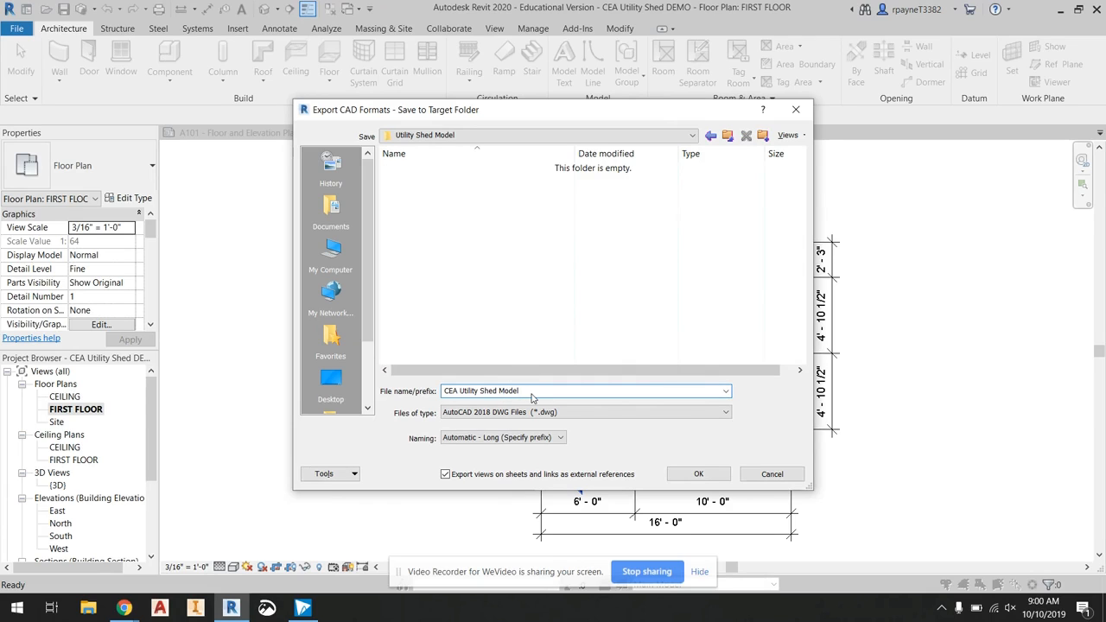
{"action": "left_click", "coordinate": [724, 479]}
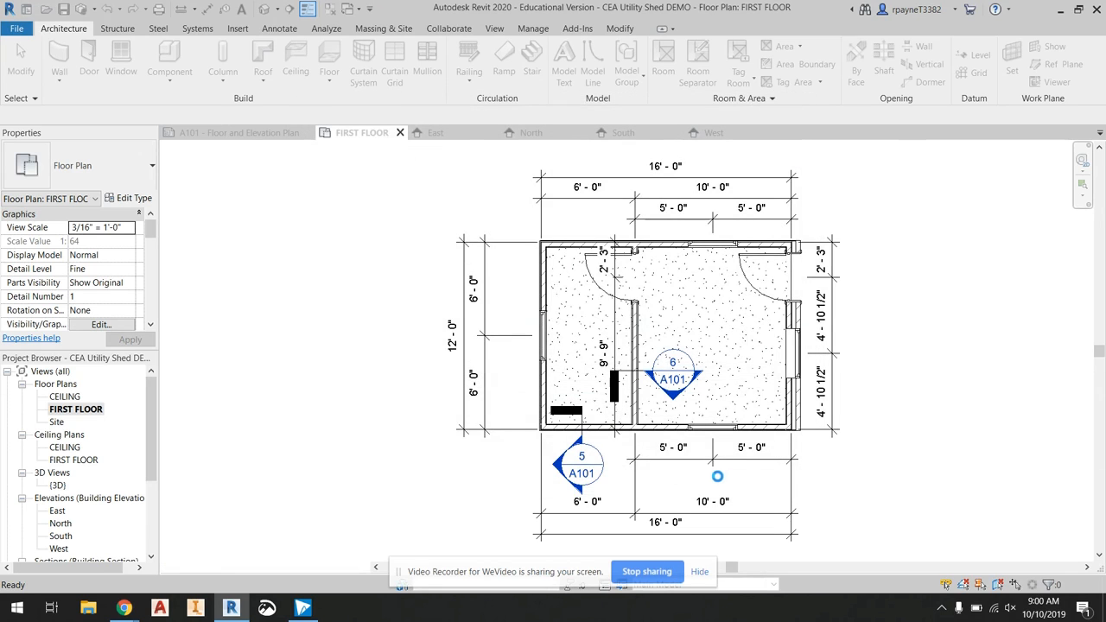
- In File Explorer, open the Utility Shed Model folder under CEA on the U: drive and widen the name column to check the exported files
{"action": "left_click", "coordinate": [90, 609]}
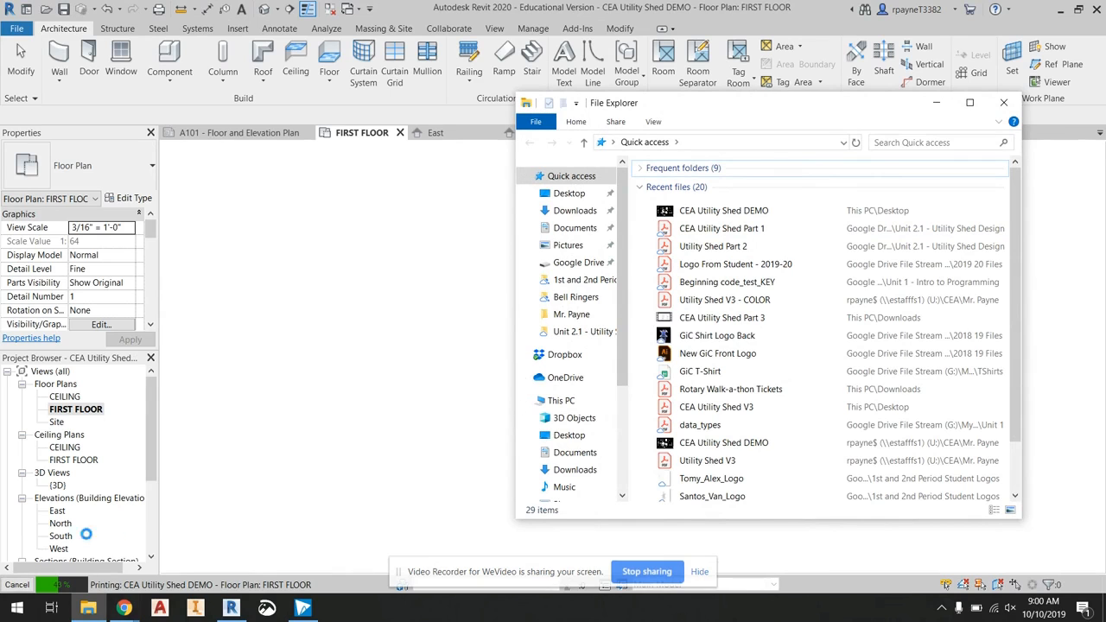
{"action": "scroll", "coordinate": [577, 314], "scroll_direction": "down", "scroll_amount": 1}
{"action": "scroll", "coordinate": [578, 313], "scroll_direction": "down", "scroll_amount": 1}
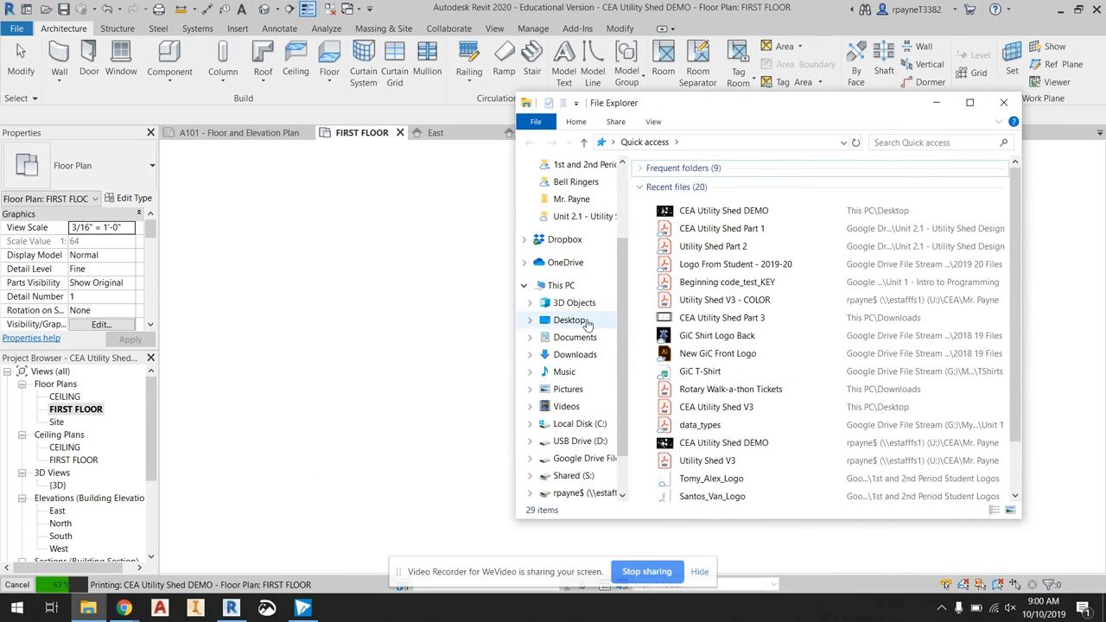
{"action": "left_click", "coordinate": [586, 501]}
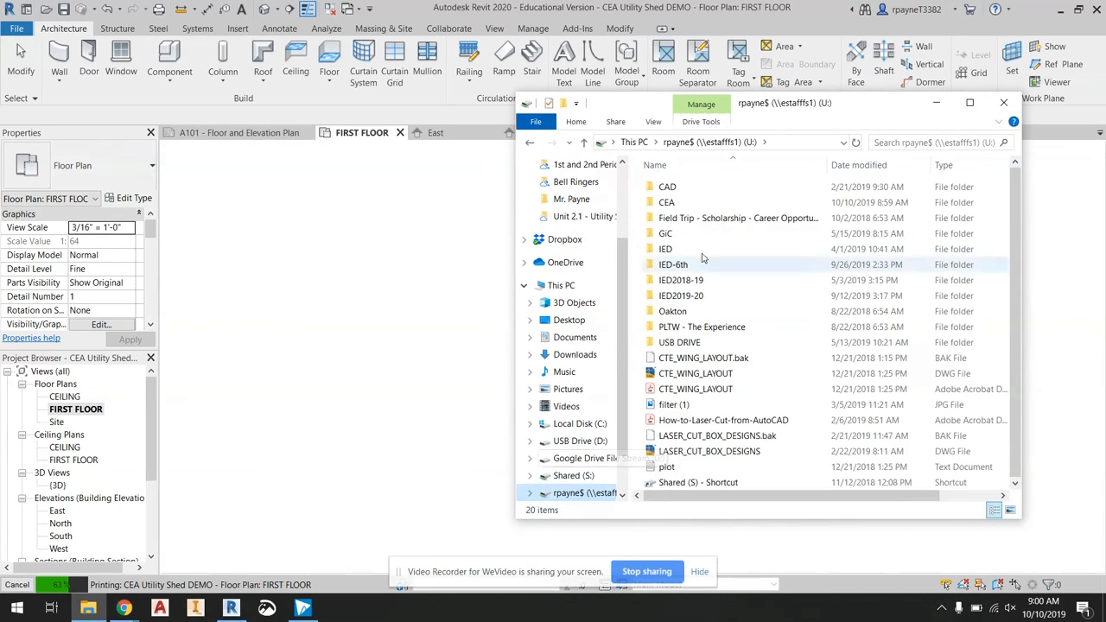
{"action": "double_click", "coordinate": [678, 208]}
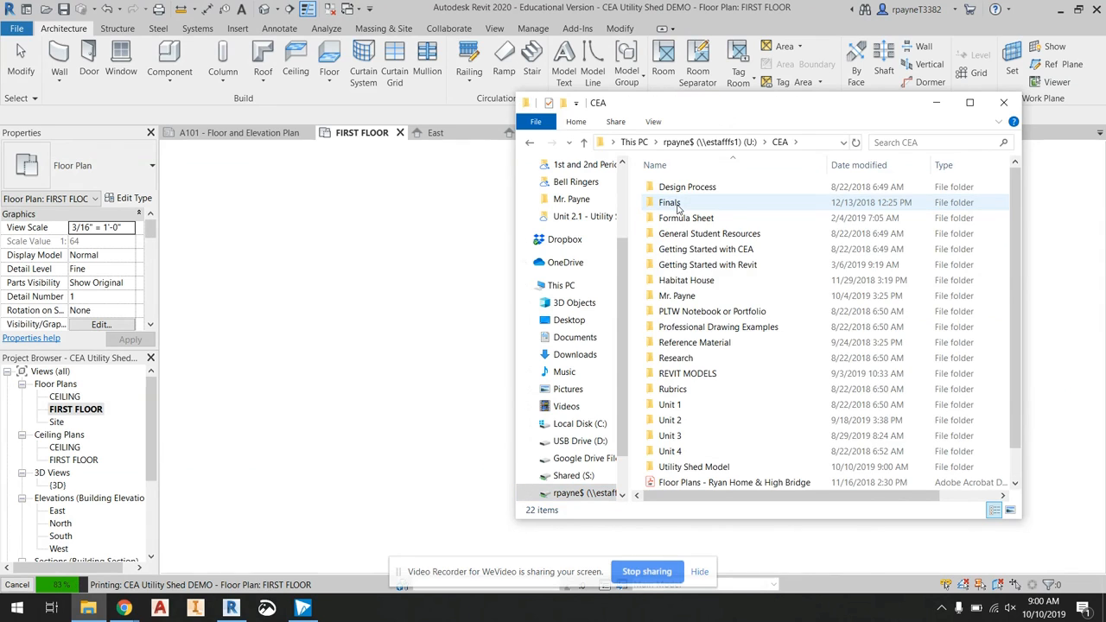
{"action": "scroll", "coordinate": [679, 208], "scroll_direction": "down", "scroll_amount": 1}
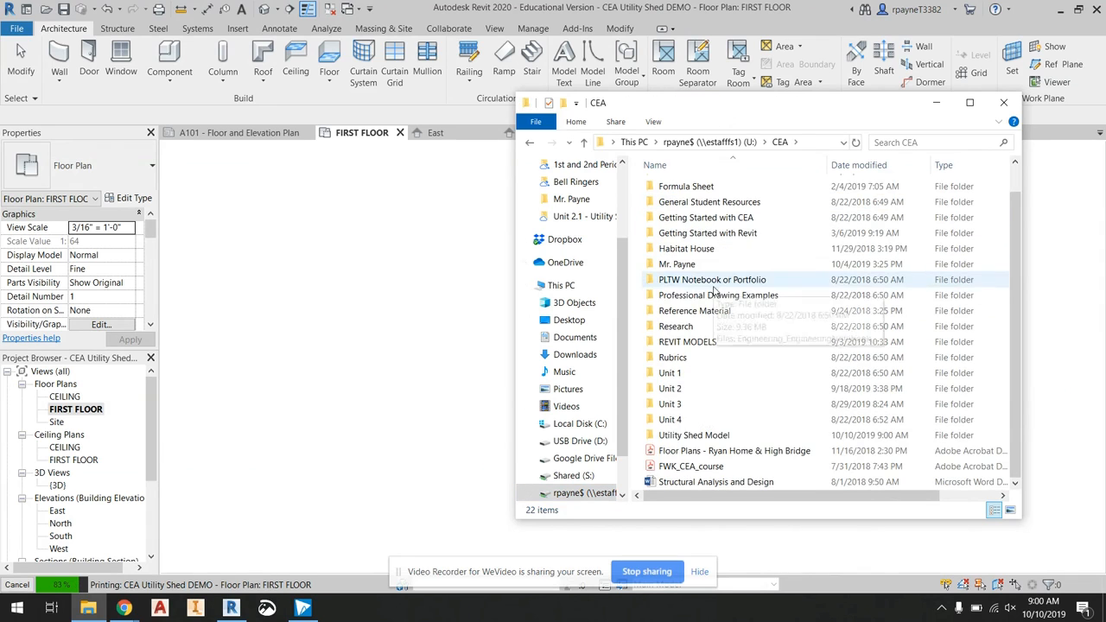
{"action": "double_click", "coordinate": [696, 437]}
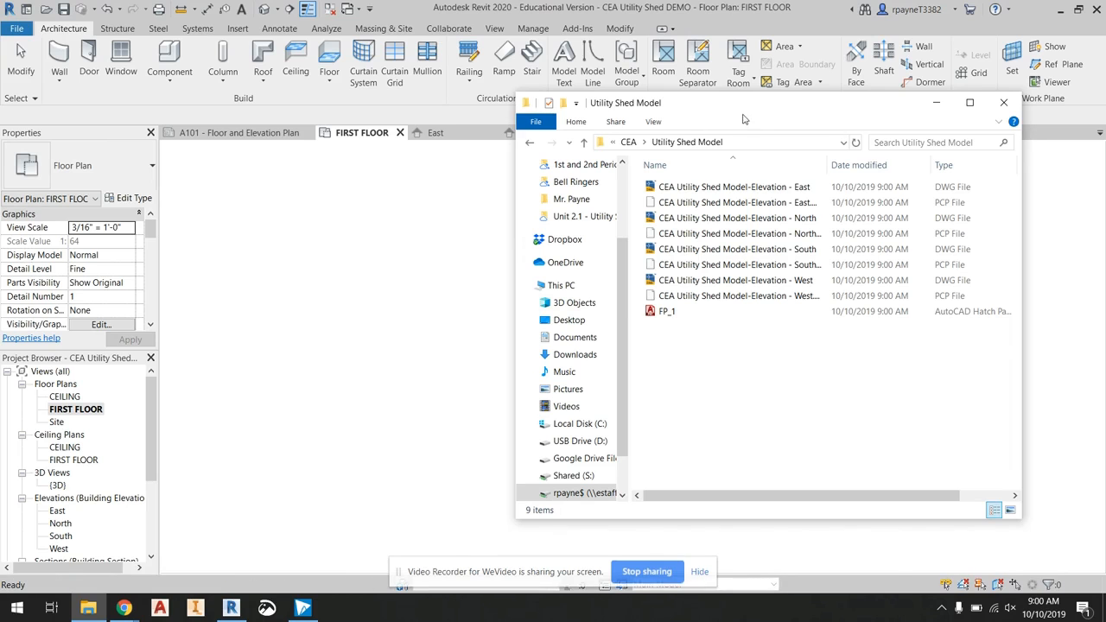
{"action": "left_click_drag", "start_coordinate": [761, 104], "coordinate": [558, 101]}
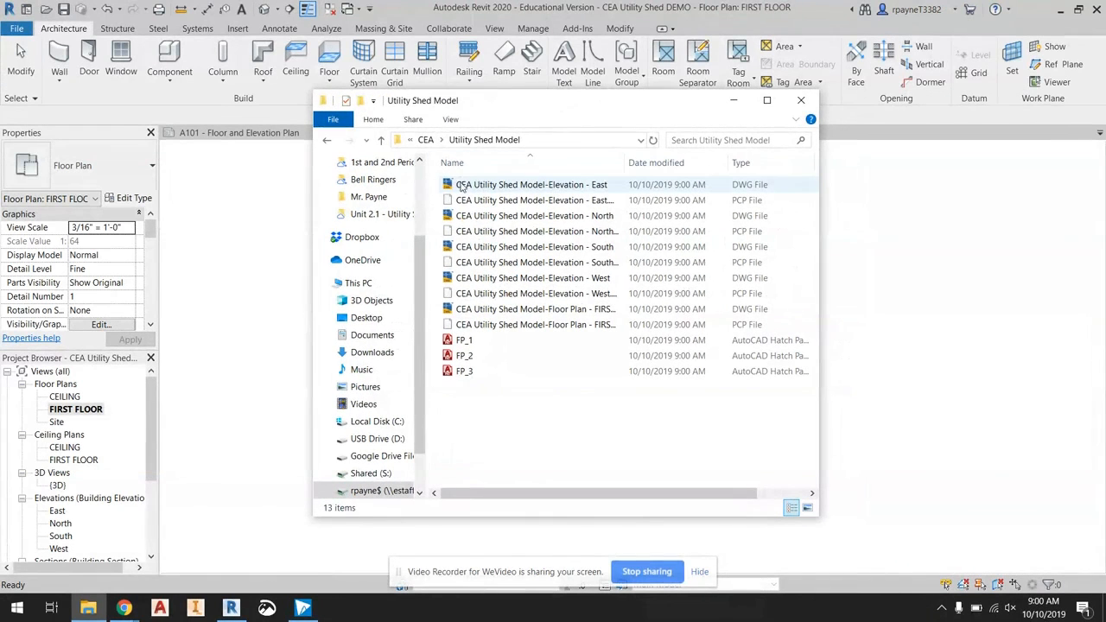
{"action": "left_click_drag", "start_coordinate": [625, 163], "coordinate": [704, 163]}
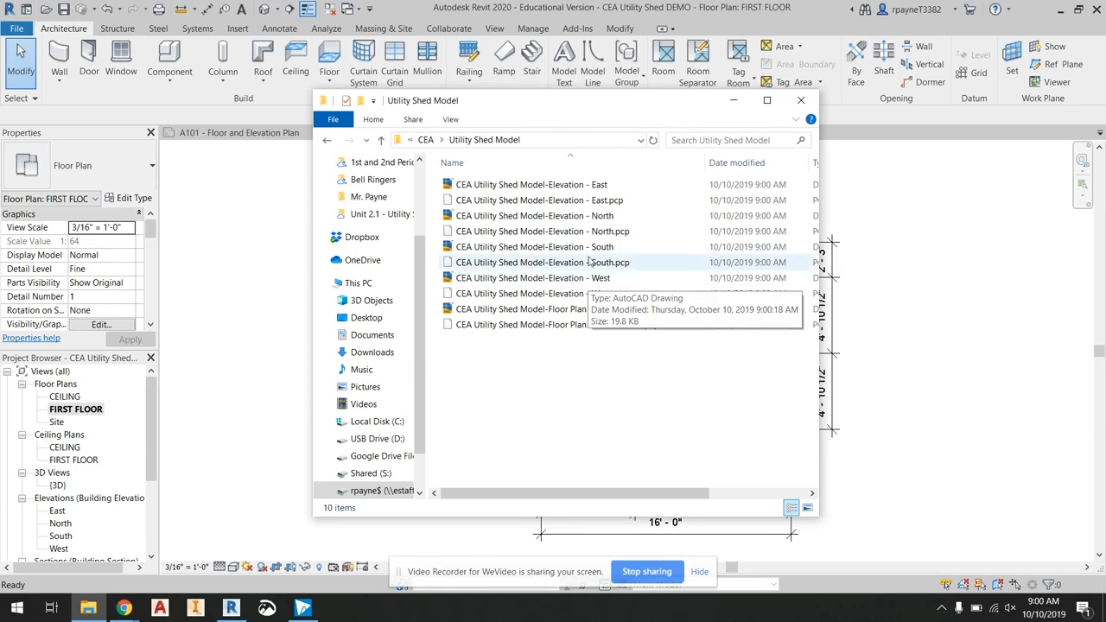
- Switch back to Revit and close it without saving the changes to CEA Utility Shed DEMO
{"action": "left_click", "coordinate": [816, 6]}
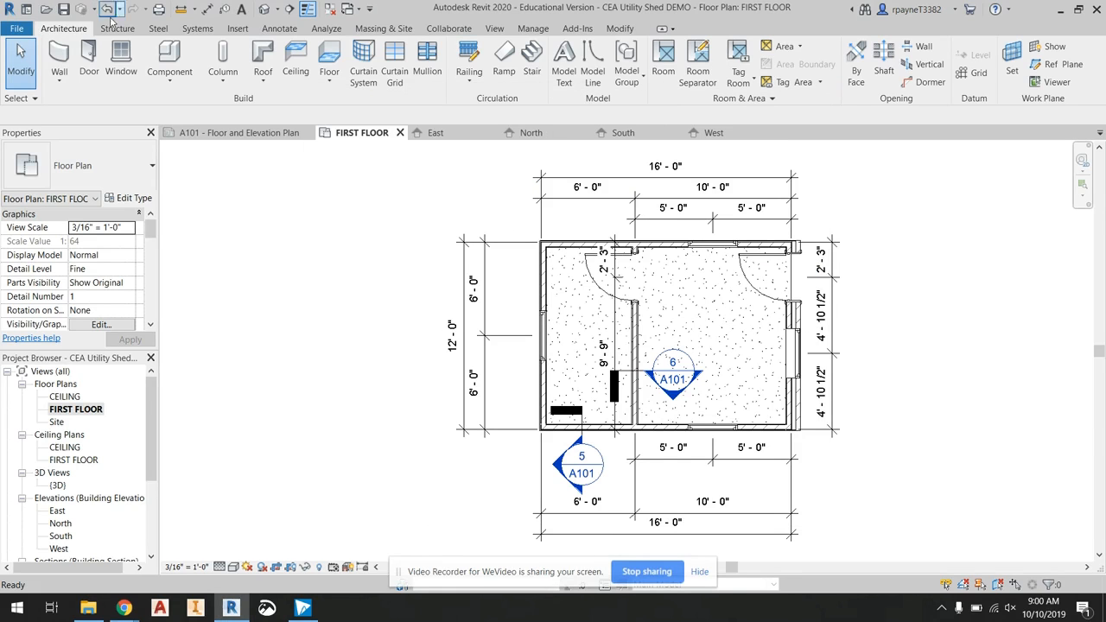
{"action": "left_click", "coordinate": [1097, 11]}
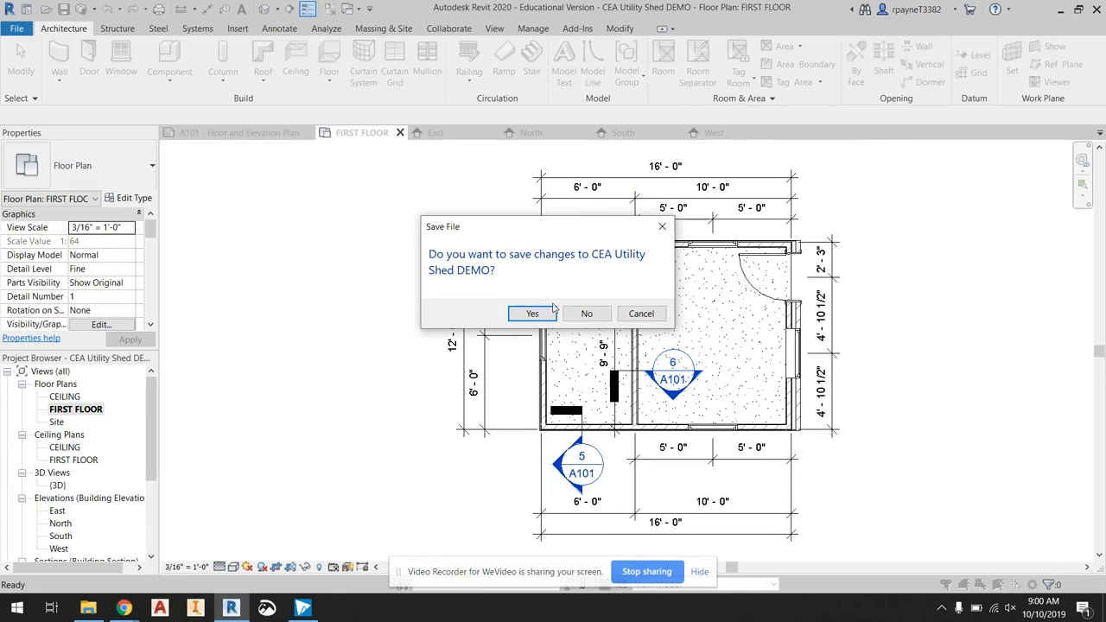
{"action": "left_click", "coordinate": [588, 314]}
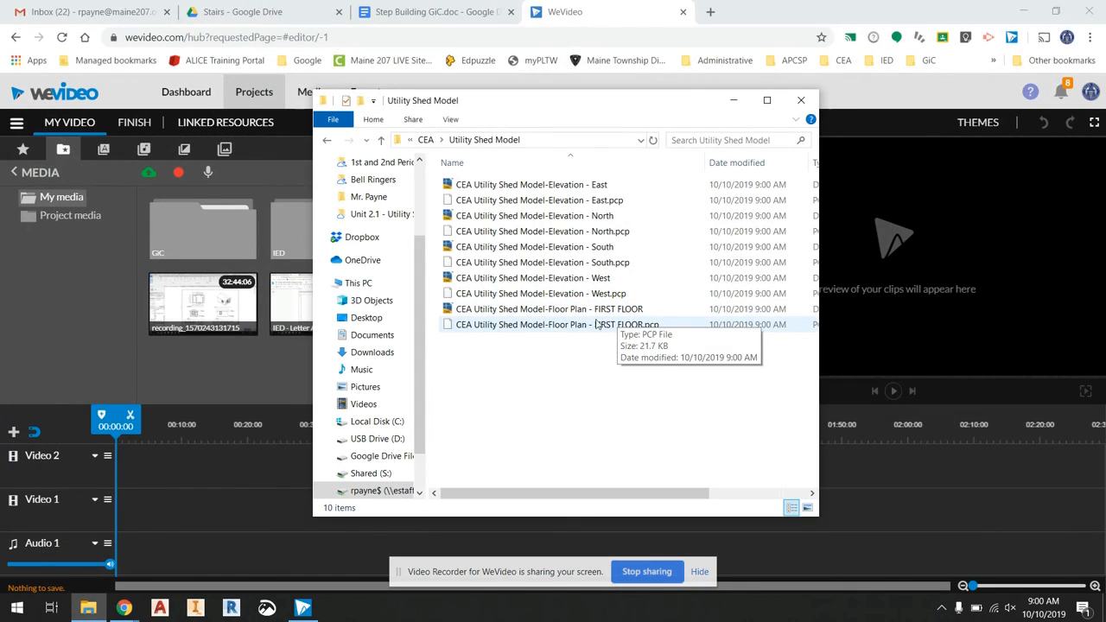
- Open the exported FIRST FLOOR floor plan DWG in AutoCAD and inspect the drawing
{"action": "left_click", "coordinate": [551, 309]}
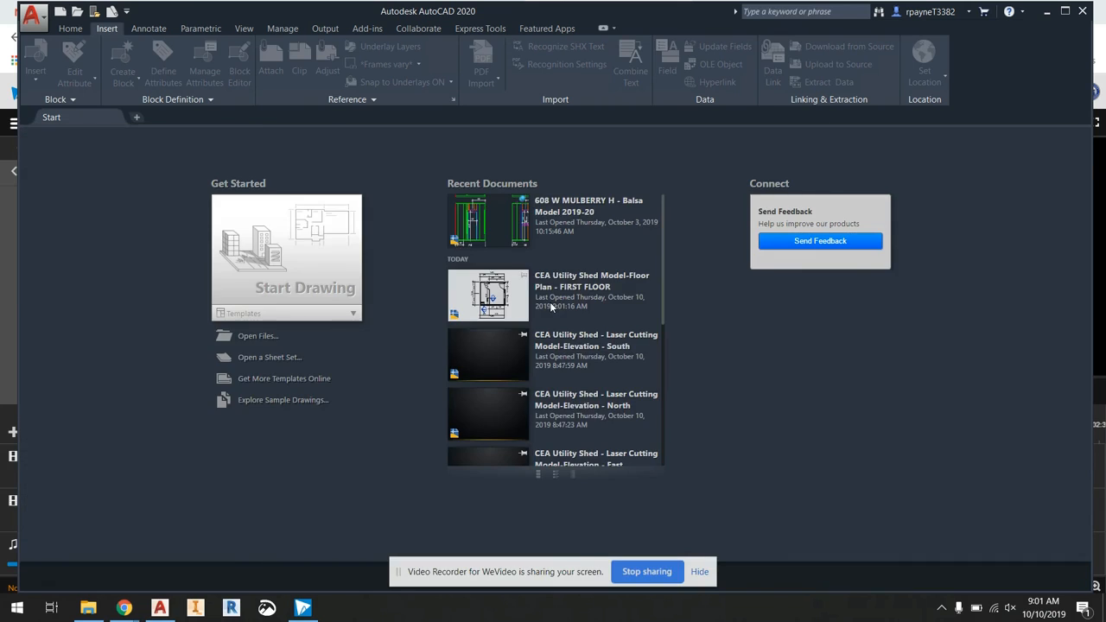
{"action": "scroll", "coordinate": [553, 297], "scroll_direction": "down", "scroll_amount": 2}
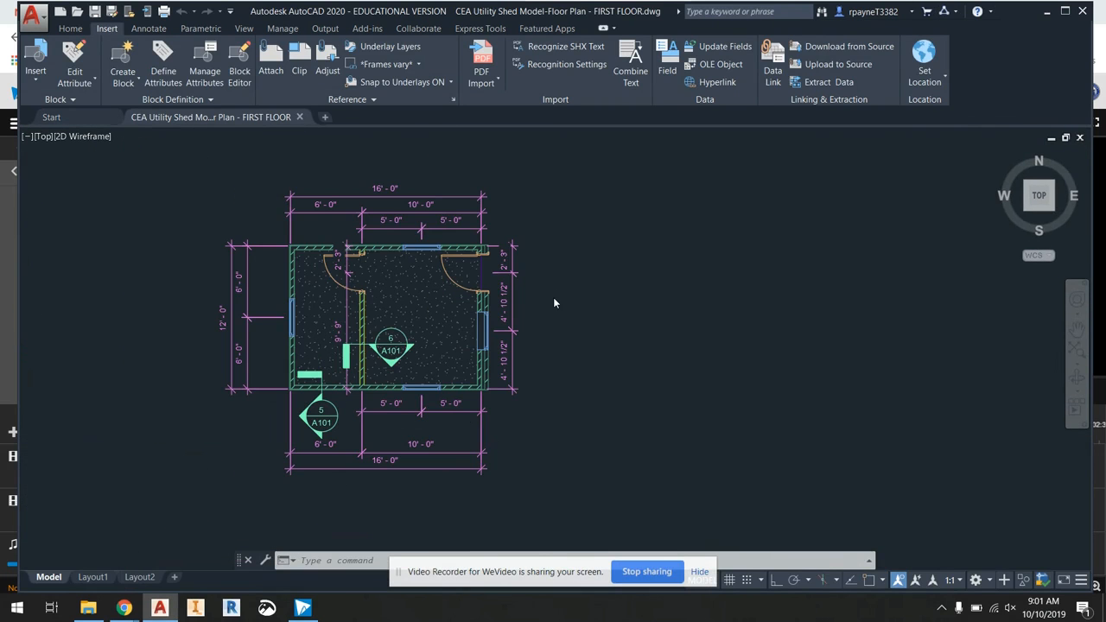
{"action": "middle_click_drag", "start_coordinate": [559, 301], "coordinate": [689, 297]}
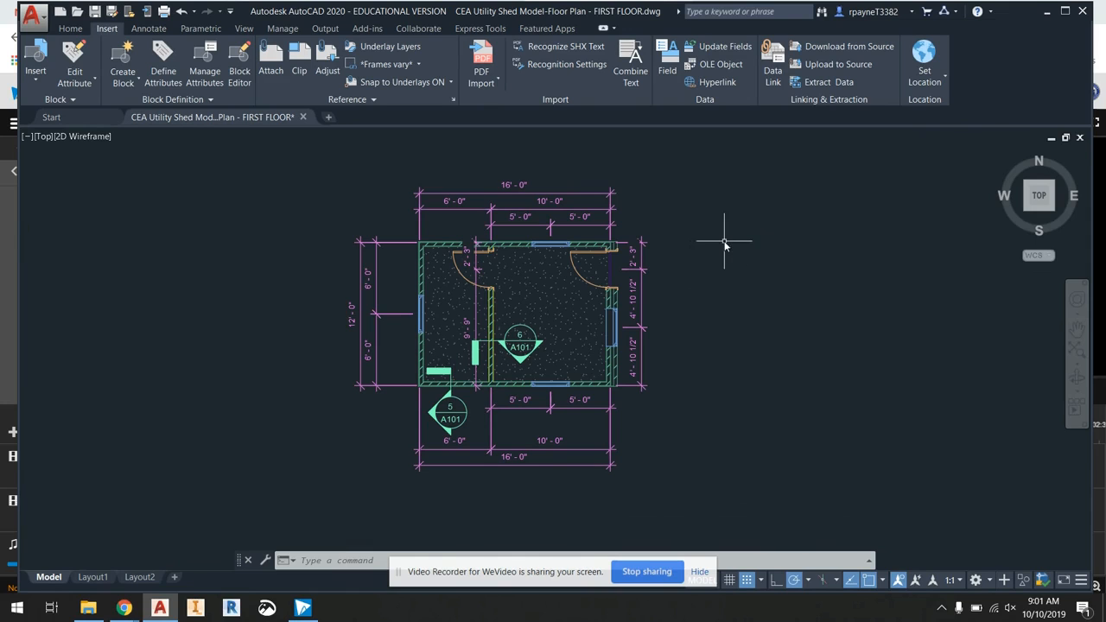
{"action": "scroll", "coordinate": [707, 255], "scroll_direction": "up", "scroll_amount": 5}
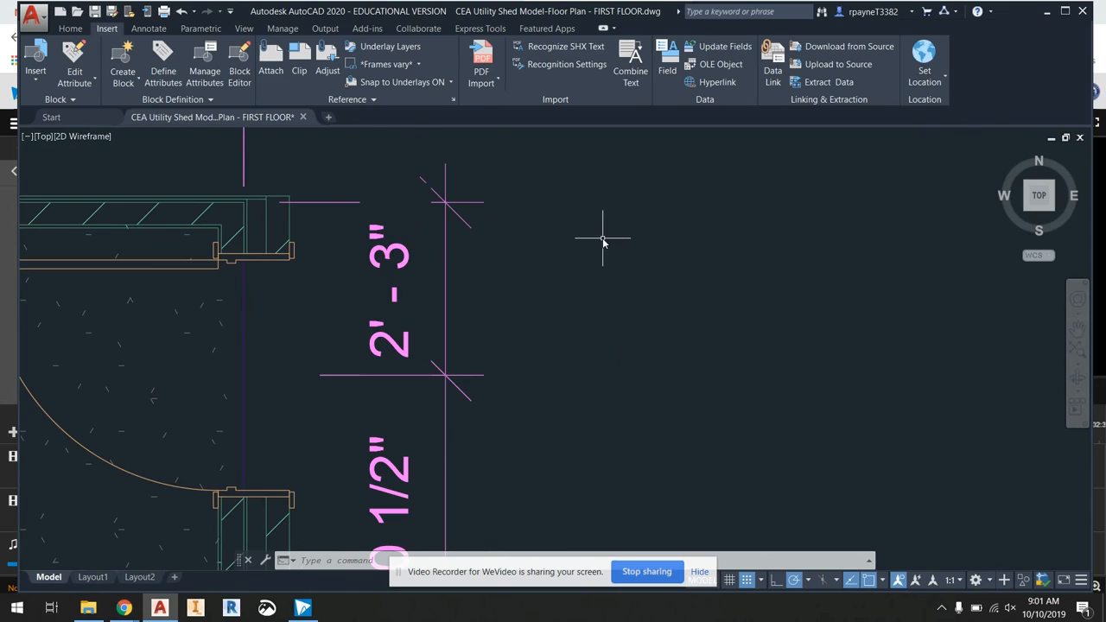
{"action": "scroll", "coordinate": [603, 242], "scroll_direction": "down", "scroll_amount": 5}
{"action": "middle_click_drag", "start_coordinate": [622, 276], "coordinate": [621, 257]}
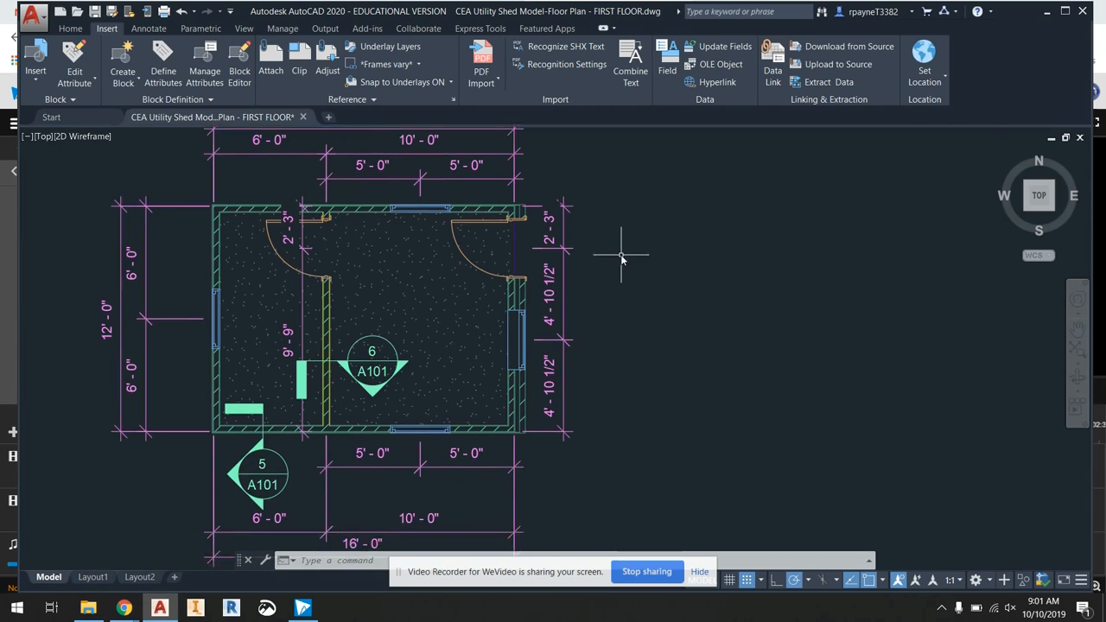
{"action": "scroll", "coordinate": [621, 257], "scroll_direction": "down", "scroll_amount": 2}
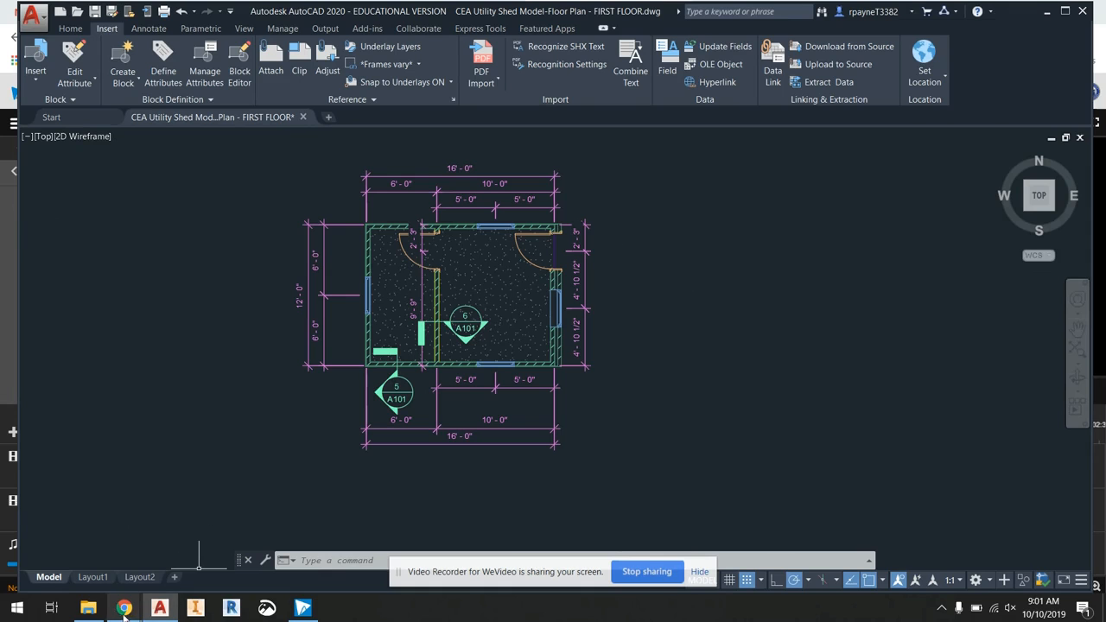
- Open the East elevation DWG from File Explorer and copy its whole elevation into the FIRST FLOOR drawing, to the right of the floor plan
{"action": "left_click", "coordinate": [94, 608]}
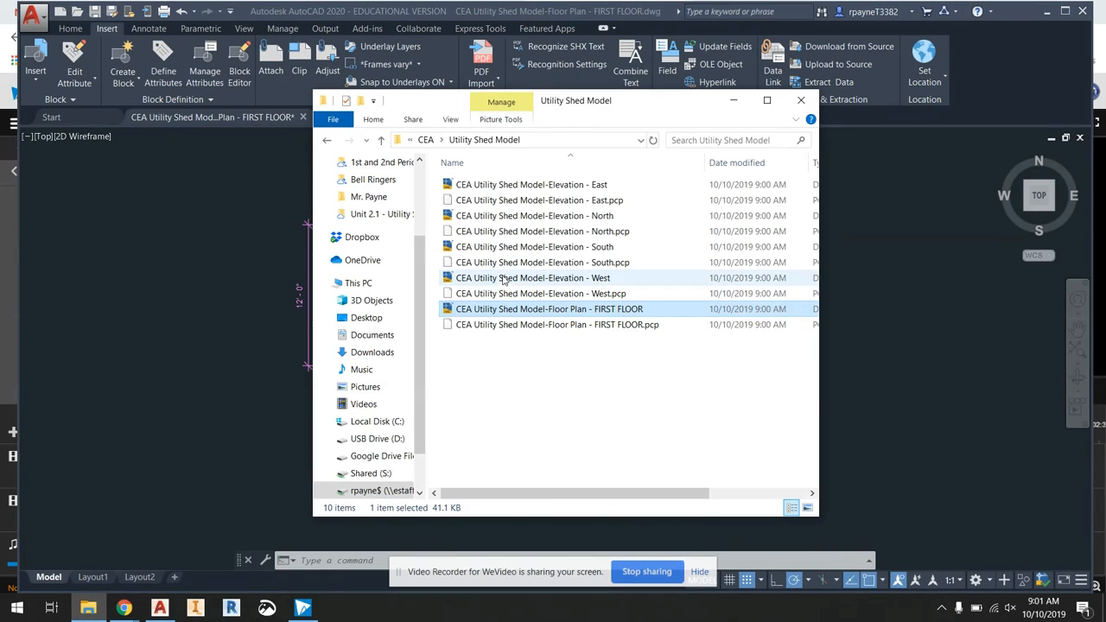
{"action": "double_click", "coordinate": [518, 185]}
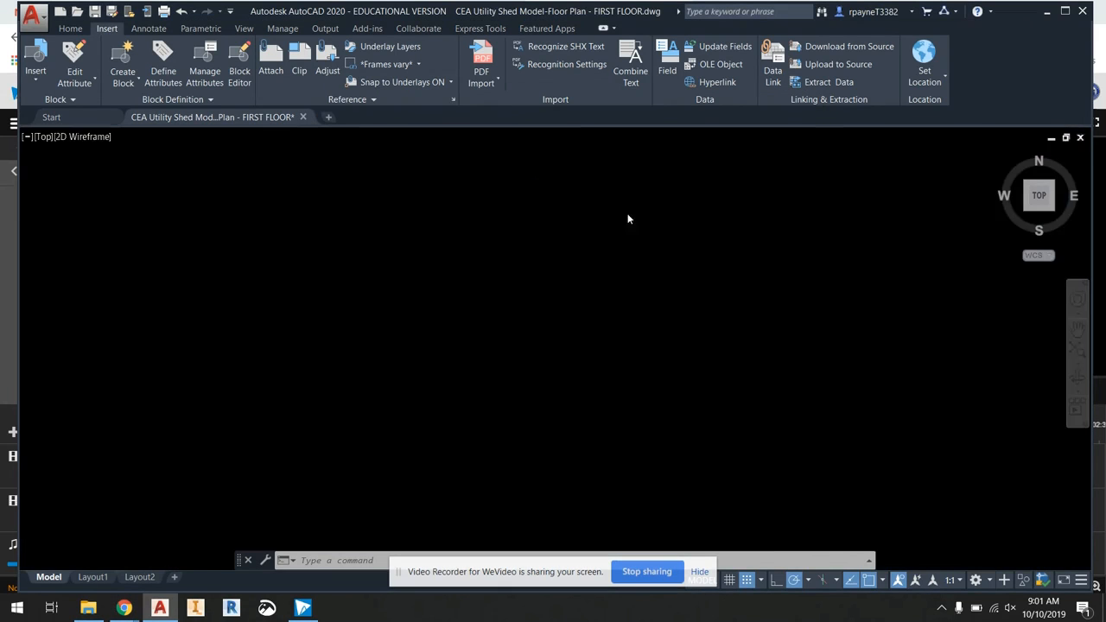
{"action": "scroll", "coordinate": [623, 251], "scroll_direction": "down", "scroll_amount": 4}
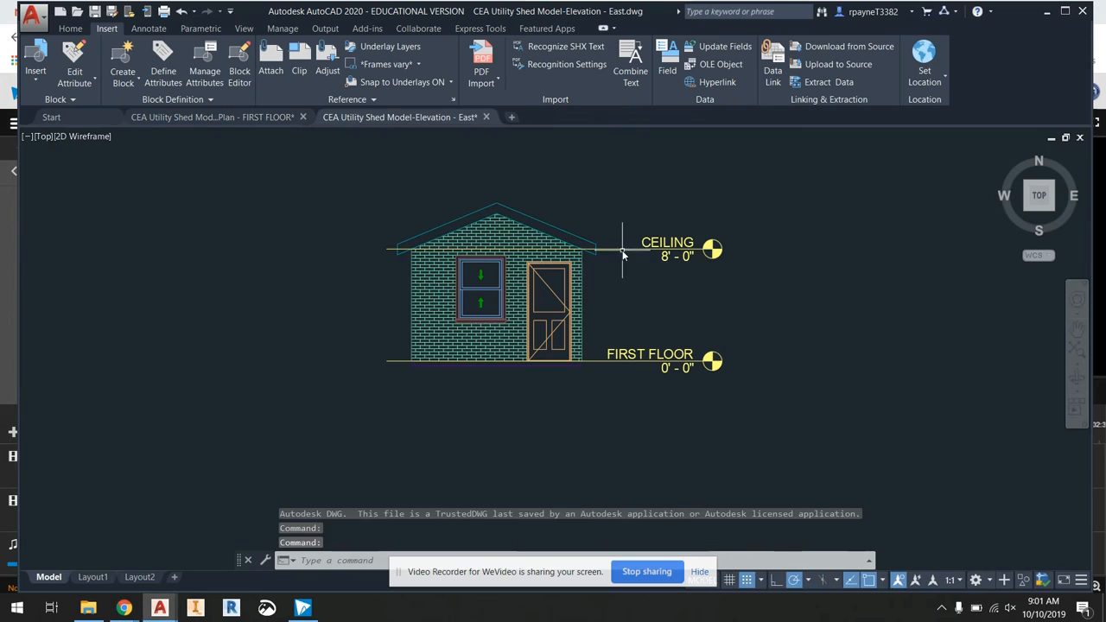
{"action": "left_click", "coordinate": [801, 413]}
{"action": "left_click", "coordinate": [340, 186]}
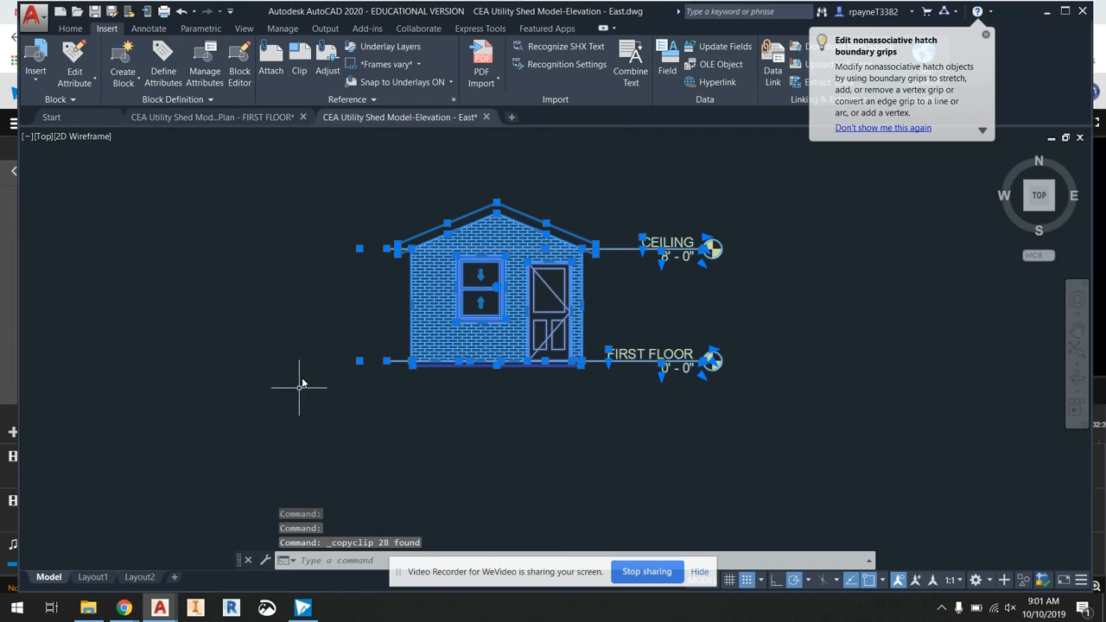
{"action": "left_click", "coordinate": [233, 118]}
{"action": "key", "text": "ctrl+v"}
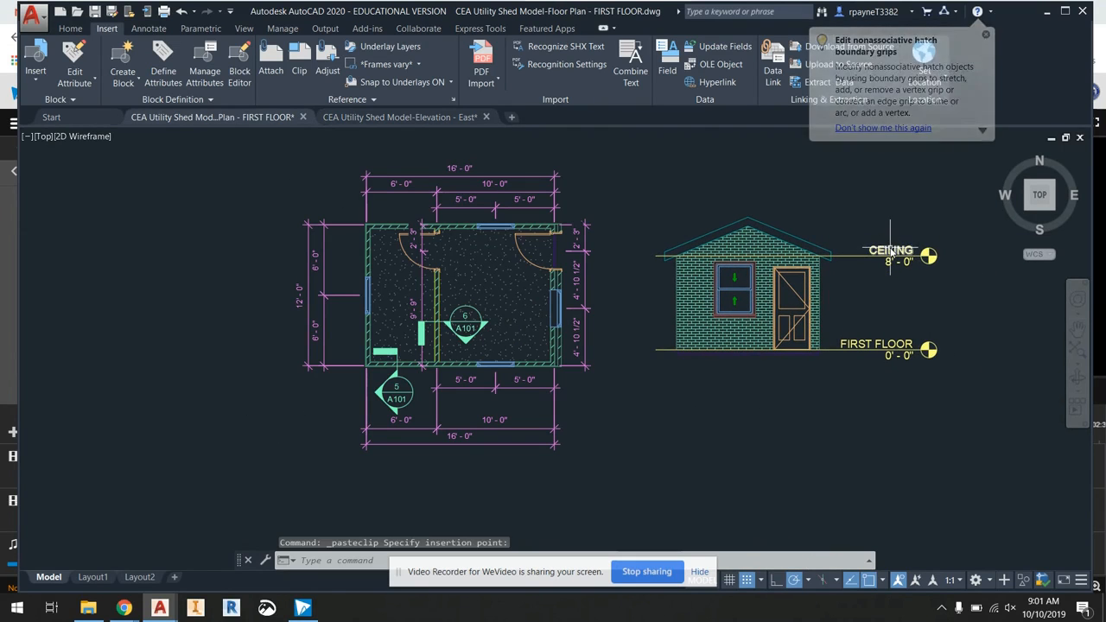
- Place a copy of the CEILING text below the pasted elevation and change its wording to EAST
{"action": "left_click", "coordinate": [735, 395]}
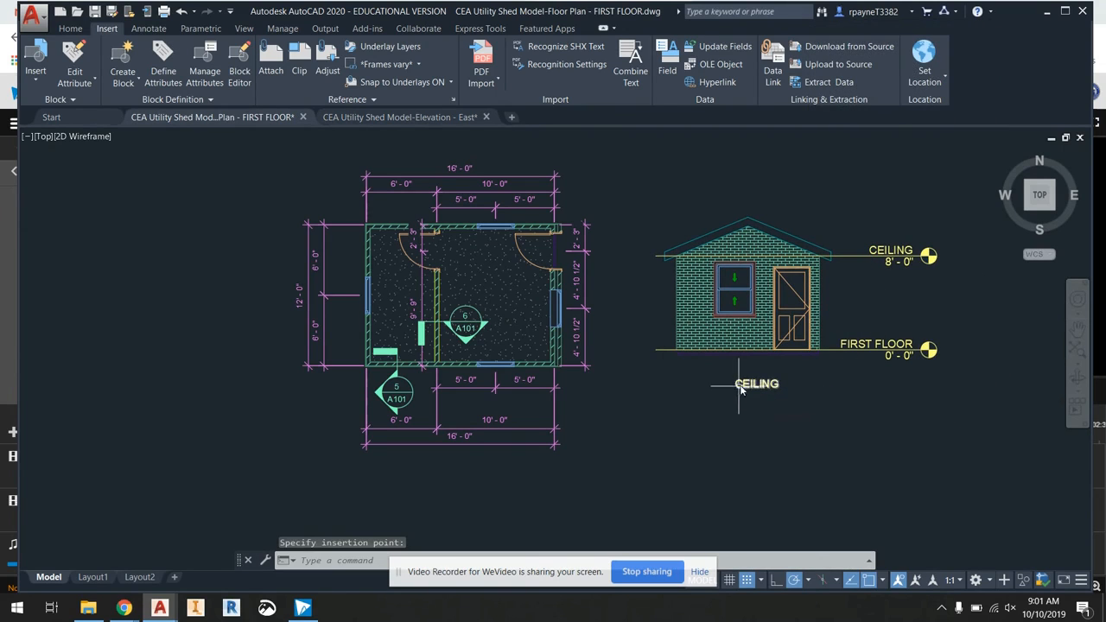
{"action": "double_click", "coordinate": [757, 387]}
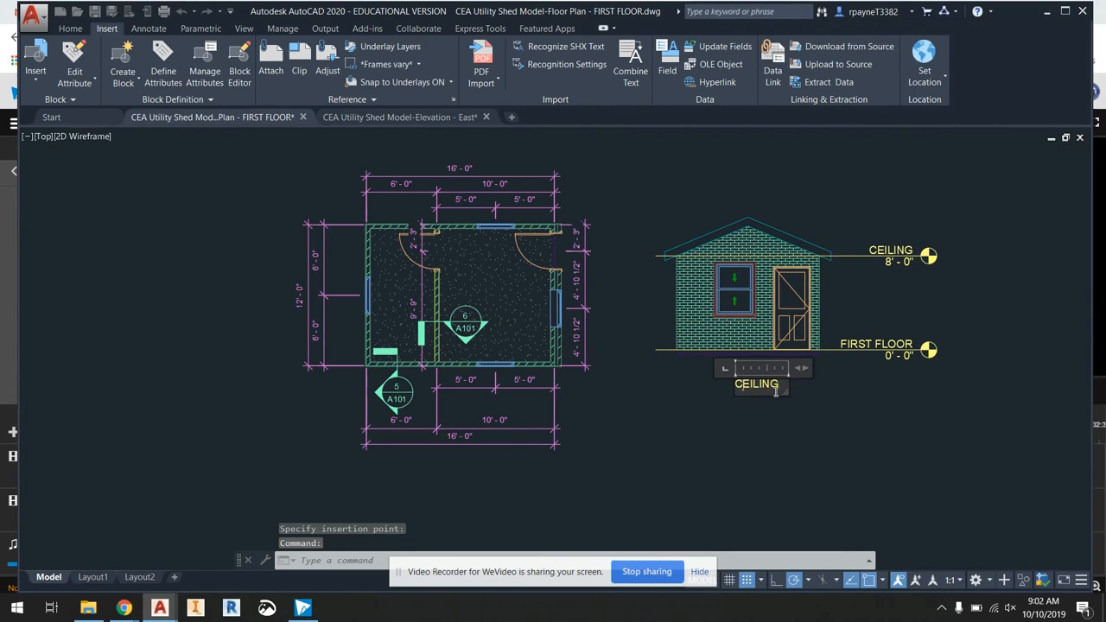
{"action": "type", "text": "EAS"}
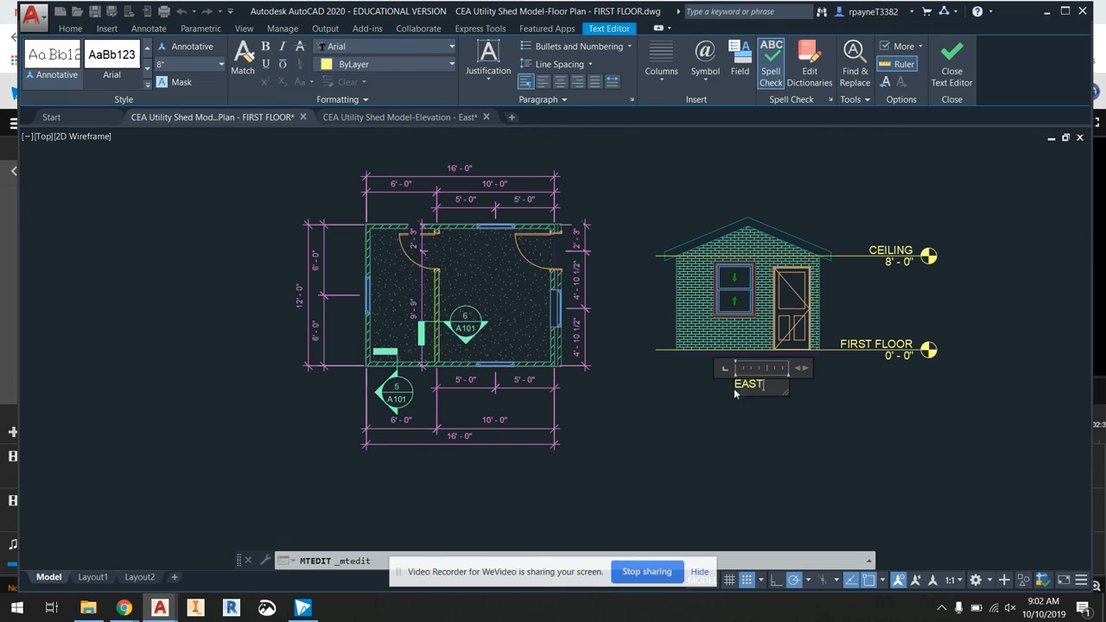
{"action": "type", "text": "T"}
{"action": "left_click", "coordinate": [758, 446]}
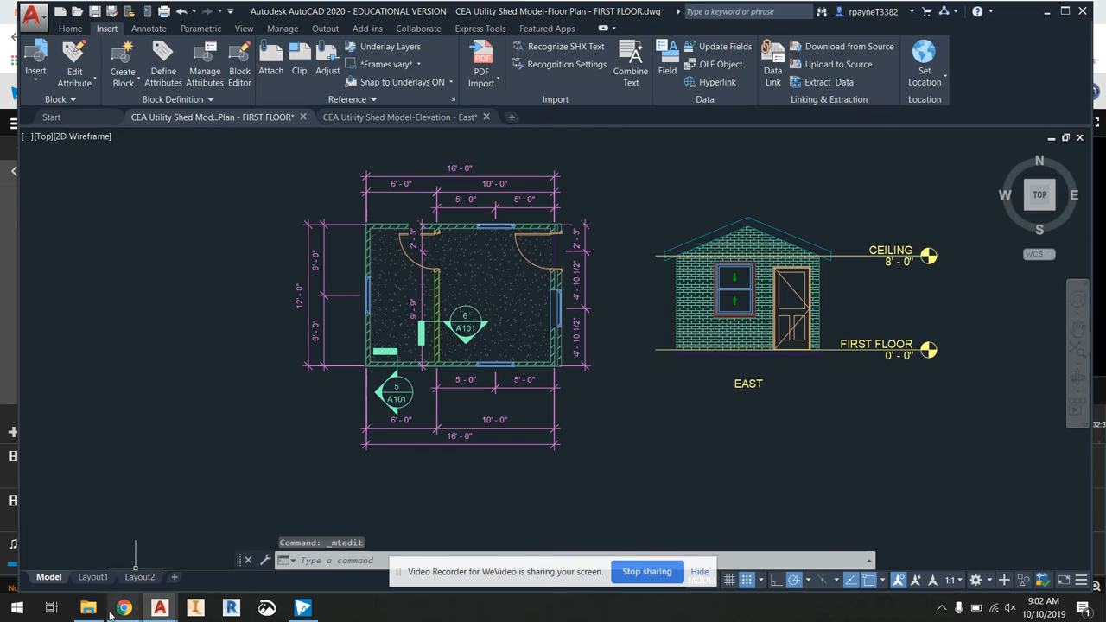
- Open the North elevation DWG from File Explorer and copy the whole elevation with its level markers
{"action": "left_click", "coordinate": [90, 609]}
{"action": "left_click", "coordinate": [484, 216]}
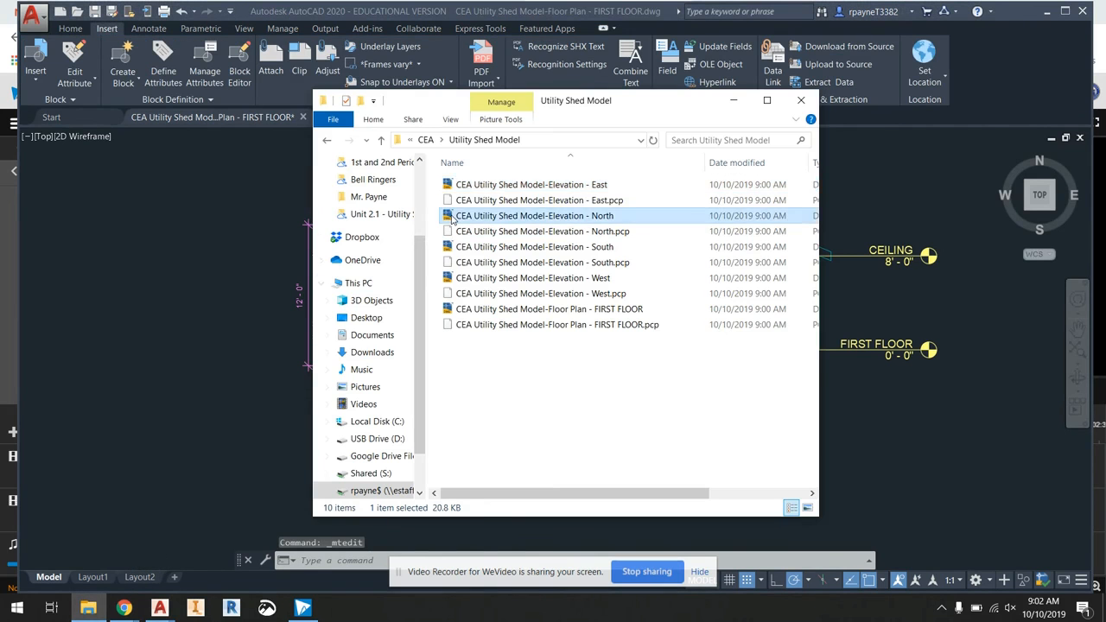
{"action": "double_click", "coordinate": [452, 220]}
{"action": "left_click", "coordinate": [881, 452]}
{"action": "left_click", "coordinate": [321, 217]}
{"action": "key", "text": "ctrl+c"}
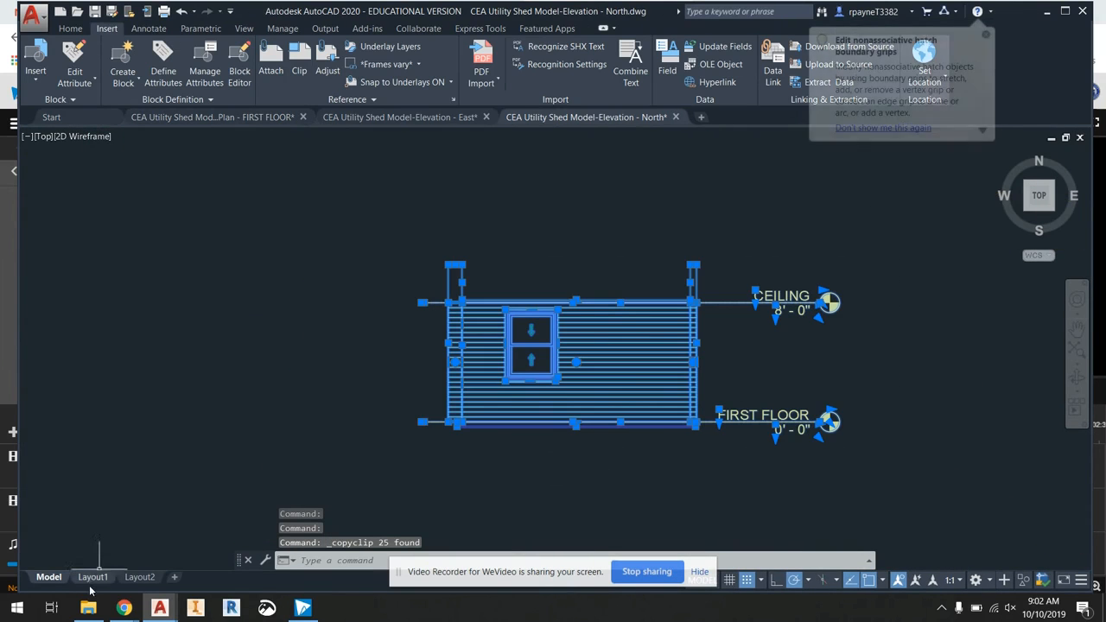
- Paste the North elevation into the FIRST FLOOR drawing, to the right of the East elevation
{"action": "key", "text": "ctrl+Tab"}
{"action": "key", "text": "ctrl+v"}
{"action": "middle_click_drag", "start_coordinate": [650, 335], "coordinate": [480, 340]}
{"action": "left_click", "coordinate": [708, 361]}
{"action": "scroll", "coordinate": [691, 364], "scroll_direction": "down", "scroll_amount": 2}
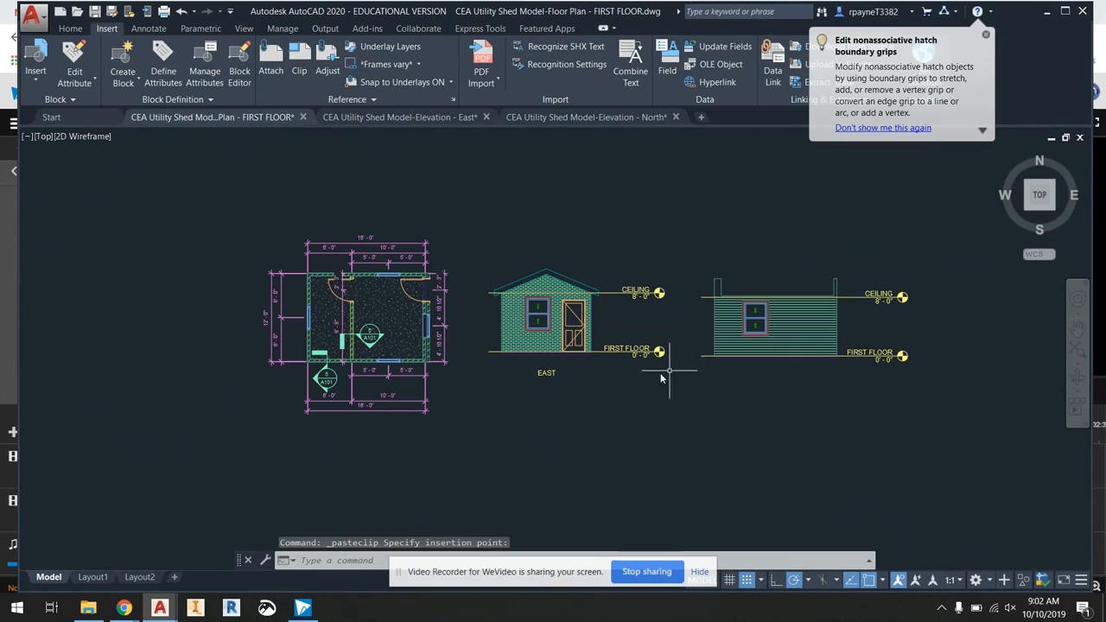
- Copy the EAST label below the North elevation and change the copy's text to NORTH
{"action": "left_click", "coordinate": [548, 374]}
{"action": "key", "text": "ctrl+c"}
{"action": "key", "text": "ctrl+v"}
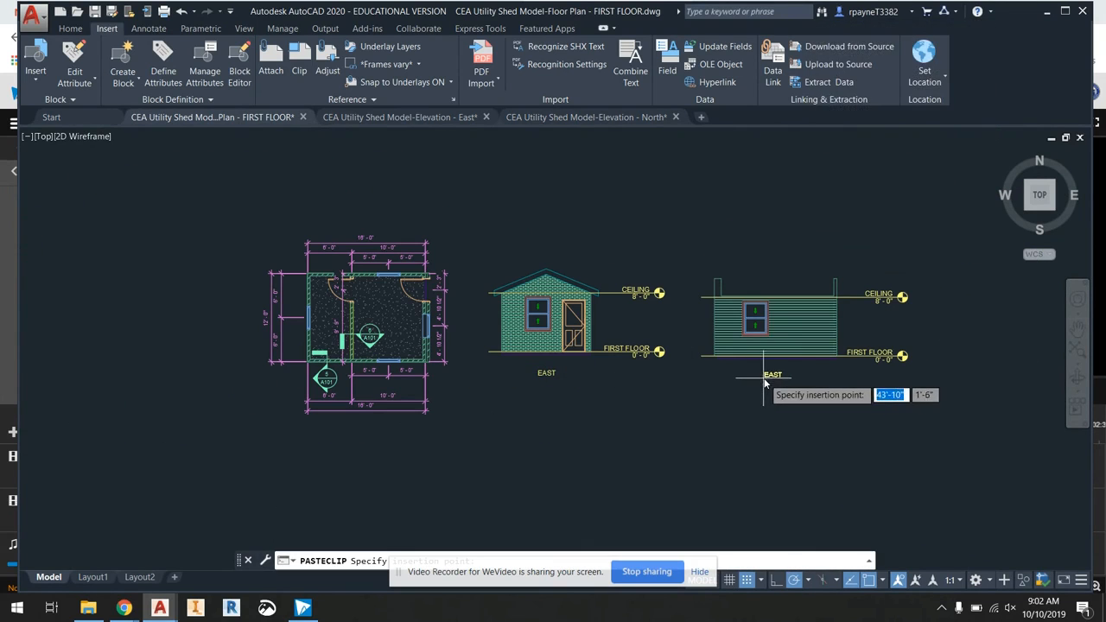
{"action": "left_click", "coordinate": [772, 377]}
{"action": "double_click", "coordinate": [781, 375]}
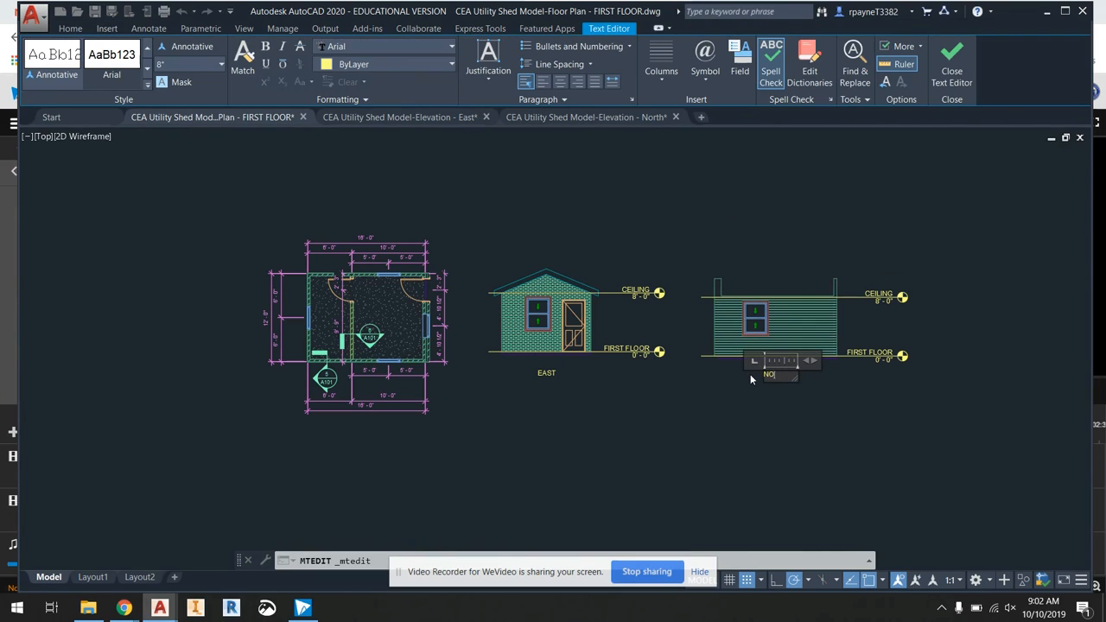
{"action": "left_click", "coordinate": [717, 448]}
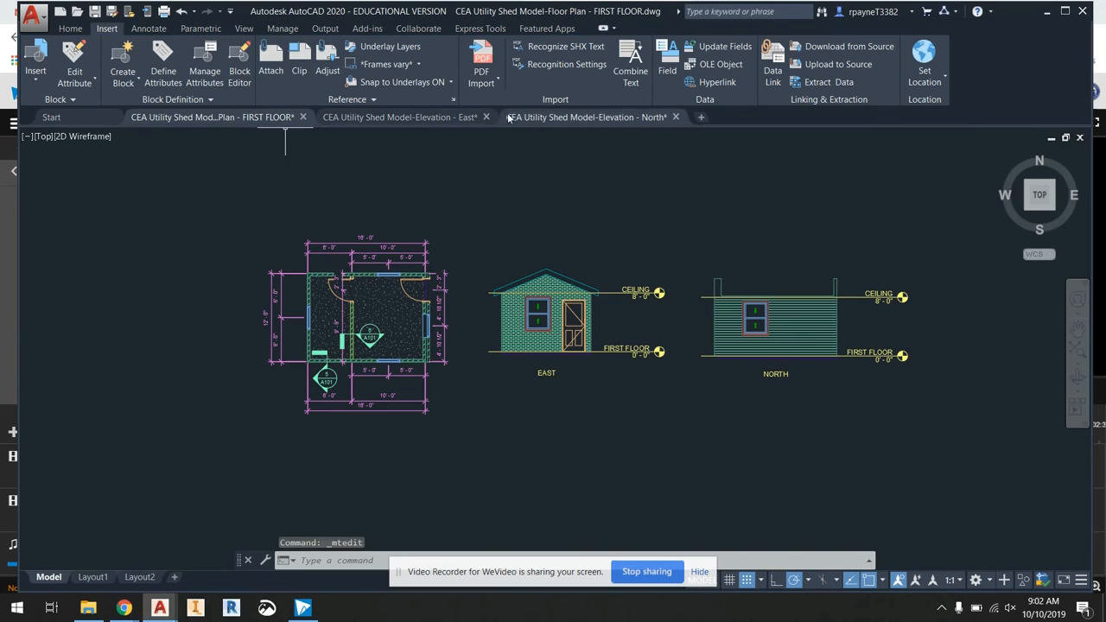
- Open the South elevation DWG from File Explorer and copy the shed elevation with its level lines
{"action": "left_click", "coordinate": [98, 612]}
{"action": "double_click", "coordinate": [476, 247]}
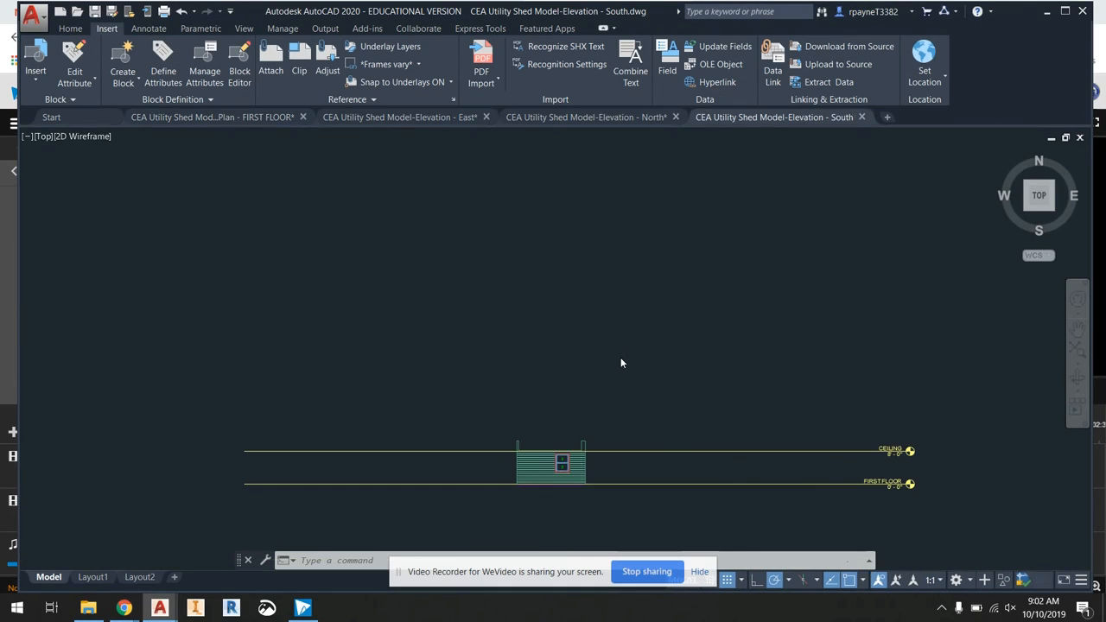
{"action": "left_click", "coordinate": [617, 499]}
{"action": "left_click", "coordinate": [484, 415]}
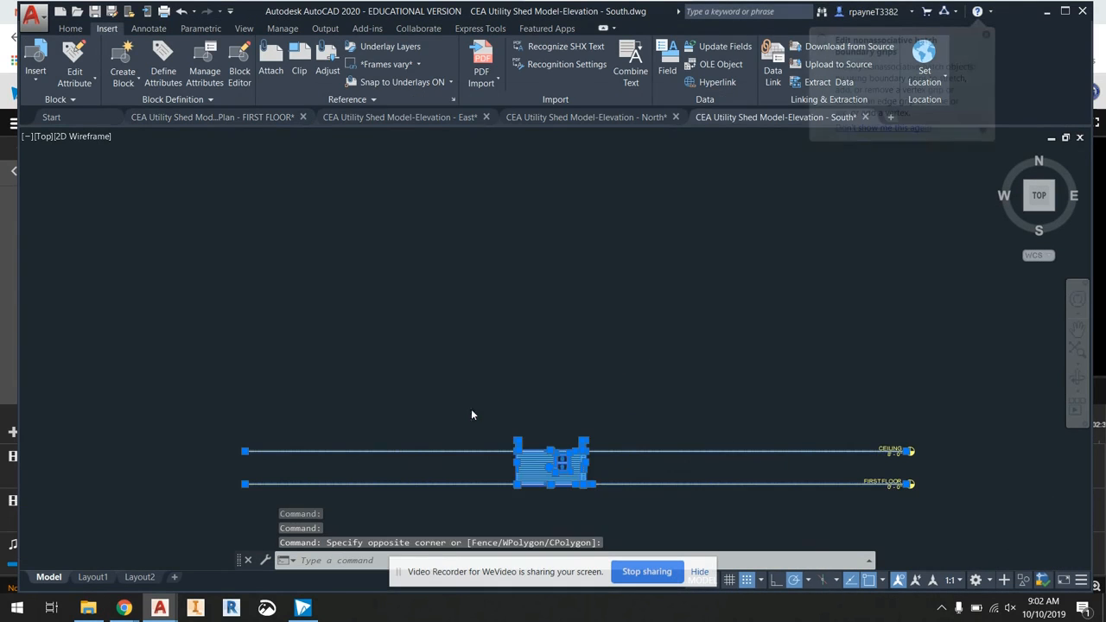
{"action": "key", "text": "ctrl+c"}
{"action": "key", "text": "ctrl+v"}
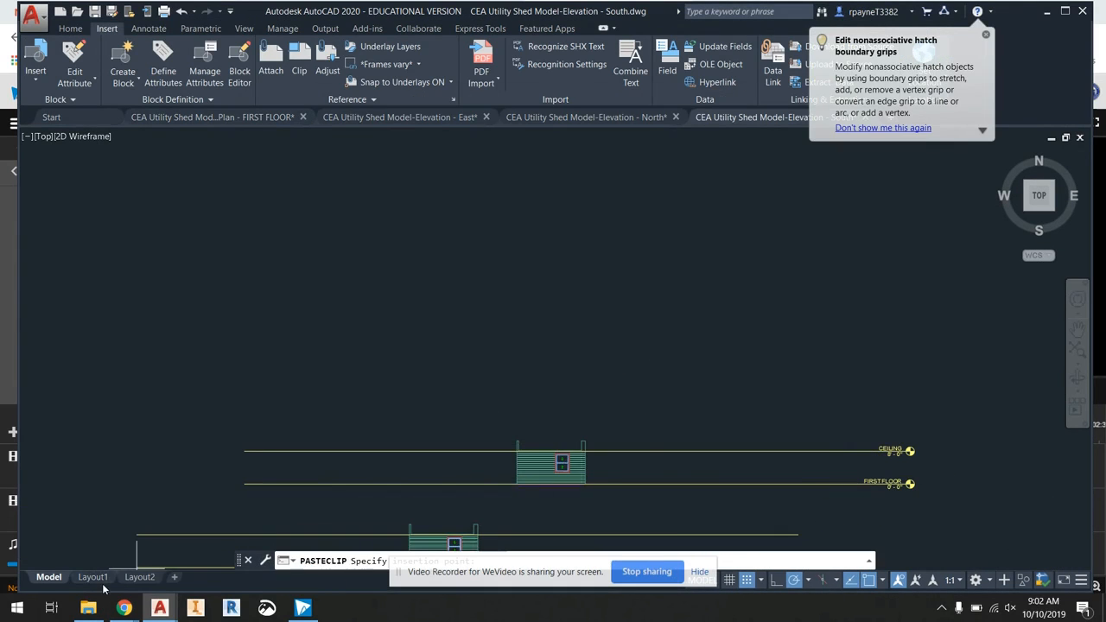
{"action": "left_click", "coordinate": [211, 117]}
{"action": "key", "text": "Escape"}
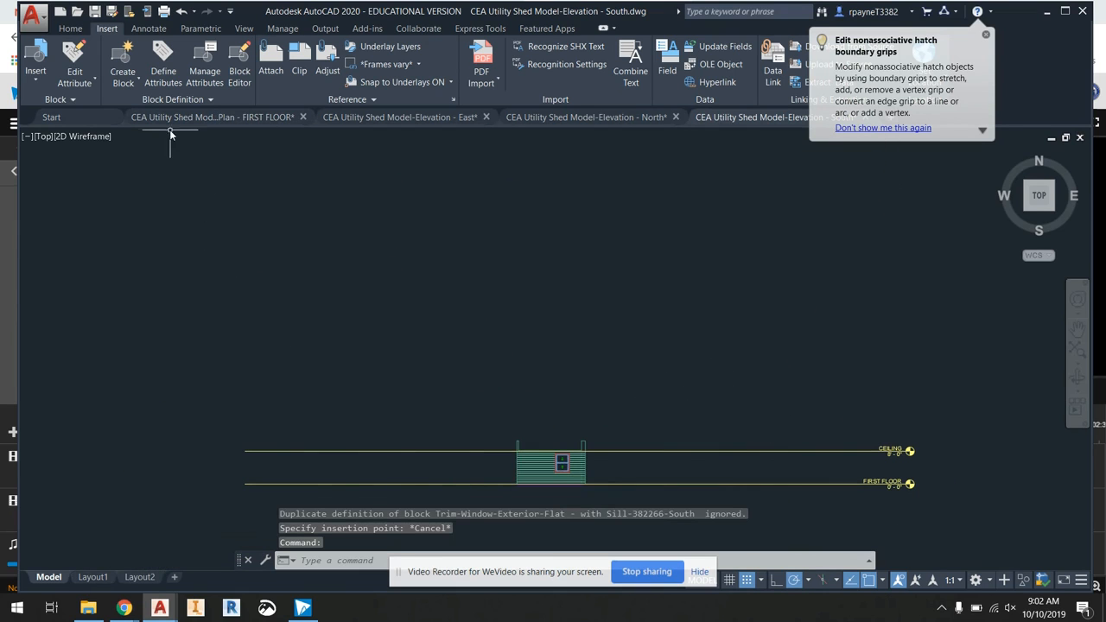
- Paste the South elevation into the FIRST FLOOR drawing below the other views and erase its two long level lines
{"action": "left_click", "coordinate": [212, 116]}
{"action": "key", "text": "ctrl+v"}
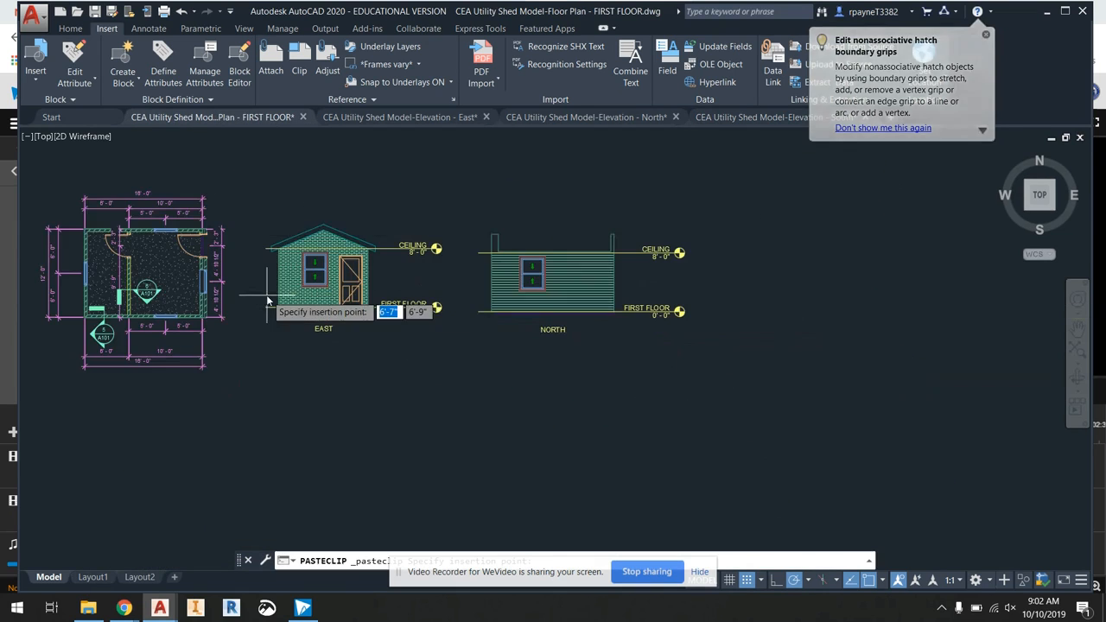
{"action": "left_click", "coordinate": [318, 465]}
{"action": "left_click", "coordinate": [491, 494]}
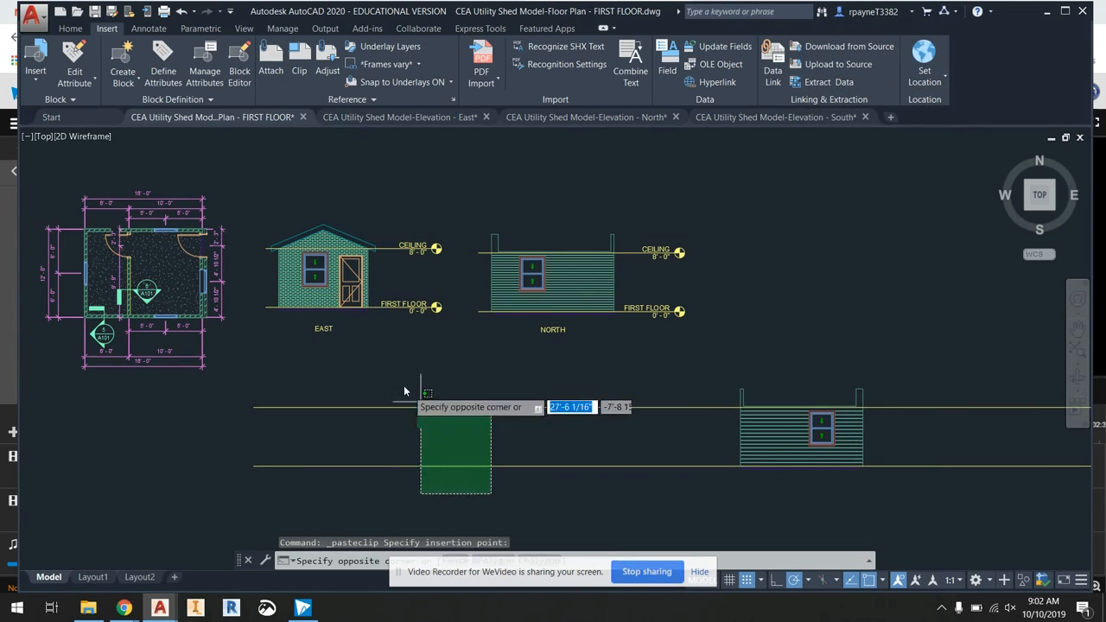
{"action": "left_click", "coordinate": [399, 383]}
{"action": "key", "text": "Delete"}
- Select the whole South elevation and move it up beside the North elevation, roughly in line with the other views
{"action": "scroll", "coordinate": [526, 395], "scroll_direction": "down", "scroll_amount": 5}
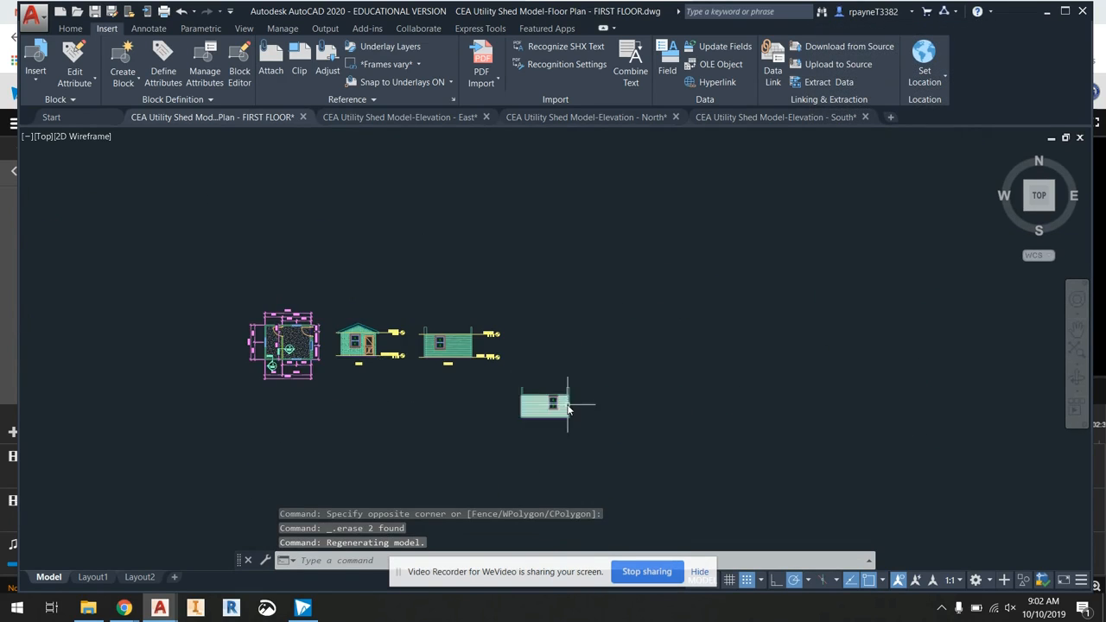
{"action": "scroll", "coordinate": [583, 407], "scroll_direction": "up", "scroll_amount": 2}
{"action": "scroll", "coordinate": [583, 406], "scroll_direction": "up", "scroll_amount": 2}
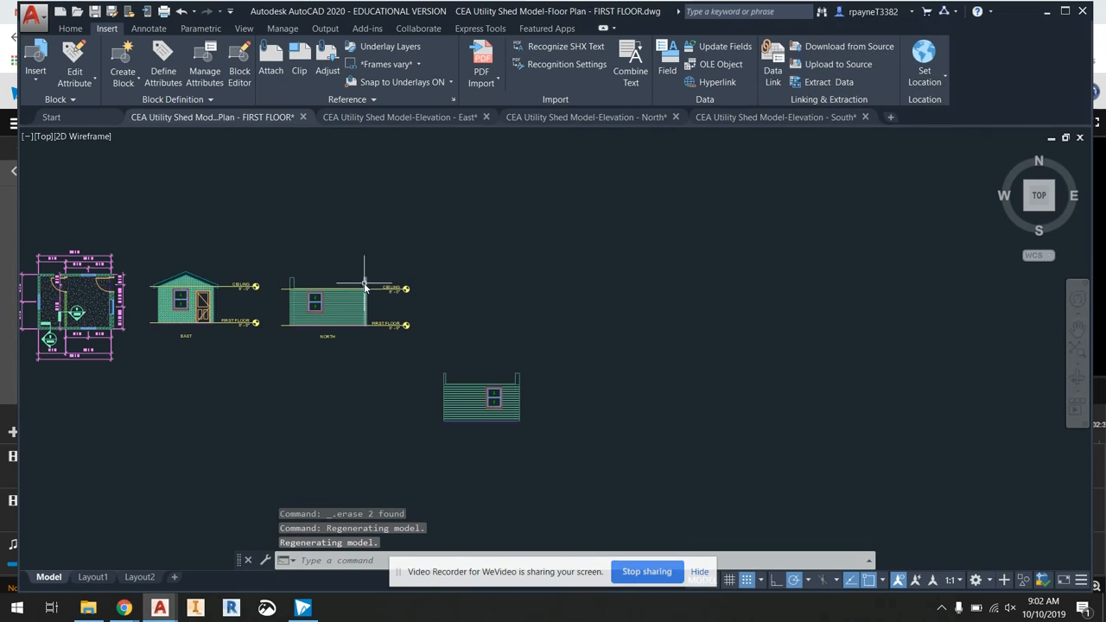
{"action": "key", "text": "Escape"}
{"action": "scroll", "coordinate": [387, 331], "scroll_direction": "down", "scroll_amount": 4}
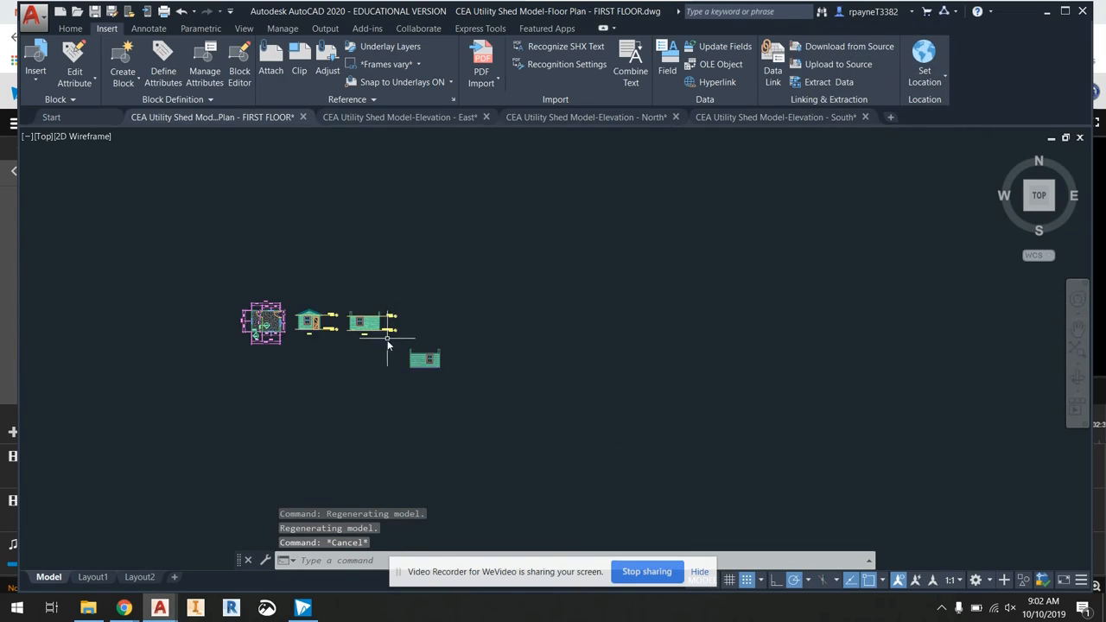
{"action": "scroll", "coordinate": [388, 361], "scroll_direction": "up", "scroll_amount": 2}
{"action": "left_click", "coordinate": [506, 386]}
{"action": "left_click", "coordinate": [413, 335]}
{"action": "left_click_drag", "start_coordinate": [433, 361], "coordinate": [425, 306]}
- Copy the NORTH label below the South elevation and change the copy's text to SOUTH
{"action": "scroll", "coordinate": [278, 305], "scroll_direction": "up", "scroll_amount": 6}
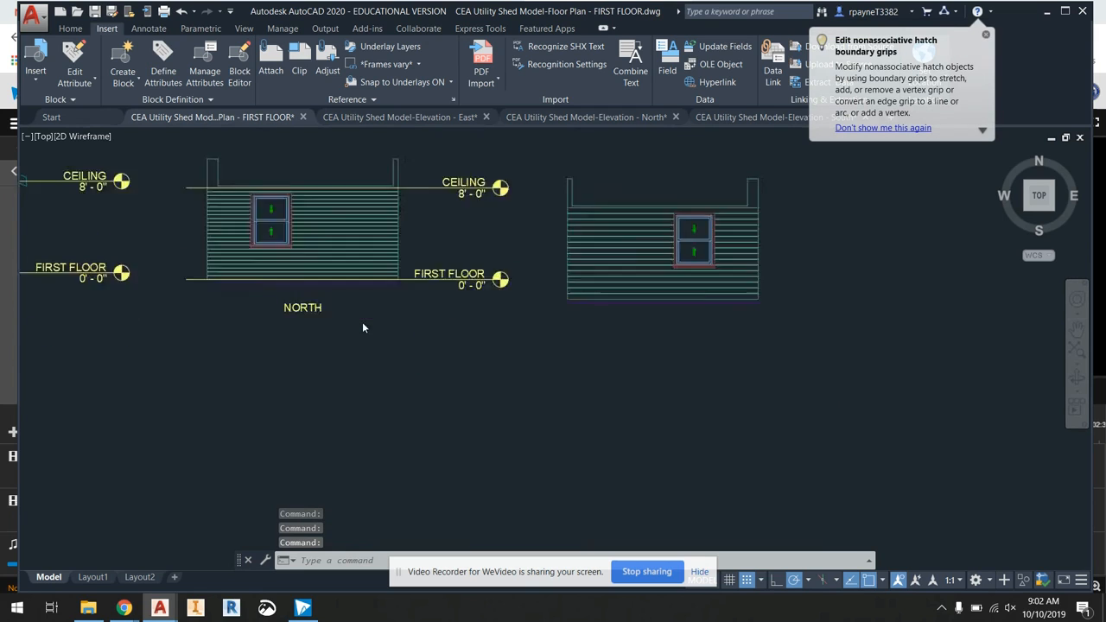
{"action": "key", "text": "ctrl+c"}
{"action": "key", "text": "ctrl+v"}
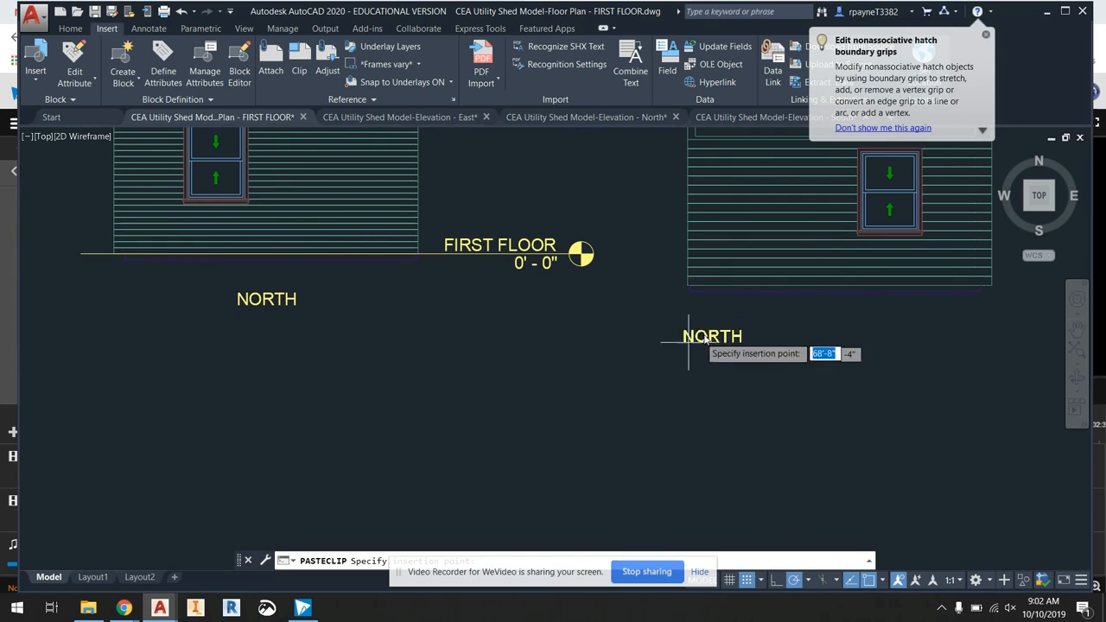
{"action": "left_click", "coordinate": [808, 327]}
{"action": "double_click", "coordinate": [821, 317]}
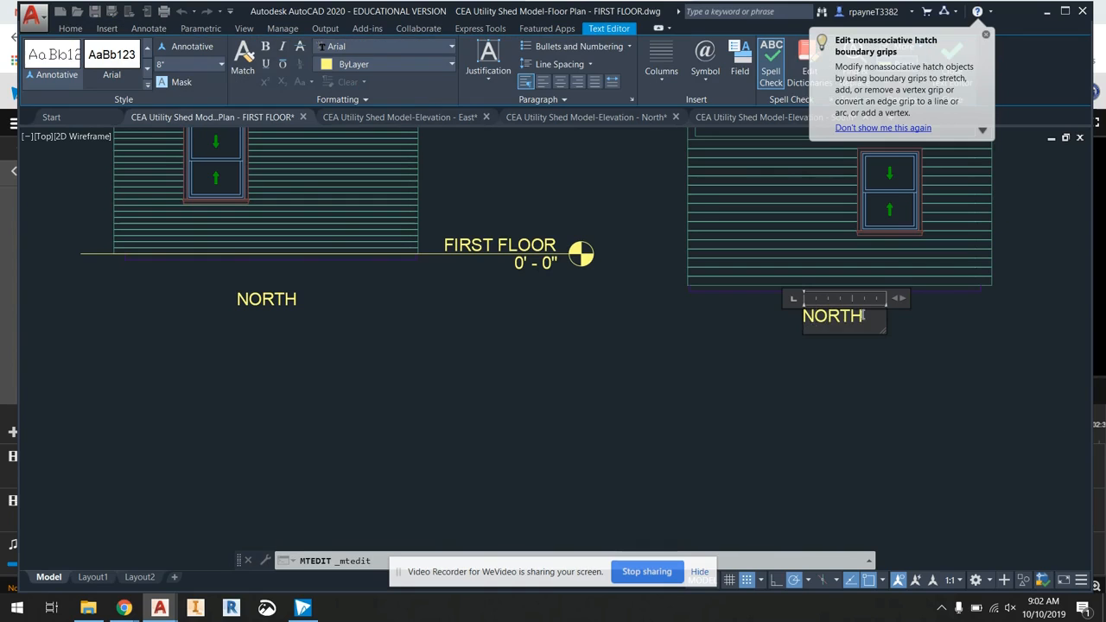
{"action": "type", "text": "SOUTH"}
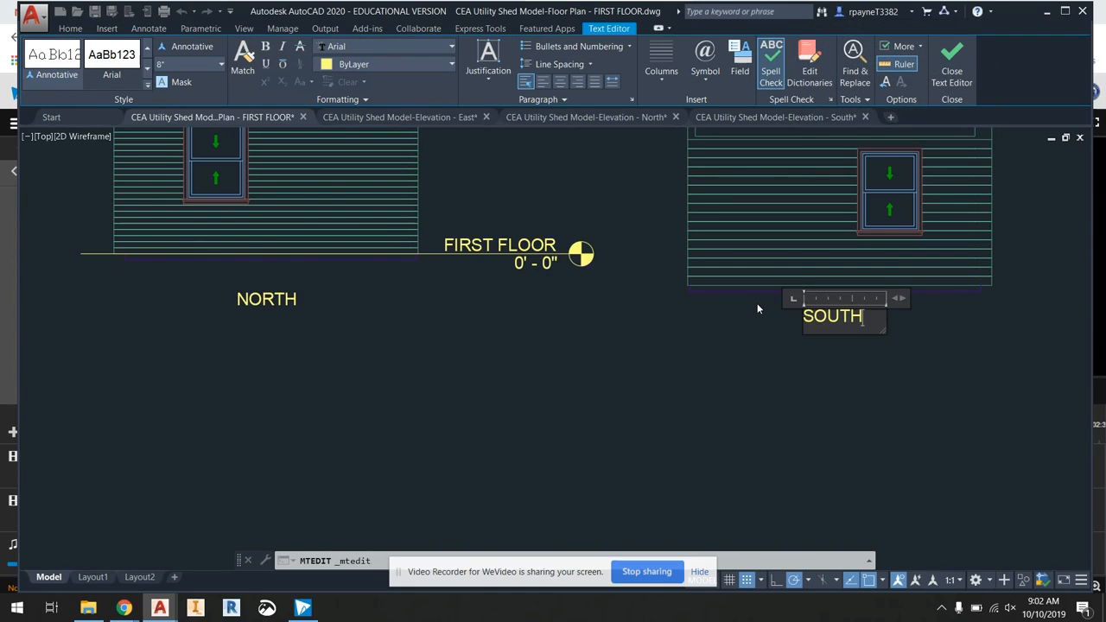
{"action": "left_click", "coordinate": [646, 333]}
- Open the West elevation DWG from File Explorer and copy the shed elevation with its level lines
{"action": "scroll", "coordinate": [568, 369], "scroll_direction": "down", "scroll_amount": 3}
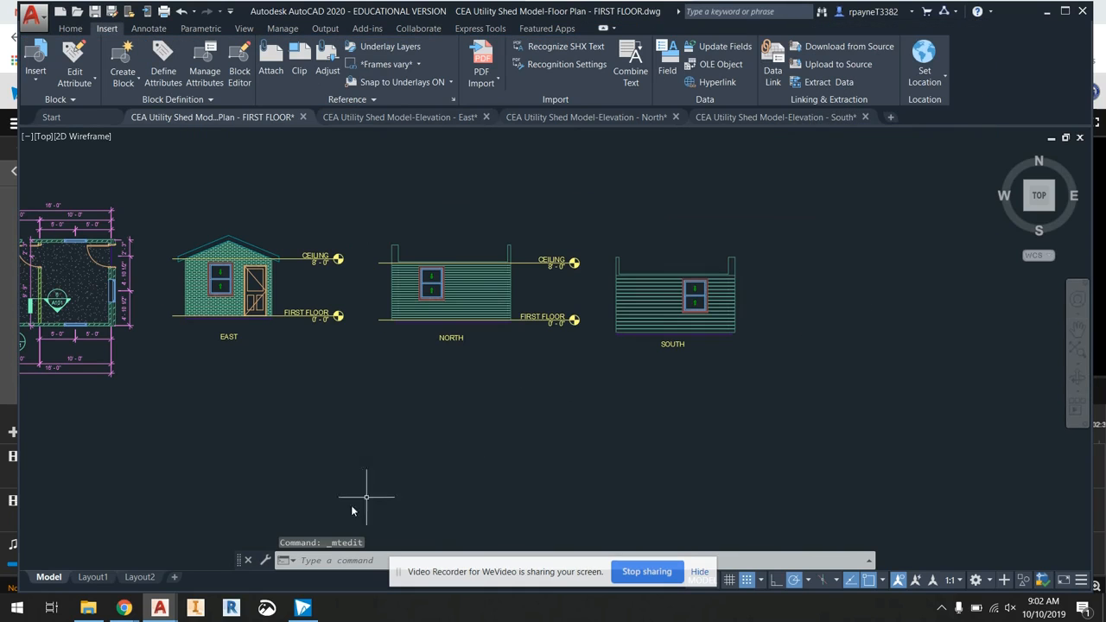
{"action": "left_click", "coordinate": [88, 608]}
{"action": "key", "text": "alt+Tab"}
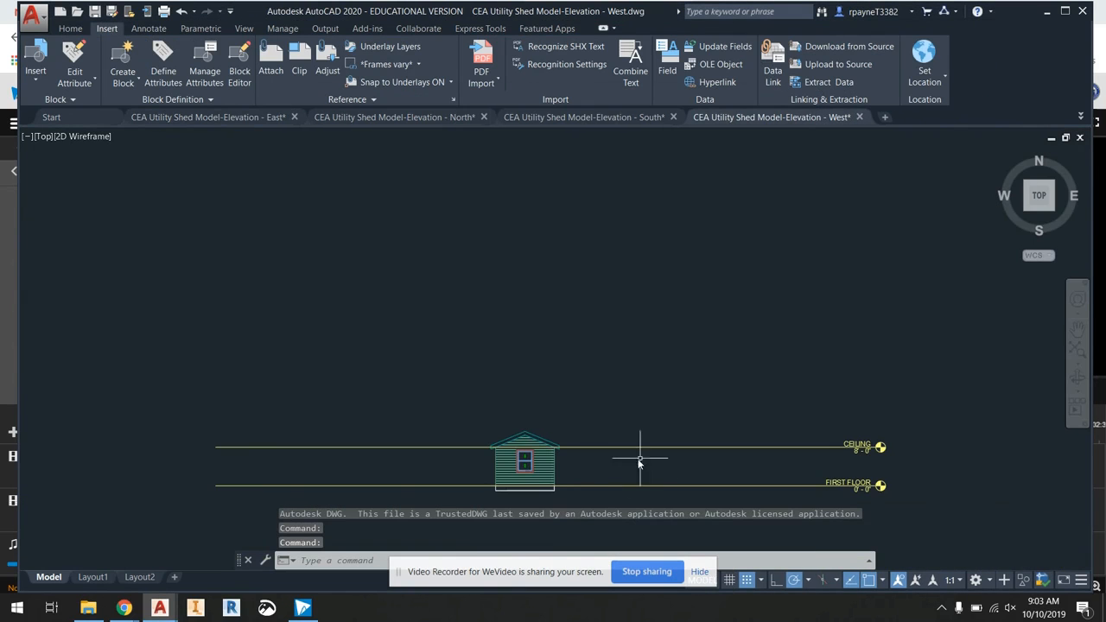
{"action": "middle_click_drag", "start_coordinate": [641, 464], "coordinate": [642, 384]}
{"action": "left_click", "coordinate": [597, 428]}
{"action": "left_click", "coordinate": [457, 314]}
{"action": "key", "text": "ctrl+c"}
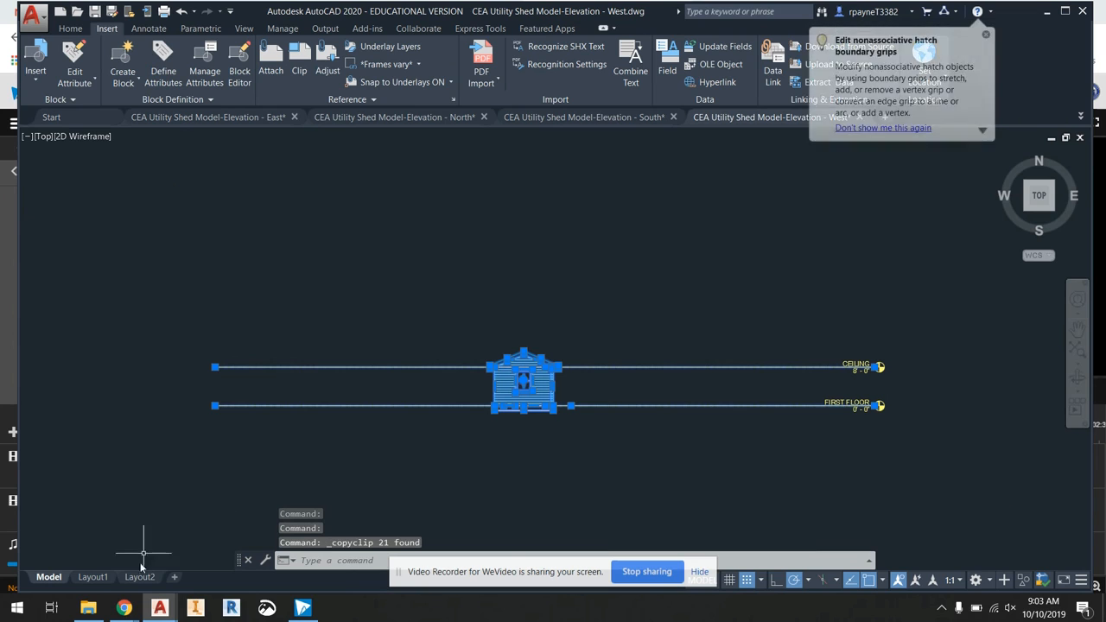
{"action": "left_click", "coordinate": [208, 117]}
{"action": "key", "text": "ctrl+v"}
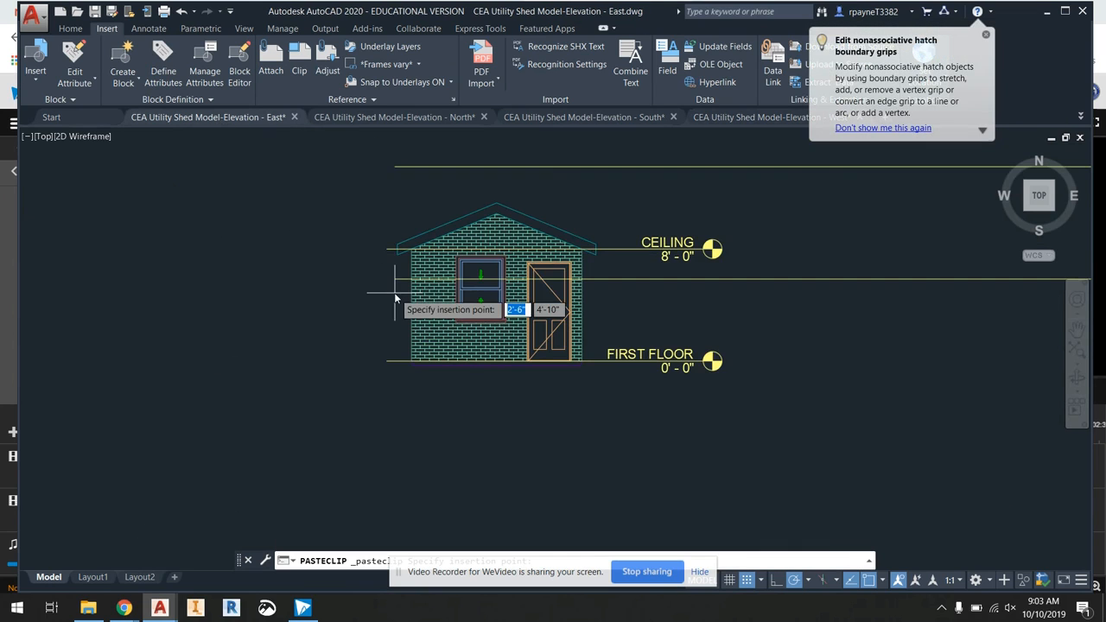
{"action": "scroll", "coordinate": [527, 363], "scroll_direction": "down", "scroll_amount": 2}
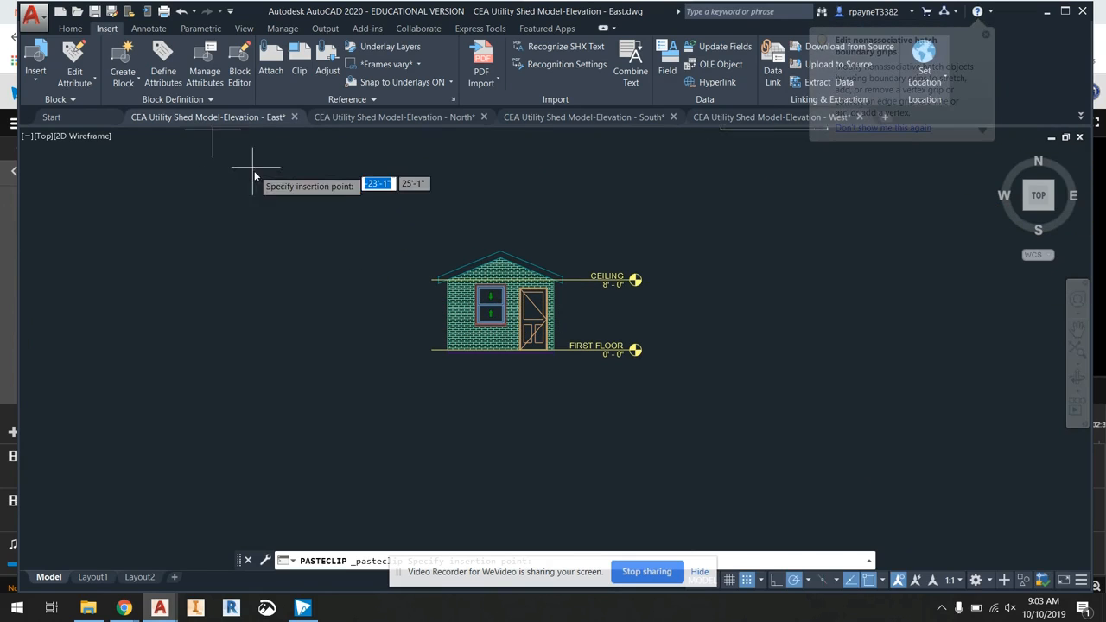
{"action": "key", "text": "Escape"}
{"action": "key", "text": "Escape"}
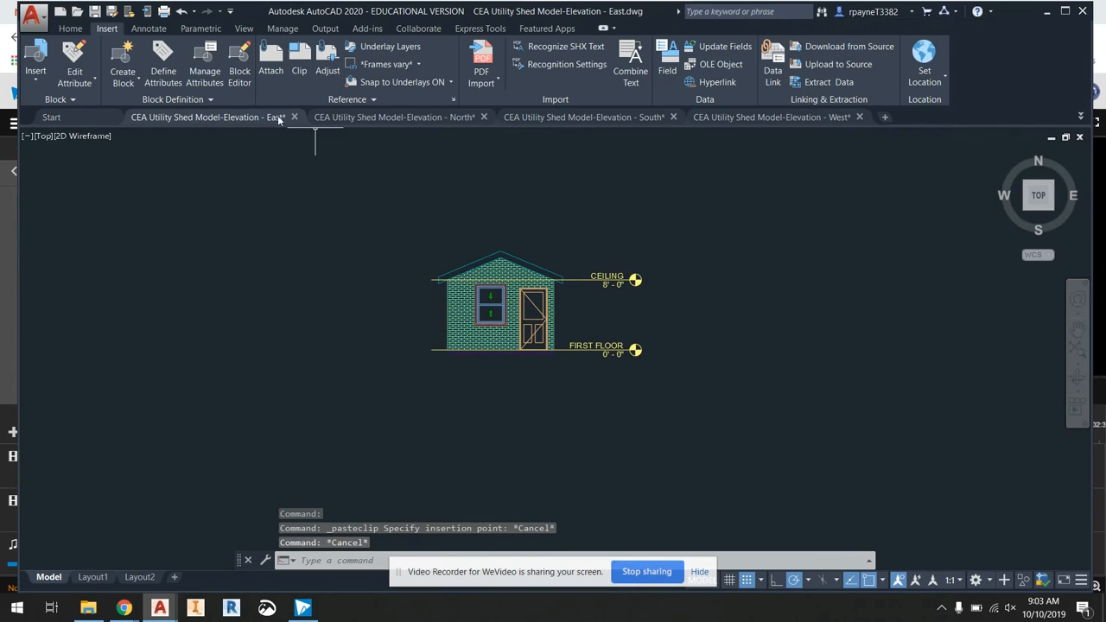
{"action": "left_click", "coordinate": [67, 115]}
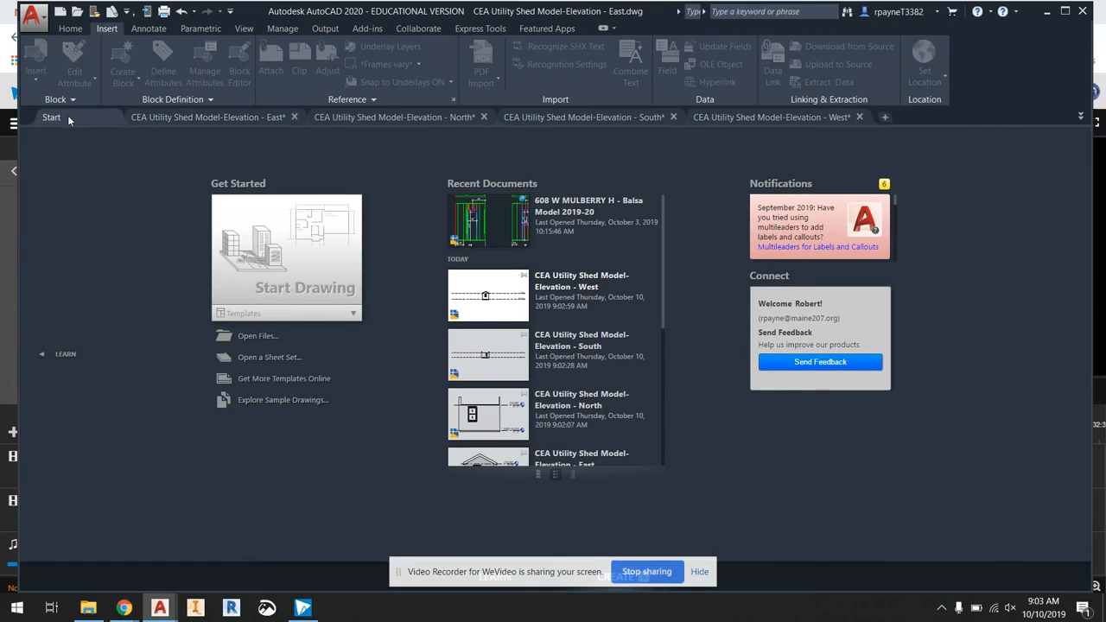
{"action": "left_click", "coordinate": [168, 118]}
{"action": "scroll", "coordinate": [329, 297], "scroll_direction": "down", "scroll_amount": 3}
{"action": "scroll", "coordinate": [233, 445], "scroll_direction": "down", "scroll_amount": 3}
{"action": "scroll", "coordinate": [329, 289], "scroll_direction": "up", "scroll_amount": 5}
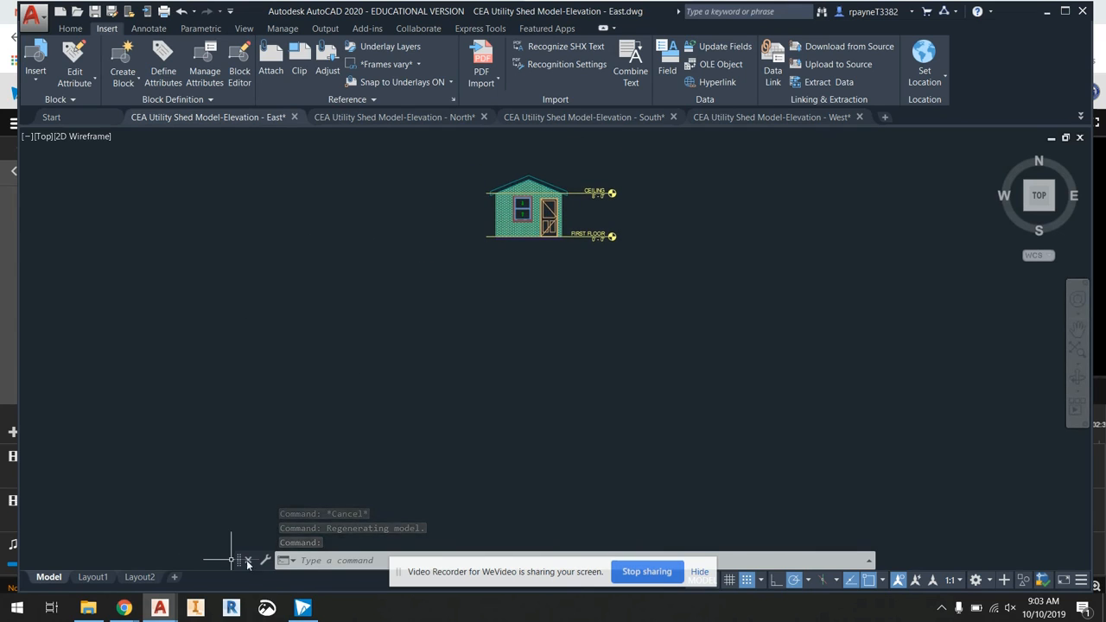
- Paste the West elevation into the FIRST FLOOR drawing below the other views and erase its two long level lines
{"action": "left_click", "coordinate": [168, 610]}
{"action": "left_click", "coordinate": [74, 549]}
{"action": "key", "text": "ctrl+v"}
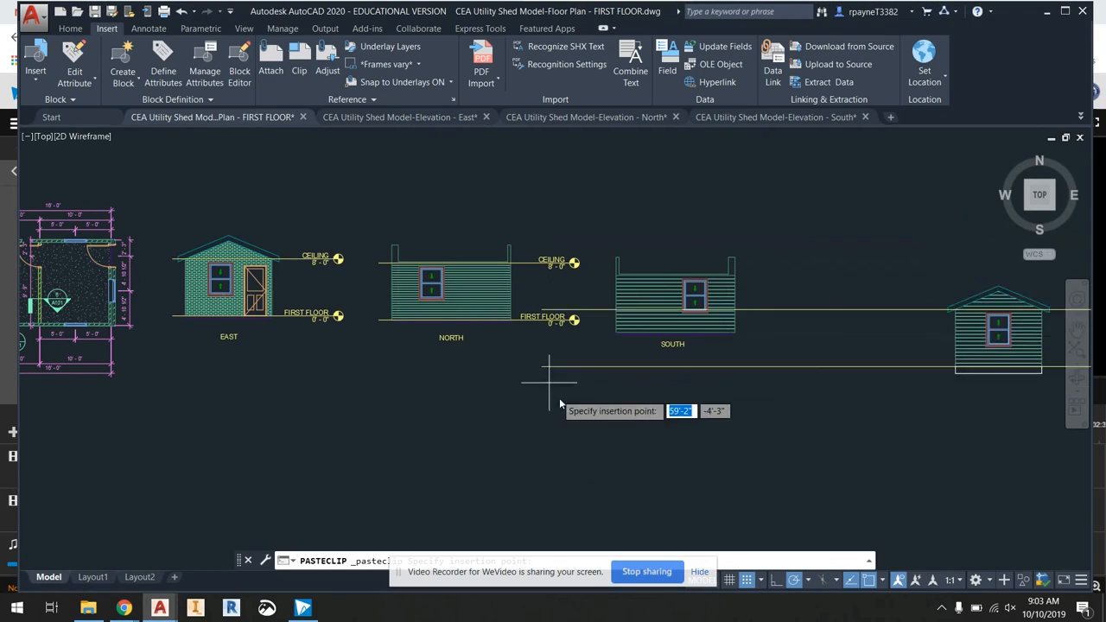
{"action": "middle_click_drag", "start_coordinate": [556, 412], "coordinate": [332, 243]}
{"action": "scroll", "coordinate": [235, 327], "scroll_direction": "down", "scroll_amount": 2}
{"action": "left_click", "coordinate": [231, 336]}
{"action": "left_click", "coordinate": [617, 376]}
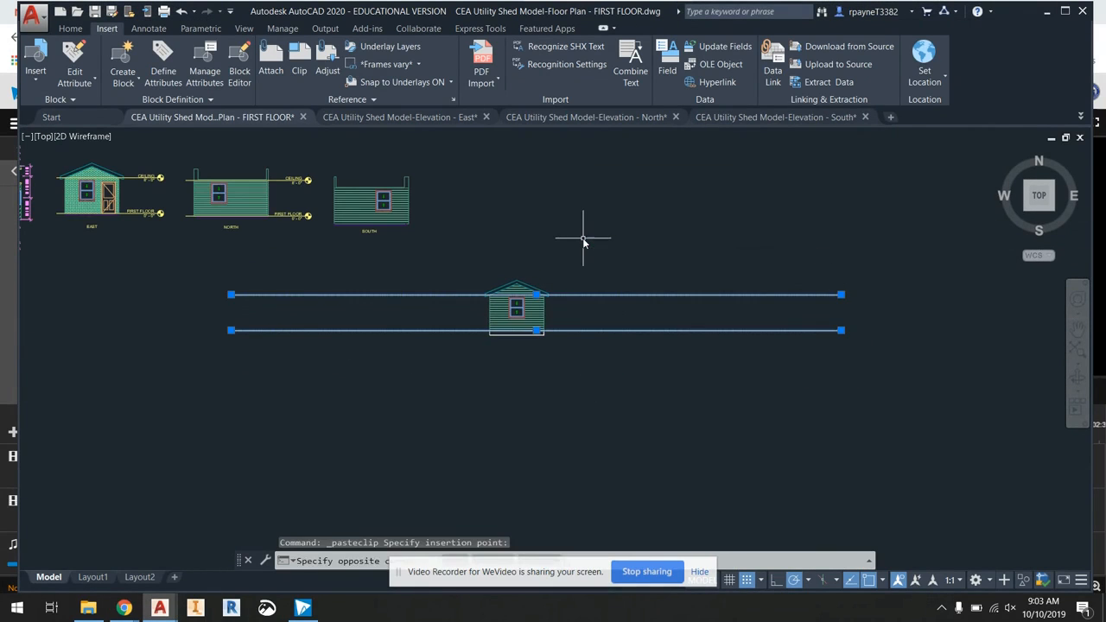
{"action": "left_click", "coordinate": [582, 235]}
{"action": "key", "text": "Delete"}
- Select the whole West elevation and move it up beside the South elevation, roughly in line with the other views
{"action": "left_click", "coordinate": [564, 367]}
{"action": "left_click", "coordinate": [473, 268]}
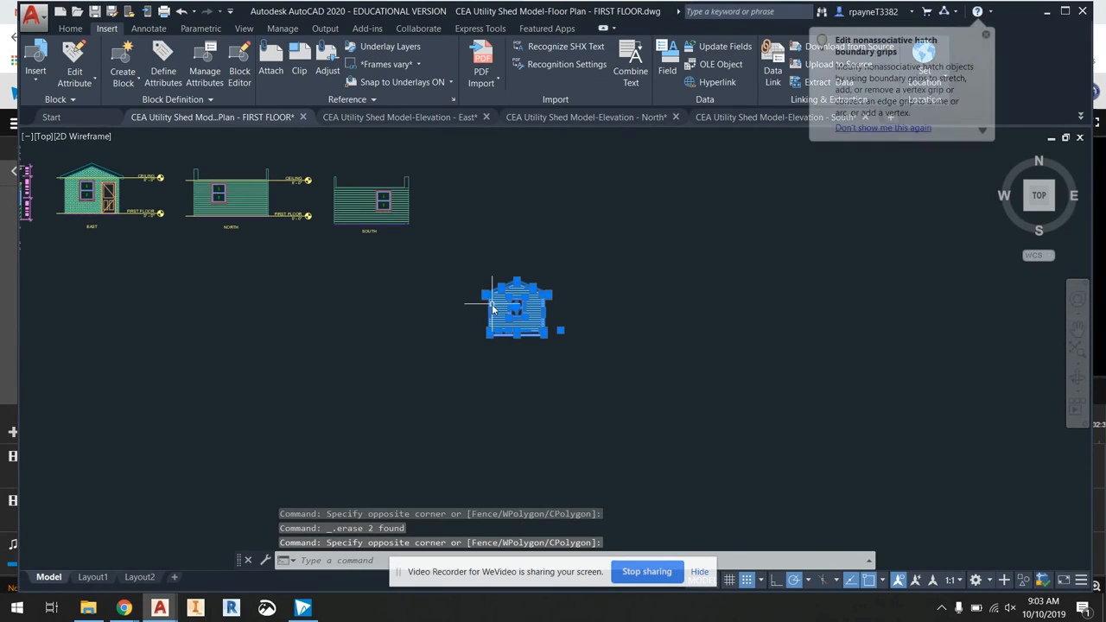
{"action": "left_click_drag", "start_coordinate": [492, 310], "coordinate": [454, 205]}
- Copy the SOUTH label below the West elevation and change the copy's text to WEST
{"action": "scroll", "coordinate": [359, 207], "scroll_direction": "up", "scroll_amount": 4}
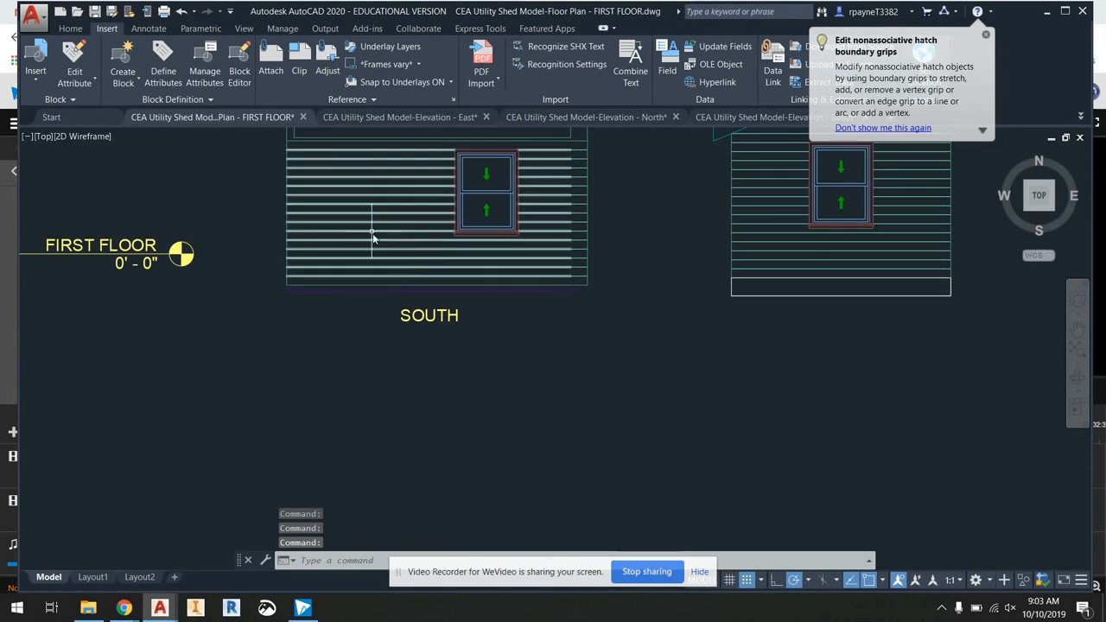
{"action": "left_click", "coordinate": [412, 316]}
{"action": "key", "text": "ctrl+c"}
{"action": "key", "text": "ctrl+v"}
{"action": "left_click", "coordinate": [816, 332]}
{"action": "double_click", "coordinate": [830, 329]}
{"action": "left_click_drag", "start_coordinate": [874, 326], "coordinate": [779, 323]}
{"action": "type", "text": "WEST"}
{"action": "left_click", "coordinate": [758, 388]}
- Erase the CEILING and FIRST FLOOR level lines and markers from the East and North elevations
{"action": "scroll", "coordinate": [697, 330], "scroll_direction": "down", "scroll_amount": 4}
{"action": "scroll", "coordinate": [697, 330], "scroll_direction": "down", "scroll_amount": 3}
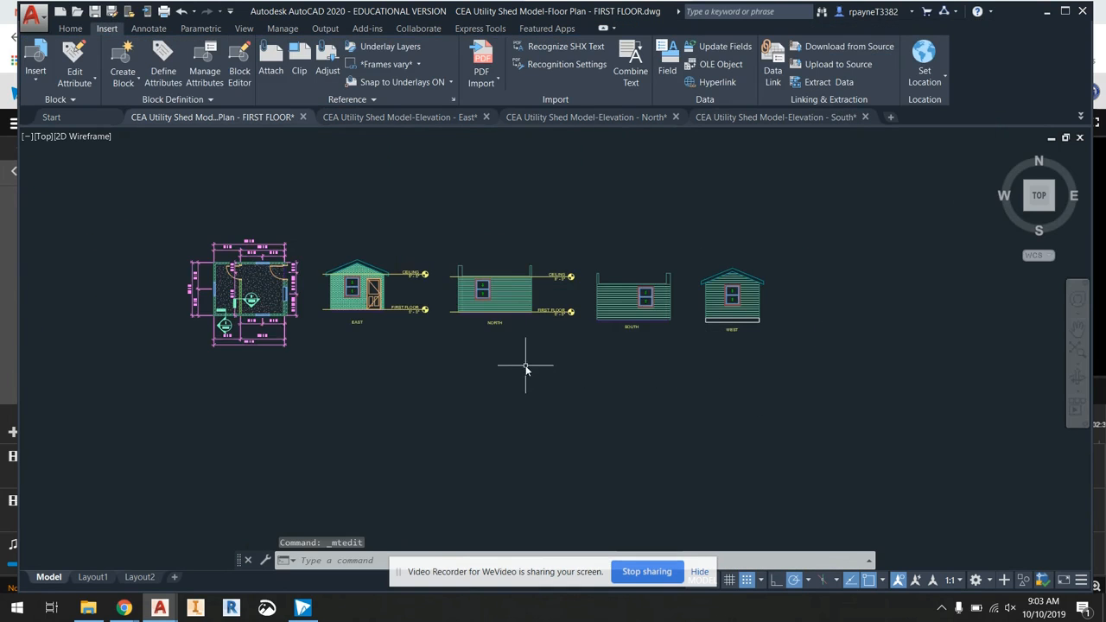
{"action": "scroll", "coordinate": [497, 332], "scroll_direction": "up", "scroll_amount": 4}
{"action": "left_click", "coordinate": [497, 333]}
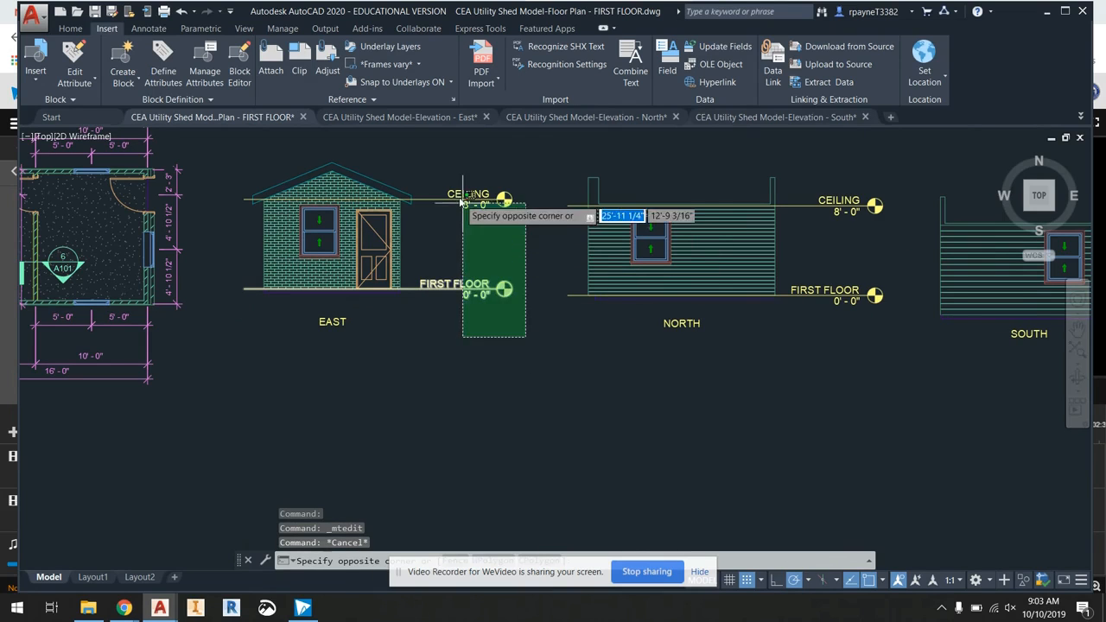
{"action": "left_click", "coordinate": [447, 175]}
{"action": "key", "text": "Delete"}
{"action": "left_click", "coordinate": [882, 298]}
{"action": "left_click", "coordinate": [782, 177]}
{"action": "key", "text": "Delete"}
{"action": "scroll", "coordinate": [562, 277], "scroll_direction": "down", "scroll_amount": 3}
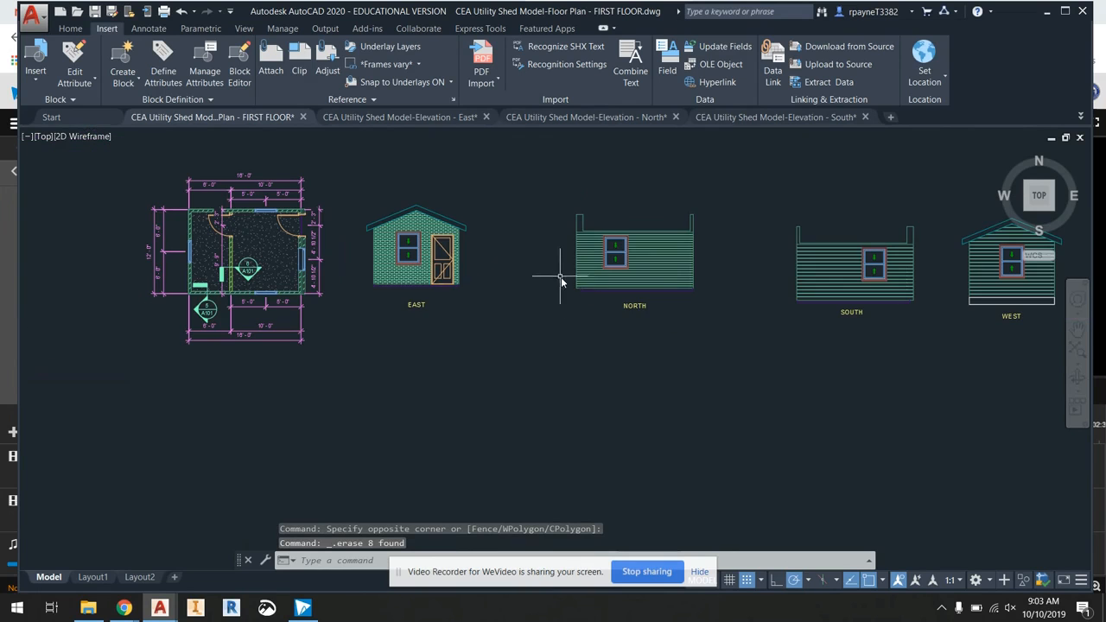
- Maximize the AutoCAD window with the floor plan and the East and North elevations in view
{"action": "scroll", "coordinate": [229, 261], "scroll_direction": "up", "scroll_amount": 5}
{"action": "scroll", "coordinate": [238, 277], "scroll_direction": "down", "scroll_amount": 2}
{"action": "scroll", "coordinate": [244, 280], "scroll_direction": "up", "scroll_amount": 2}
{"action": "middle_click_drag", "start_coordinate": [244, 280], "coordinate": [299, 291]}
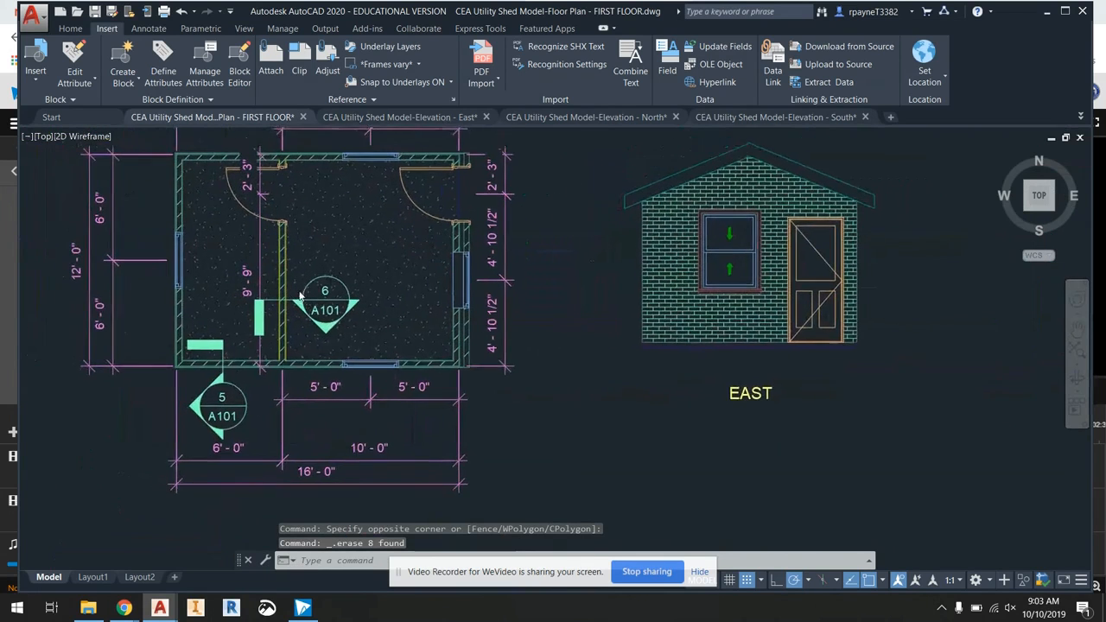
{"action": "scroll", "coordinate": [299, 292], "scroll_direction": "down", "scroll_amount": 2}
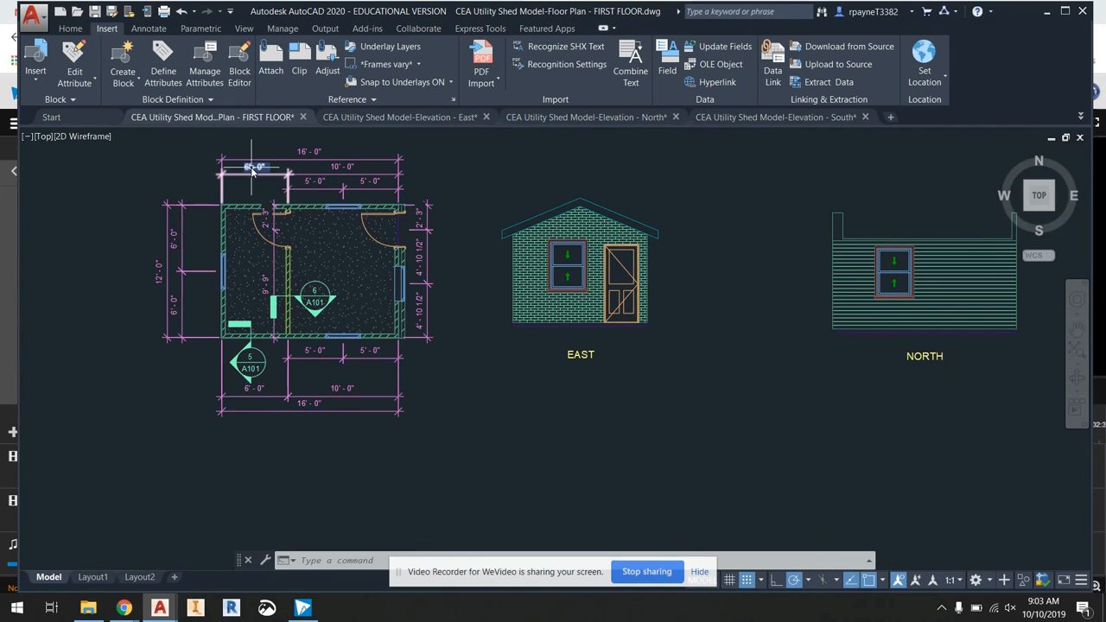
{"action": "left_click", "coordinate": [1065, 11]}
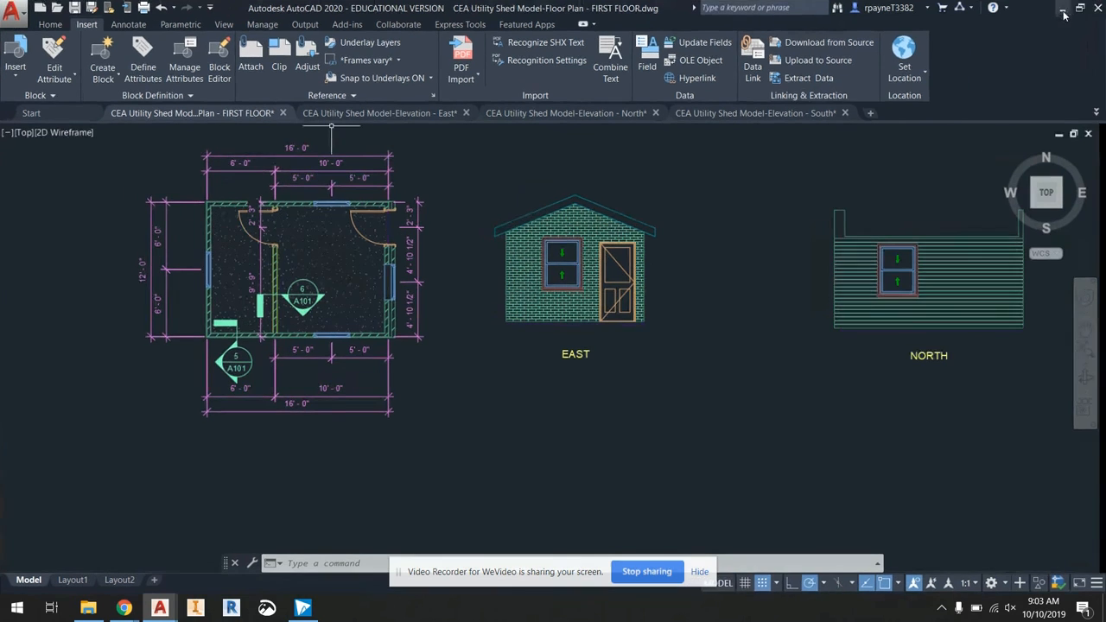
- Widen the name column in the Layer Properties Manager and turn off the A-ANNO-DIMS and A-ANNO-DIMS-64 layers
{"action": "left_click", "coordinate": [50, 25]}
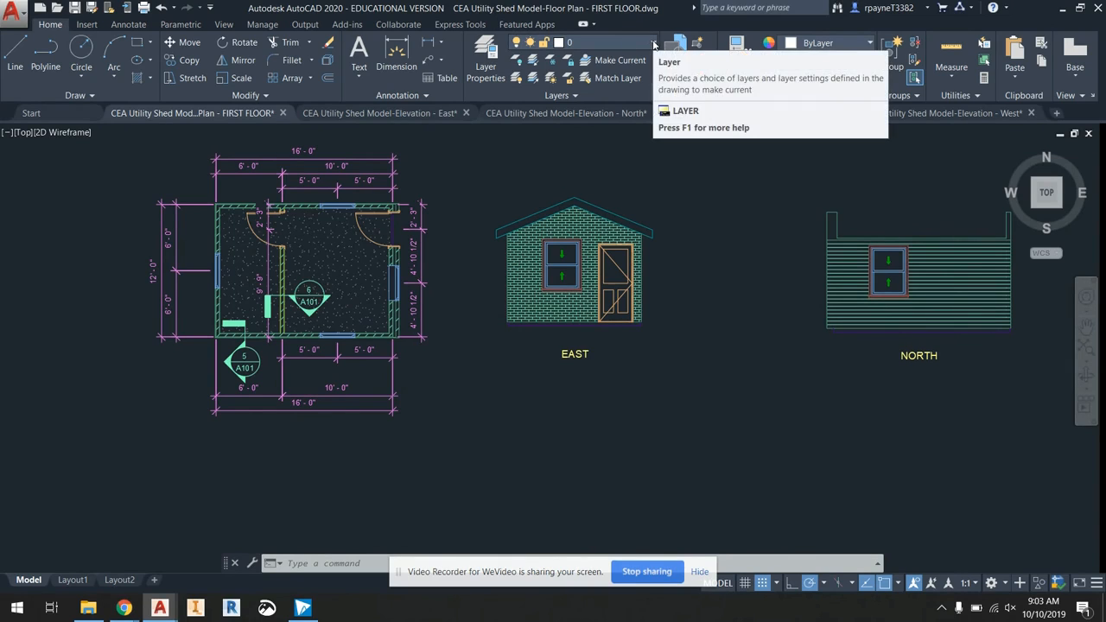
{"action": "left_click", "coordinate": [484, 57]}
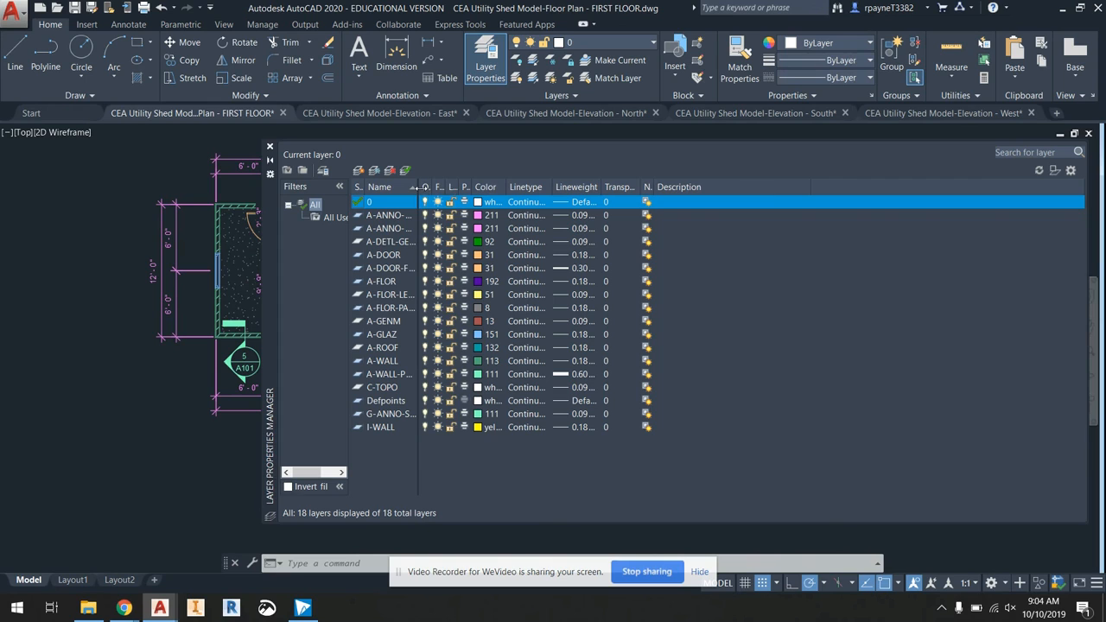
{"action": "left_click_drag", "start_coordinate": [416, 186], "coordinate": [523, 187]}
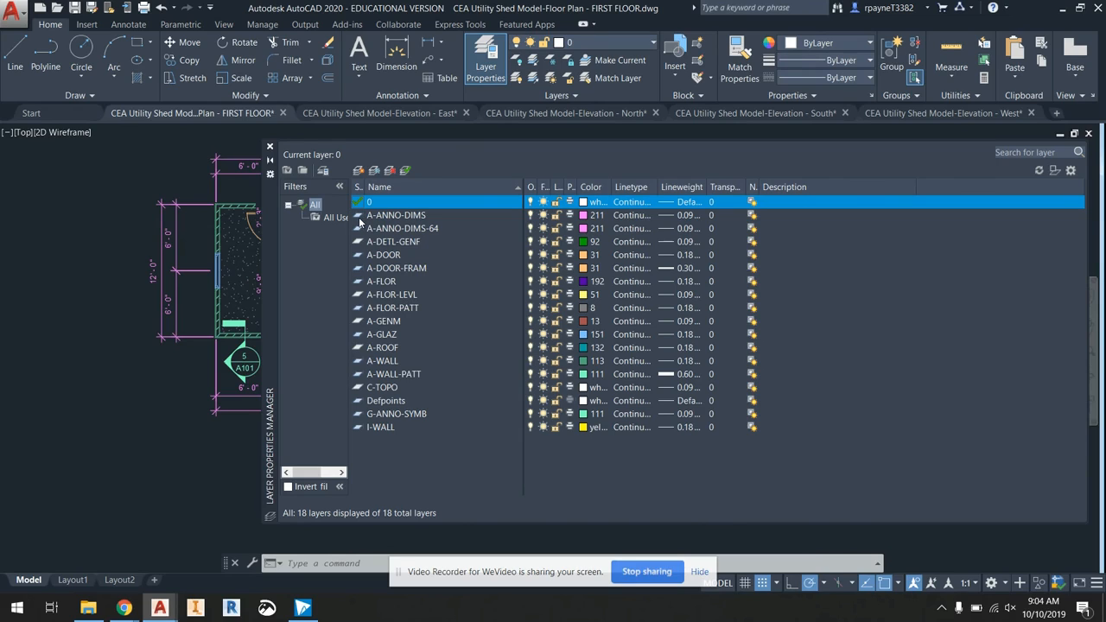
{"action": "left_click", "coordinate": [531, 216]}
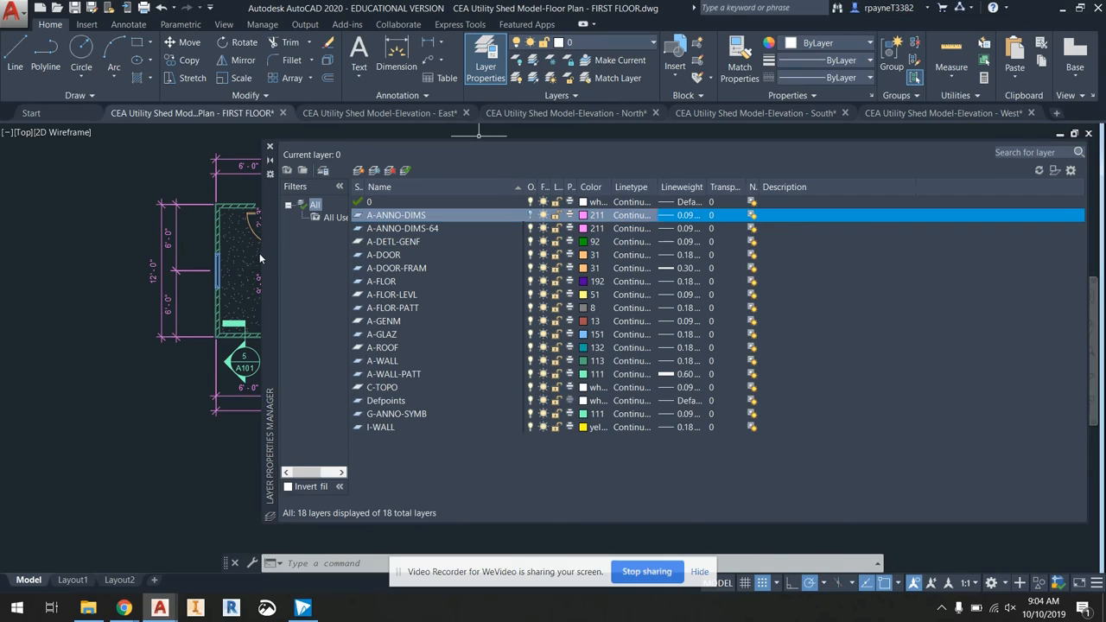
{"action": "left_click", "coordinate": [531, 229]}
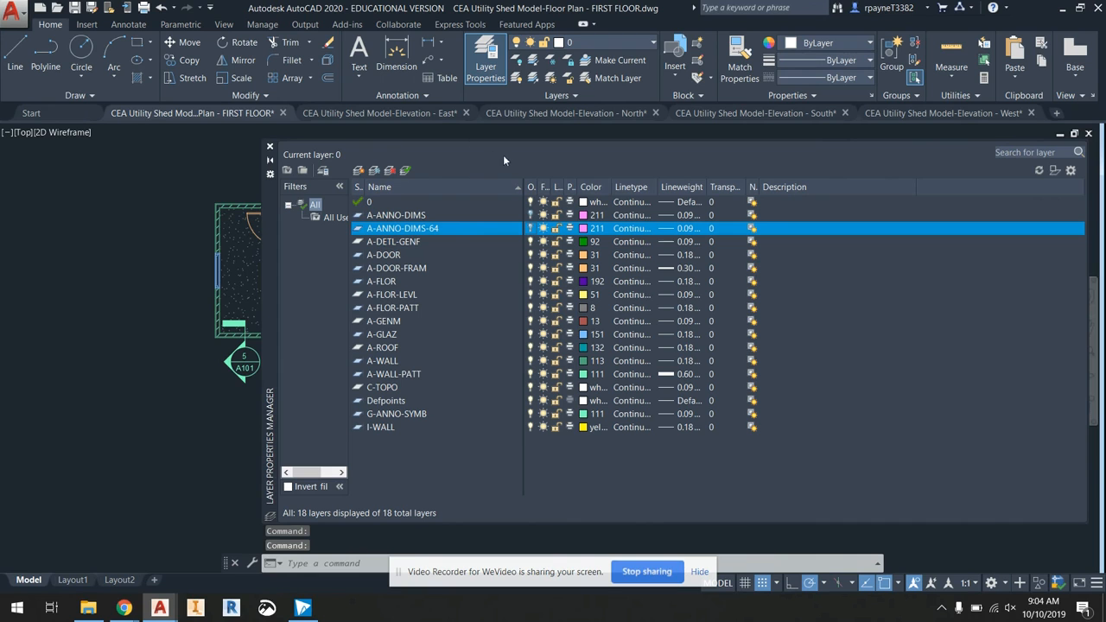
- Narrow and reposition the Layer Properties Manager to uncover the floor plan, and close it
{"action": "left_click_drag", "start_coordinate": [268, 198], "coordinate": [213, 218]}
{"action": "mouse_move", "coordinate": [1025, 290]}
{"action": "left_mouse_down"}
{"action": "mouse_move", "coordinate": [799, 289]}
{"action": "mouse_move", "coordinate": [861, 290]}
{"action": "left_mouse_up"}
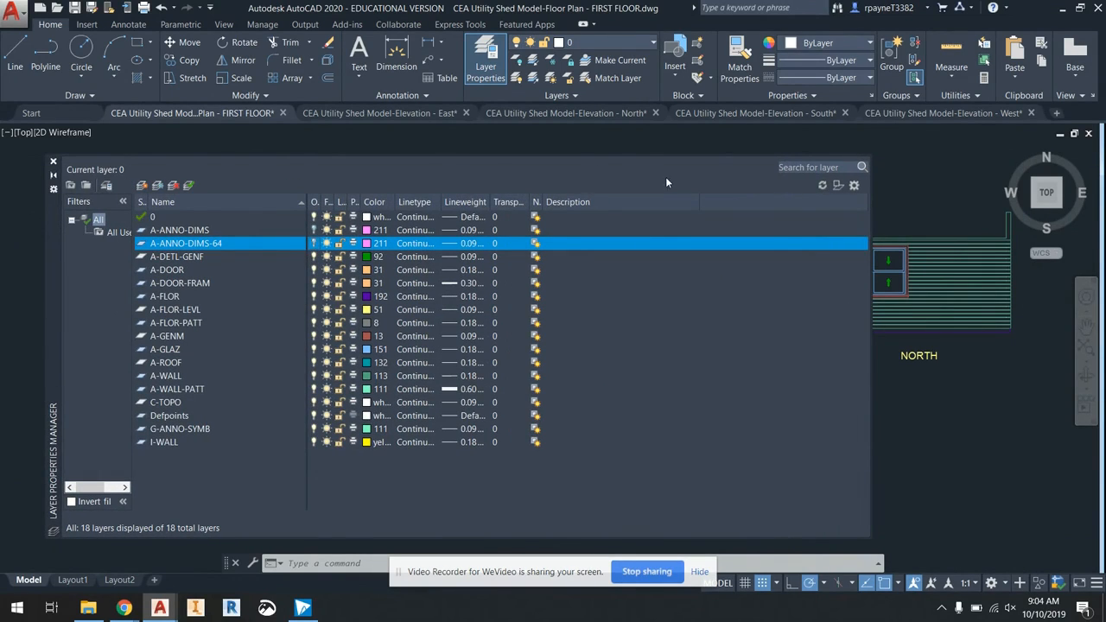
{"action": "left_click_drag", "start_coordinate": [871, 245], "coordinate": [578, 260]}
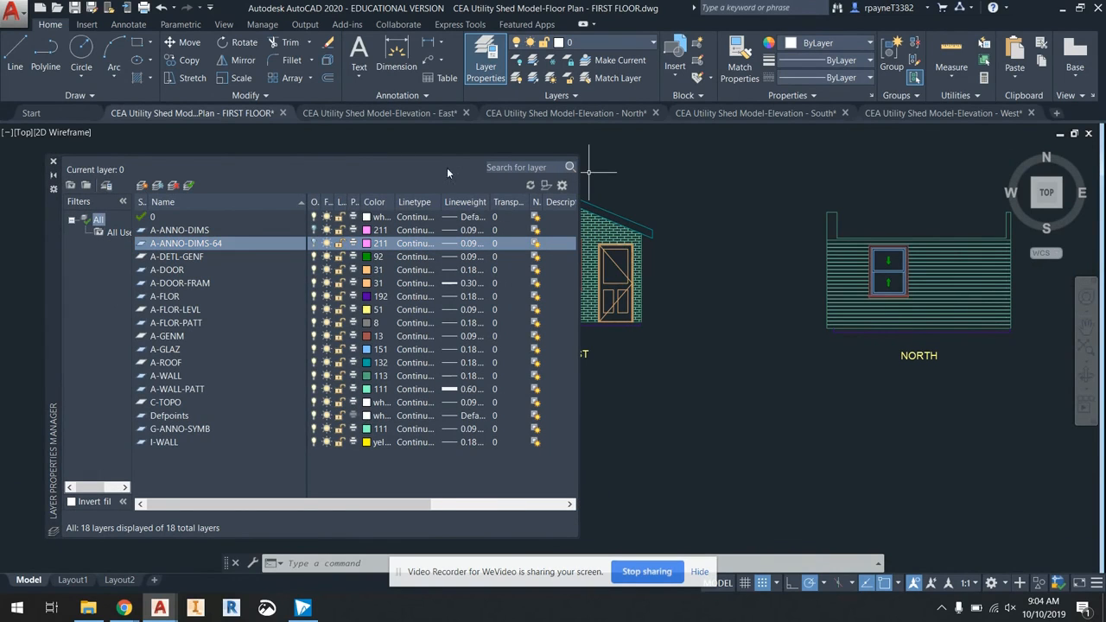
{"action": "mouse_move", "coordinate": [49, 213]}
{"action": "left_mouse_down"}
{"action": "mouse_move", "coordinate": [466, 217]}
{"action": "mouse_move", "coordinate": [417, 211]}
{"action": "left_mouse_up"}
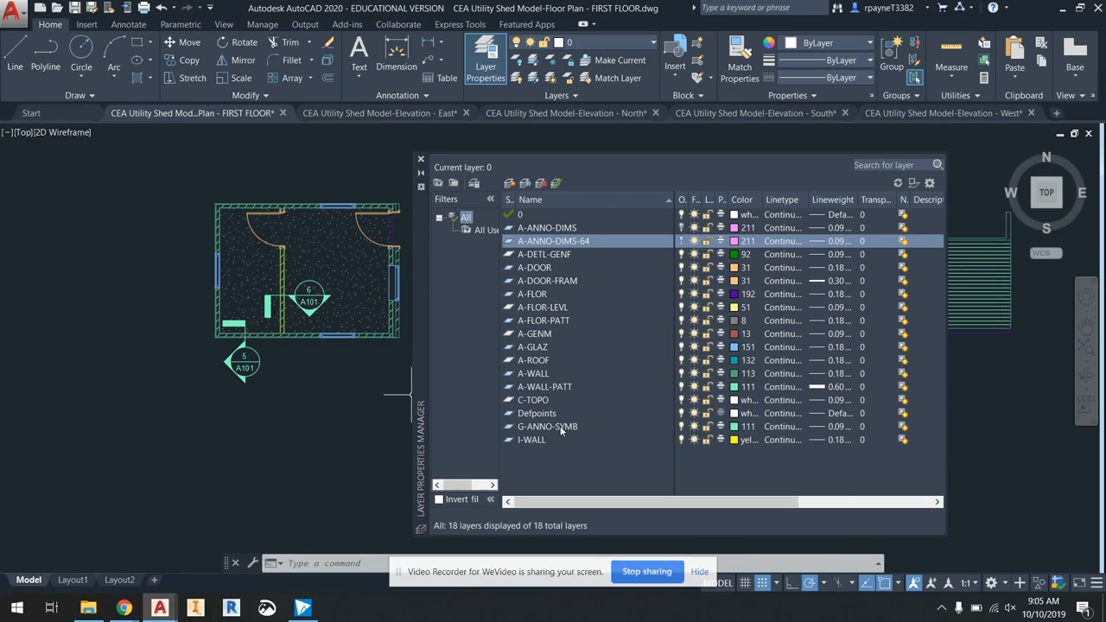
{"action": "left_click", "coordinate": [420, 162]}
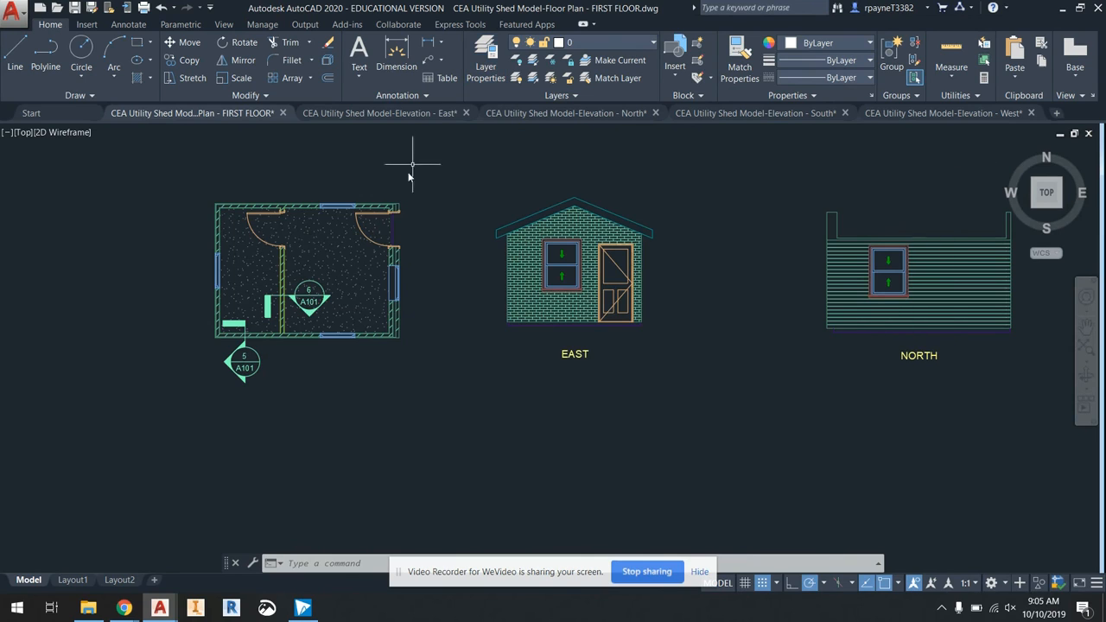
- Check which layer the floor plan's section marker is on and turn off that layer, G-ANNO-SYMB
{"action": "left_click", "coordinate": [251, 356]}
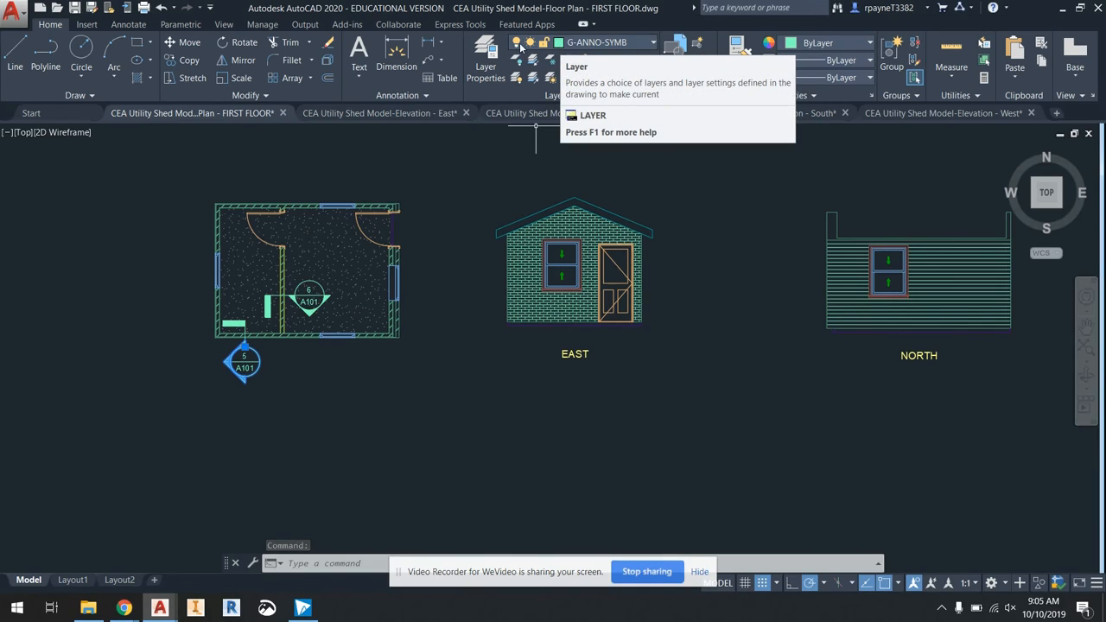
{"action": "left_click", "coordinate": [581, 43]}
{"action": "left_click", "coordinate": [519, 336]}
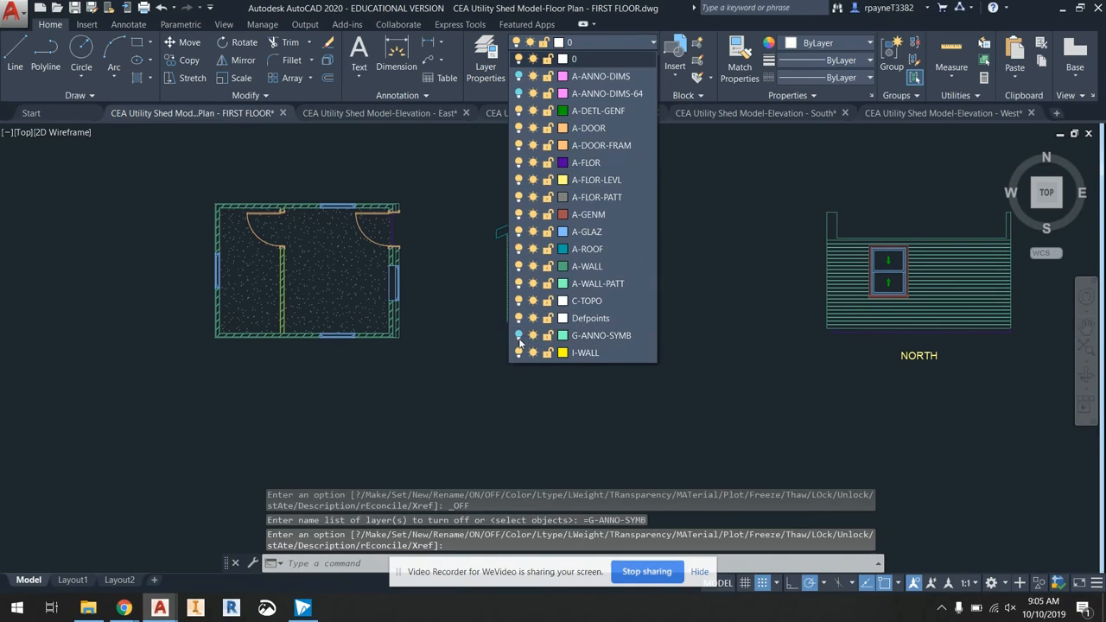
{"action": "left_click", "coordinate": [386, 394]}
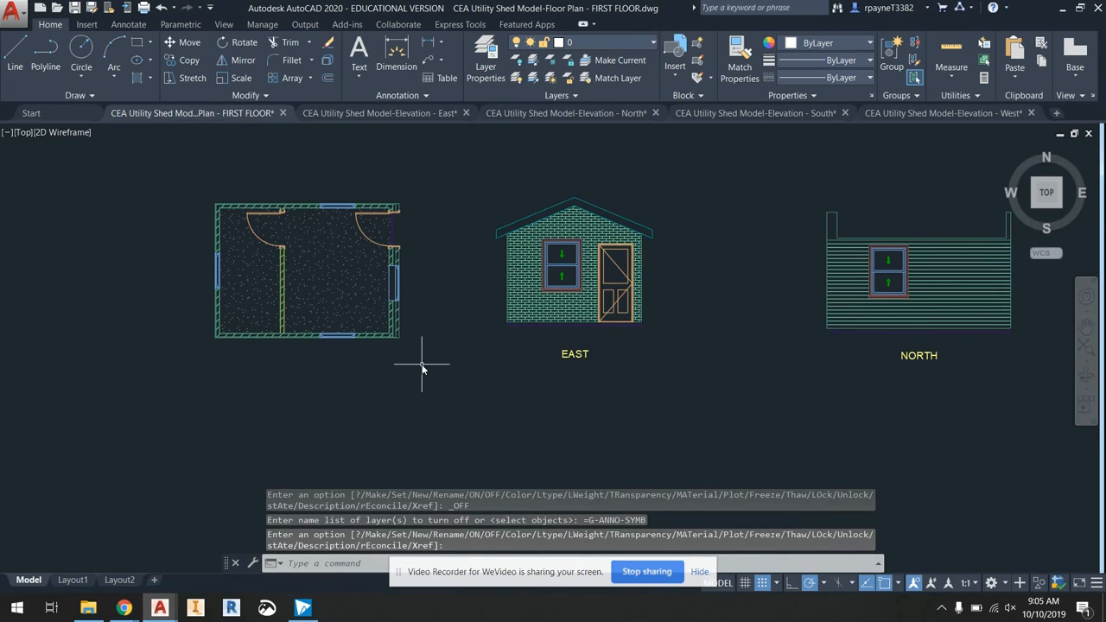
- Examine the cleaned floor plan up close and its arrangement beside the four labelled elevations
{"action": "scroll", "coordinate": [425, 362], "scroll_direction": "down", "scroll_amount": 4}
{"action": "scroll", "coordinate": [429, 358], "scroll_direction": "up", "scroll_amount": 2}
{"action": "scroll", "coordinate": [430, 357], "scroll_direction": "down", "scroll_amount": 2}
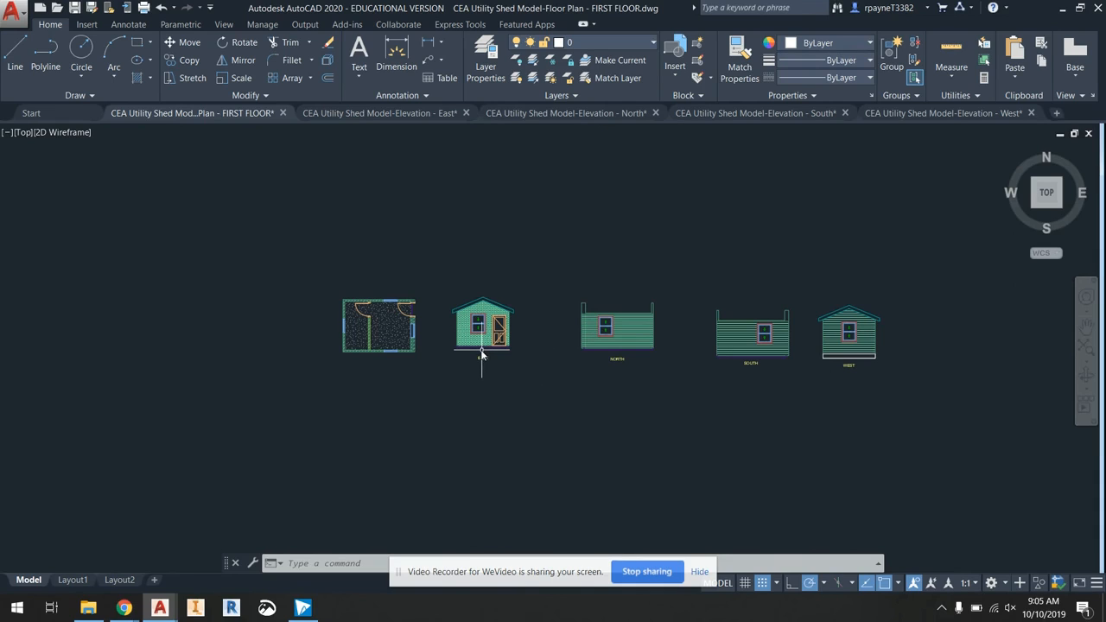
{"action": "scroll", "coordinate": [359, 316], "scroll_direction": "up", "scroll_amount": 5}
{"action": "middle_click_drag", "start_coordinate": [358, 310], "coordinate": [327, 236]}
{"action": "scroll", "coordinate": [319, 232], "scroll_direction": "up", "scroll_amount": 2}
{"action": "scroll", "coordinate": [319, 233], "scroll_direction": "down", "scroll_amount": 2}
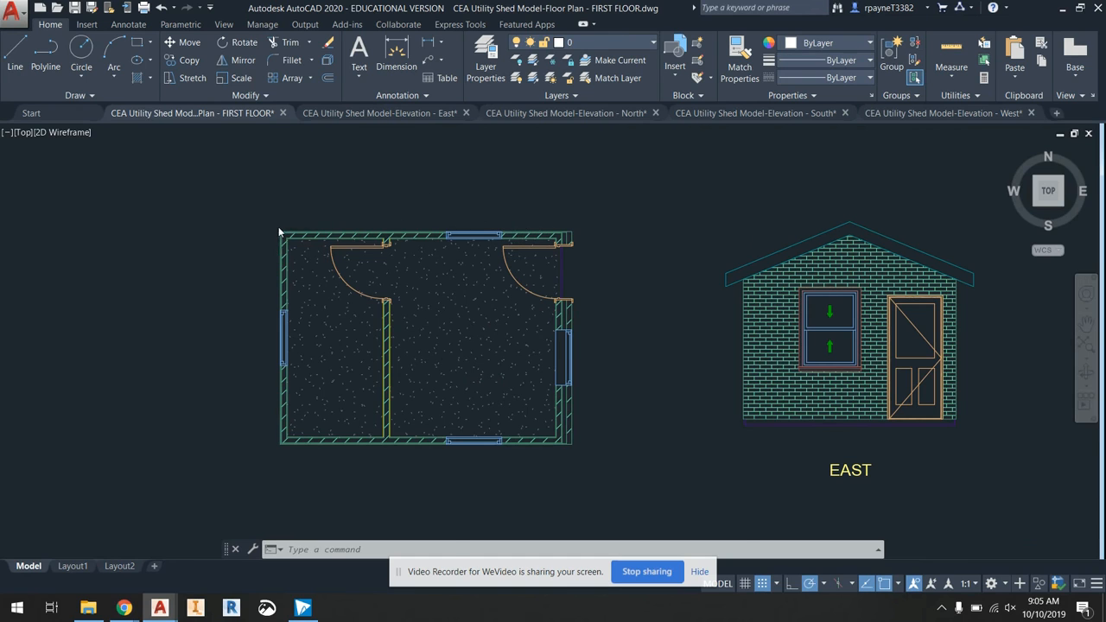
{"action": "scroll", "coordinate": [278, 229], "scroll_direction": "up", "scroll_amount": 5}
{"action": "scroll", "coordinate": [278, 229], "scroll_direction": "down", "scroll_amount": 6}
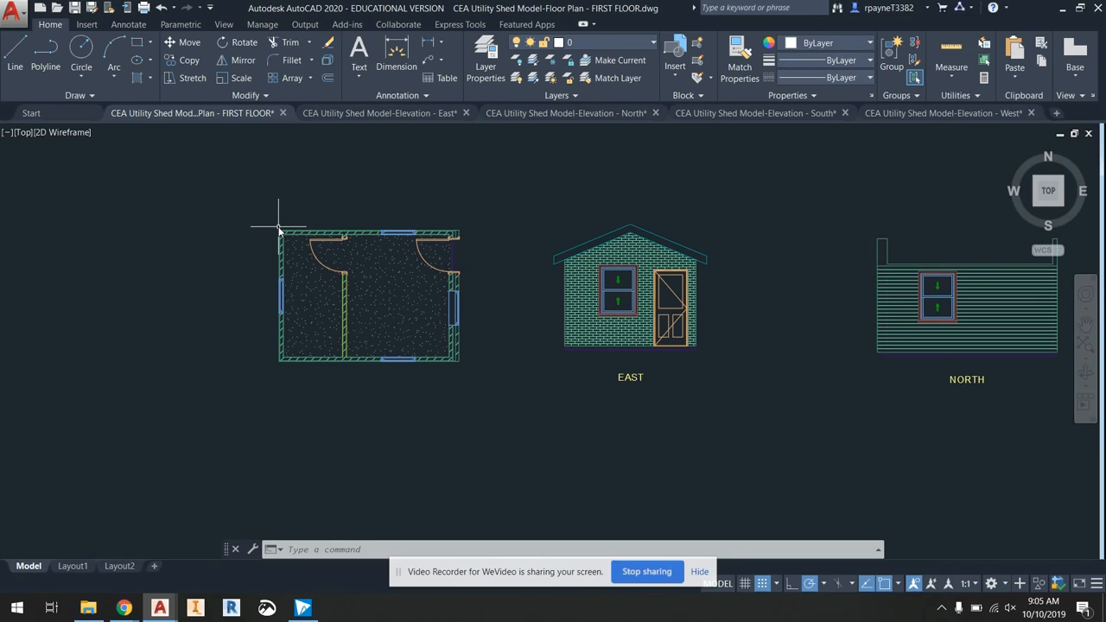
{"action": "scroll", "coordinate": [278, 227], "scroll_direction": "down", "scroll_amount": 4}
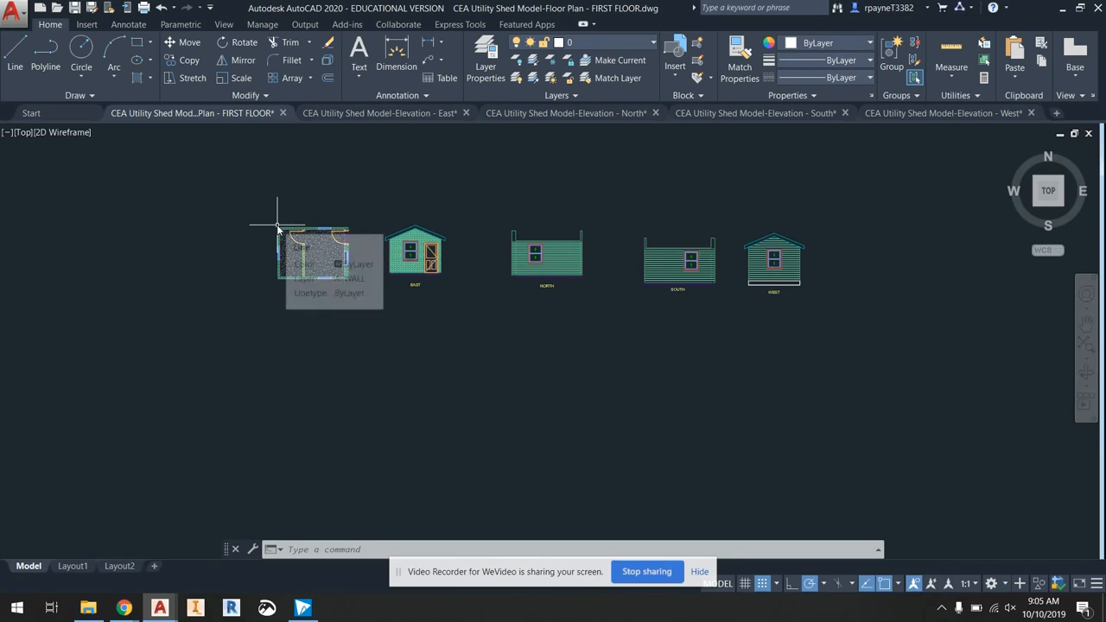
{"action": "left_click", "coordinate": [874, 327]}
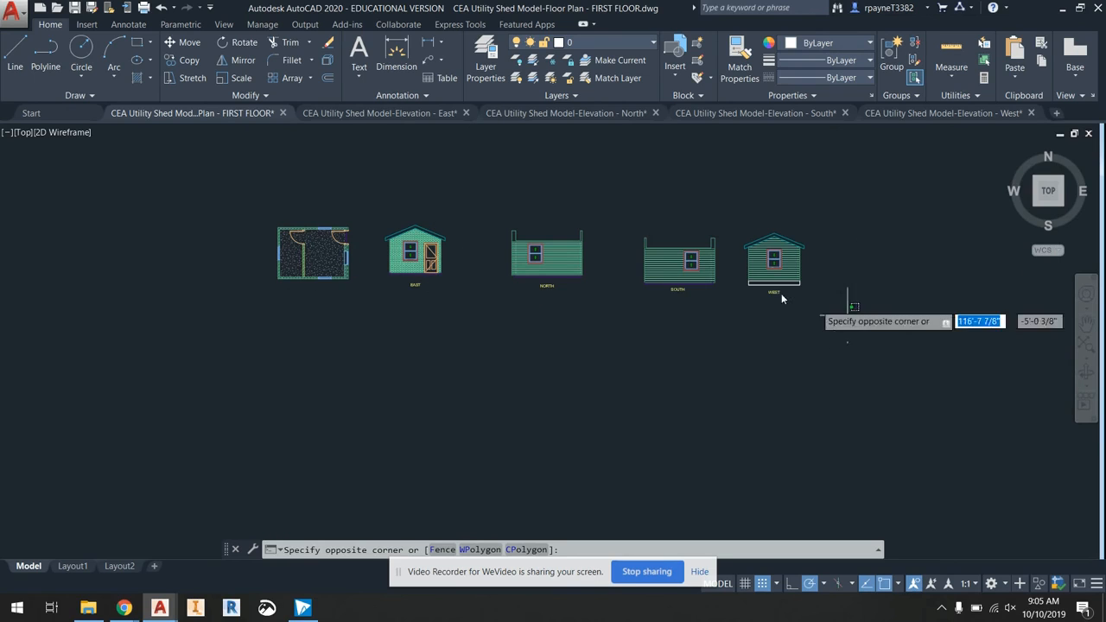
{"action": "left_click", "coordinate": [198, 206]}
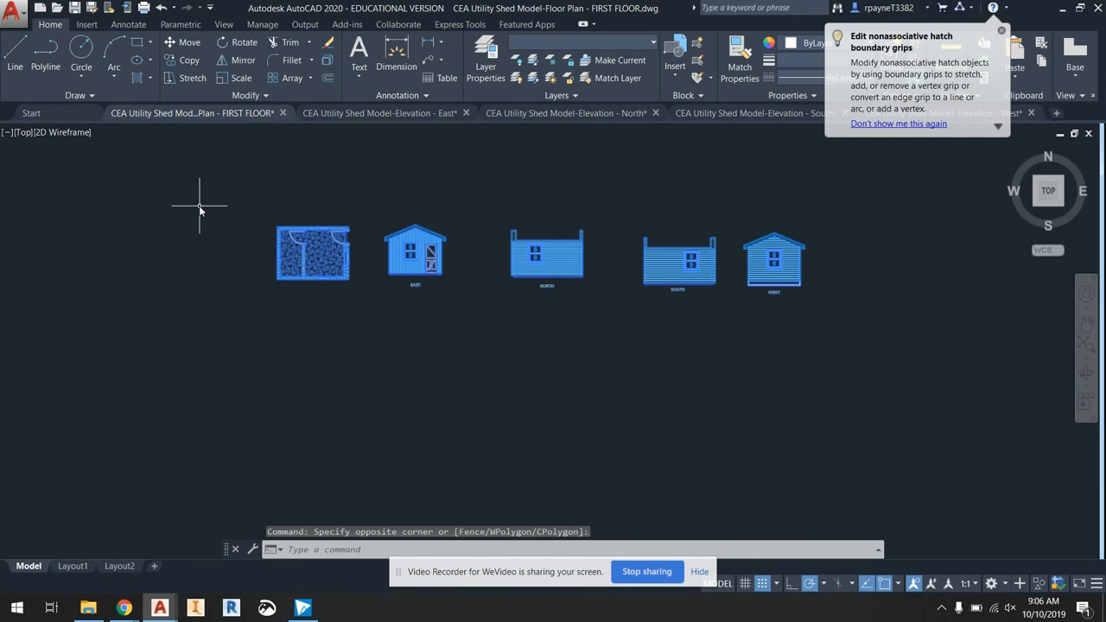
{"action": "left_click", "coordinate": [1002, 32]}
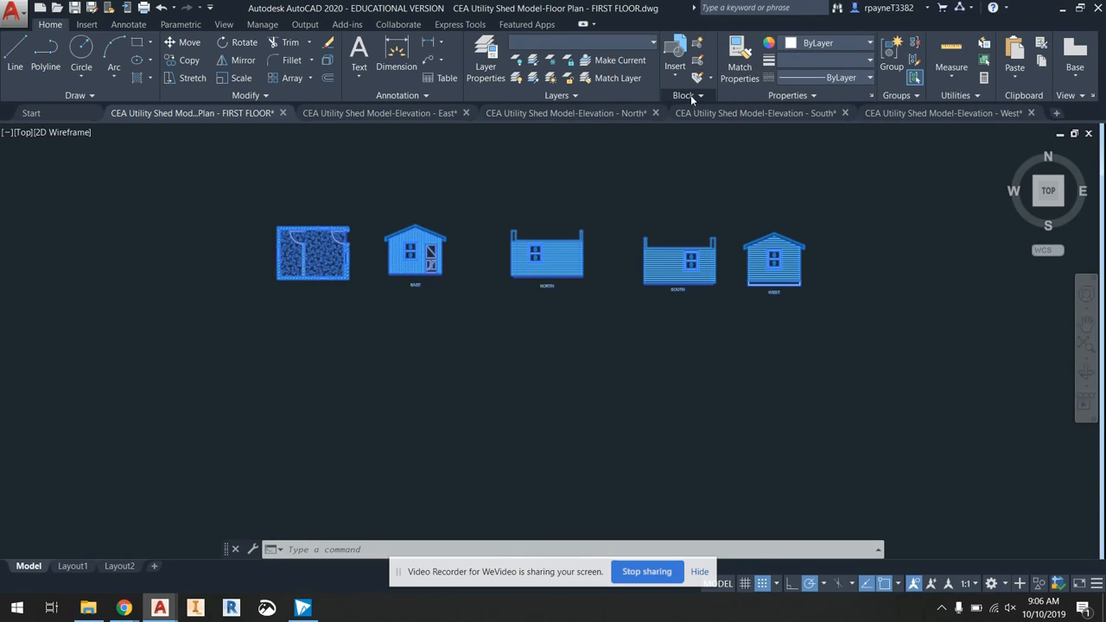
{"action": "left_click", "coordinate": [701, 96]}
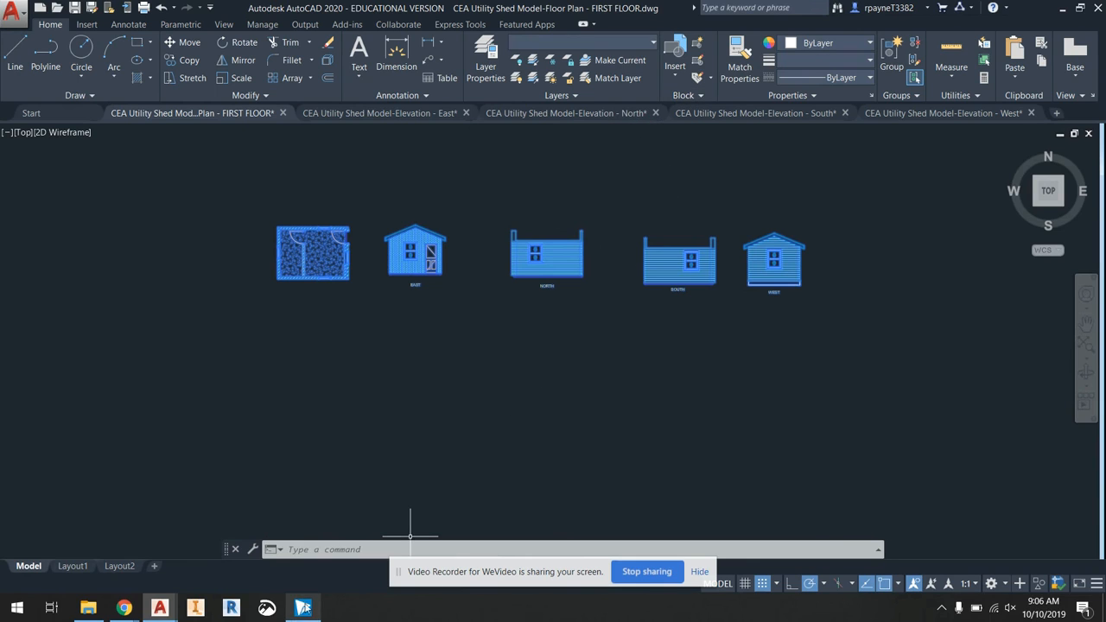
{"action": "left_click", "coordinate": [445, 200]}
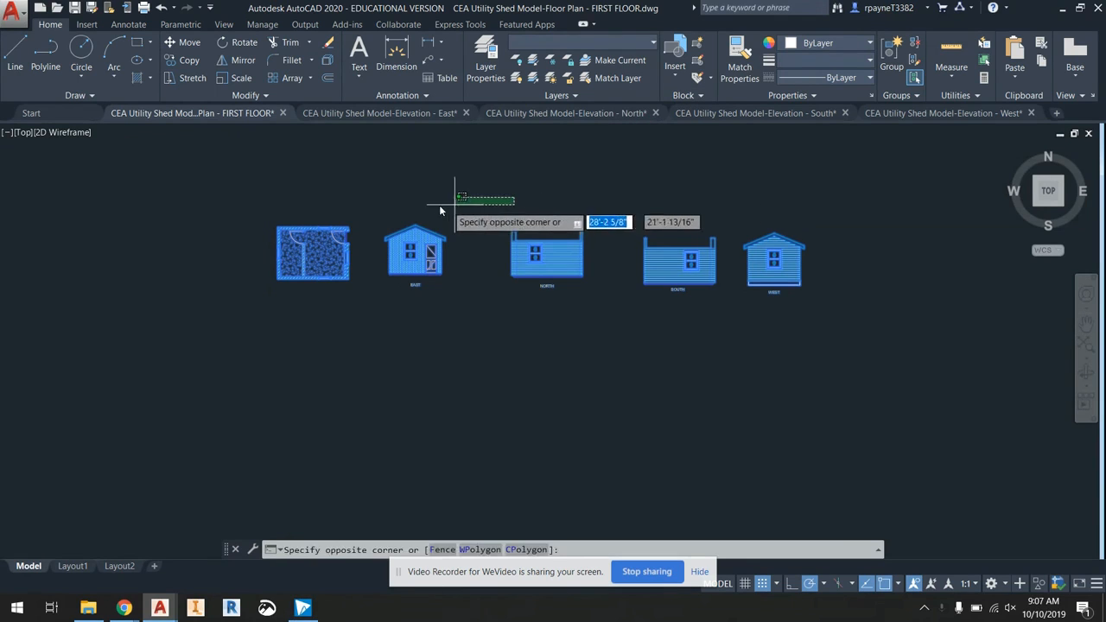
{"action": "key", "text": "Escape"}
{"action": "key", "text": "Escape"}
- Explode the floor plan and all four elevations together with their labels
{"action": "left_click", "coordinate": [908, 324]}
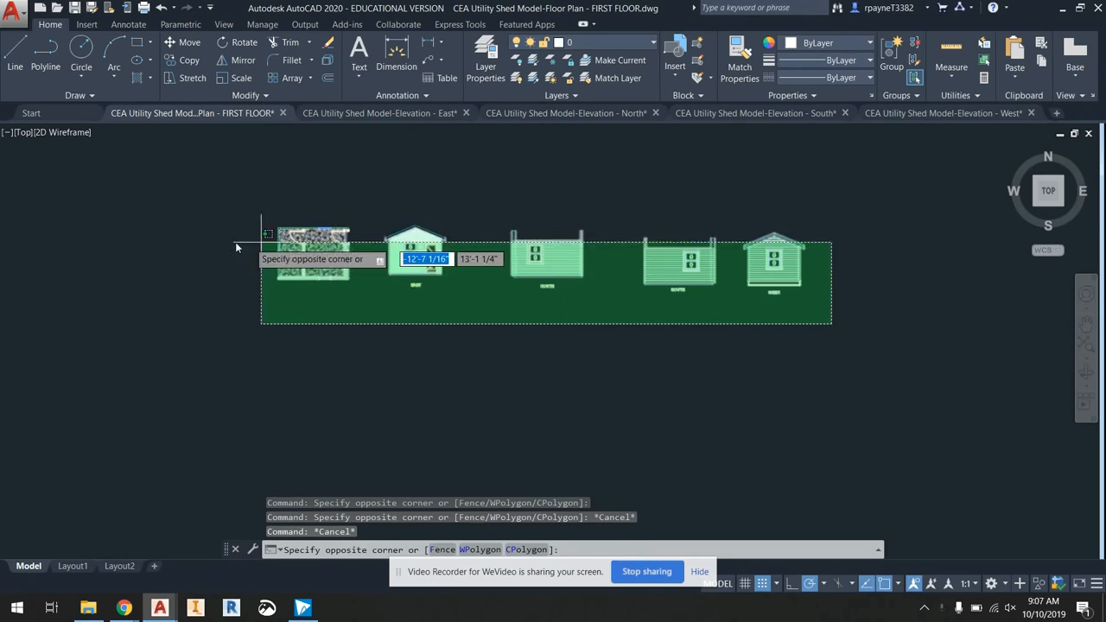
{"action": "left_click", "coordinate": [157, 208]}
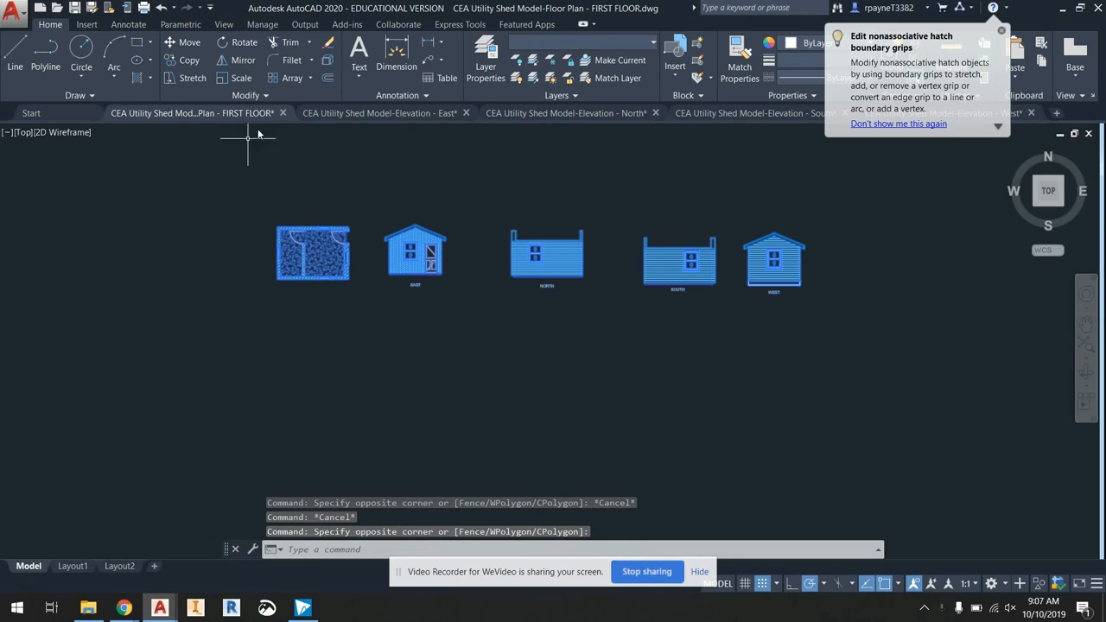
{"action": "left_click", "coordinate": [328, 62]}
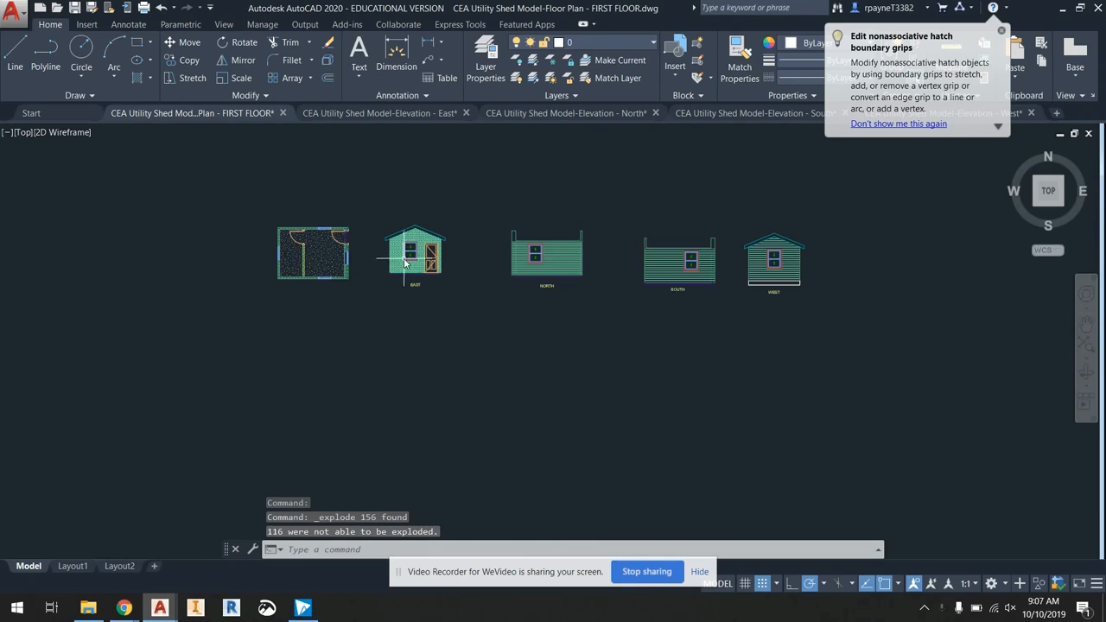
{"action": "scroll", "coordinate": [405, 263], "scroll_direction": "up", "scroll_amount": 10}
{"action": "scroll", "coordinate": [329, 261], "scroll_direction": "down", "scroll_amount": 5}
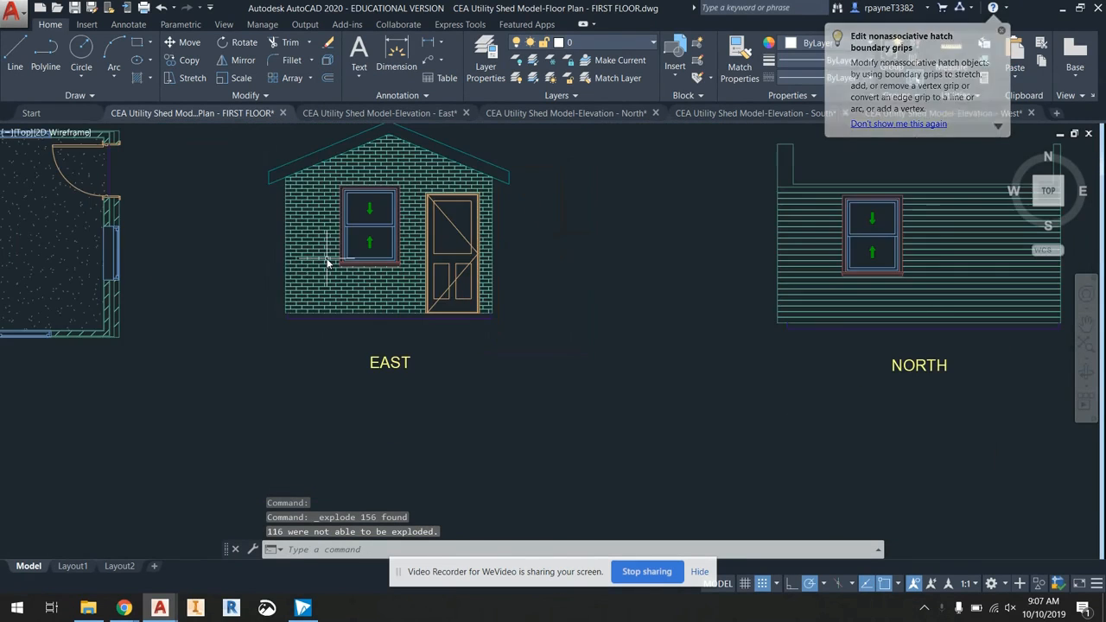
{"action": "scroll", "coordinate": [329, 261], "scroll_direction": "down", "scroll_amount": 4}
- Check how the east-wall window of the floor plan selects after exploding, undoing the recent view changes
{"action": "left_click", "coordinate": [161, 6]}
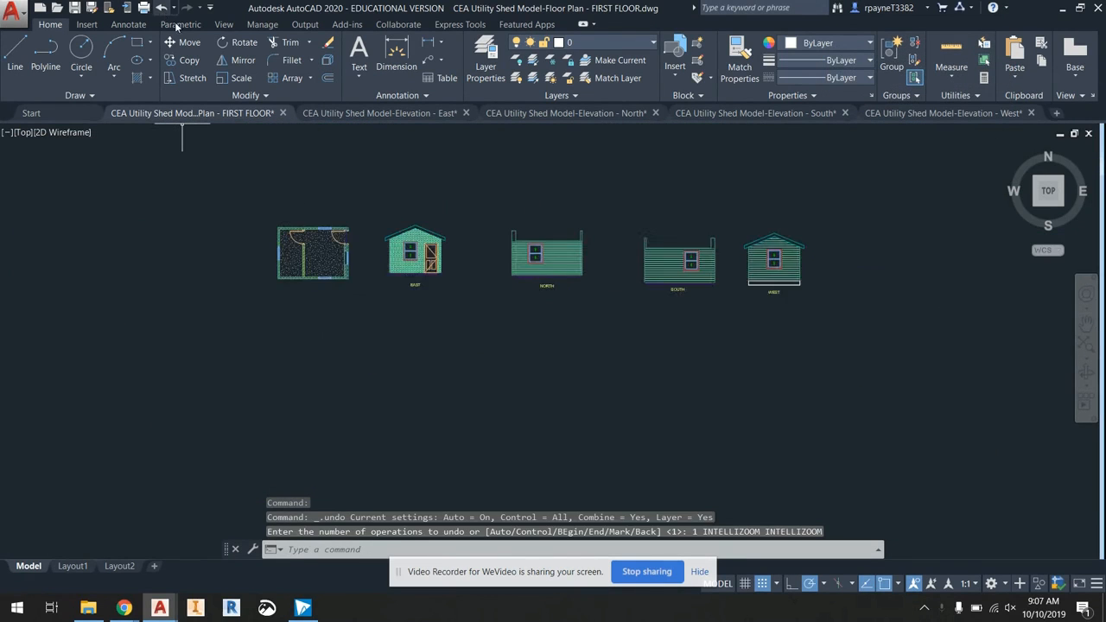
{"action": "scroll", "coordinate": [415, 286], "scroll_direction": "up", "scroll_amount": 10}
{"action": "scroll", "coordinate": [357, 167], "scroll_direction": "down", "scroll_amount": 4}
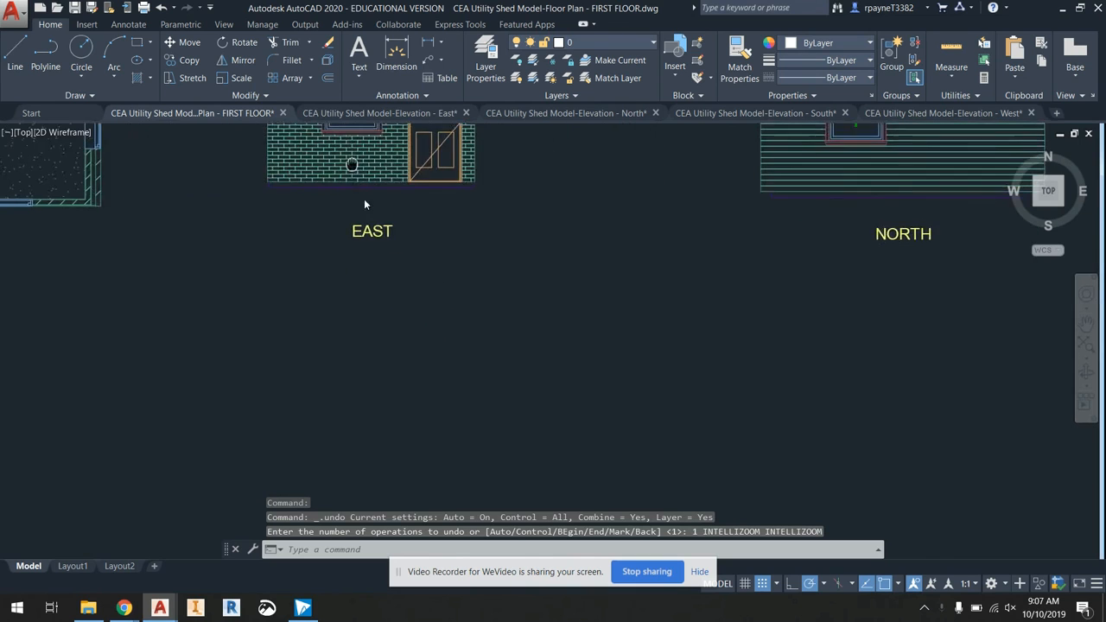
{"action": "middle_click_drag", "start_coordinate": [363, 204], "coordinate": [435, 316]}
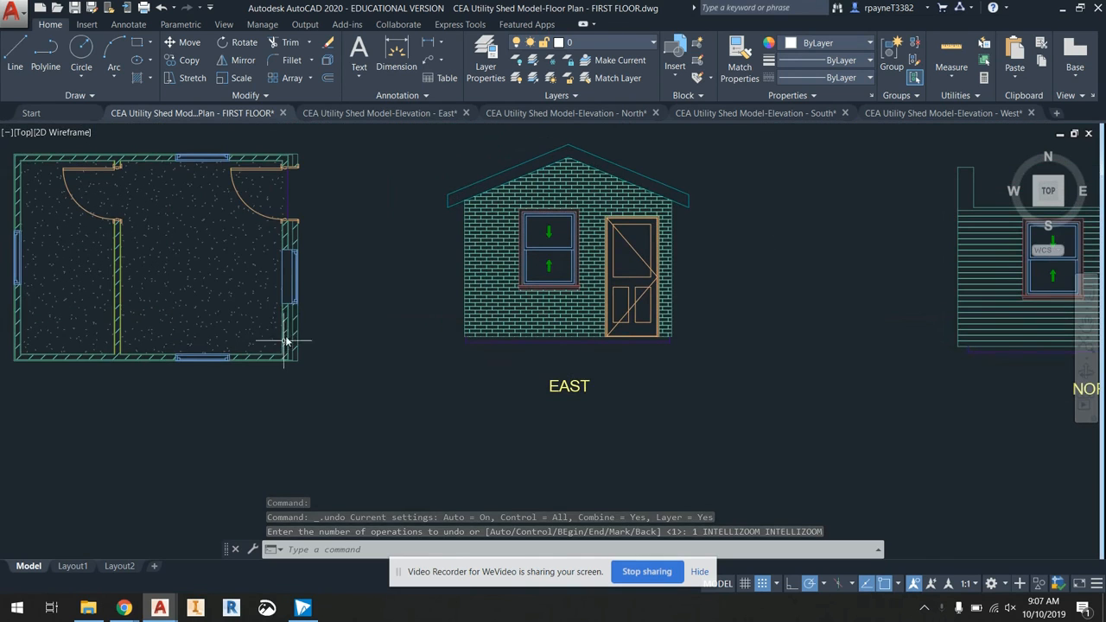
{"action": "left_click", "coordinate": [295, 278]}
{"action": "key", "text": "Escape"}
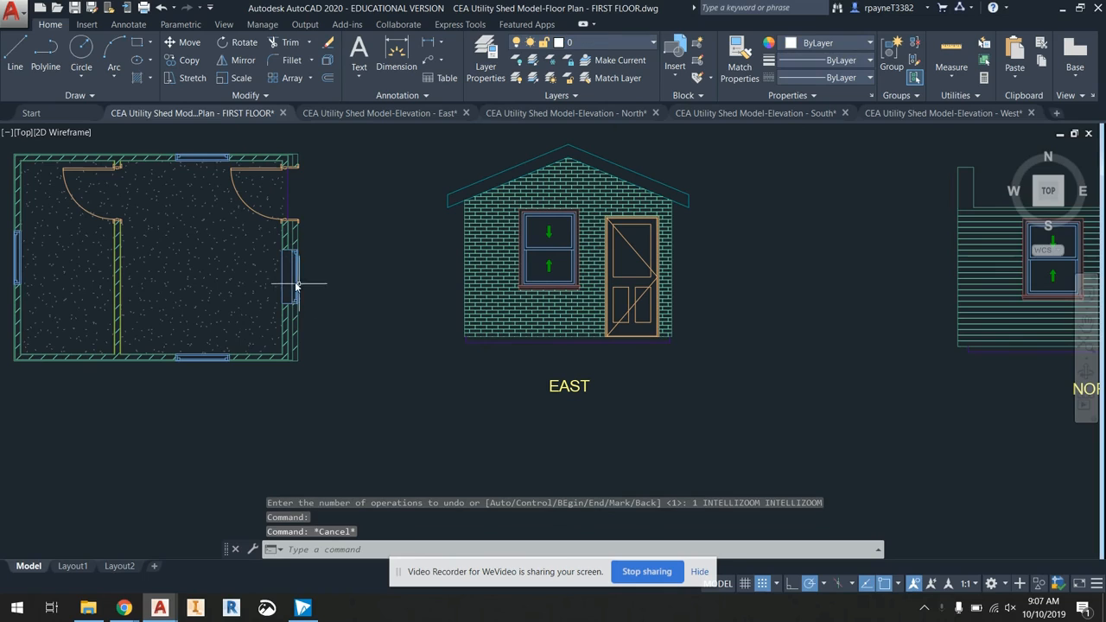
{"action": "left_click", "coordinate": [161, 8]}
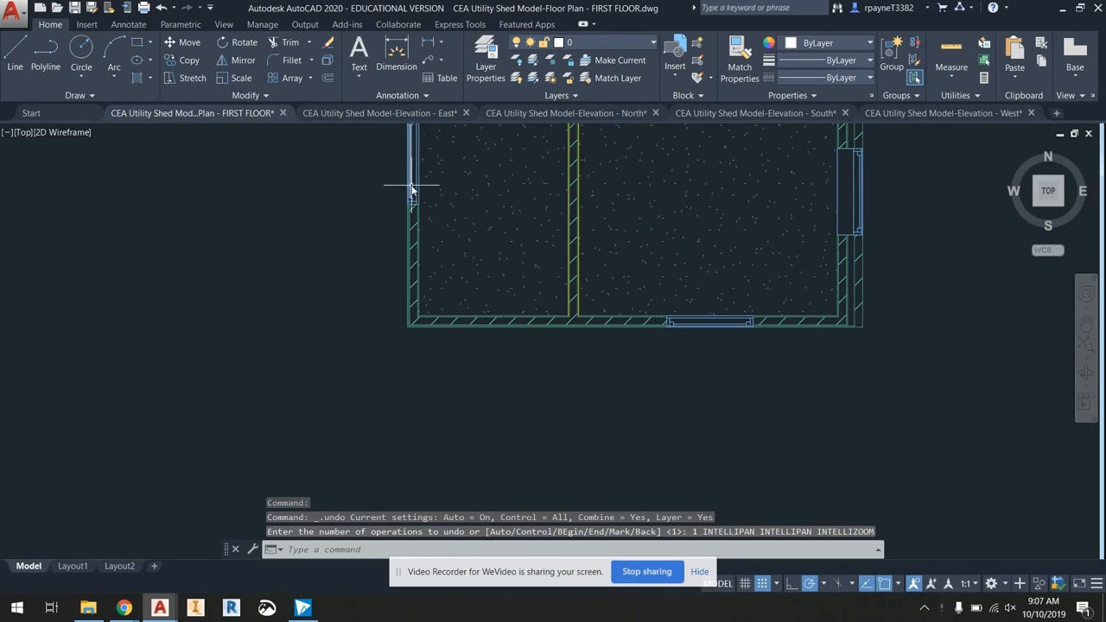
- Explode the floor plan and all four elevations once more to break up any remaining grouped objects, and inspect the door's linework
{"action": "scroll", "coordinate": [309, 267], "scroll_direction": "down", "scroll_amount": 5}
{"action": "left_click", "coordinate": [886, 296]}
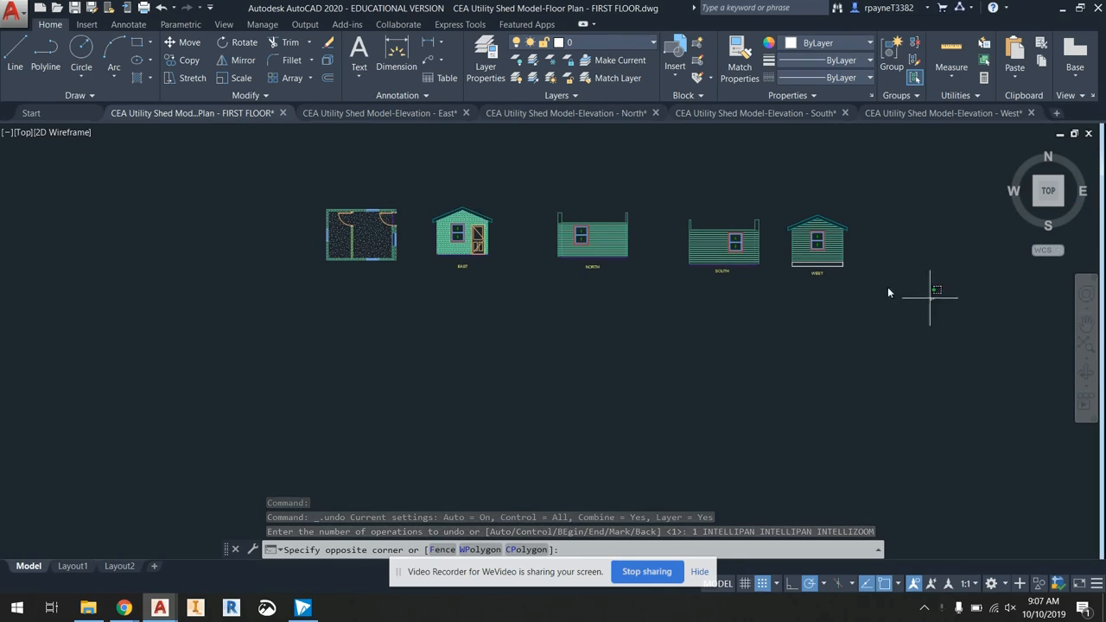
{"action": "left_click", "coordinate": [233, 186]}
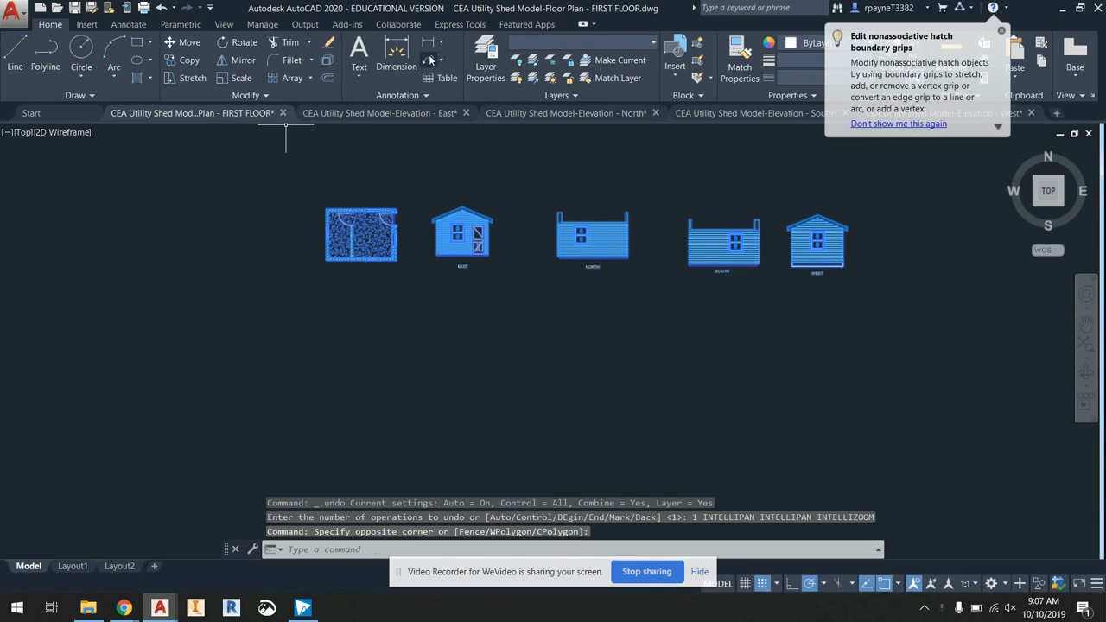
{"action": "left_click", "coordinate": [327, 59]}
{"action": "left_click", "coordinate": [924, 294]}
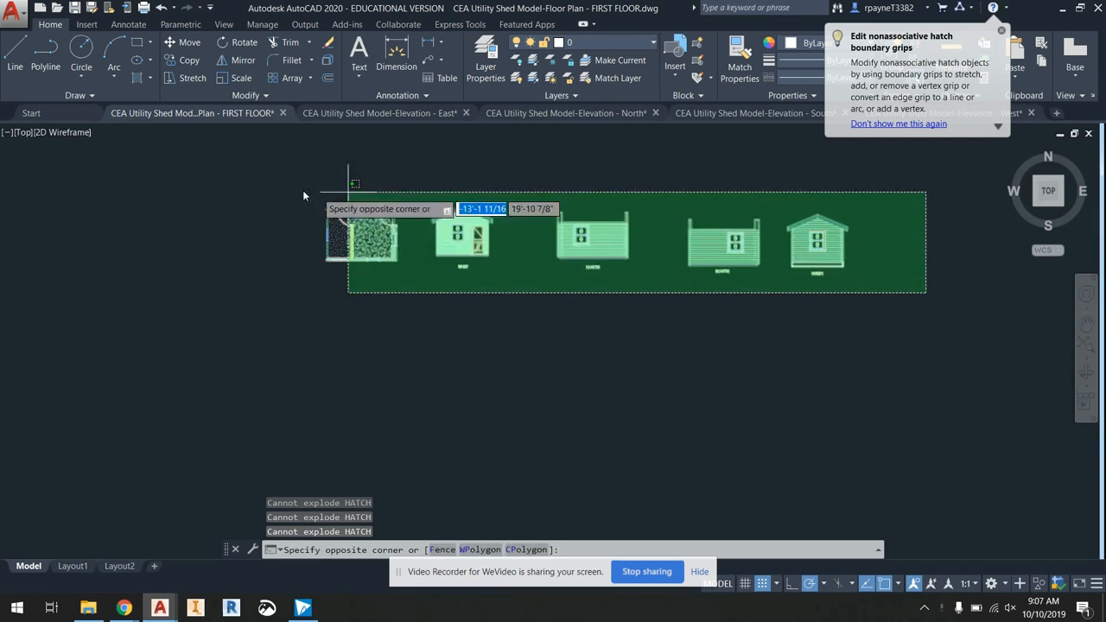
{"action": "left_click", "coordinate": [328, 195]}
{"action": "key", "text": "Escape"}
{"action": "scroll", "coordinate": [378, 223], "scroll_direction": "up", "scroll_amount": 2}
{"action": "scroll", "coordinate": [379, 223], "scroll_direction": "up", "scroll_amount": 10}
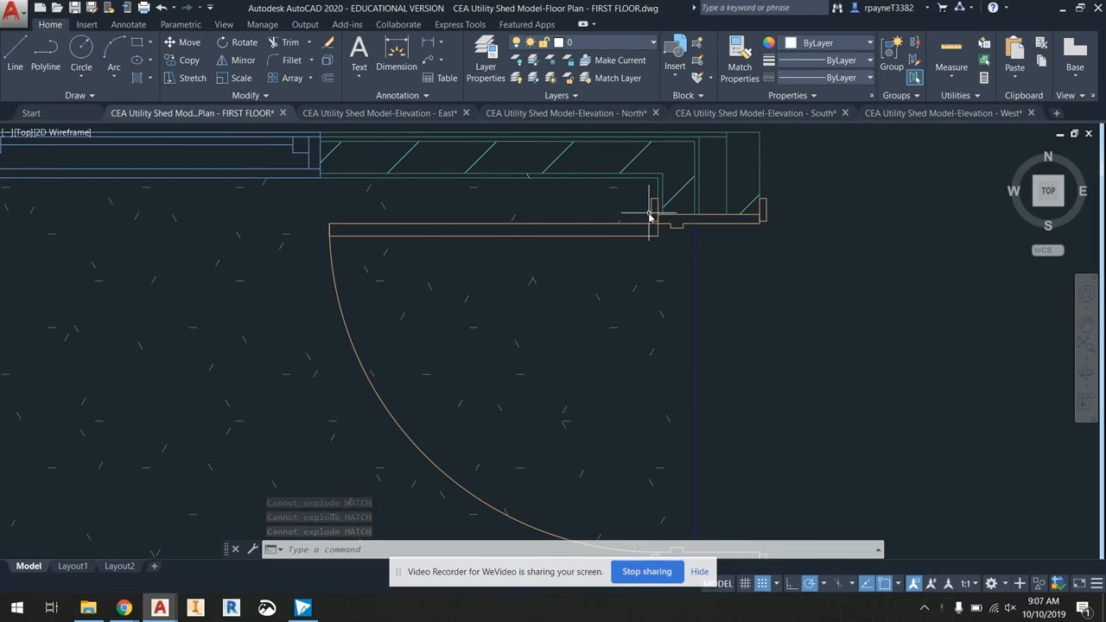
{"action": "scroll", "coordinate": [665, 223], "scroll_direction": "down", "scroll_amount": 10}
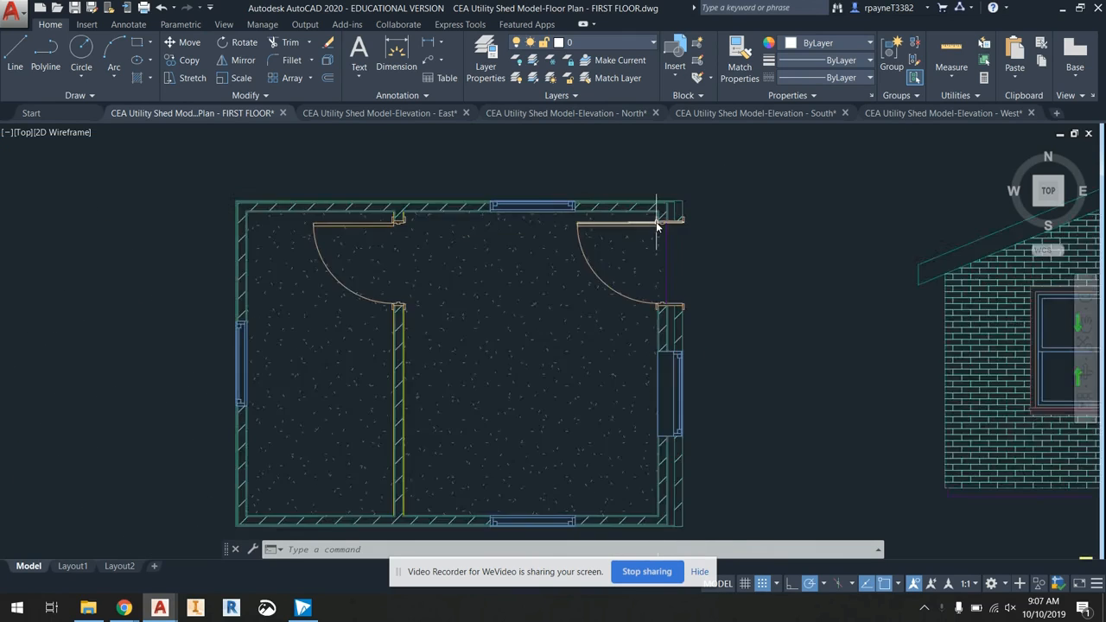
{"action": "scroll", "coordinate": [521, 248], "scroll_direction": "down", "scroll_amount": 2}
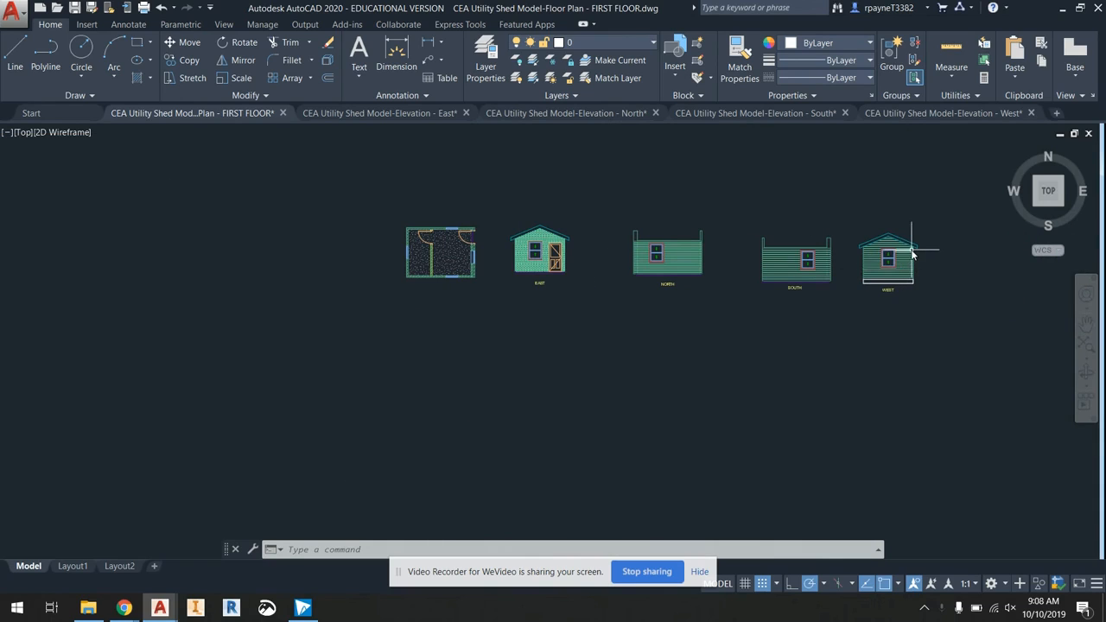
- Create two new layers named RASTER and VECTOR in the Layer Properties Manager
{"action": "left_click", "coordinate": [485, 59]}
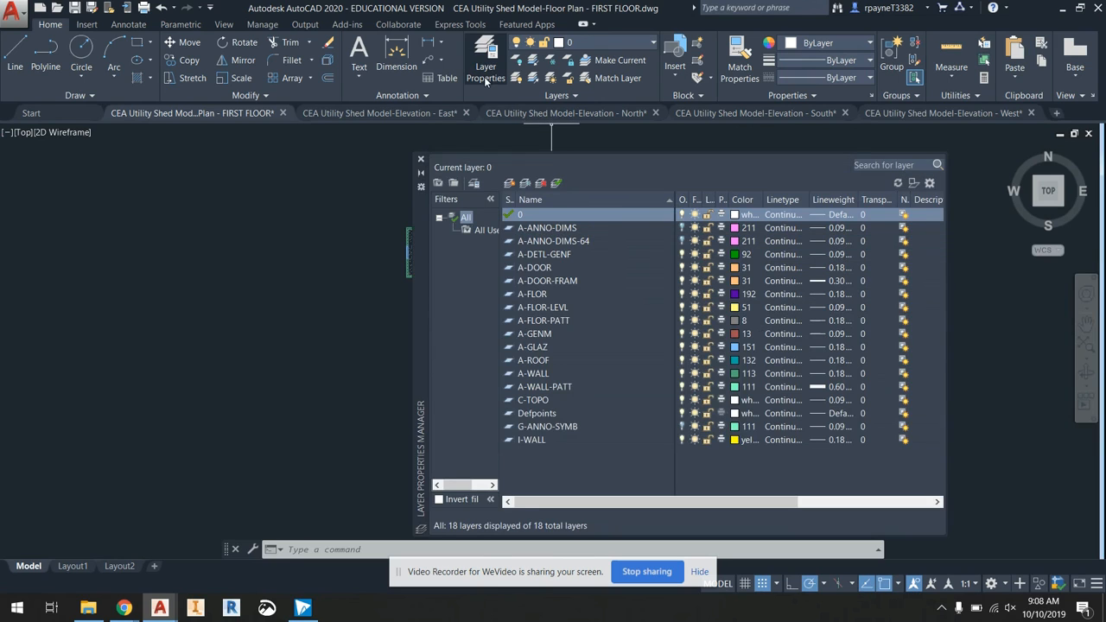
{"action": "left_click", "coordinate": [509, 183]}
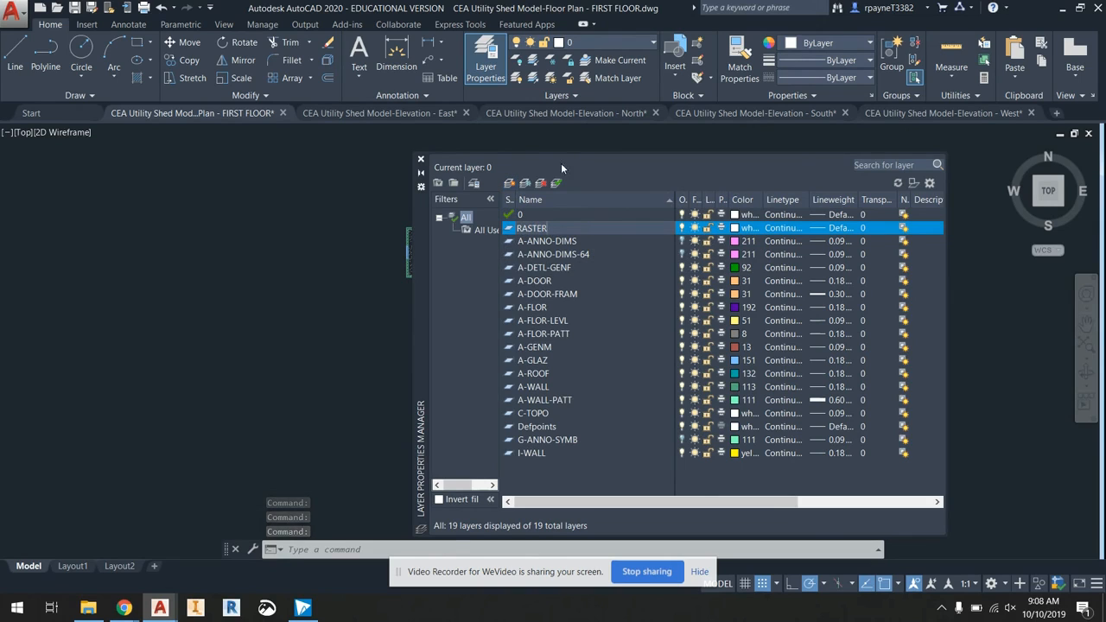
{"action": "key", "text": "Return"}
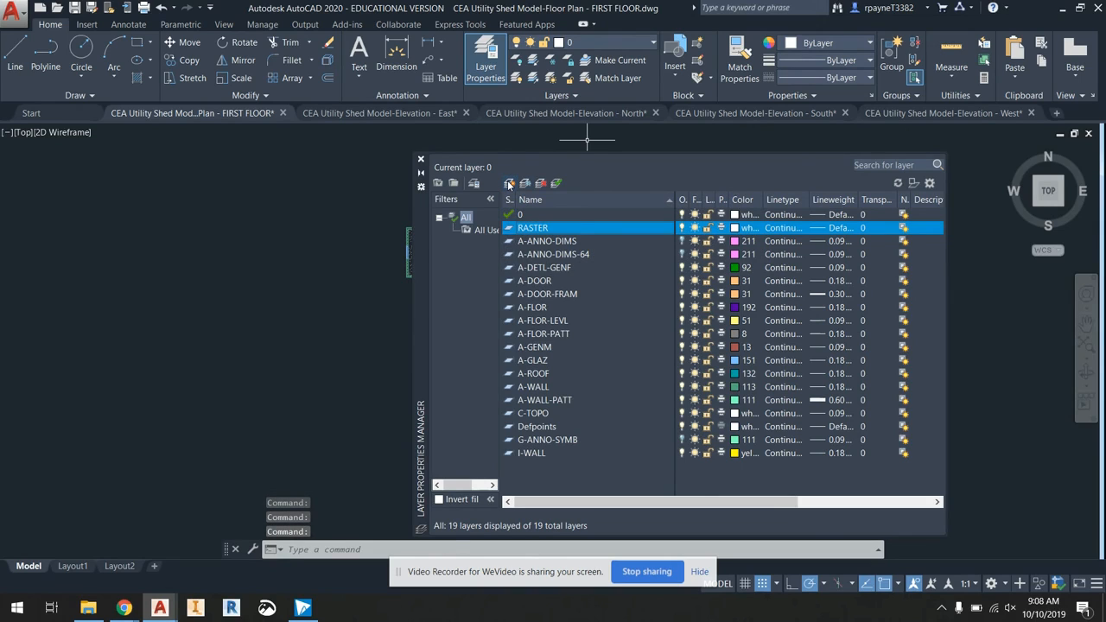
{"action": "left_click", "coordinate": [510, 183]}
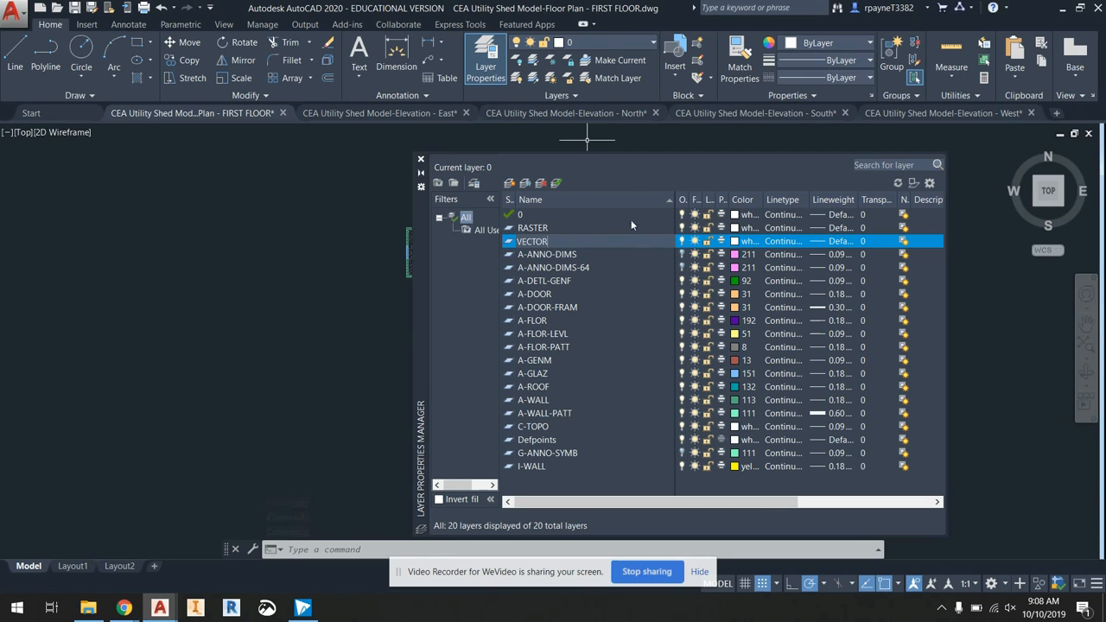
- Set the RASTER layer's color to cyan and the VECTOR layer's color to red, and close the Layer Properties Manager
{"action": "left_click", "coordinate": [735, 229]}
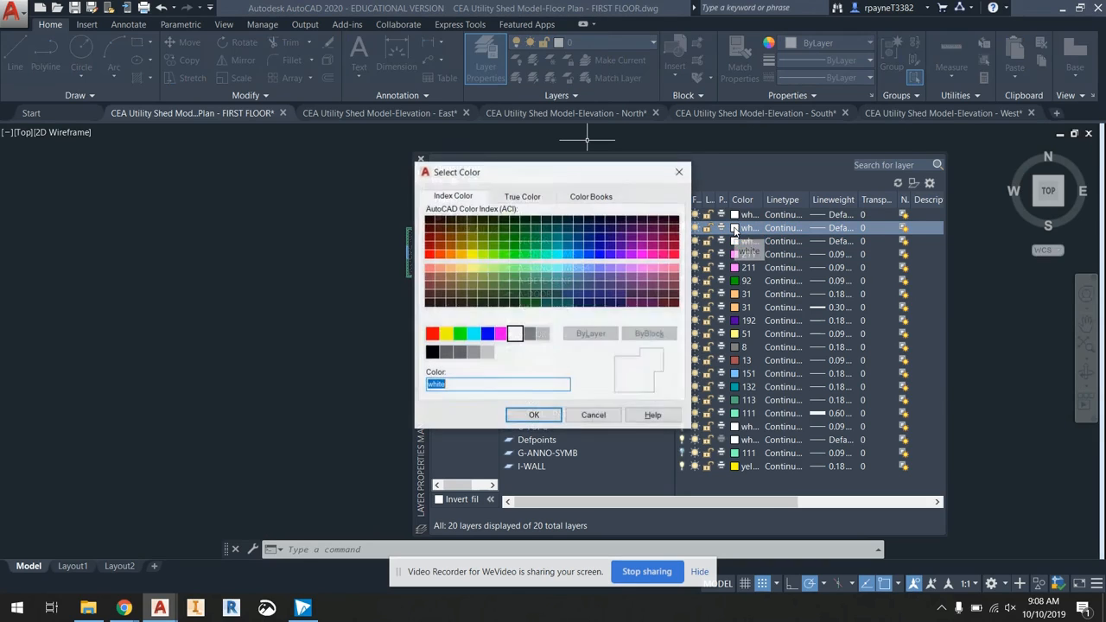
{"action": "left_click", "coordinate": [473, 335]}
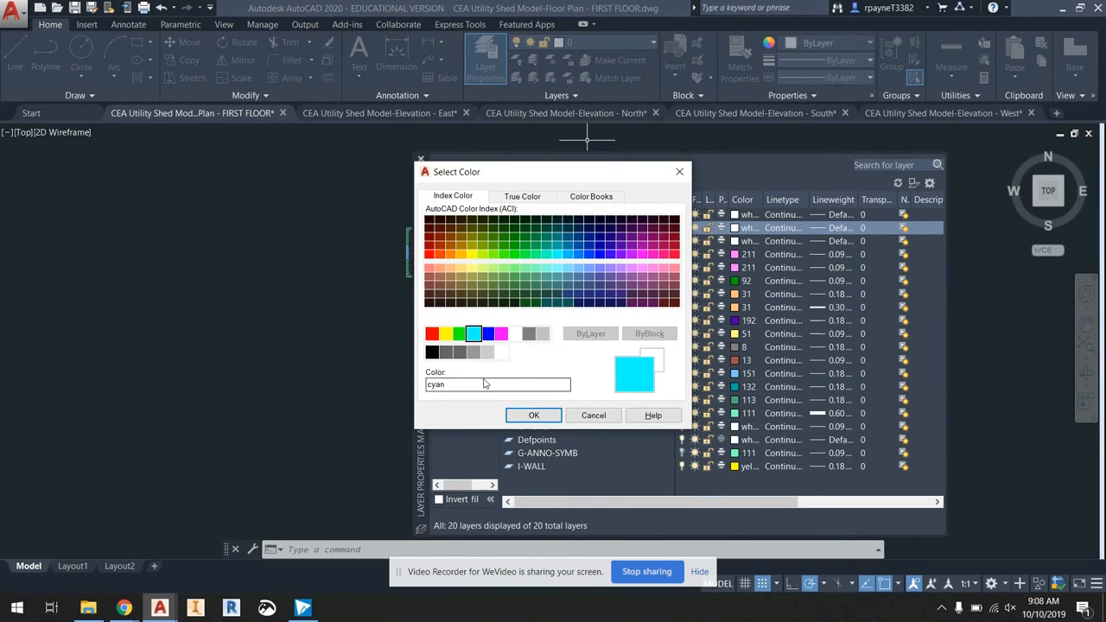
{"action": "left_click", "coordinate": [546, 418]}
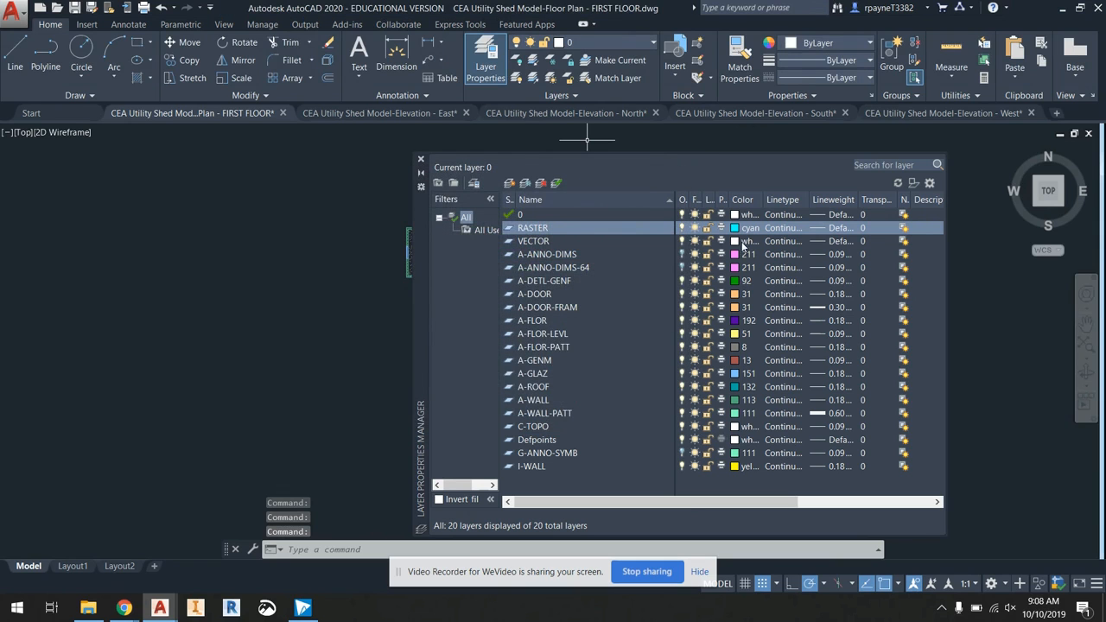
{"action": "left_click", "coordinate": [735, 242]}
{"action": "left_click", "coordinate": [432, 334]}
{"action": "left_click", "coordinate": [534, 416]}
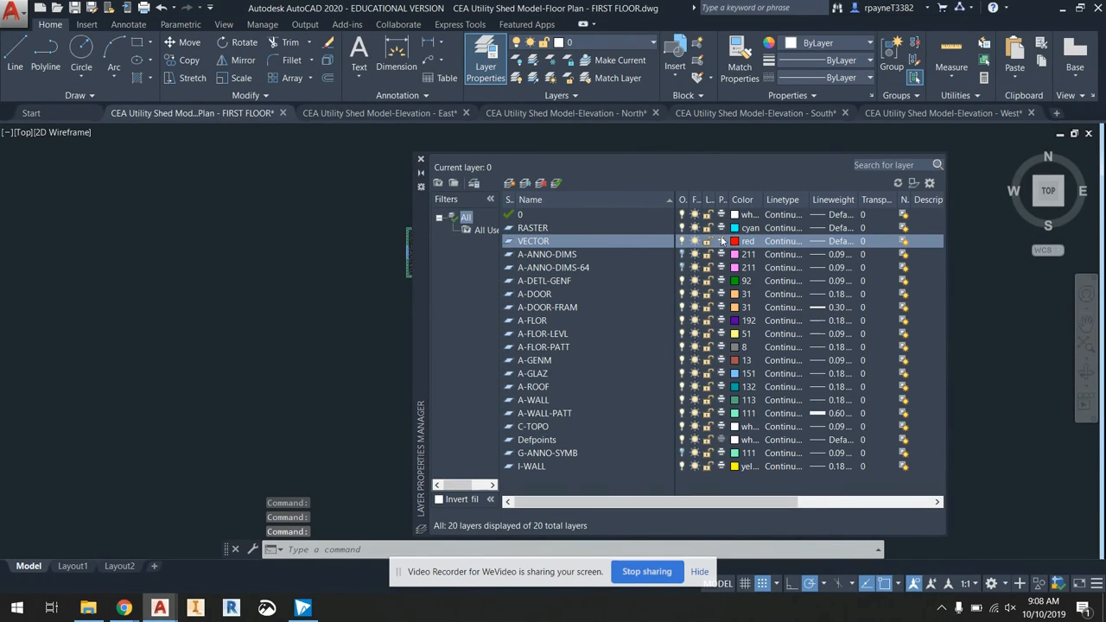
{"action": "left_click", "coordinate": [421, 160]}
- Move the floor plan and all four elevations with their labels onto the RASTER layer and clear the selection
{"action": "left_click", "coordinate": [988, 318]}
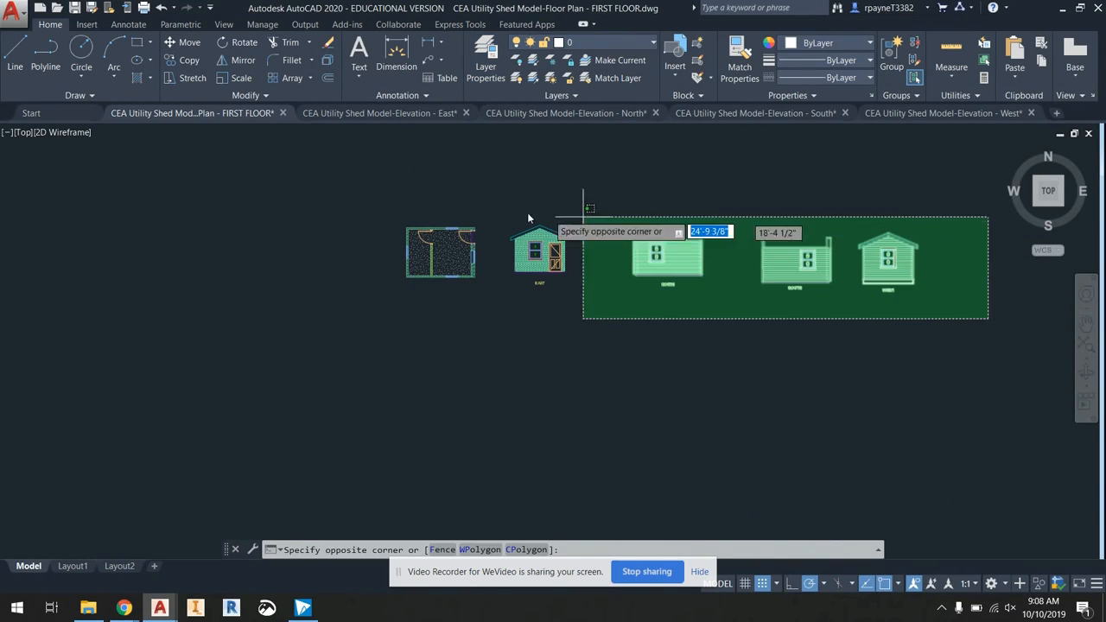
{"action": "left_click", "coordinate": [330, 192]}
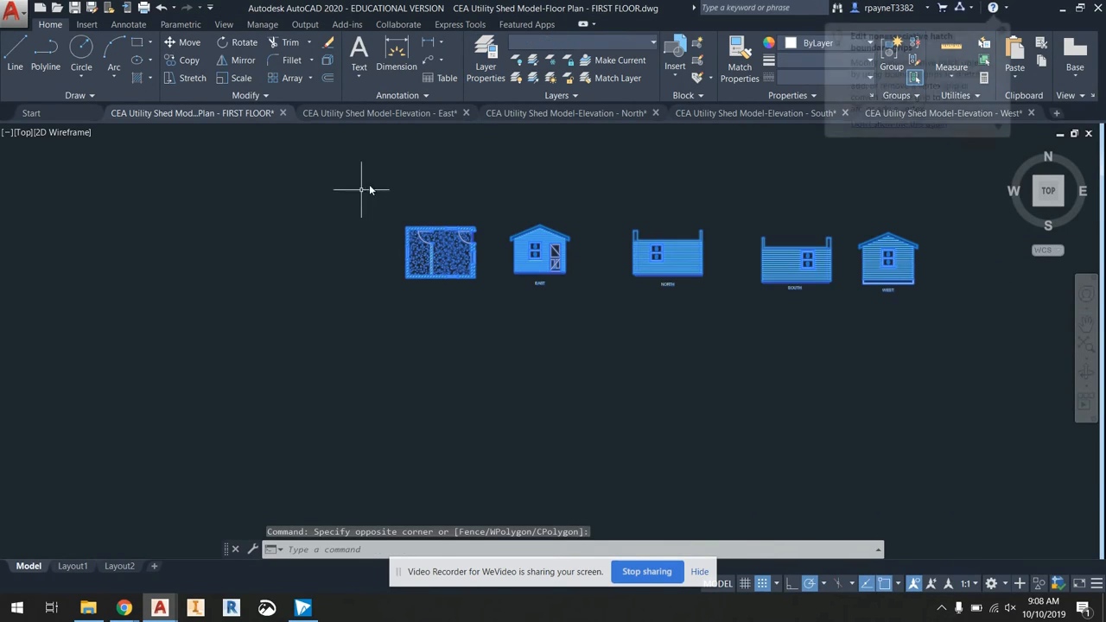
{"action": "left_click", "coordinate": [559, 41]}
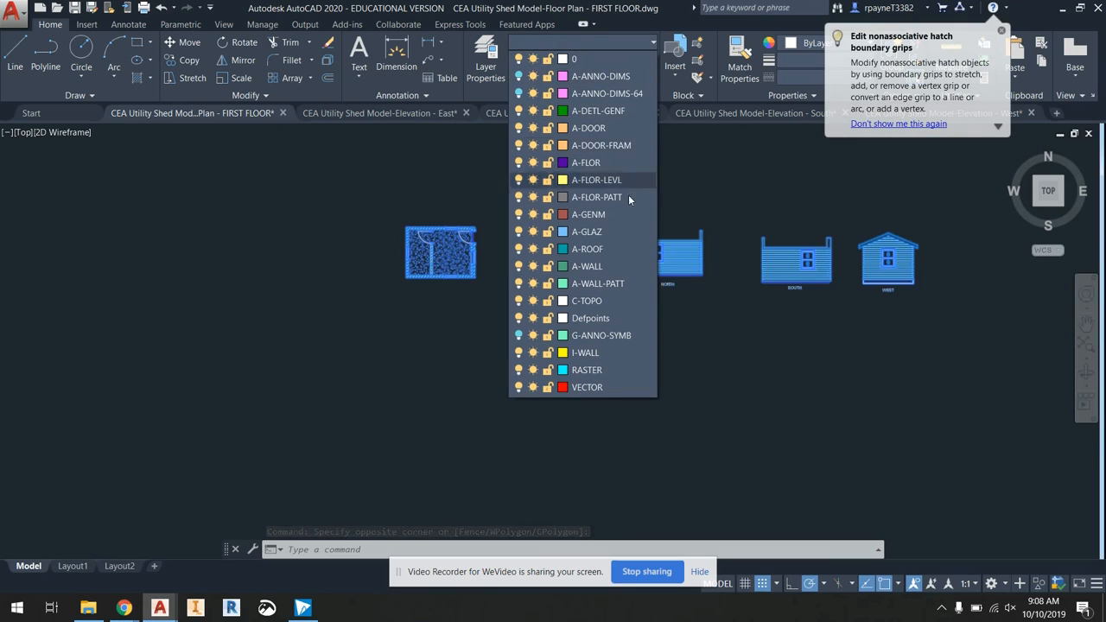
{"action": "left_click", "coordinate": [619, 368]}
{"action": "scroll", "coordinate": [520, 211], "scroll_direction": "up", "scroll_amount": 10}
{"action": "scroll", "coordinate": [556, 262], "scroll_direction": "down", "scroll_amount": 4}
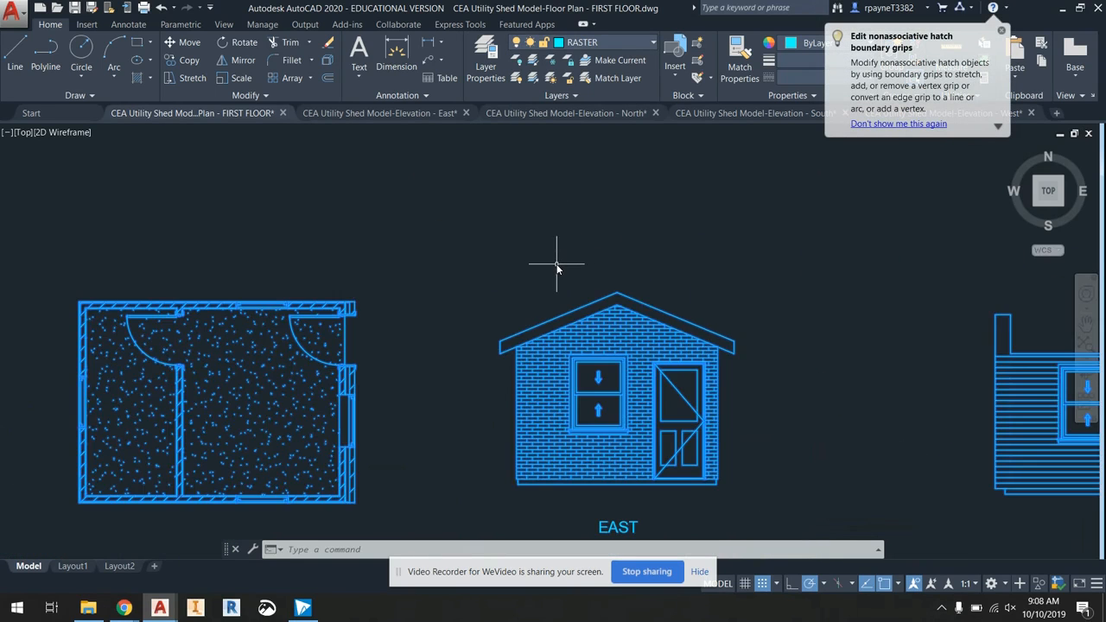
{"action": "key", "text": "Escape"}
{"action": "scroll", "coordinate": [515, 235], "scroll_direction": "down", "scroll_amount": 2}
{"action": "middle_click_drag", "start_coordinate": [477, 302], "coordinate": [421, 272]}
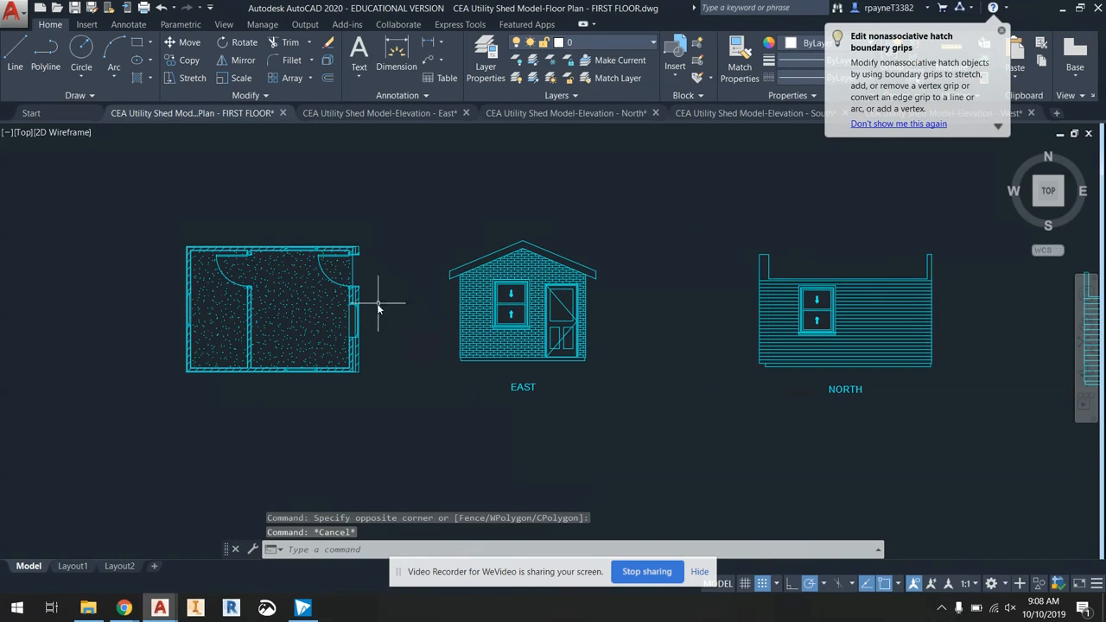
{"action": "scroll", "coordinate": [293, 299], "scroll_direction": "down", "scroll_amount": 4}
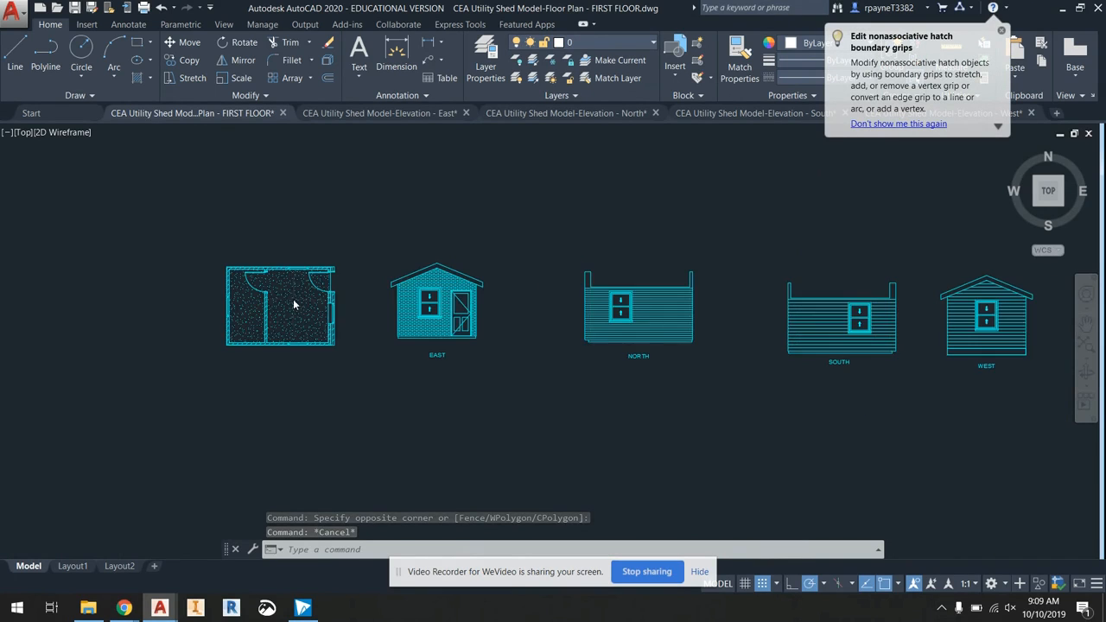
- Select the floor plan's outermost wall lines along the upper-left corner, down the west side and around the lower-left corner
{"action": "scroll", "coordinate": [375, 293], "scroll_direction": "up", "scroll_amount": 2}
{"action": "scroll", "coordinate": [310, 281], "scroll_direction": "up", "scroll_amount": 10}
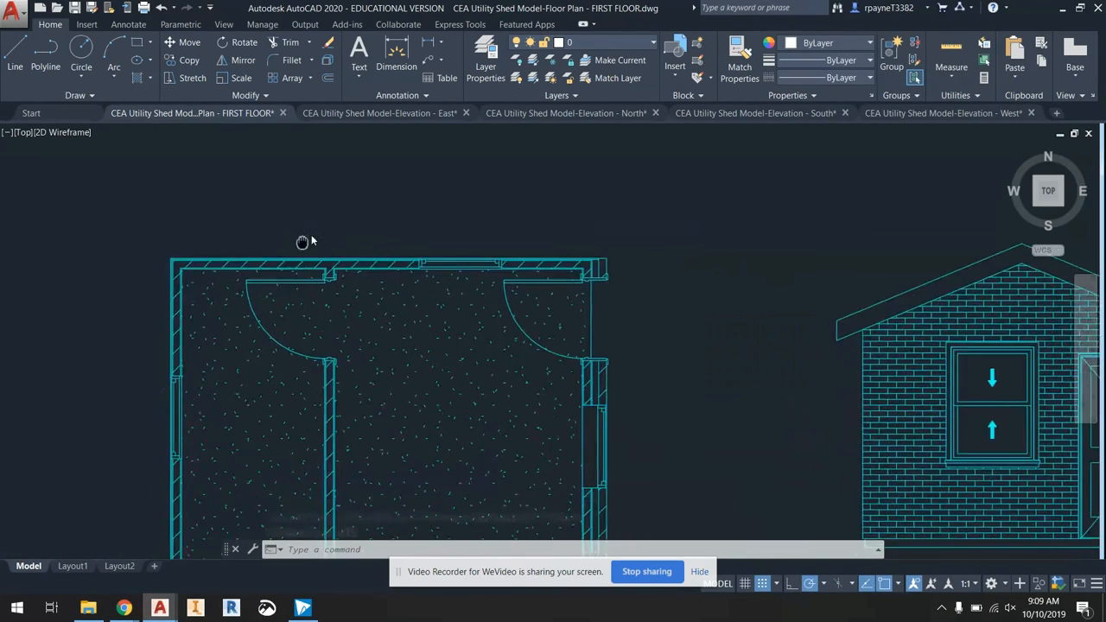
{"action": "scroll", "coordinate": [251, 203], "scroll_direction": "up", "scroll_amount": 3}
{"action": "left_click", "coordinate": [237, 192]}
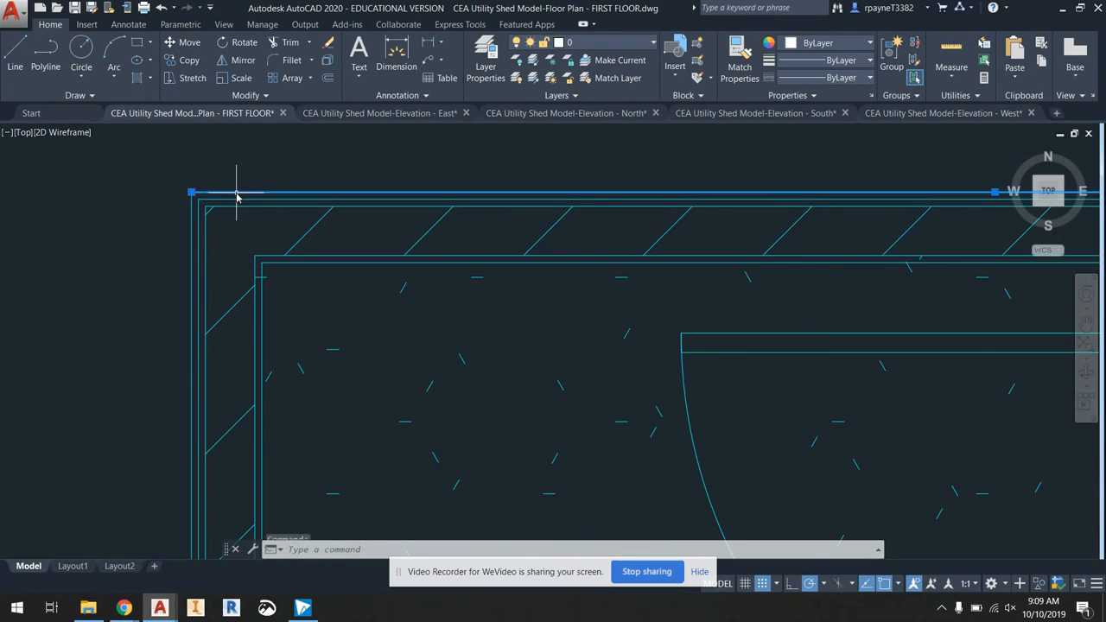
{"action": "scroll", "coordinate": [182, 164], "scroll_direction": "down", "scroll_amount": 4}
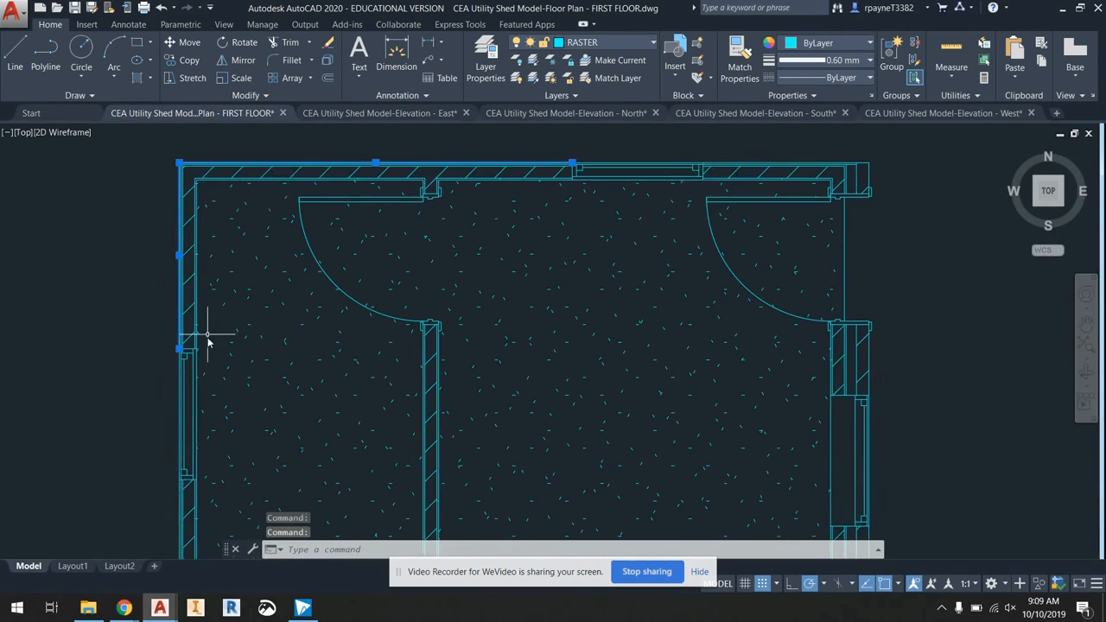
{"action": "scroll", "coordinate": [233, 221], "scroll_direction": "up", "scroll_amount": 6}
{"action": "scroll", "coordinate": [216, 210], "scroll_direction": "down", "scroll_amount": 5}
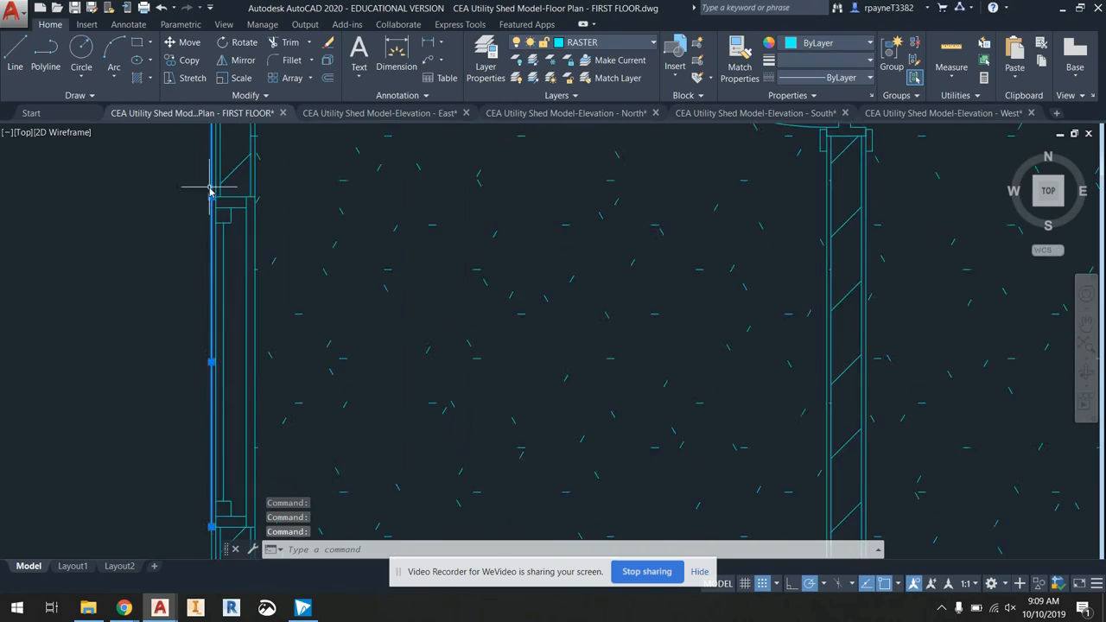
{"action": "left_click", "coordinate": [244, 190]}
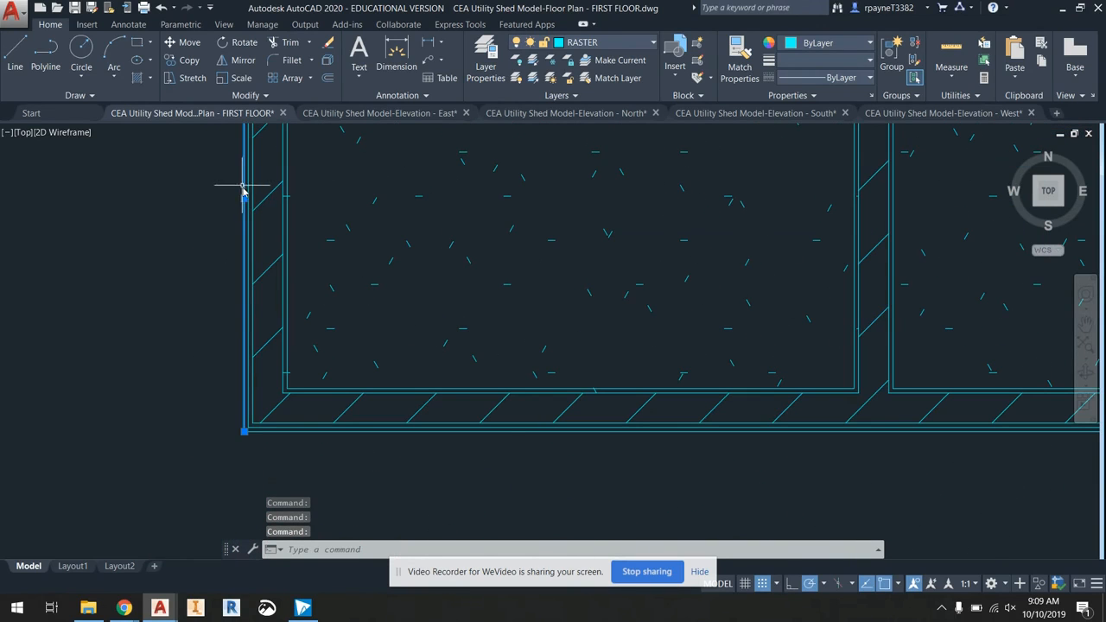
{"action": "scroll", "coordinate": [258, 436], "scroll_direction": "down", "scroll_amount": 4}
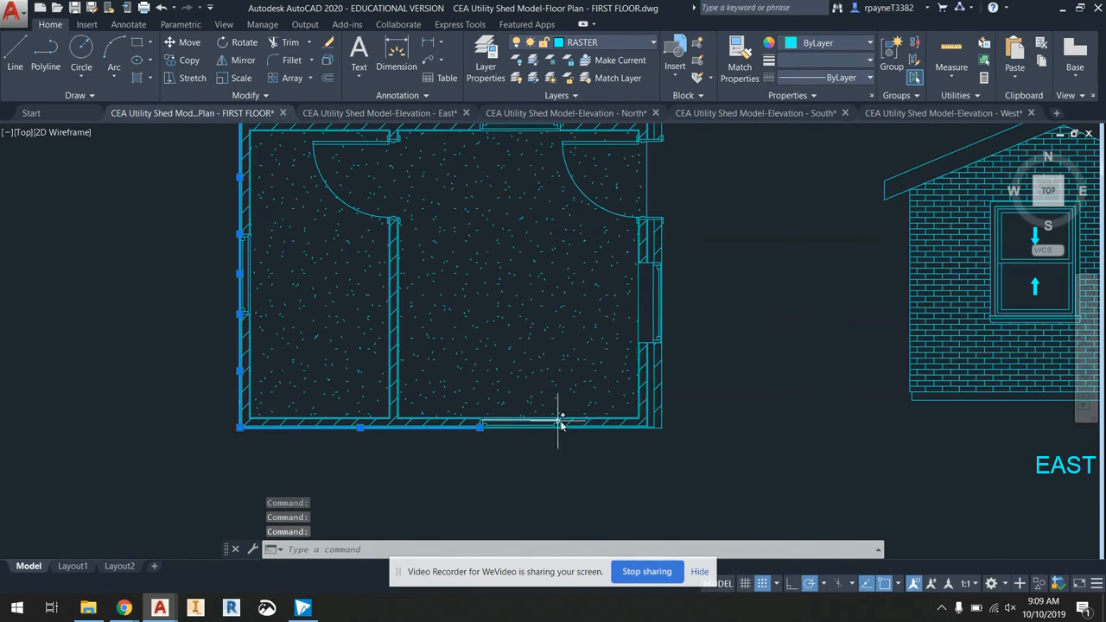
- Add the plan's remaining south exterior lines, including the window edge, and the lower part of the east exterior face to the selection
{"action": "scroll", "coordinate": [518, 432], "scroll_direction": "up", "scroll_amount": 5}
{"action": "left_click", "coordinate": [445, 437]}
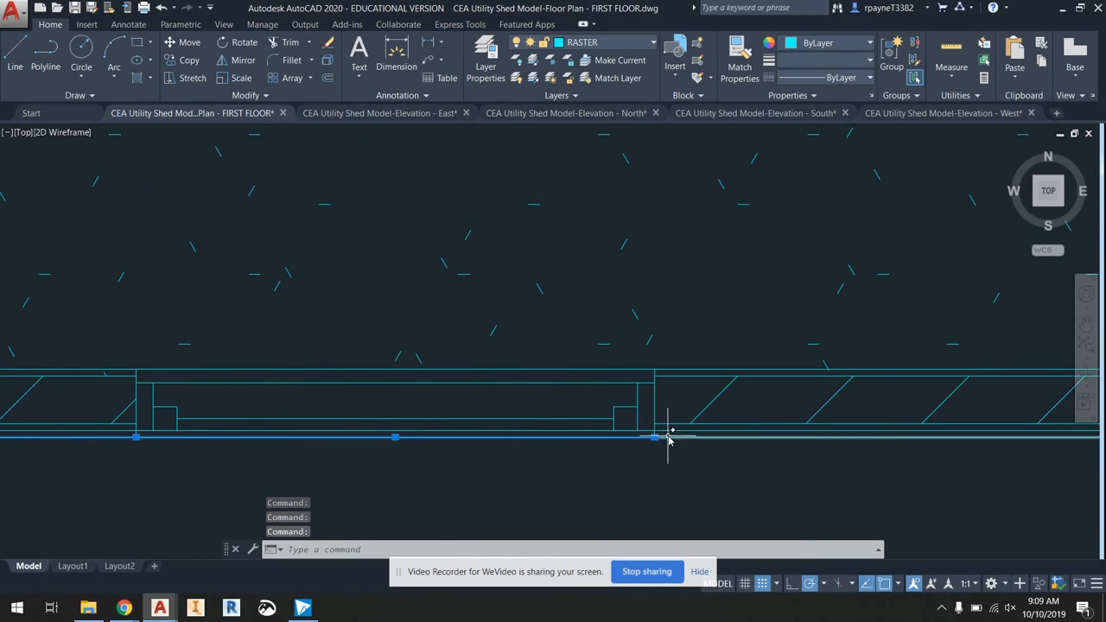
{"action": "scroll", "coordinate": [530, 448], "scroll_direction": "down", "scroll_amount": 5}
{"action": "scroll", "coordinate": [720, 421], "scroll_direction": "up", "scroll_amount": 3}
{"action": "left_click", "coordinate": [722, 420]}
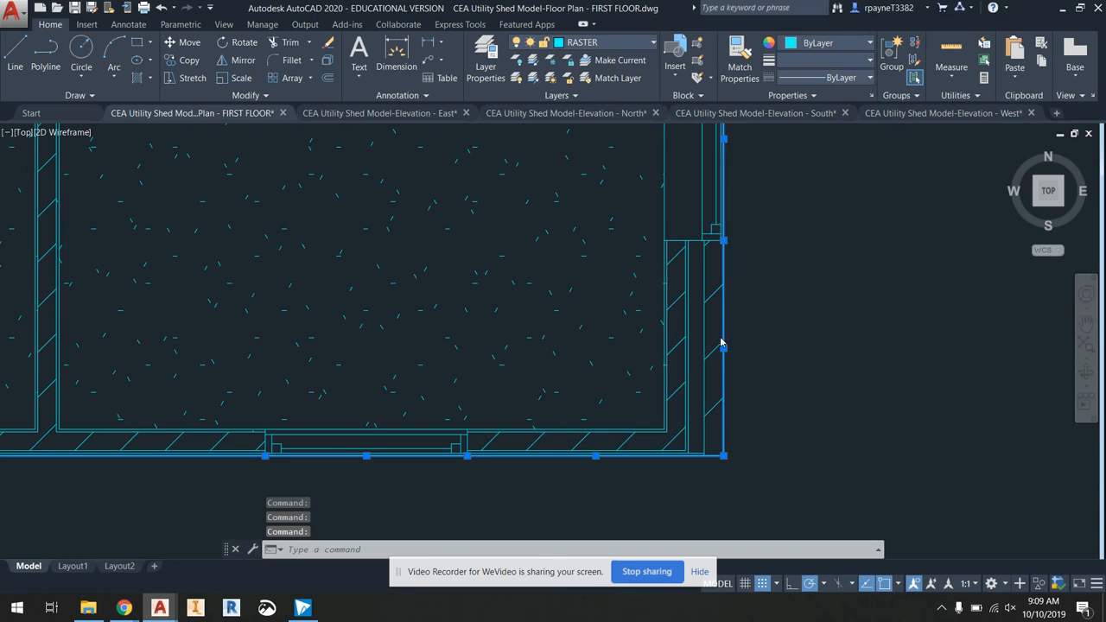
{"action": "scroll", "coordinate": [721, 343], "scroll_direction": "down", "scroll_amount": 4}
{"action": "scroll", "coordinate": [734, 294], "scroll_direction": "up", "scroll_amount": 6}
- Add the exterior wall, trim and jamb lines below the east door opening, plus the line across the opening, to the selection
{"action": "left_click", "coordinate": [632, 357]}
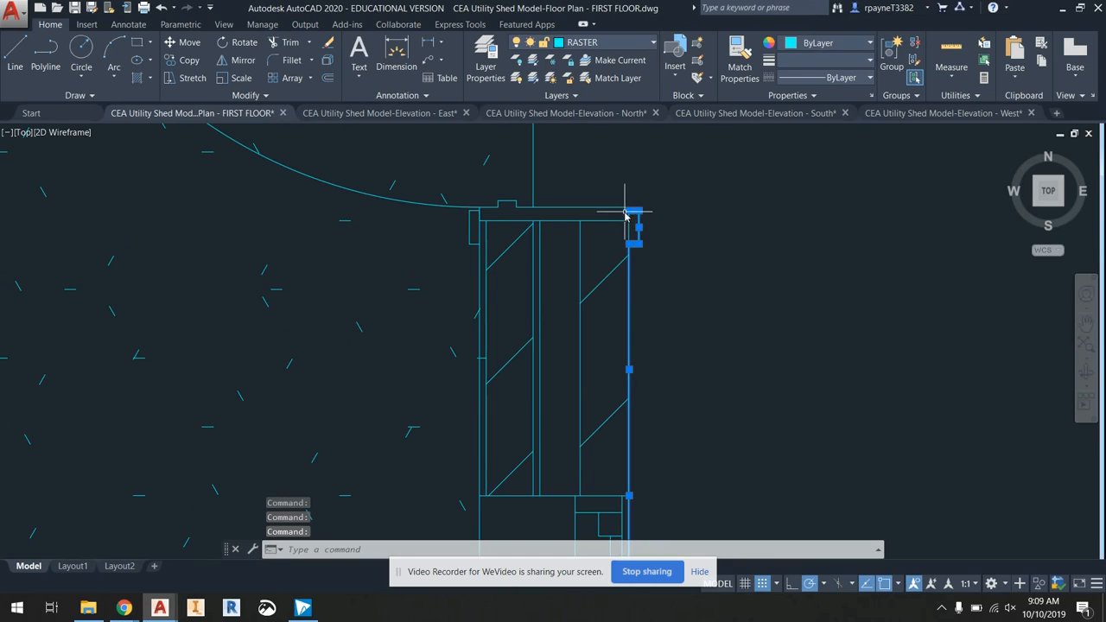
{"action": "scroll", "coordinate": [625, 213], "scroll_direction": "up", "scroll_amount": 3}
{"action": "left_click", "coordinate": [652, 180]}
{"action": "scroll", "coordinate": [650, 186], "scroll_direction": "down", "scroll_amount": 2}
{"action": "left_click", "coordinate": [641, 205]}
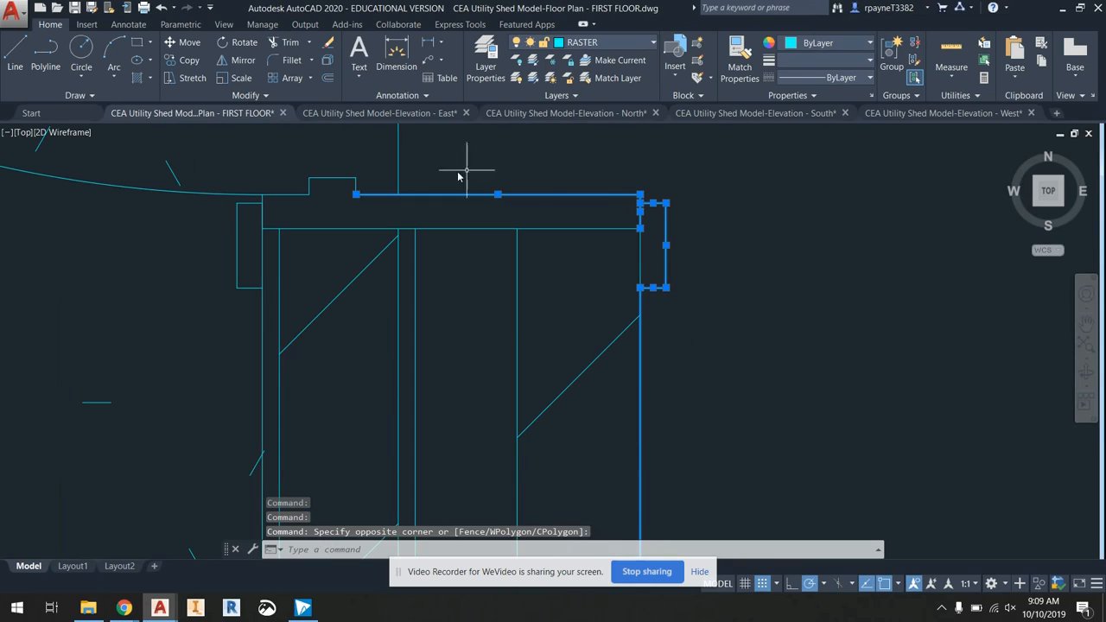
{"action": "scroll", "coordinate": [474, 193], "scroll_direction": "down", "scroll_amount": 5}
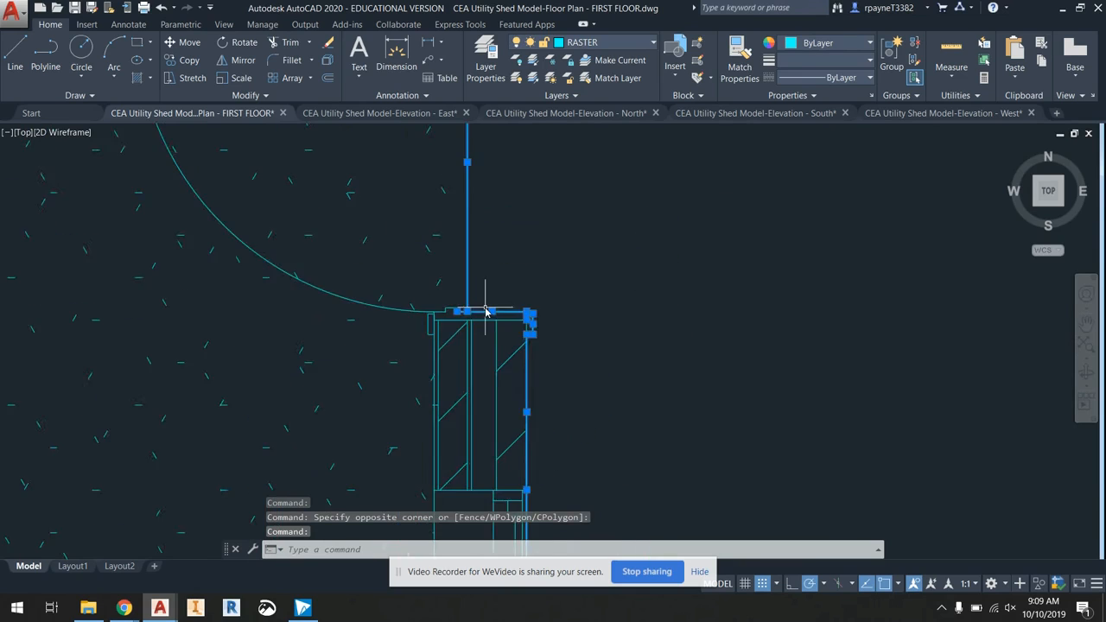
- Add the jamb edge and exterior trim outline above the east door opening to the selection
{"action": "scroll", "coordinate": [488, 195], "scroll_direction": "up", "scroll_amount": 5}
{"action": "left_click", "coordinate": [456, 201]}
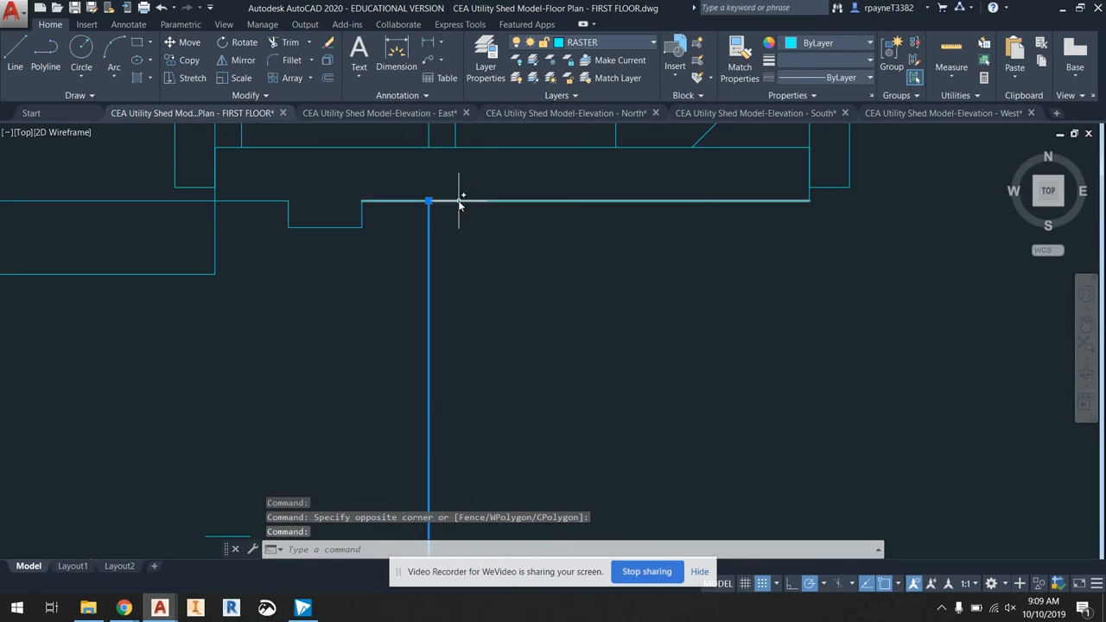
{"action": "left_click", "coordinate": [811, 188]}
{"action": "scroll", "coordinate": [807, 197], "scroll_direction": "up", "scroll_amount": 4}
{"action": "scroll", "coordinate": [813, 192], "scroll_direction": "down", "scroll_amount": 4}
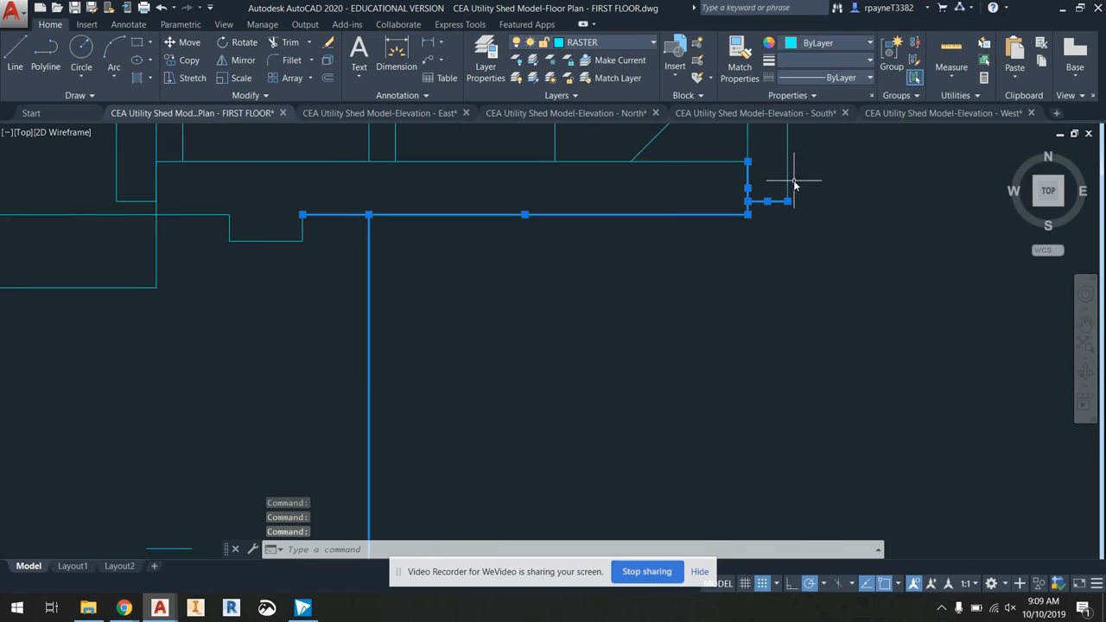
{"action": "scroll", "coordinate": [790, 190], "scroll_direction": "down", "scroll_amount": 4}
{"action": "scroll", "coordinate": [785, 242], "scroll_direction": "up", "scroll_amount": 4}
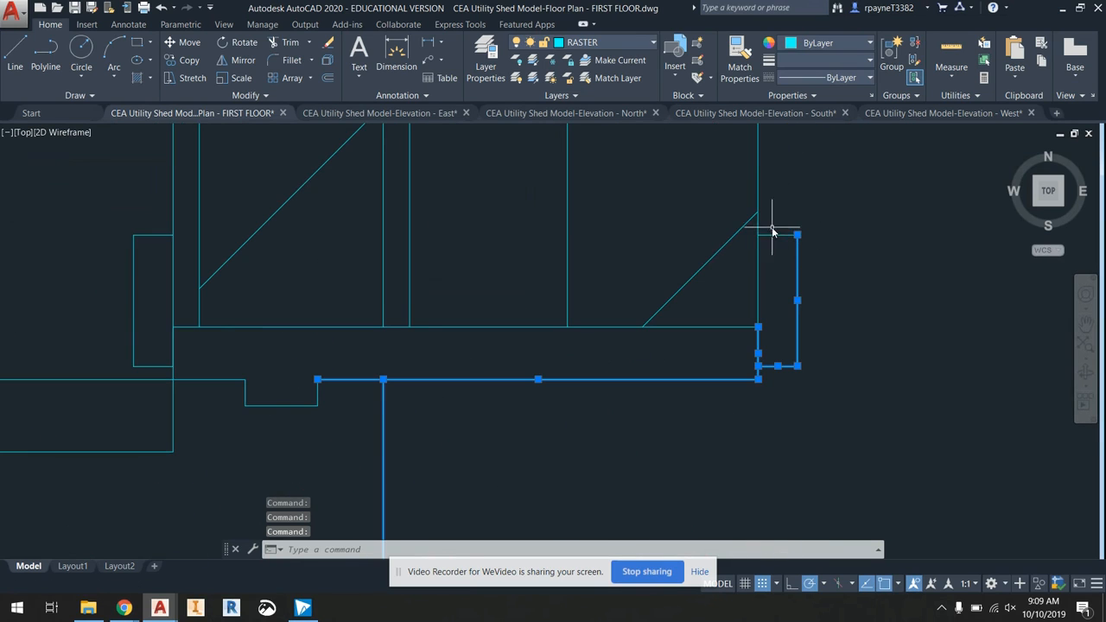
{"action": "scroll", "coordinate": [783, 247], "scroll_direction": "down", "scroll_amount": 5}
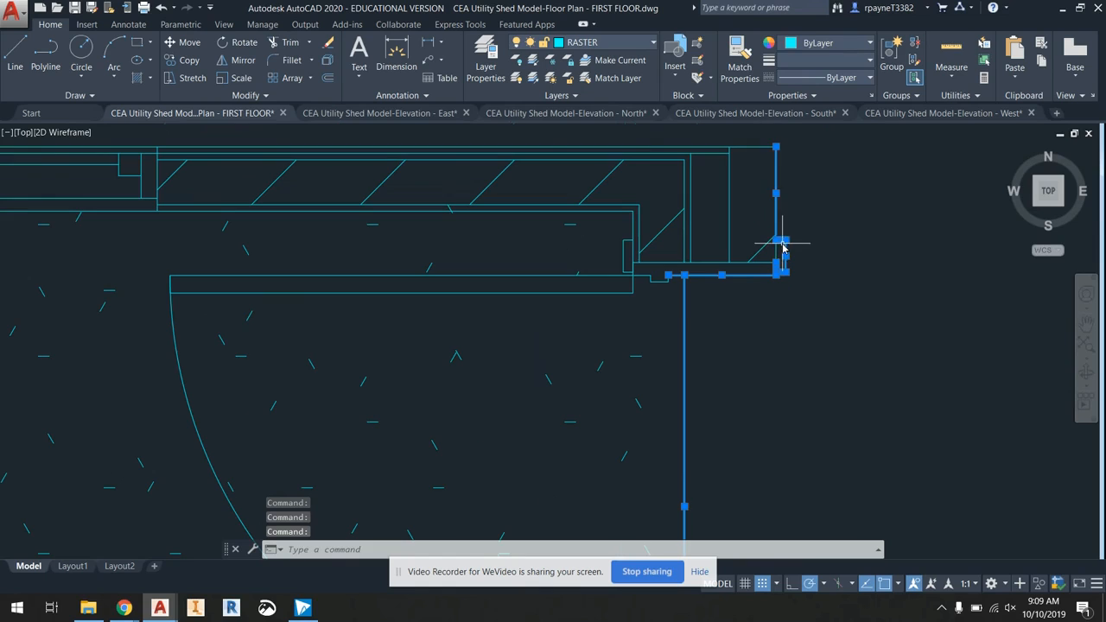
- Add the rest of the north exterior edge, move the selected plan outline to the VECTOR layer, and clear the selection
{"action": "left_click", "coordinate": [756, 148]}
{"action": "middle_click_drag", "start_coordinate": [218, 169], "coordinate": [651, 236]}
{"action": "left_click", "coordinate": [560, 214]}
{"action": "left_click", "coordinate": [605, 43]}
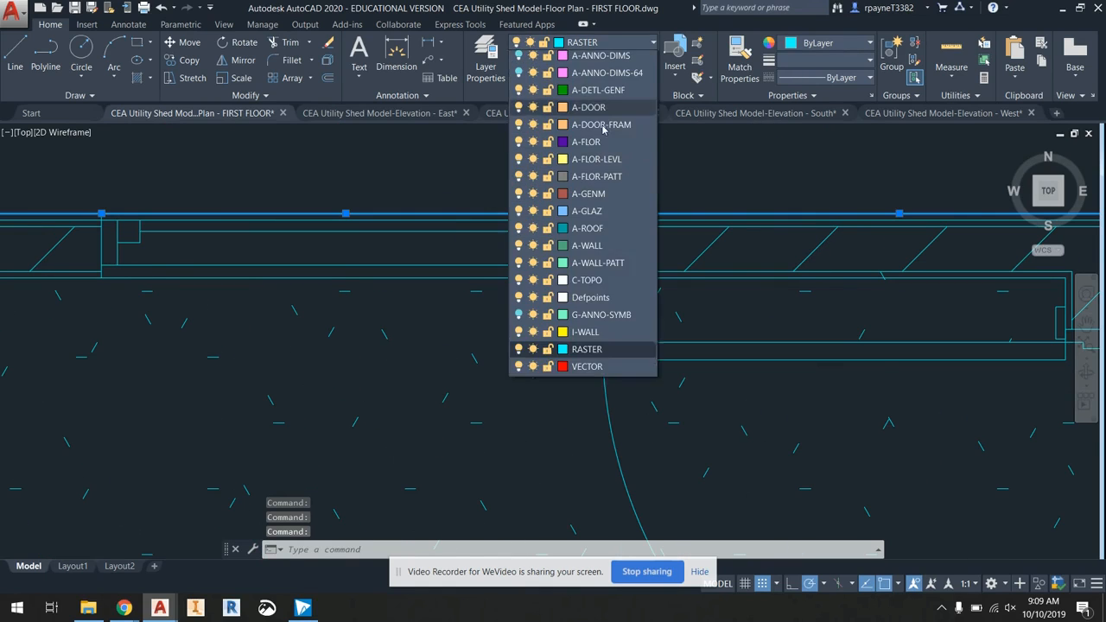
{"action": "left_click", "coordinate": [597, 387]}
{"action": "scroll", "coordinate": [513, 193], "scroll_direction": "down", "scroll_amount": 4}
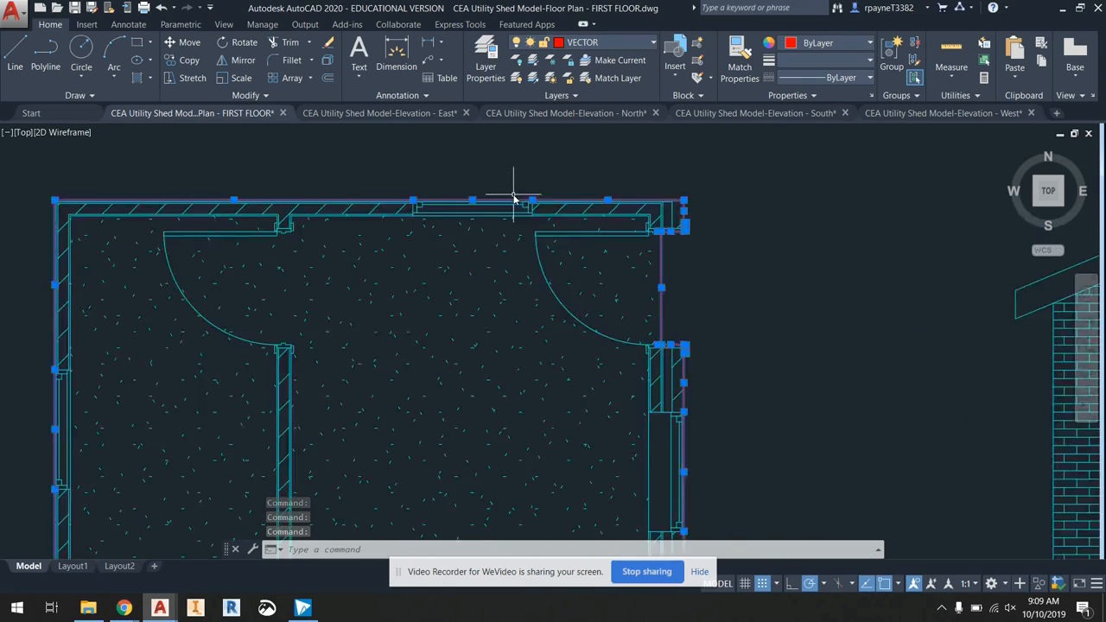
{"action": "key", "text": "Escape"}
- Turn snap mode off and shorten the upper door jamb's VECTOR line to end at the vertical line across the opening
{"action": "scroll", "coordinate": [611, 216], "scroll_direction": "up", "scroll_amount": 6}
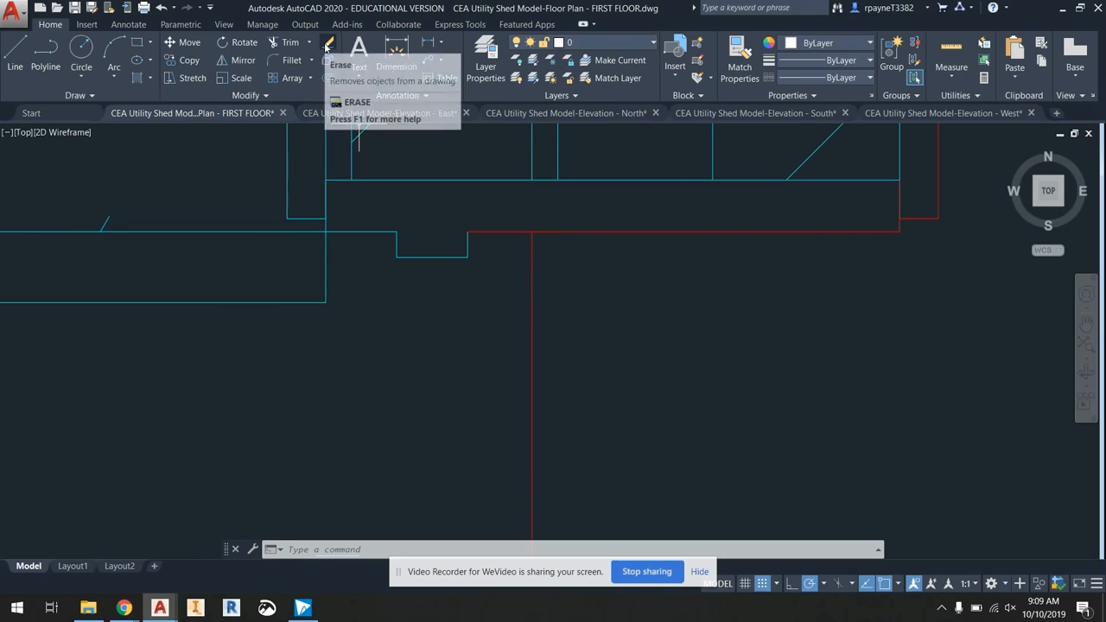
{"action": "left_click", "coordinate": [494, 231]}
{"action": "left_click", "coordinate": [467, 231]}
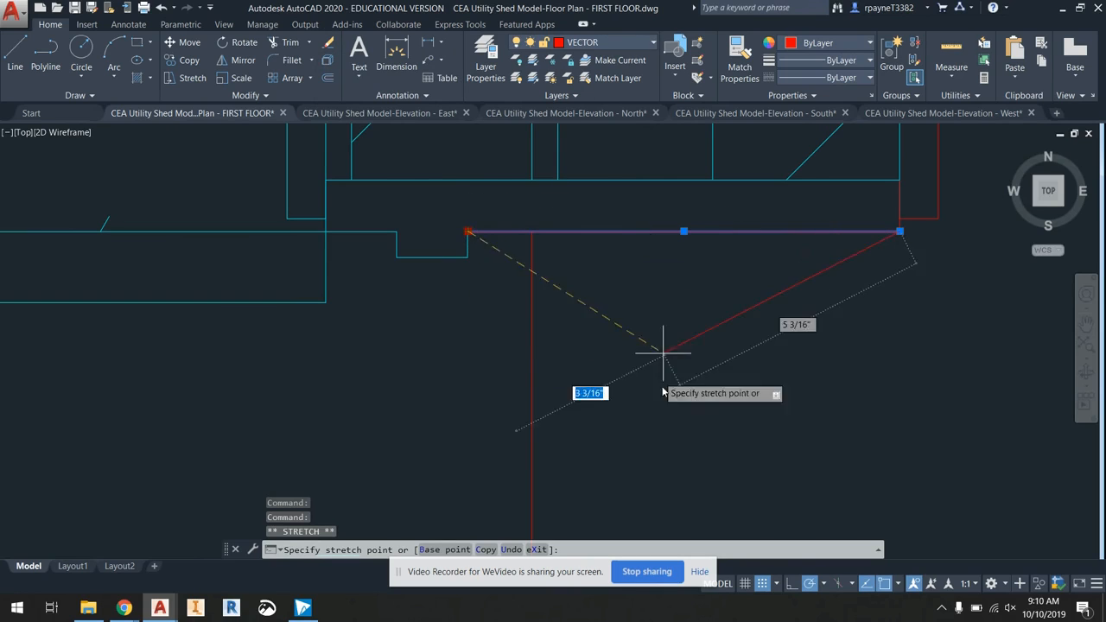
{"action": "left_click", "coordinate": [755, 585]}
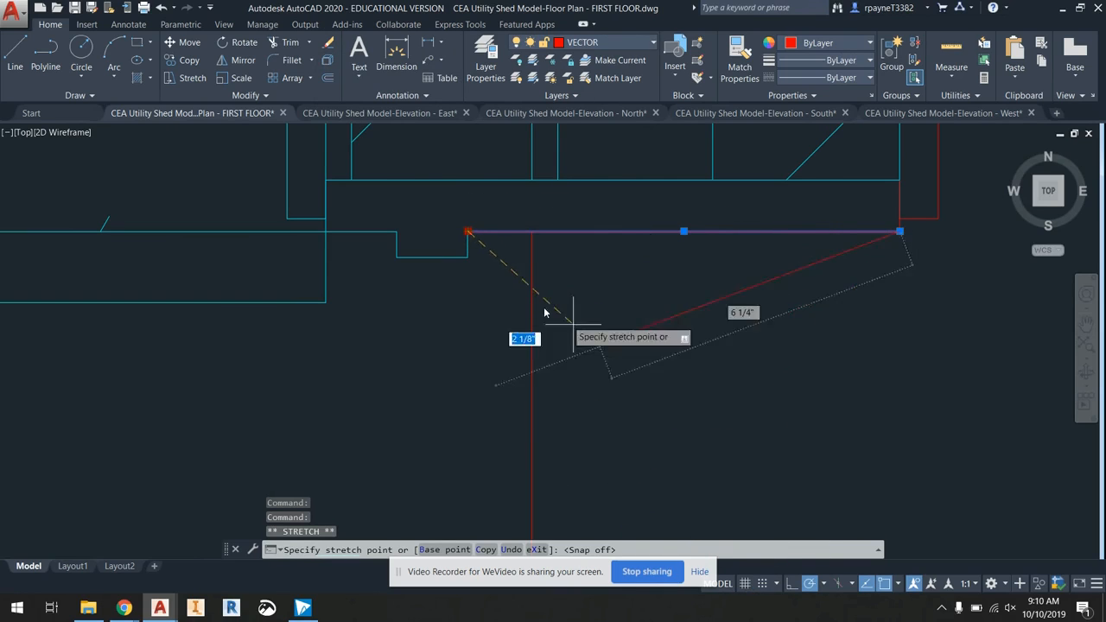
{"action": "key", "text": "Escape"}
{"action": "key", "text": "Escape"}
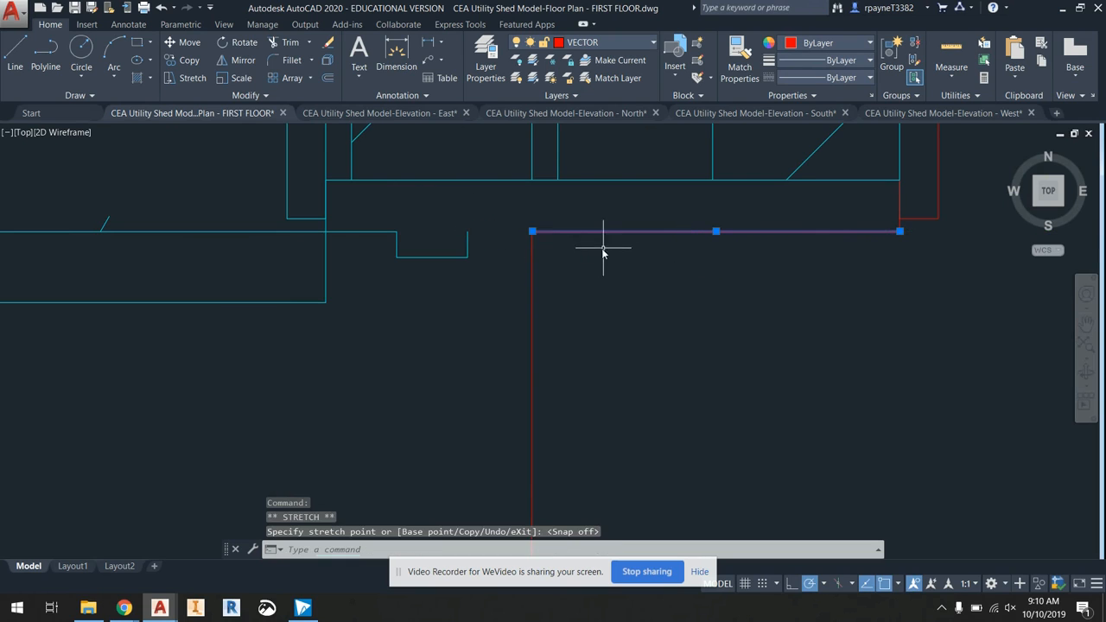
- Fill the gap at the upper door jamb with a copy of the adjacent short RASTER line, stretched to meet the VECTOR corner
{"action": "left_click", "coordinate": [365, 233]}
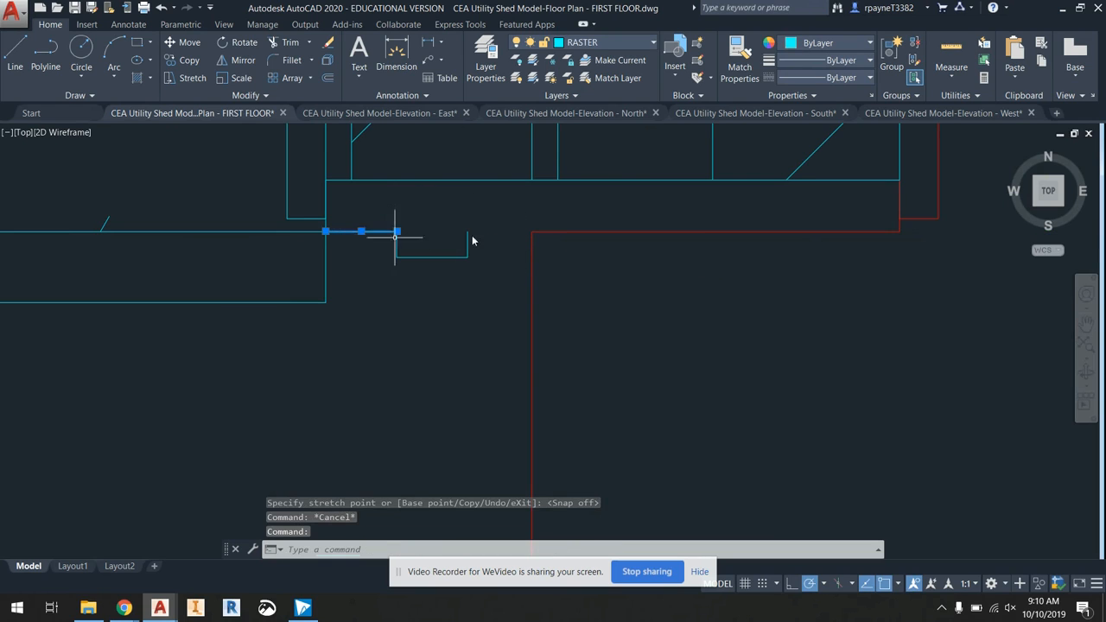
{"action": "key", "text": "ctrl+c"}
{"action": "key", "text": "ctrl+v"}
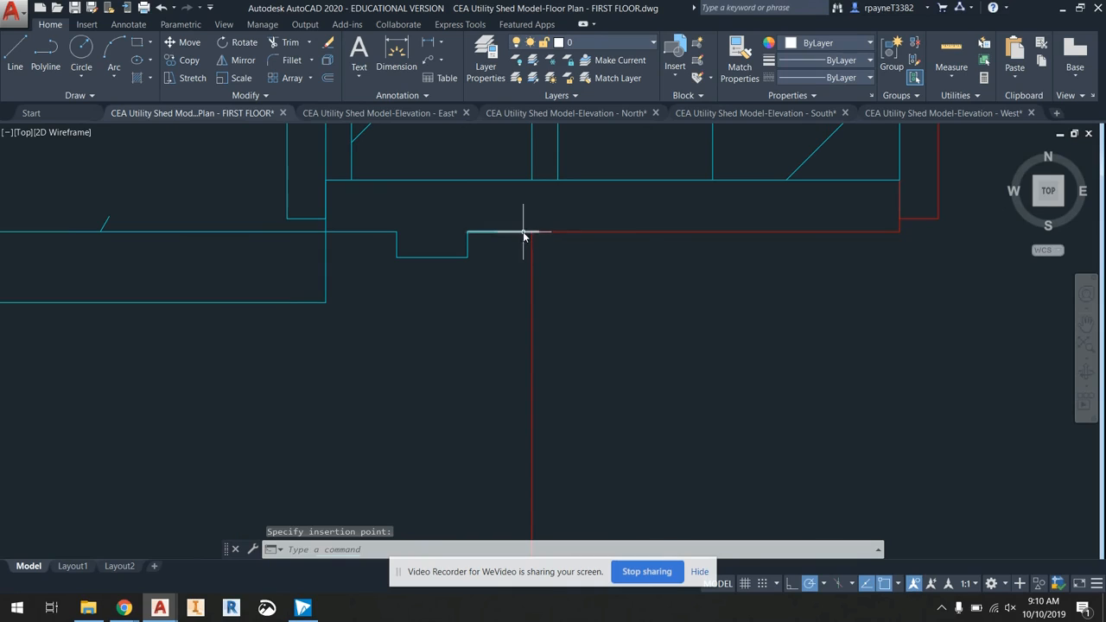
{"action": "left_click", "coordinate": [523, 232]}
{"action": "left_click", "coordinate": [539, 232]}
{"action": "left_click", "coordinate": [532, 232]}
{"action": "scroll", "coordinate": [526, 217], "scroll_direction": "down", "scroll_amount": 2}
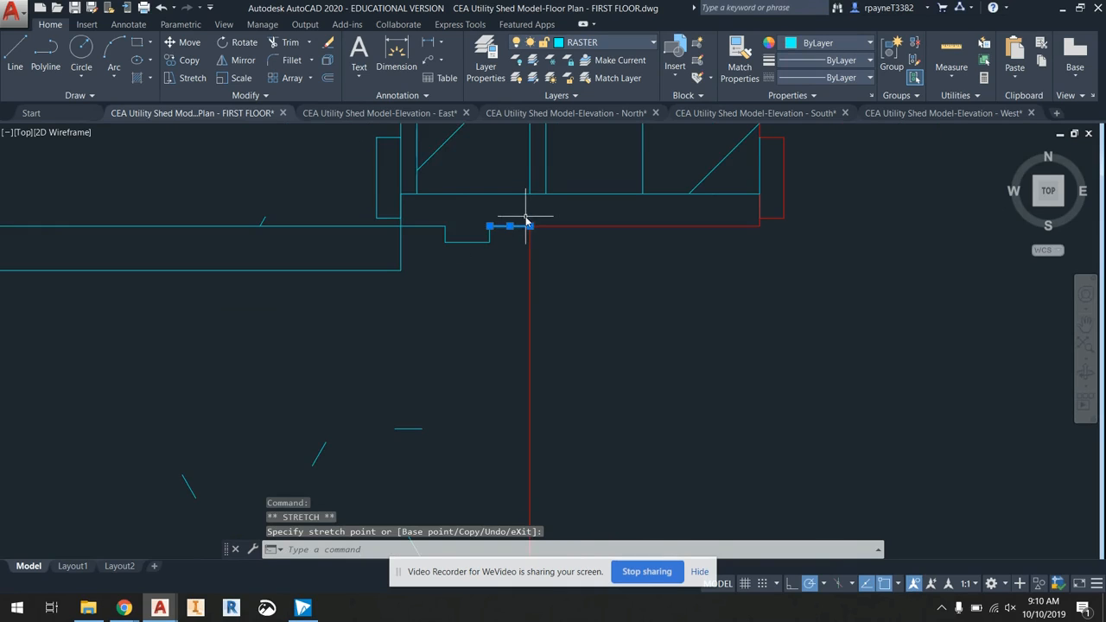
{"action": "key", "text": "Escape"}
- Shorten the lower door jamb's VECTOR line so it ends at the vertical line across the opening
{"action": "scroll", "coordinate": [527, 222], "scroll_direction": "down", "scroll_amount": 1}
{"action": "scroll", "coordinate": [527, 223], "scroll_direction": "down", "scroll_amount": 2}
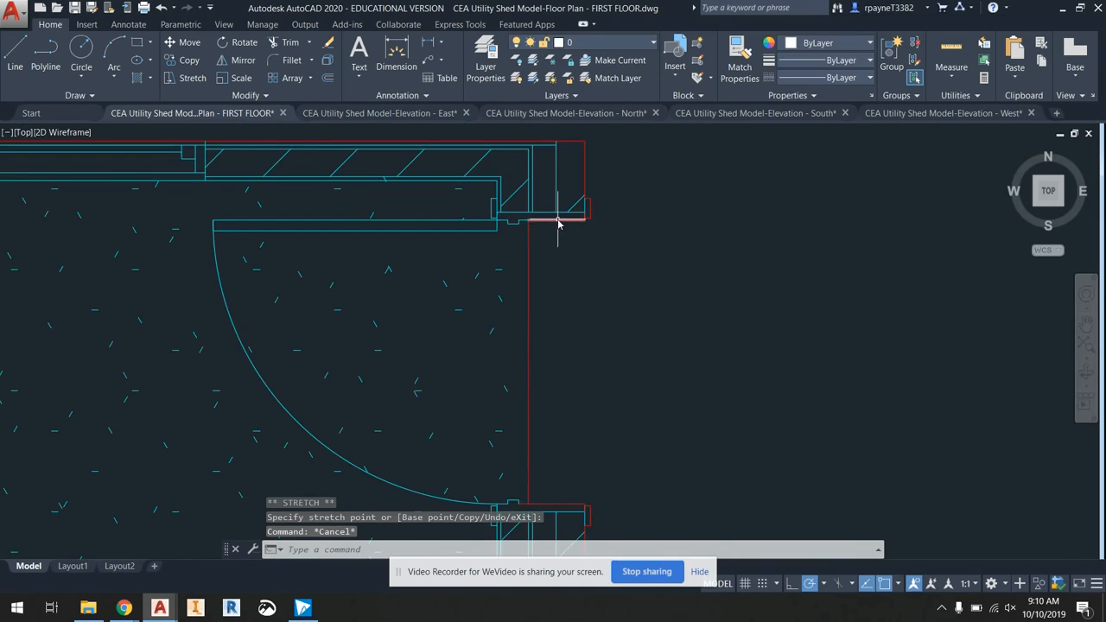
{"action": "scroll", "coordinate": [557, 223], "scroll_direction": "down", "scroll_amount": 1}
{"action": "scroll", "coordinate": [526, 395], "scroll_direction": "up", "scroll_amount": 6}
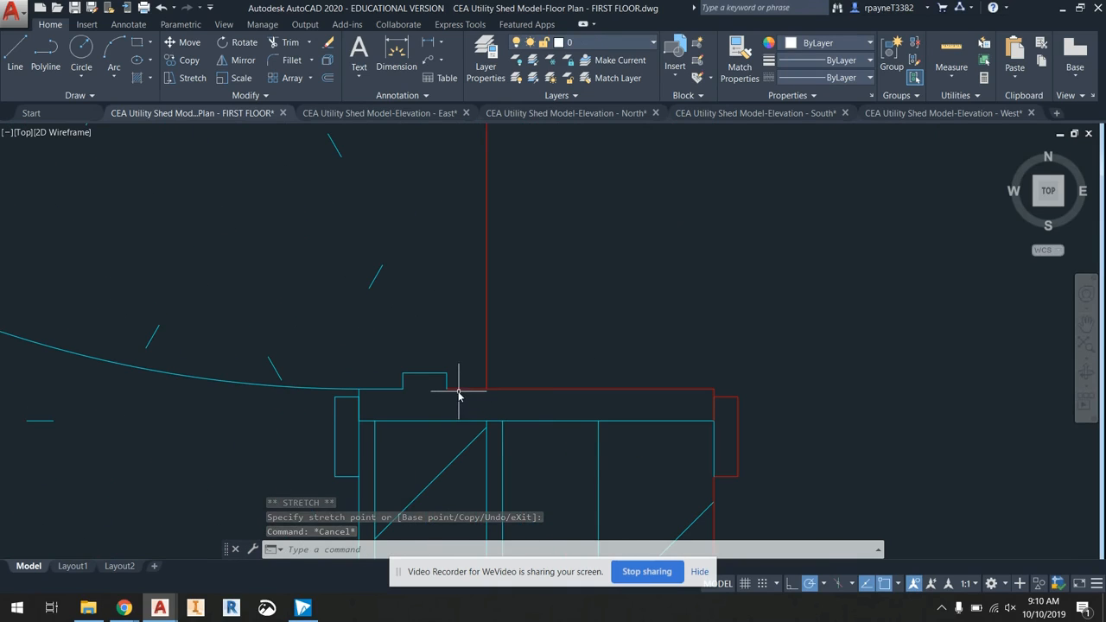
{"action": "left_click", "coordinate": [452, 390]}
{"action": "left_click", "coordinate": [447, 390]}
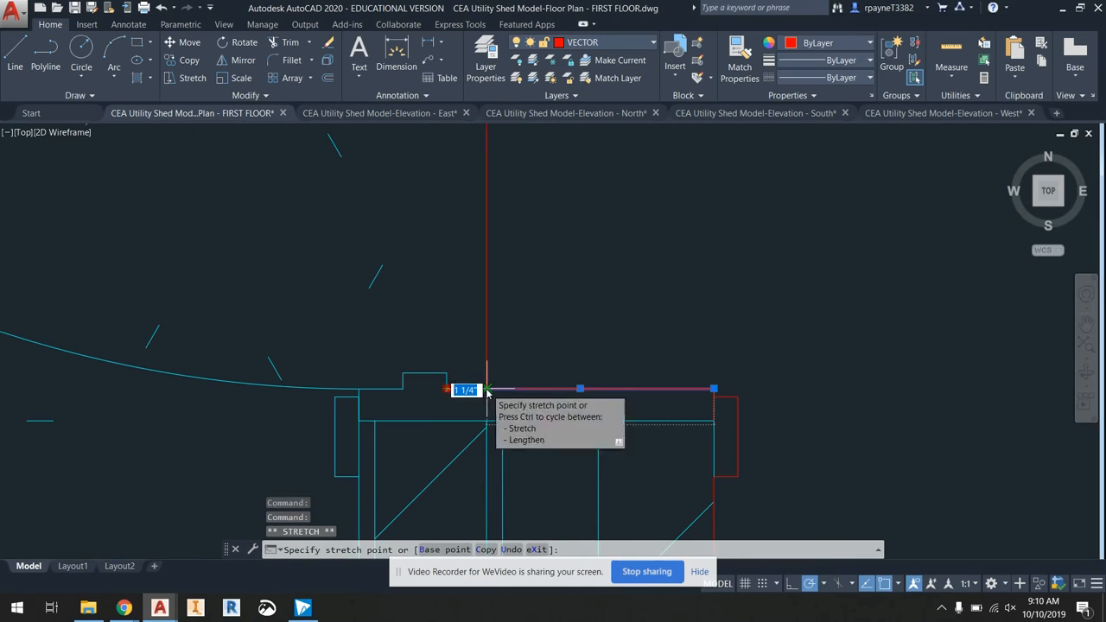
{"action": "left_click", "coordinate": [486, 389]}
{"action": "key", "text": "Escape"}
- Fill the gap at the lower door jamb with a copy of the adjacent short RASTER line, stretched to the VECTOR corner
{"action": "left_click", "coordinate": [396, 389]}
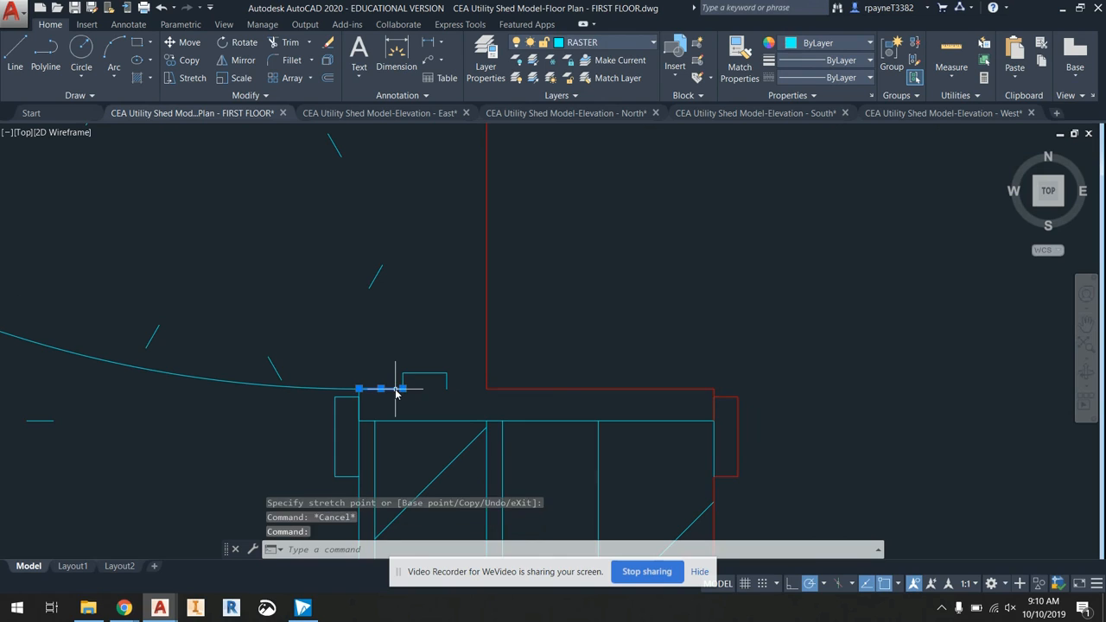
{"action": "key", "text": "ctrl+c"}
{"action": "key", "text": "ctrl+v"}
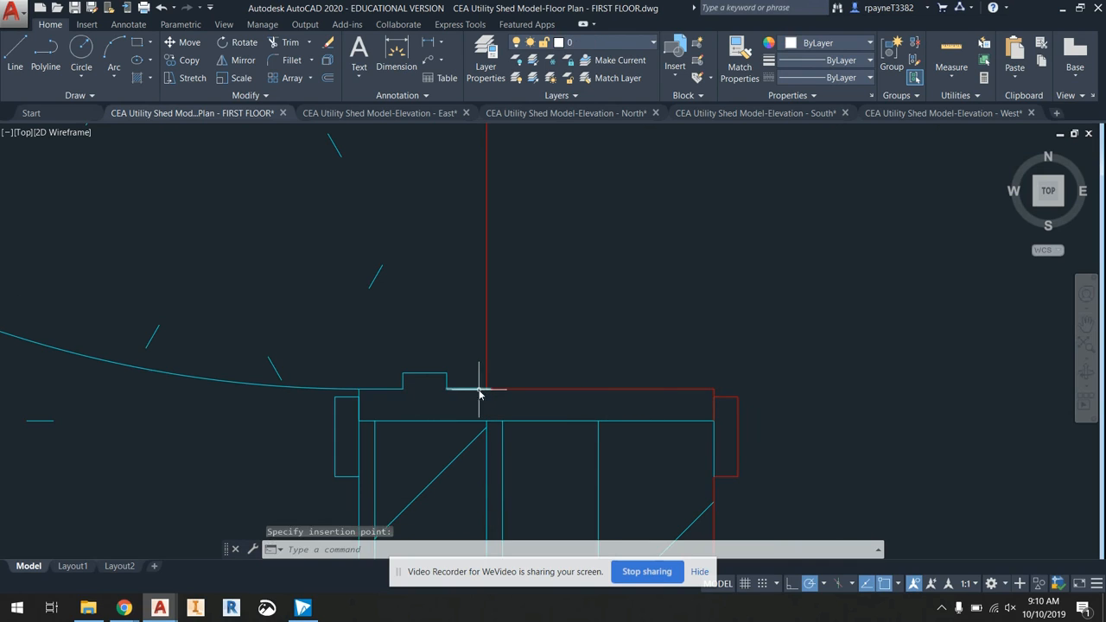
{"action": "left_click", "coordinate": [482, 390]}
{"action": "left_click", "coordinate": [487, 389]}
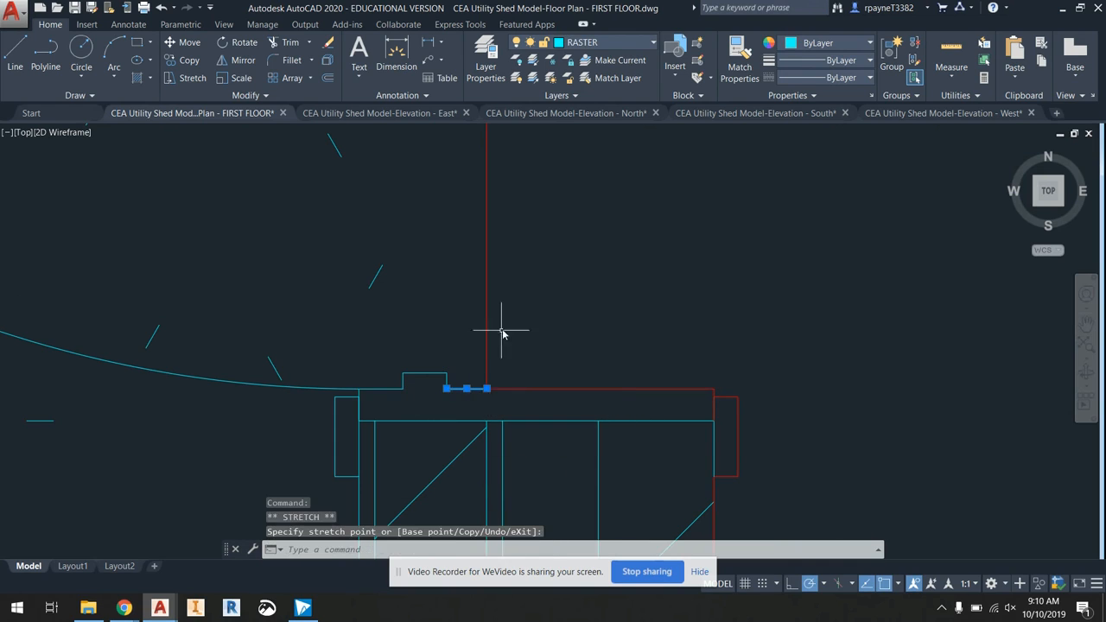
{"action": "key", "text": "Escape"}
- Check the floor plan's VECTOR outline and examine the roof and wall edges of the east elevation
{"action": "scroll", "coordinate": [543, 302], "scroll_direction": "down", "scroll_amount": 8}
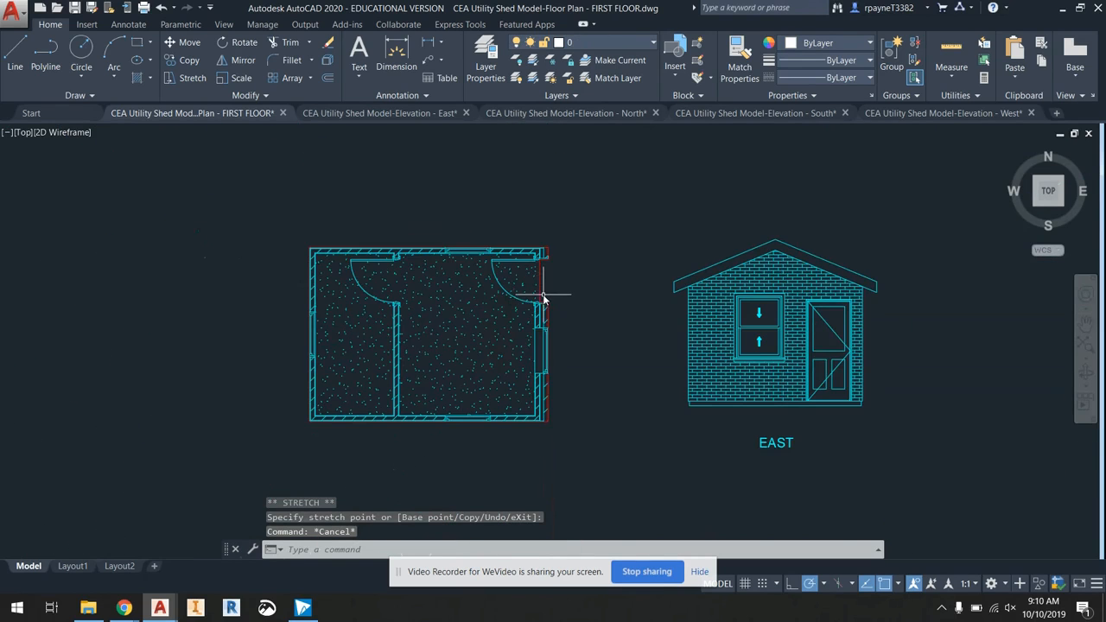
{"action": "scroll", "coordinate": [654, 284], "scroll_direction": "up", "scroll_amount": 2}
{"action": "scroll", "coordinate": [639, 274], "scroll_direction": "down", "scroll_amount": 1}
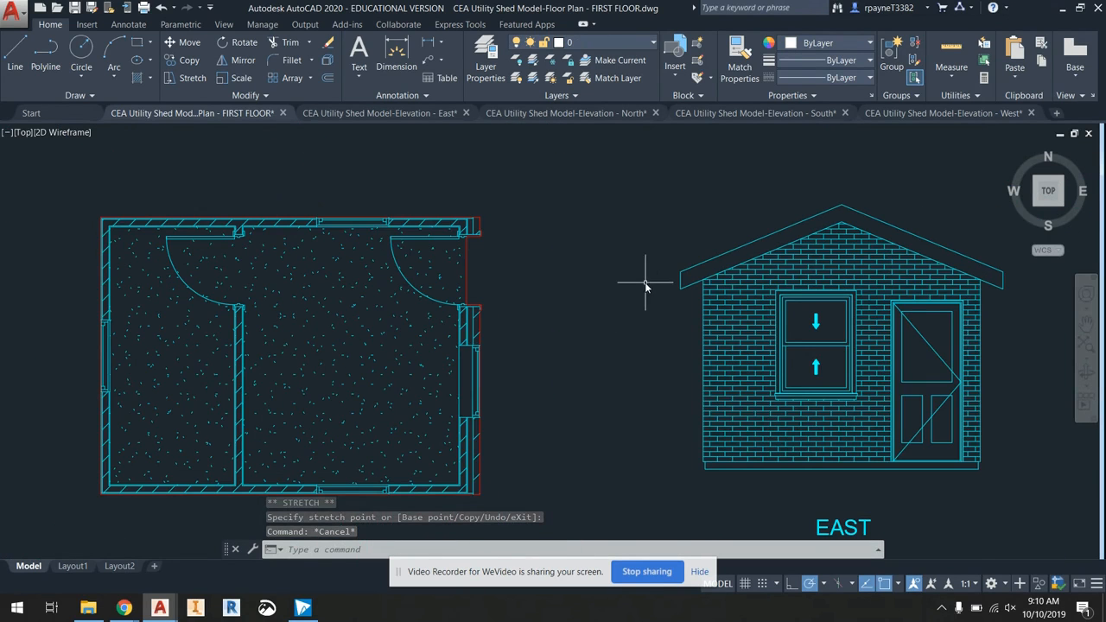
{"action": "scroll", "coordinate": [743, 266], "scroll_direction": "up", "scroll_amount": 4}
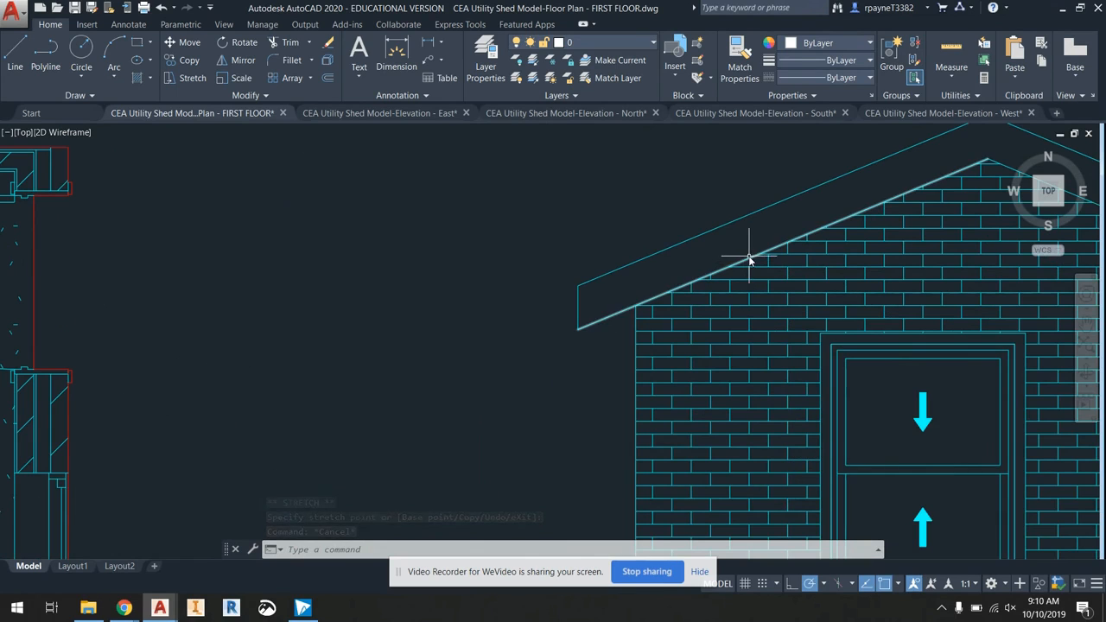
{"action": "scroll", "coordinate": [743, 218], "scroll_direction": "down", "scroll_amount": 5}
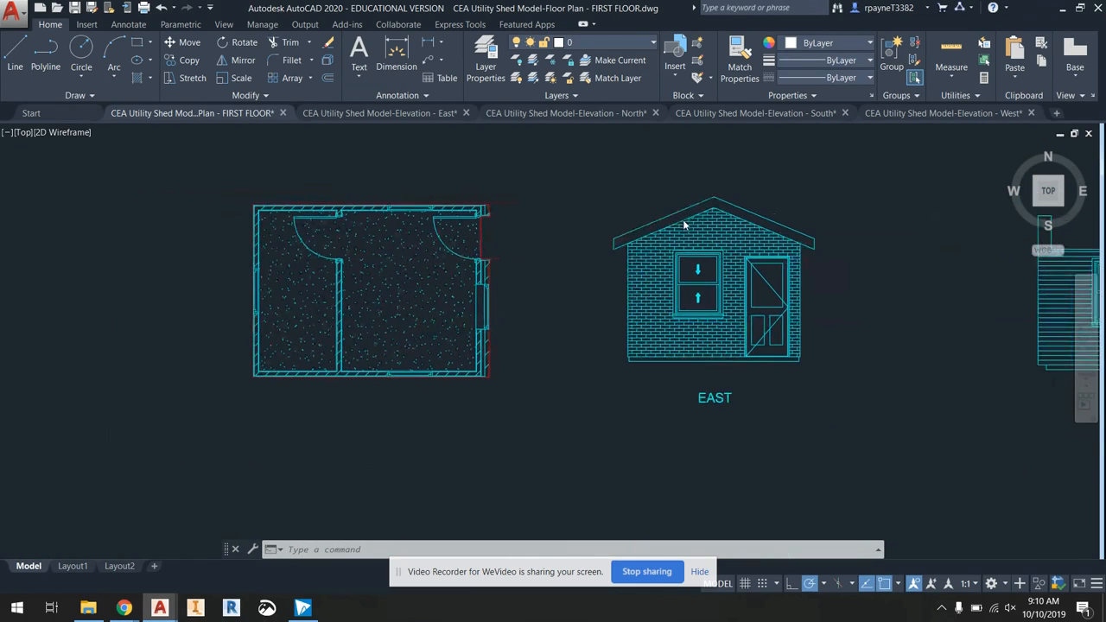
{"action": "scroll", "coordinate": [673, 220], "scroll_direction": "up", "scroll_amount": 3}
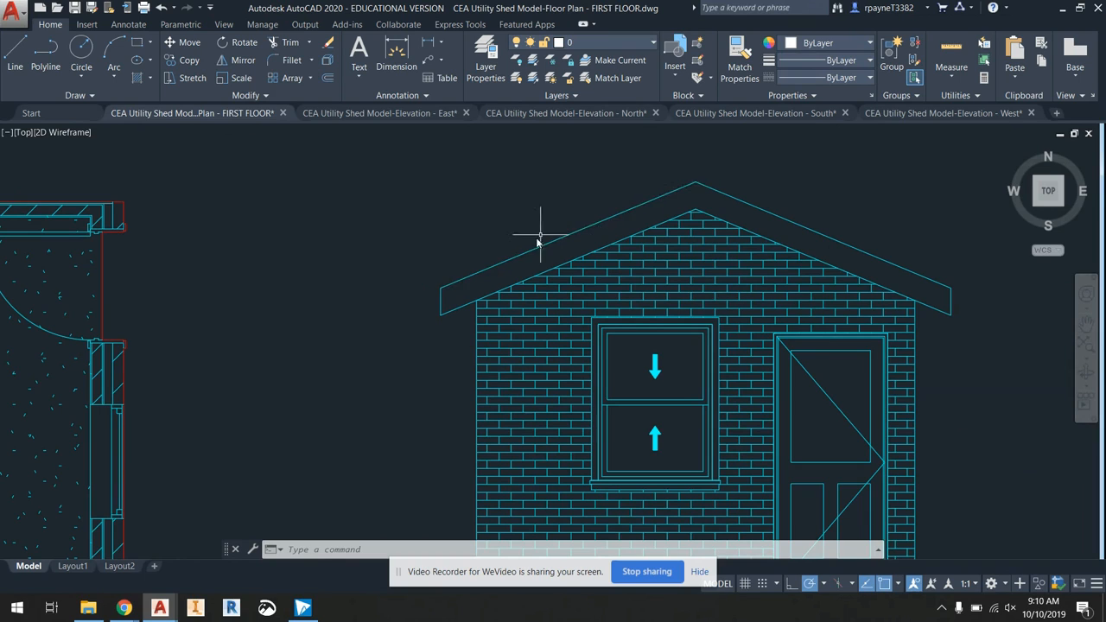
- Move the two outer roof slope lines of the east elevation from the ridge to the empty area below the EAST label
{"action": "left_click", "coordinate": [713, 180]}
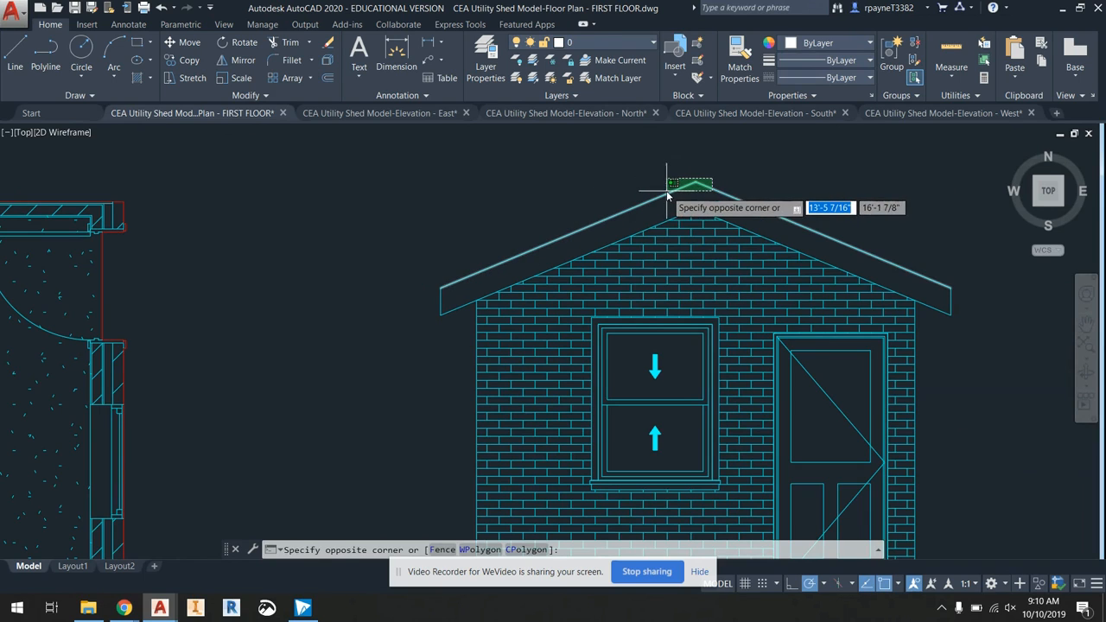
{"action": "left_click", "coordinate": [667, 194]}
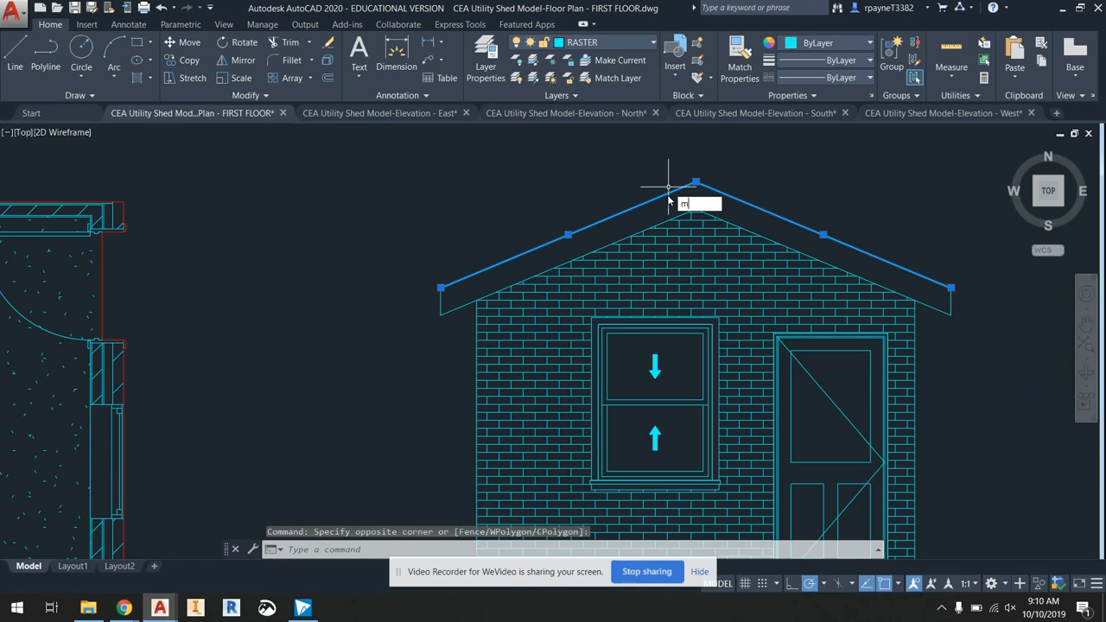
{"action": "key", "text": "Return"}
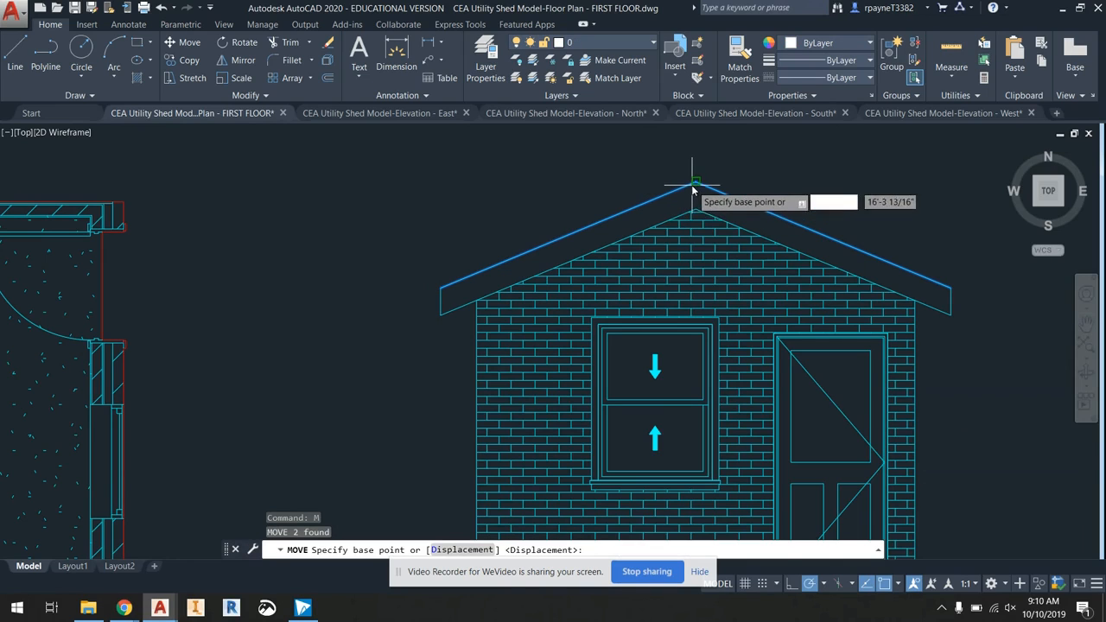
{"action": "left_click", "coordinate": [695, 183]}
{"action": "scroll", "coordinate": [699, 182], "scroll_direction": "down", "scroll_amount": 8}
{"action": "left_click", "coordinate": [699, 245]}
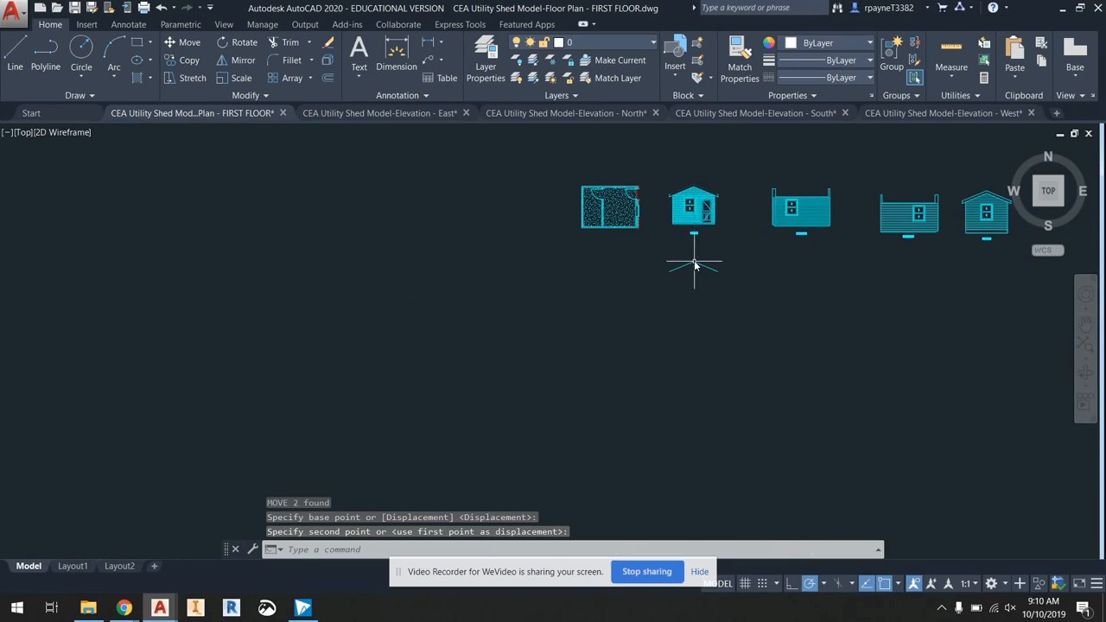
- Shorten the east elevation's left roof slope line to the wall corner and delete the leftover vertical eave line
{"action": "scroll", "coordinate": [687, 190], "scroll_direction": "up", "scroll_amount": 5}
{"action": "scroll", "coordinate": [637, 239], "scroll_direction": "up", "scroll_amount": 4}
{"action": "scroll", "coordinate": [564, 283], "scroll_direction": "up", "scroll_amount": 3}
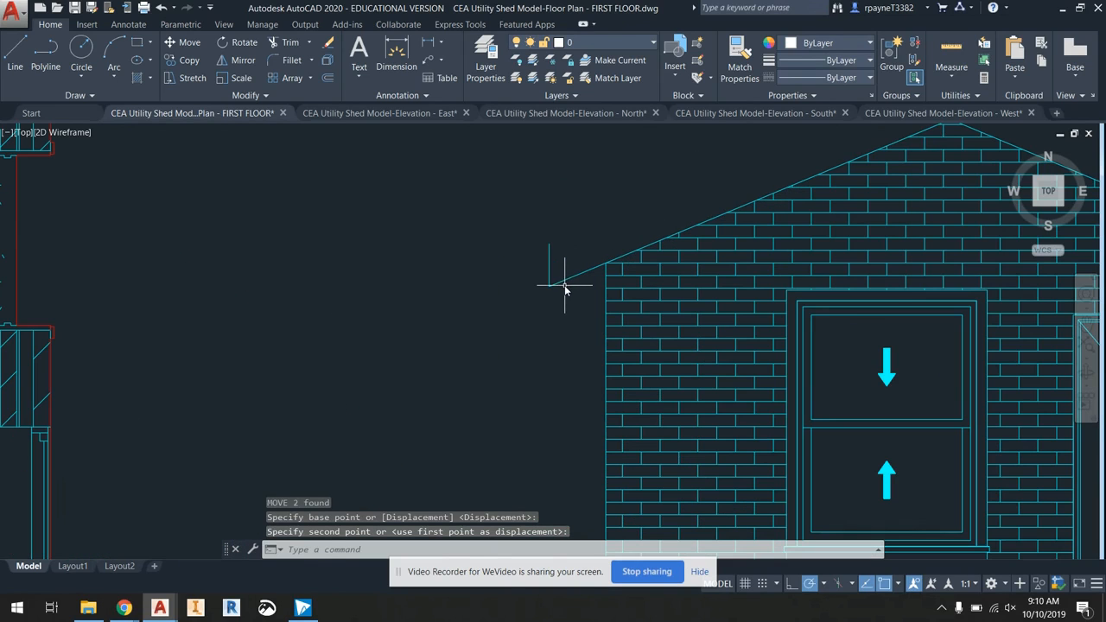
{"action": "left_click", "coordinate": [565, 282]}
{"action": "left_click", "coordinate": [550, 287]}
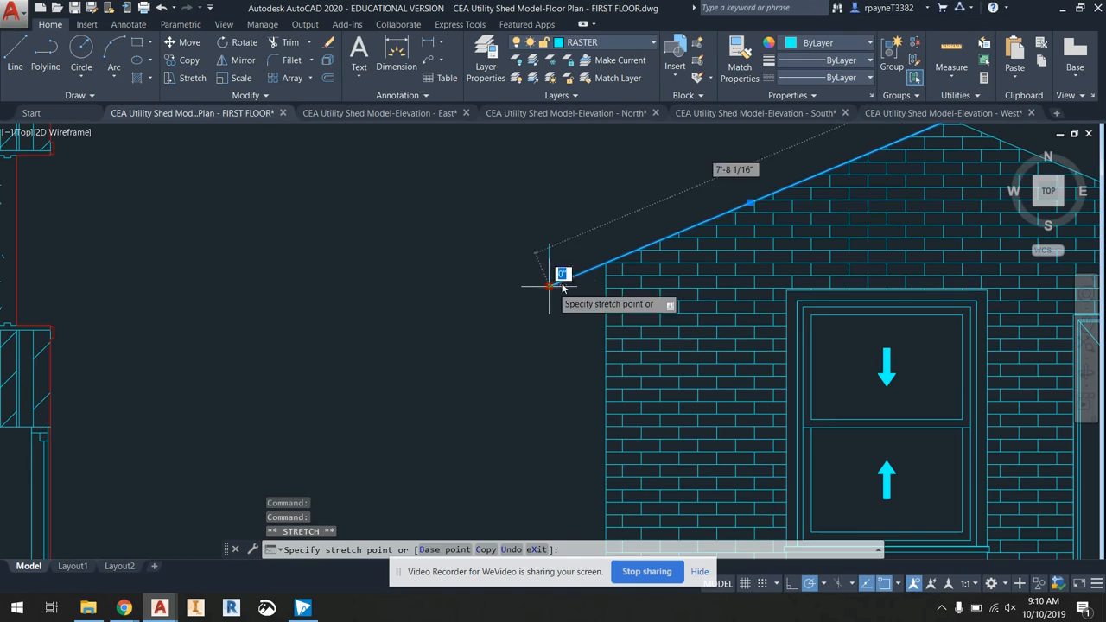
{"action": "key", "text": "Escape"}
{"action": "left_click", "coordinate": [572, 295]}
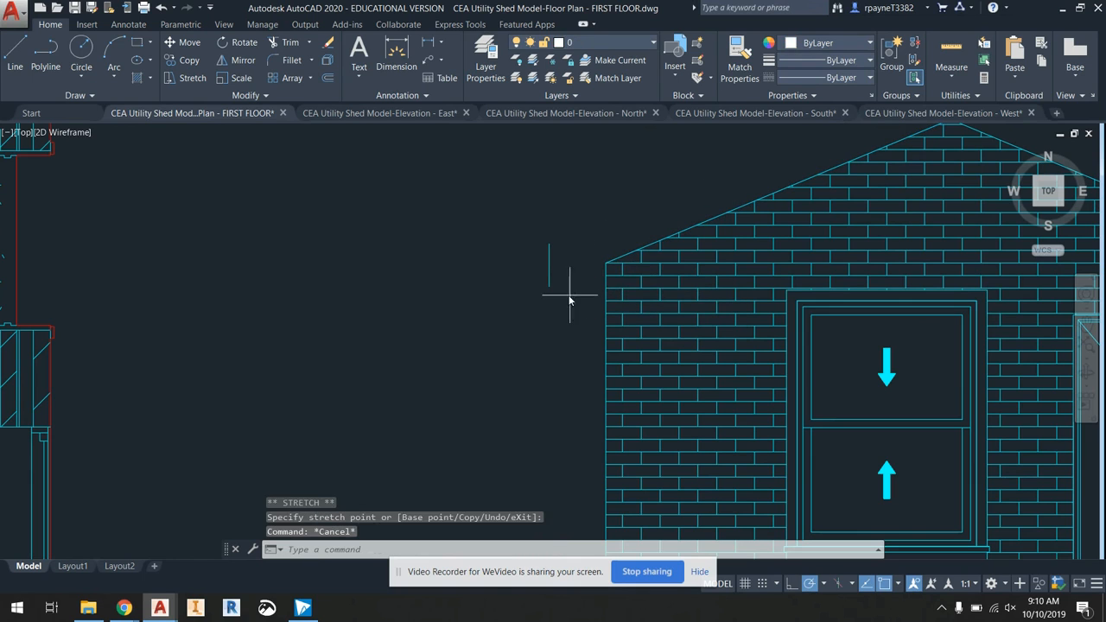
{"action": "left_click", "coordinate": [505, 263]}
{"action": "key", "text": "Delete"}
{"action": "scroll", "coordinate": [506, 262], "scroll_direction": "down", "scroll_amount": 4}
{"action": "scroll", "coordinate": [821, 255], "scroll_direction": "up", "scroll_amount": 4}
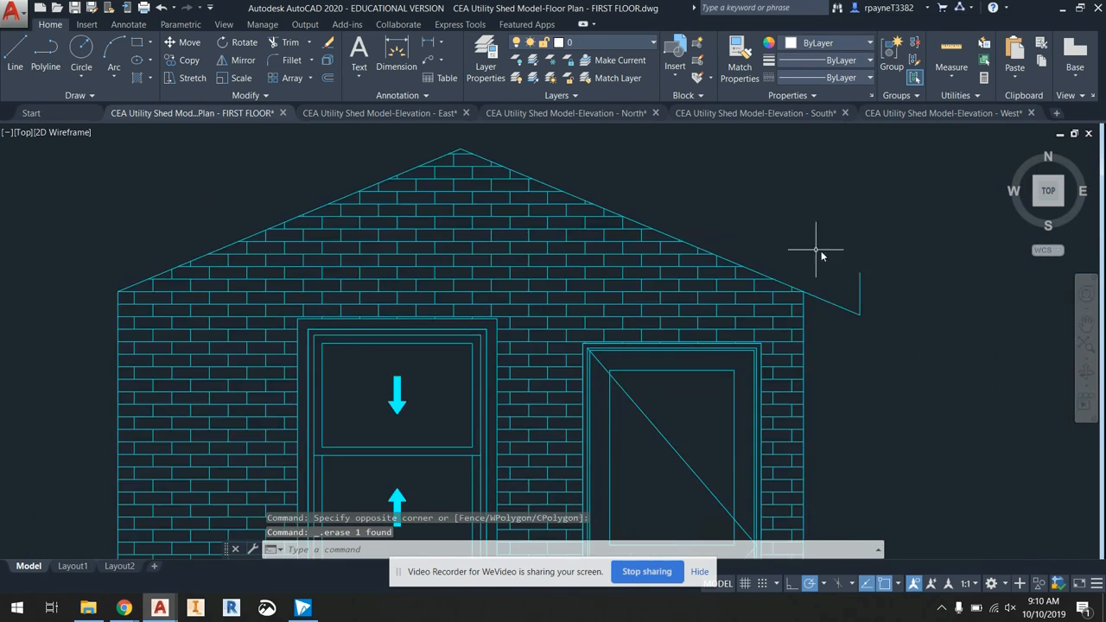
- Trim the east elevation's right roof slope line at the outer wall edge and delete the leftover eave line
{"action": "left_click", "coordinate": [285, 42]}
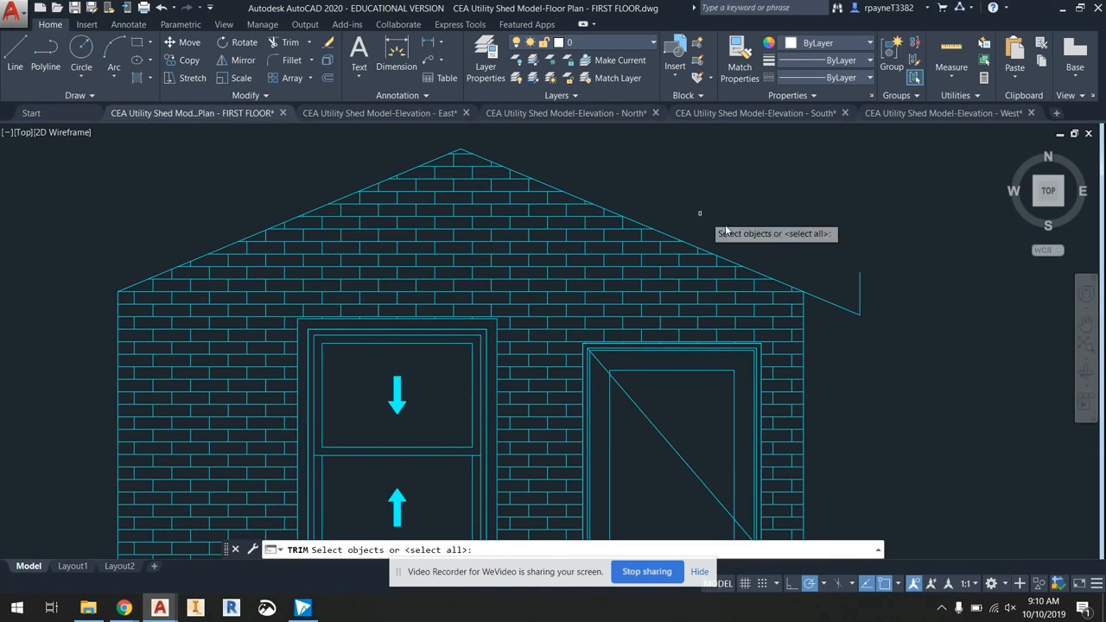
{"action": "left_click", "coordinate": [804, 318]}
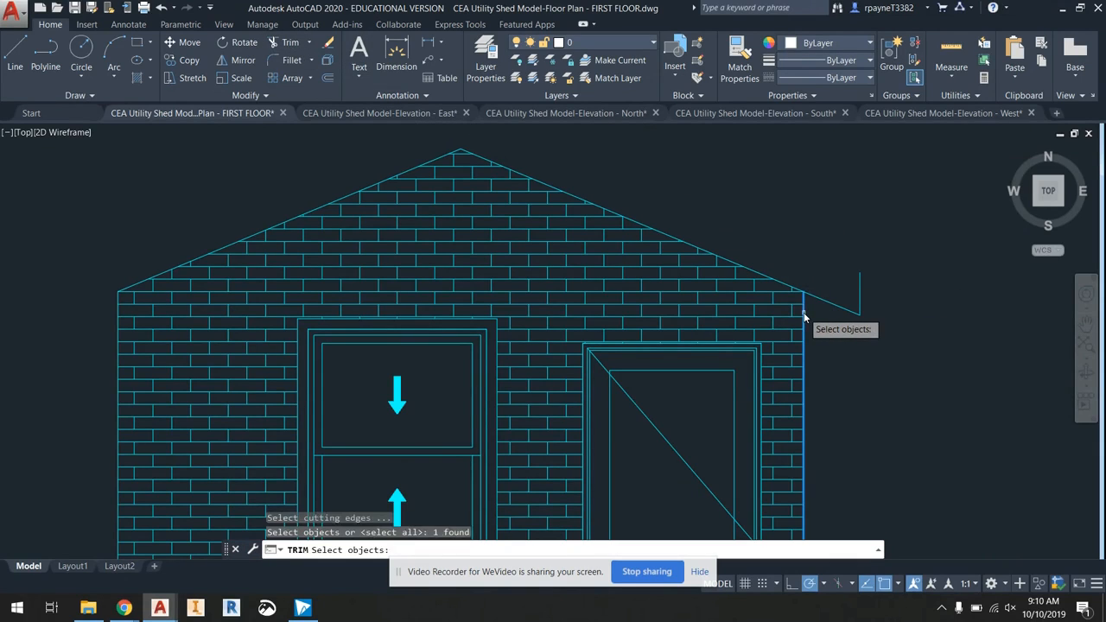
{"action": "key", "text": "Return"}
{"action": "left_click", "coordinate": [822, 299]}
{"action": "key", "text": "Escape"}
{"action": "left_click", "coordinate": [884, 318]}
{"action": "left_click", "coordinate": [844, 281]}
{"action": "key", "text": "Delete"}
- Delete the three foundation lines beneath the east elevation's brick wall
{"action": "scroll", "coordinate": [834, 264], "scroll_direction": "down", "scroll_amount": 4}
{"action": "scroll", "coordinate": [849, 298], "scroll_direction": "up", "scroll_amount": 6}
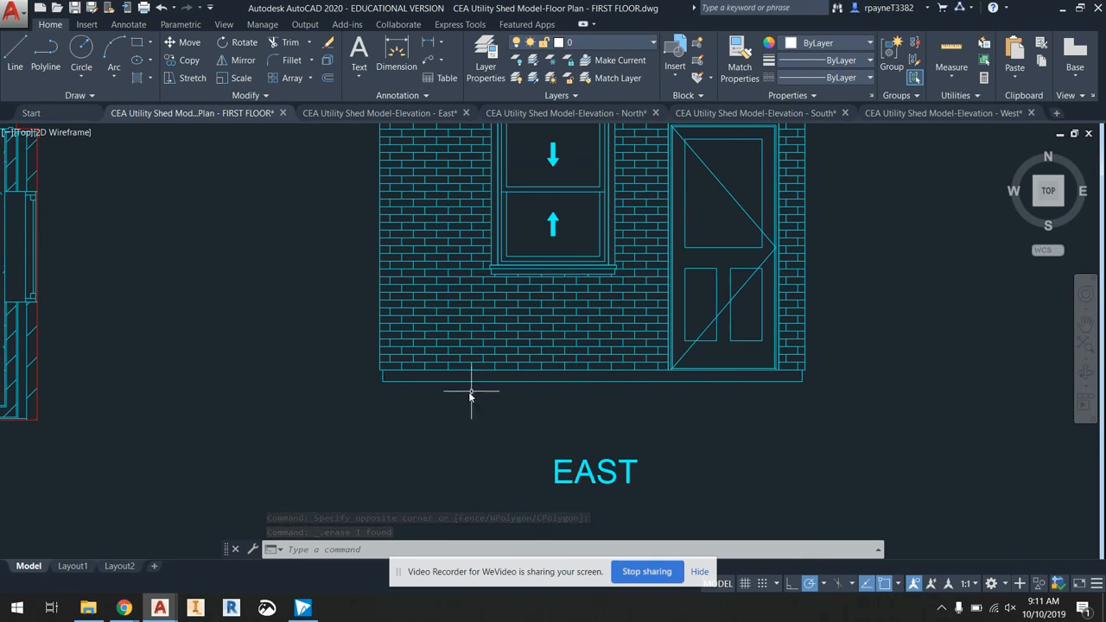
{"action": "scroll", "coordinate": [387, 384], "scroll_direction": "down", "scroll_amount": 4}
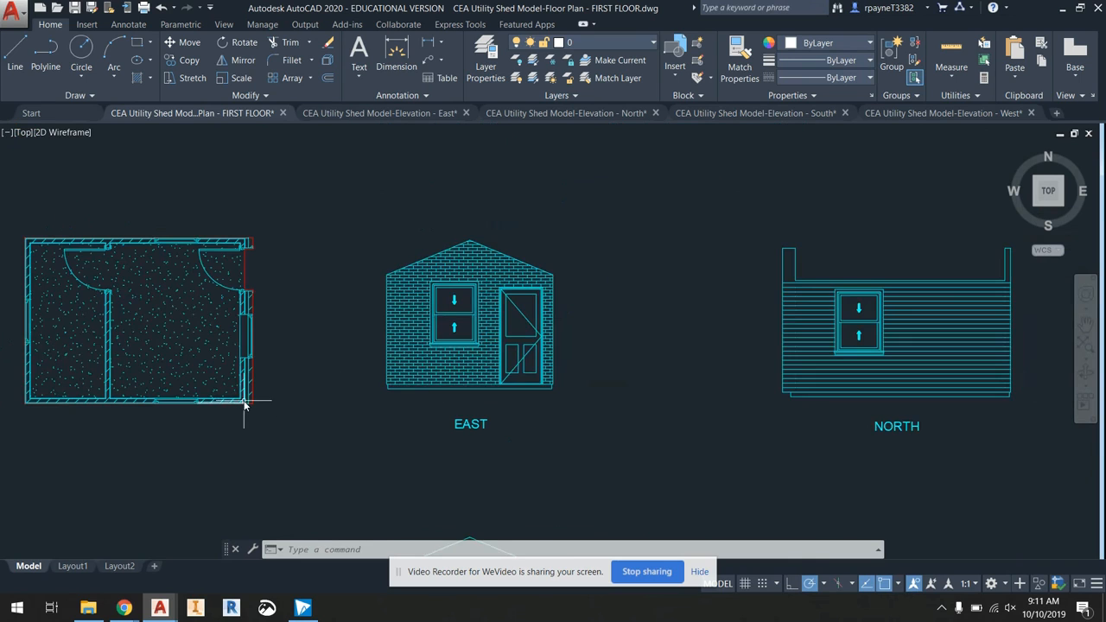
{"action": "scroll", "coordinate": [404, 383], "scroll_direction": "up", "scroll_amount": 4}
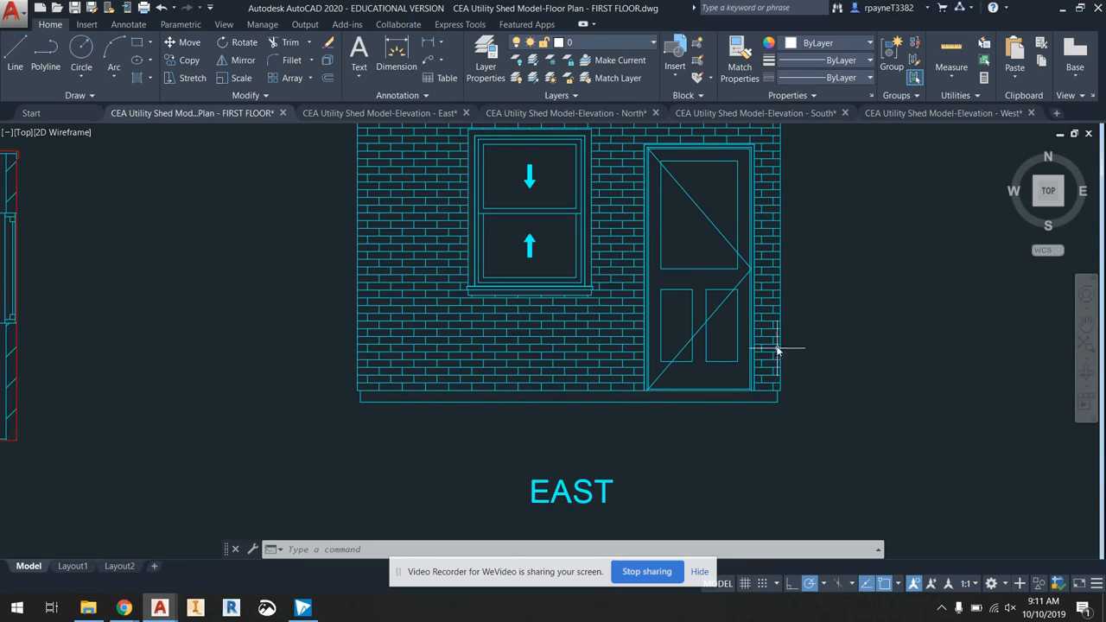
{"action": "scroll", "coordinate": [329, 413], "scroll_direction": "down", "scroll_amount": 2}
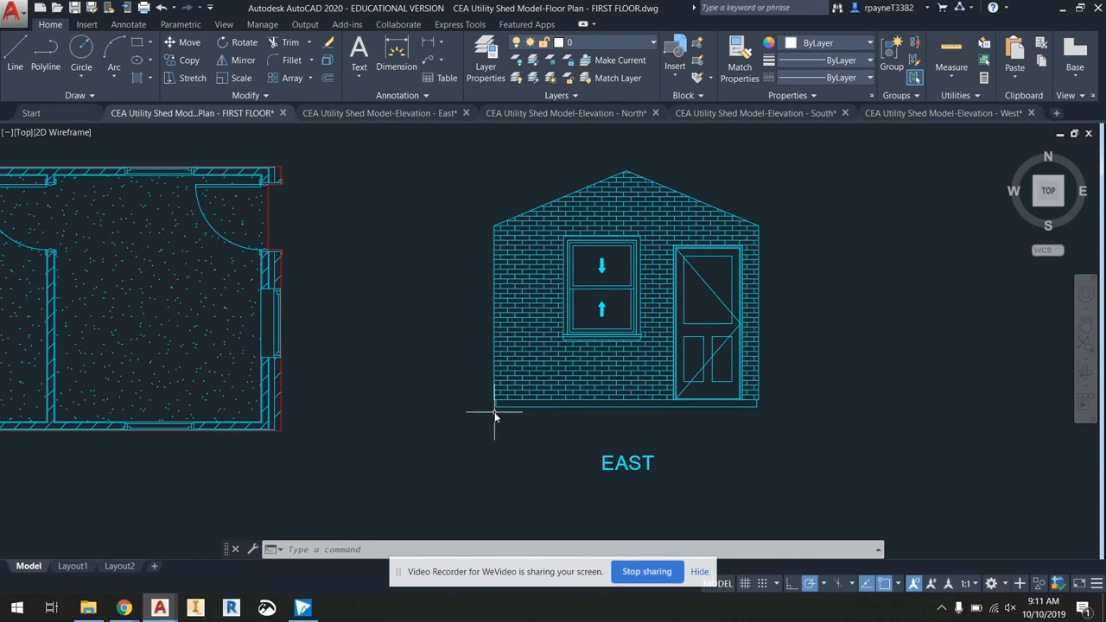
{"action": "scroll", "coordinate": [494, 415], "scroll_direction": "up", "scroll_amount": 5}
{"action": "scroll", "coordinate": [491, 376], "scroll_direction": "down", "scroll_amount": 3}
{"action": "scroll", "coordinate": [494, 377], "scroll_direction": "up", "scroll_amount": 2}
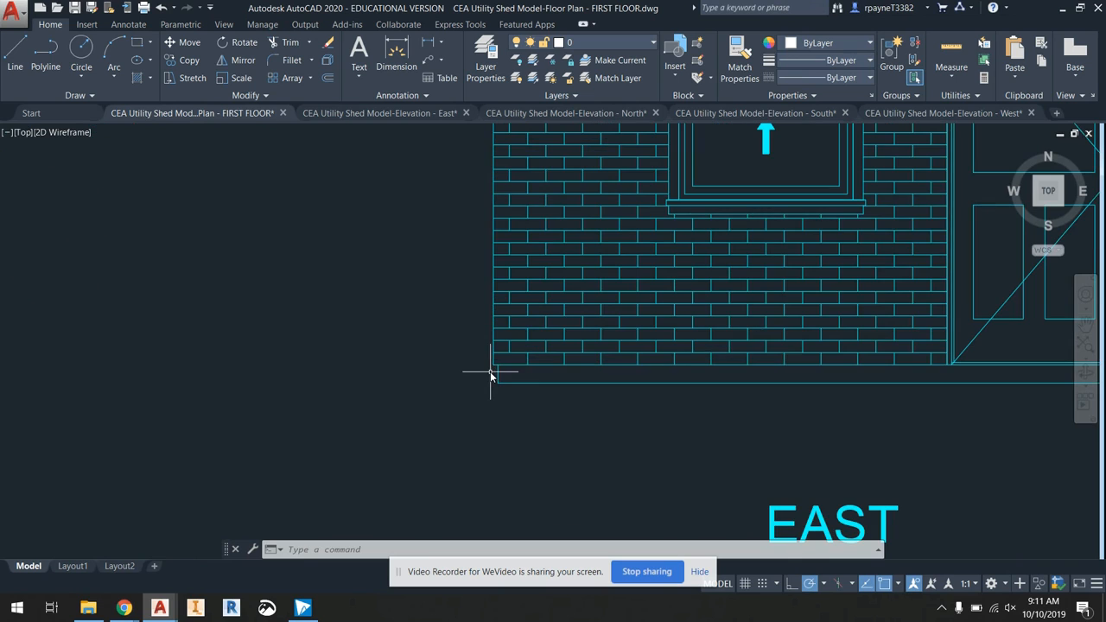
{"action": "scroll", "coordinate": [402, 396], "scroll_direction": "down", "scroll_amount": 2}
{"action": "left_click", "coordinate": [888, 394]}
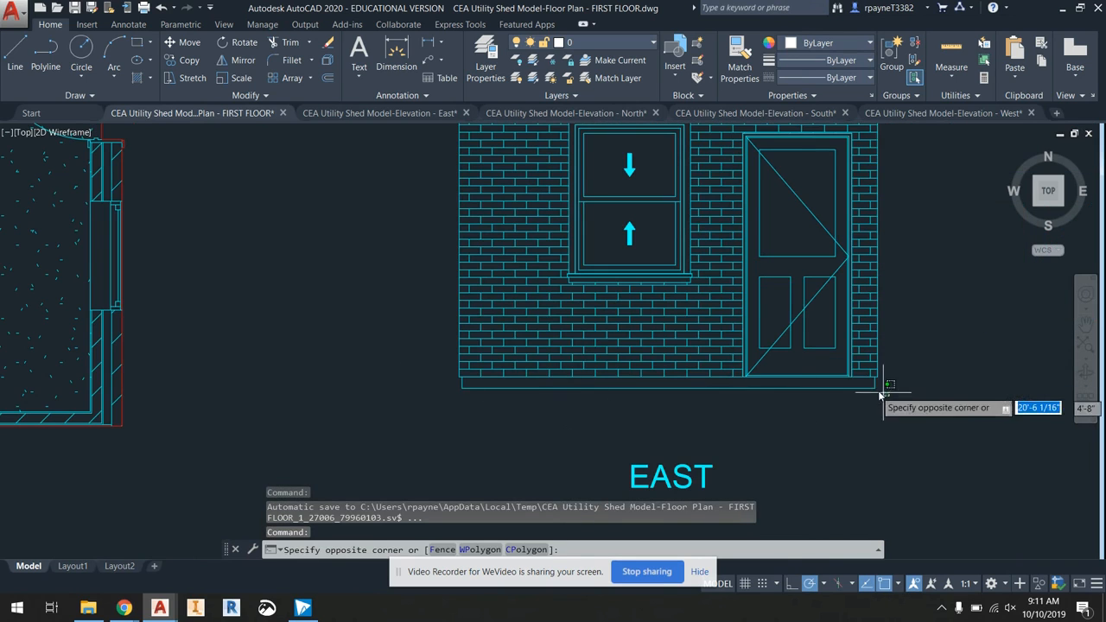
{"action": "left_click", "coordinate": [457, 387]}
{"action": "key", "text": "Delete"}
- Assign the east elevation's whole outer outline, including all base segments, both wall edges and both roof slopes, to the VECTOR layer
{"action": "scroll", "coordinate": [474, 416], "scroll_direction": "down", "scroll_amount": 3}
{"action": "scroll", "coordinate": [622, 372], "scroll_direction": "up", "scroll_amount": 5}
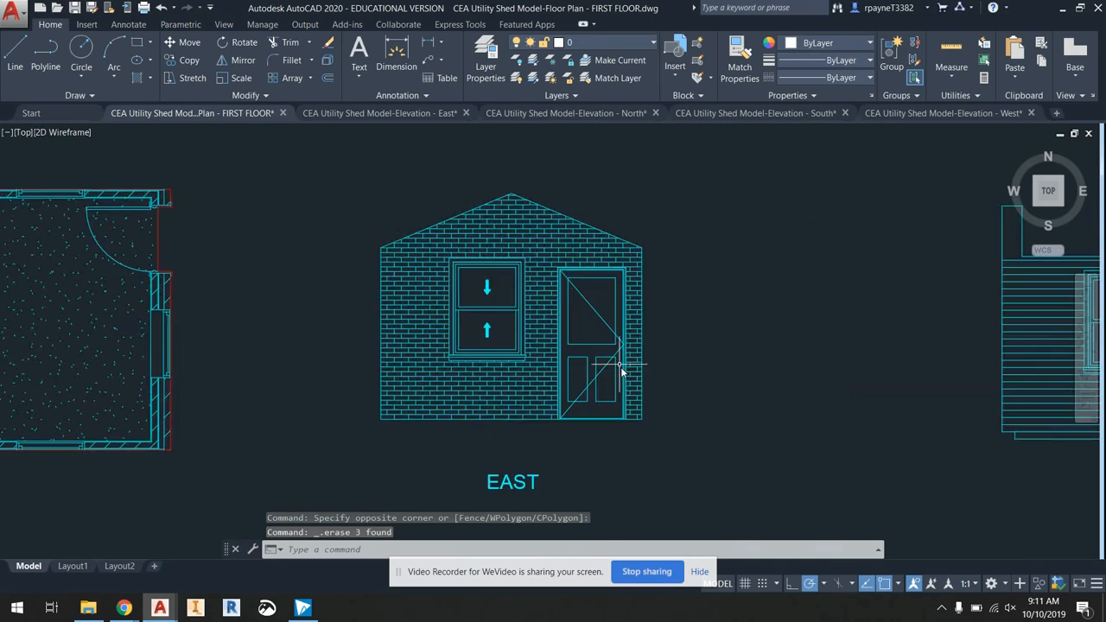
{"action": "left_click", "coordinate": [626, 402]}
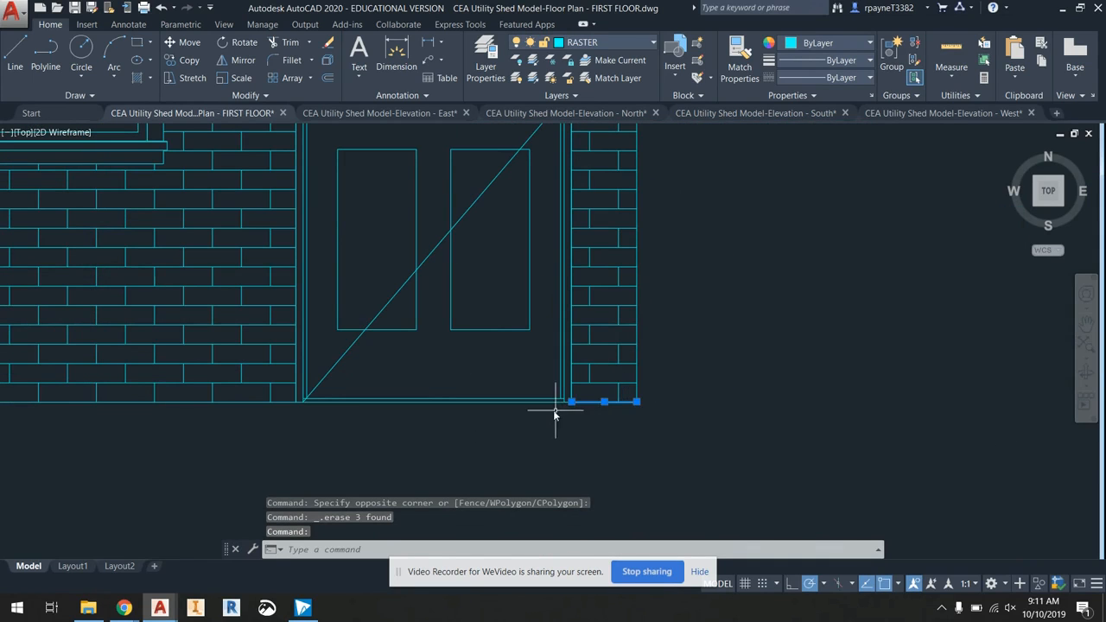
{"action": "scroll", "coordinate": [538, 404], "scroll_direction": "up", "scroll_amount": 6}
{"action": "left_click", "coordinate": [536, 409]}
{"action": "left_click", "coordinate": [677, 412]}
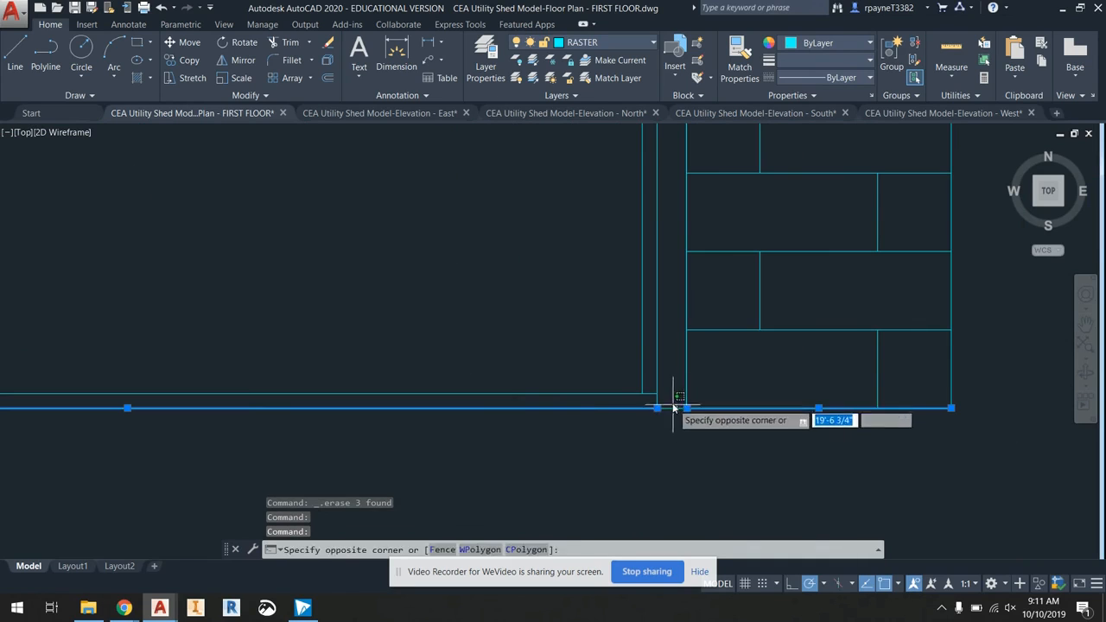
{"action": "left_click", "coordinate": [674, 404]}
{"action": "scroll", "coordinate": [706, 416], "scroll_direction": "down", "scroll_amount": 3}
{"action": "scroll", "coordinate": [366, 426], "scroll_direction": "up", "scroll_amount": 2}
{"action": "scroll", "coordinate": [365, 425], "scroll_direction": "up", "scroll_amount": 2}
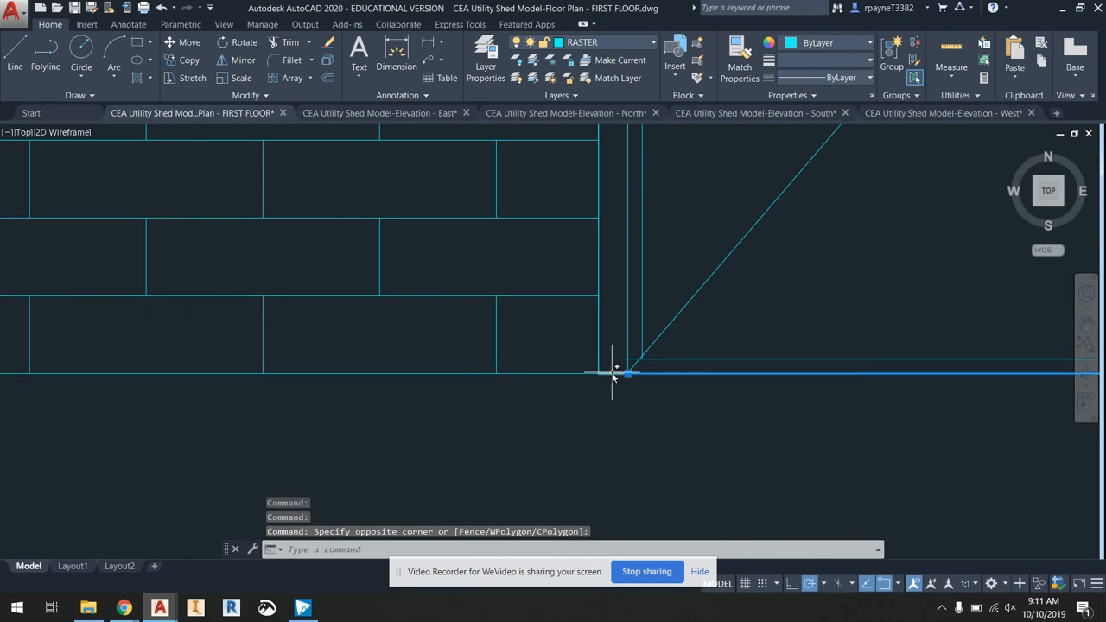
{"action": "left_click", "coordinate": [609, 373]}
{"action": "scroll", "coordinate": [735, 428], "scroll_direction": "down", "scroll_amount": 4}
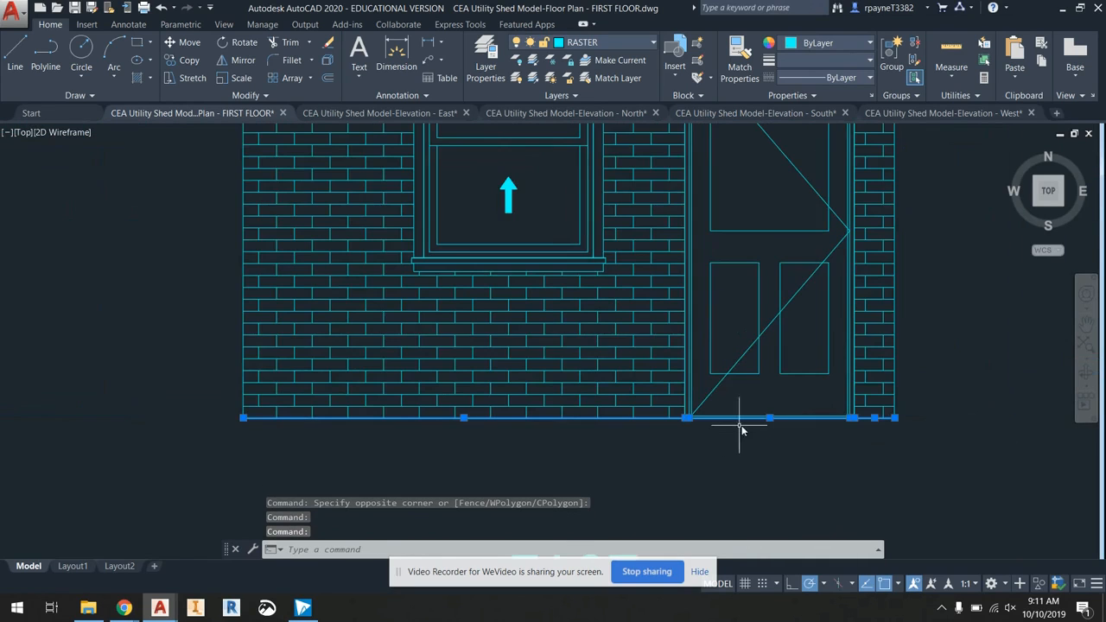
{"action": "scroll", "coordinate": [234, 400], "scroll_direction": "up", "scroll_amount": 2}
{"action": "scroll", "coordinate": [257, 453], "scroll_direction": "down", "scroll_amount": 5}
{"action": "scroll", "coordinate": [278, 297], "scroll_direction": "up", "scroll_amount": 5}
{"action": "left_click", "coordinate": [291, 278]}
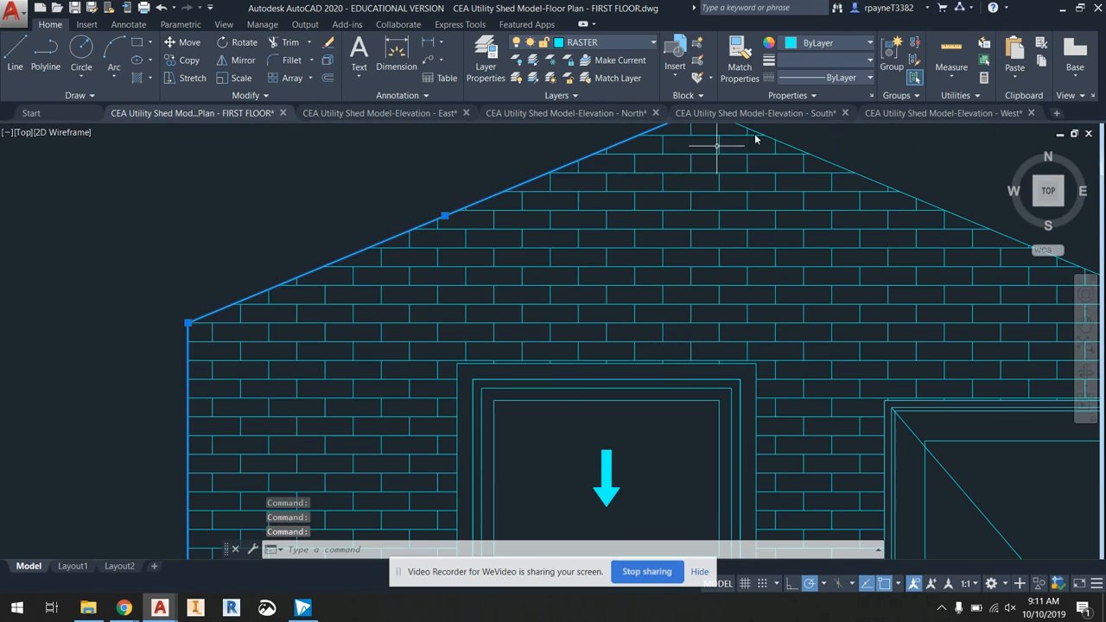
{"action": "left_click", "coordinate": [798, 148]}
{"action": "scroll", "coordinate": [734, 157], "scroll_direction": "down", "scroll_amount": 4}
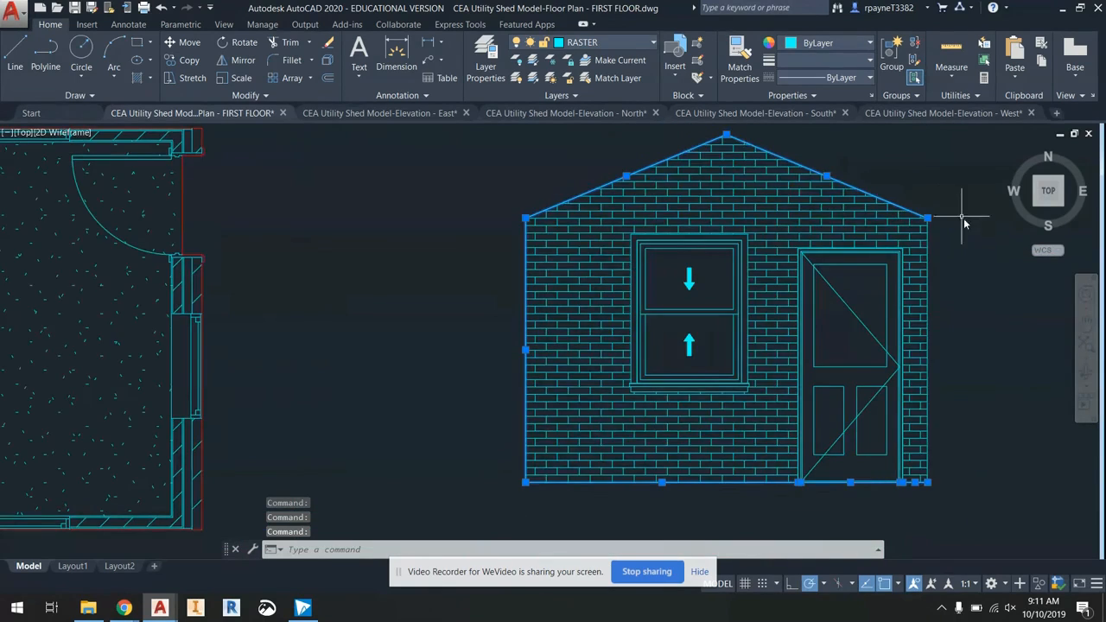
{"action": "scroll", "coordinate": [902, 233], "scroll_direction": "up", "scroll_amount": 5}
{"action": "left_click", "coordinate": [813, 201]}
{"action": "scroll", "coordinate": [817, 200], "scroll_direction": "down", "scroll_amount": 6}
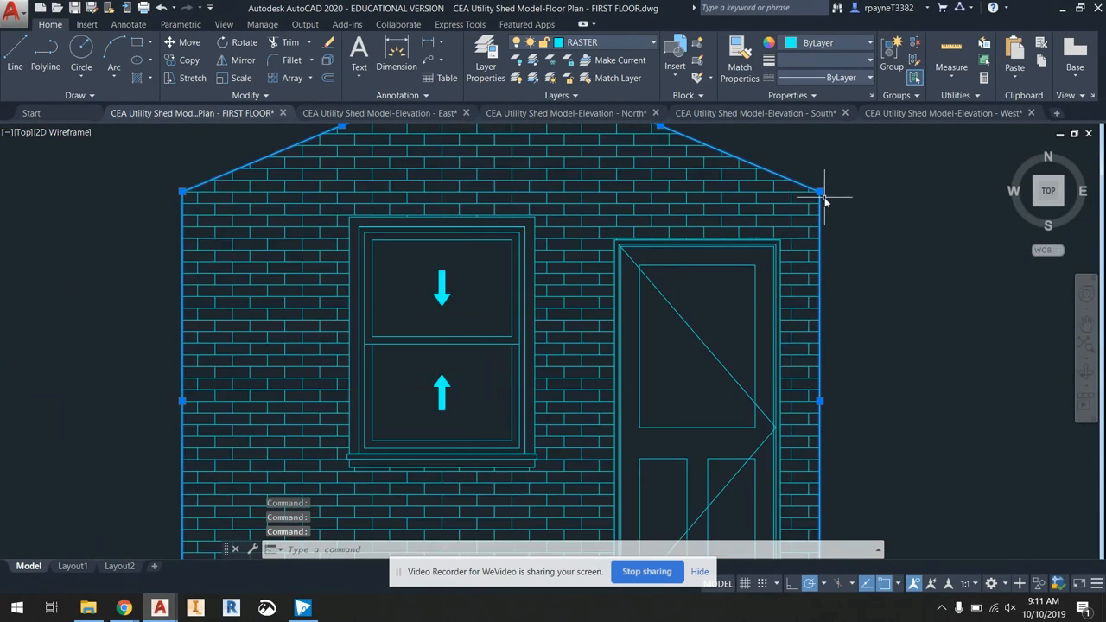
{"action": "scroll", "coordinate": [894, 327], "scroll_direction": "up", "scroll_amount": 2}
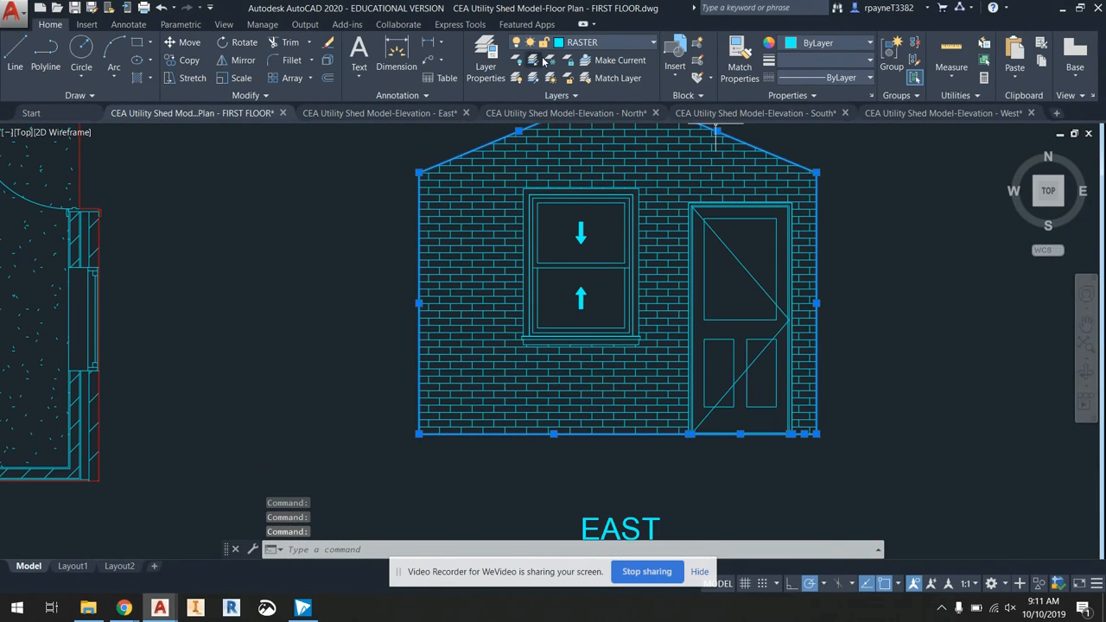
{"action": "left_click", "coordinate": [596, 42]}
{"action": "left_click", "coordinate": [570, 388]}
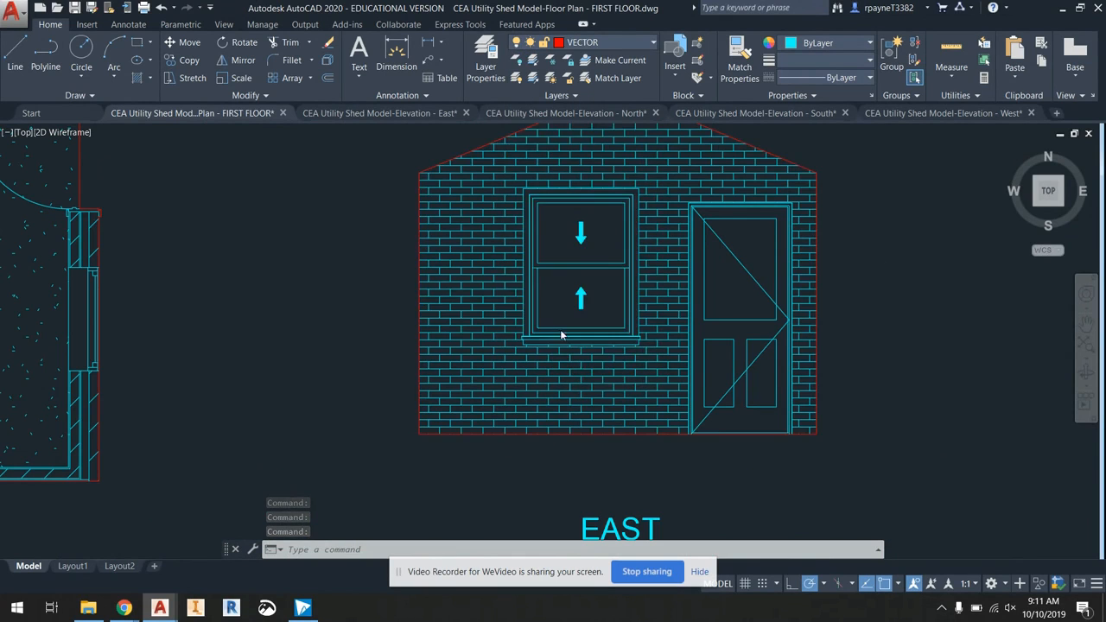
{"action": "scroll", "coordinate": [523, 322], "scroll_direction": "down", "scroll_amount": 3}
{"action": "key", "text": "Escape"}
- Delete the foundation lines beneath the north elevation's siding
{"action": "middle_click_drag", "start_coordinate": [881, 308], "coordinate": [562, 305]}
{"action": "scroll", "coordinate": [595, 320], "scroll_direction": "up", "scroll_amount": 1}
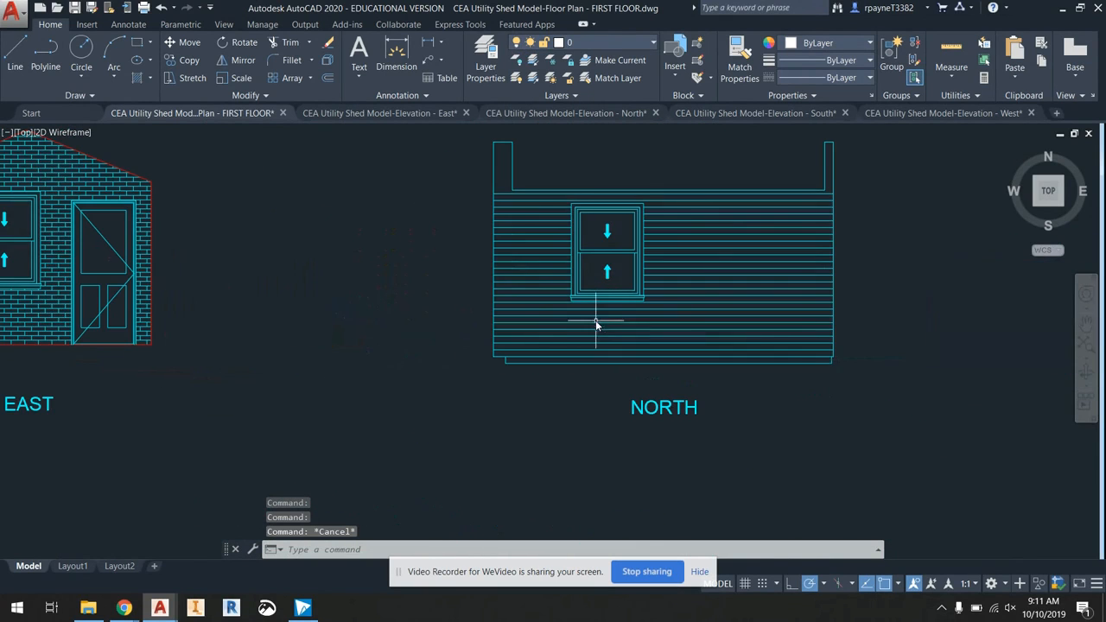
{"action": "scroll", "coordinate": [840, 363], "scroll_direction": "up", "scroll_amount": 2}
{"action": "left_click", "coordinate": [835, 366]}
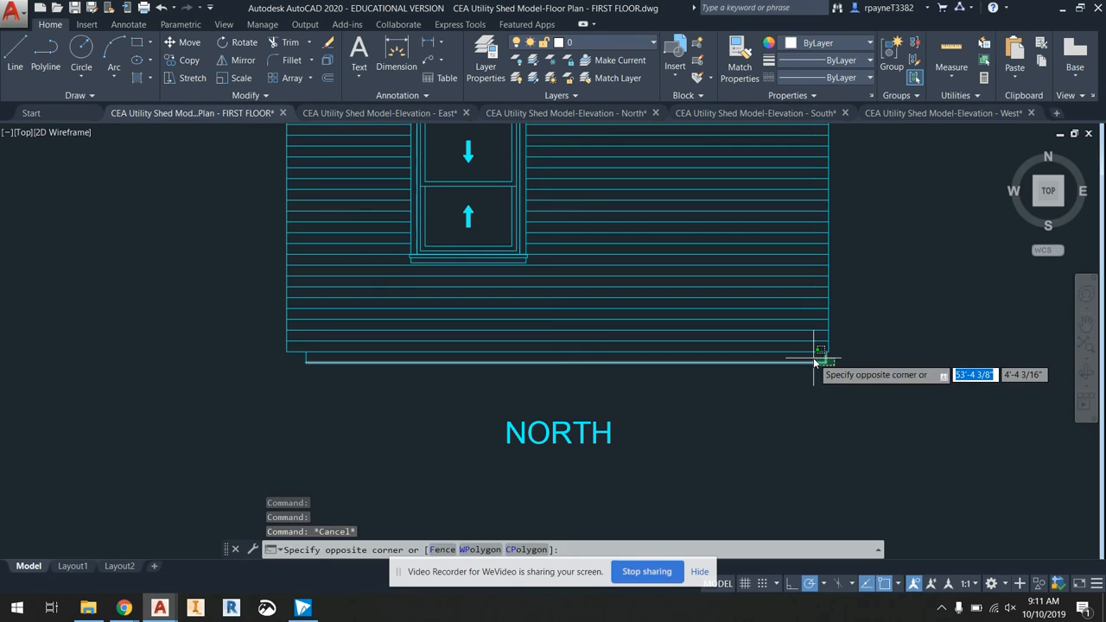
{"action": "left_click", "coordinate": [813, 359]}
{"action": "key", "text": "Delete"}
{"action": "left_click", "coordinate": [321, 366]}
{"action": "left_click", "coordinate": [301, 358]}
{"action": "key", "text": "Delete"}
- Stretch the north elevation's upper horizontal line at both ends to meet the outer vertical edges
{"action": "scroll", "coordinate": [336, 429], "scroll_direction": "down", "scroll_amount": 3}
{"action": "scroll", "coordinate": [321, 254], "scroll_direction": "up", "scroll_amount": 5}
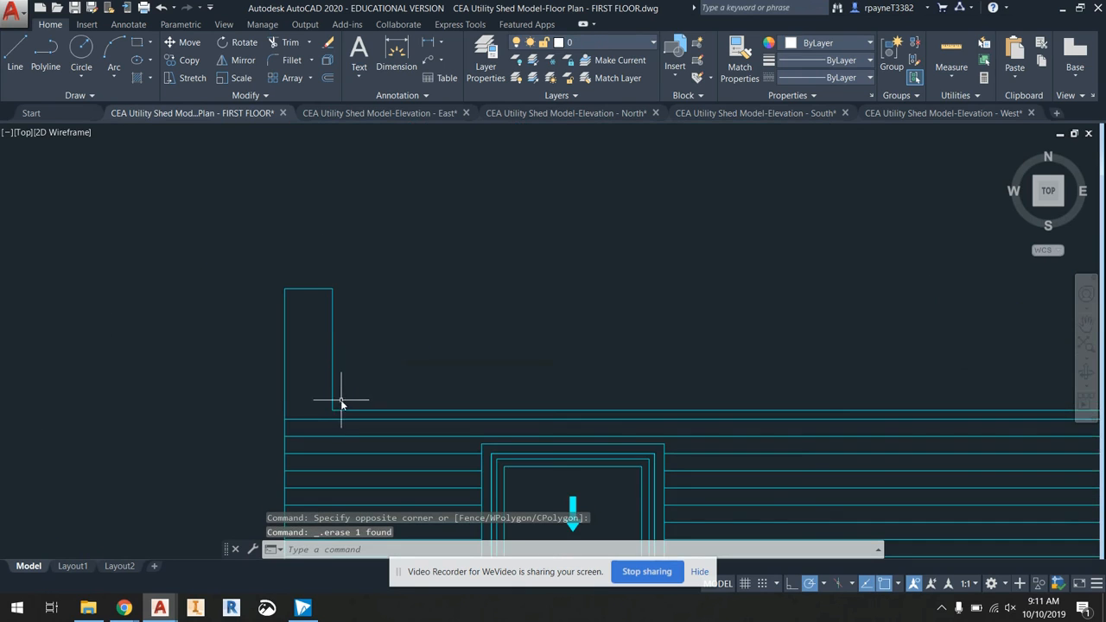
{"action": "left_click", "coordinate": [345, 411]}
{"action": "left_click", "coordinate": [336, 414]}
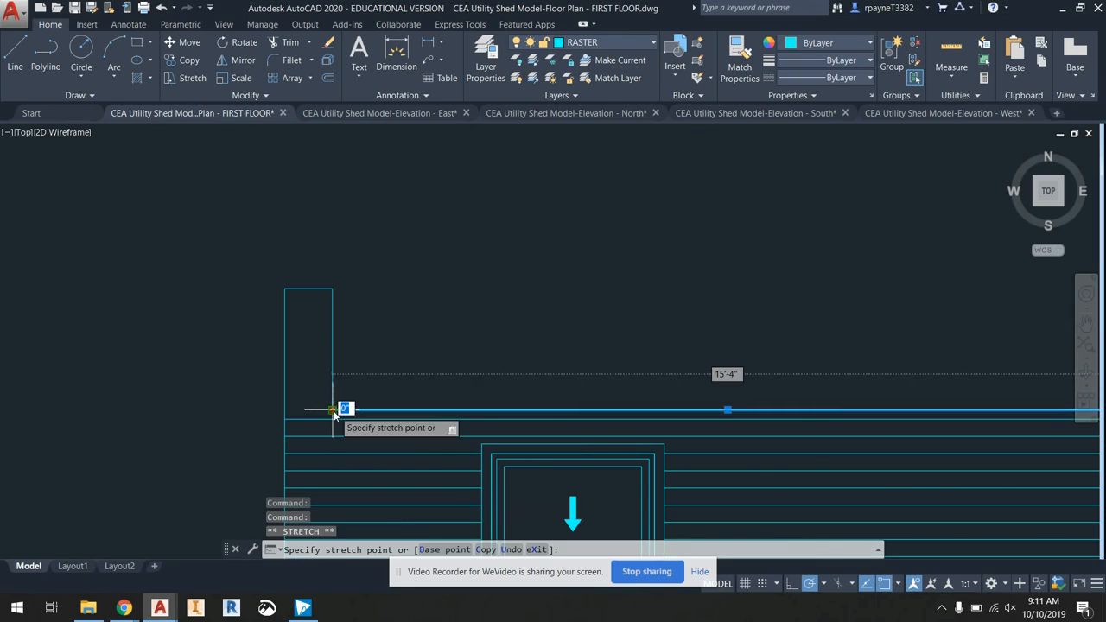
{"action": "left_click", "coordinate": [285, 411]}
{"action": "scroll", "coordinate": [267, 422], "scroll_direction": "down", "scroll_amount": 2}
{"action": "scroll", "coordinate": [661, 383], "scroll_direction": "up", "scroll_amount": 3}
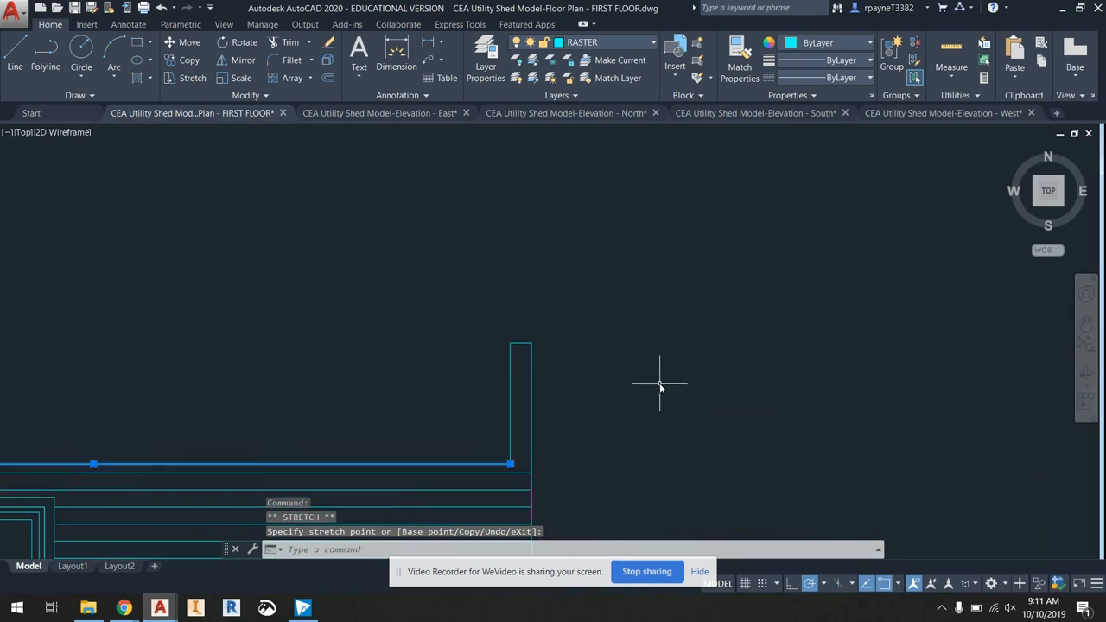
{"action": "middle_click_drag", "start_coordinate": [416, 501], "coordinate": [413, 431]}
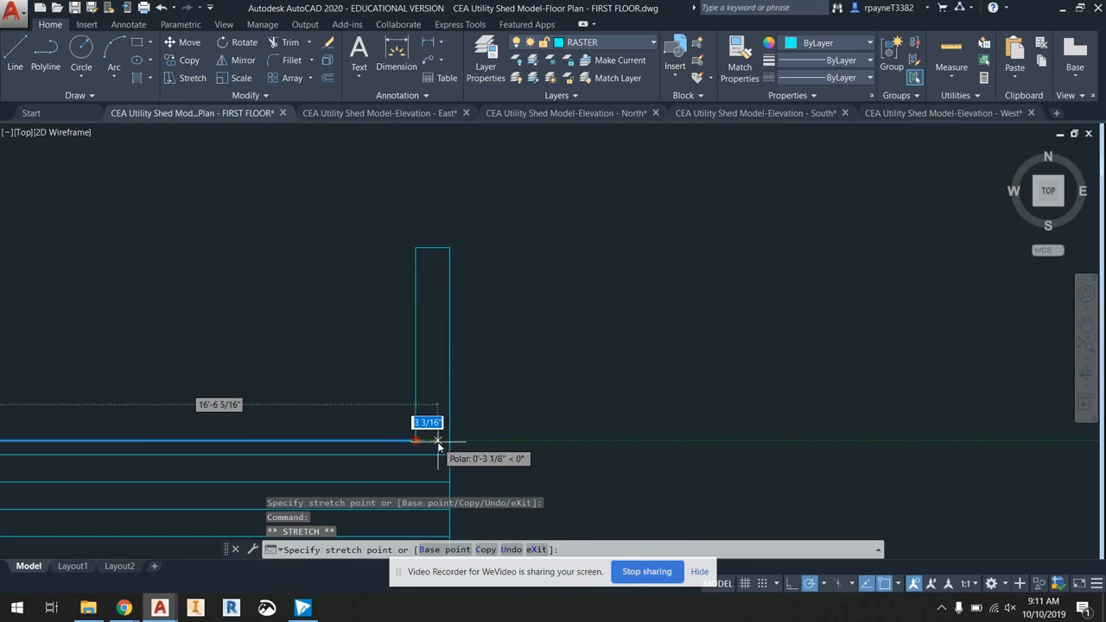
{"action": "left_click", "coordinate": [450, 442]}
{"action": "key", "text": "Escape"}
{"action": "left_click", "coordinate": [448, 420]}
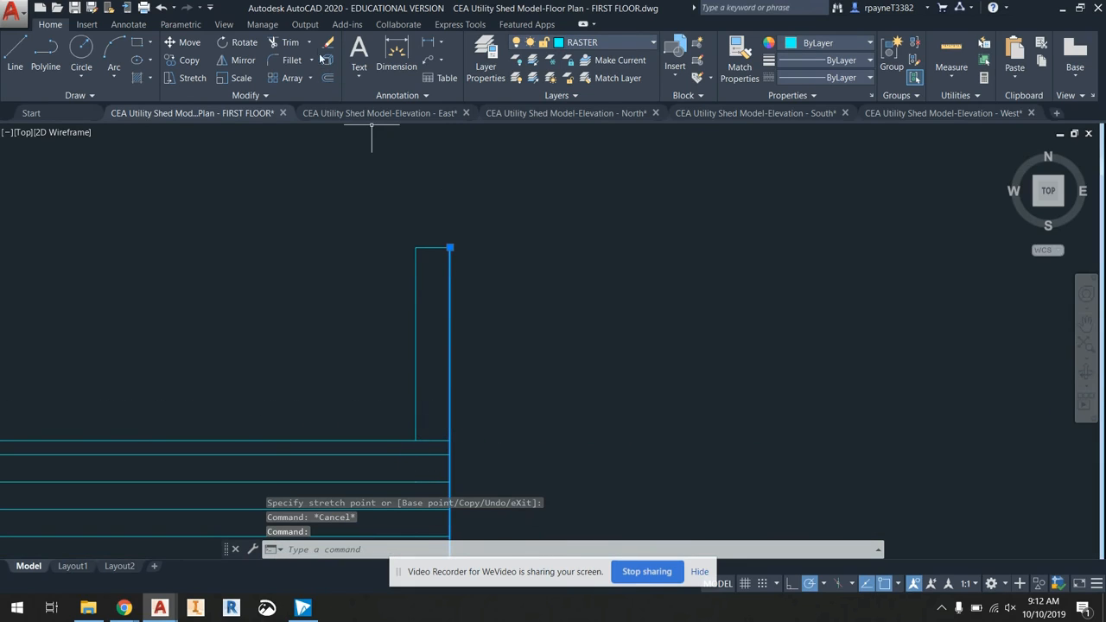
{"action": "left_click", "coordinate": [294, 44]}
{"action": "left_click", "coordinate": [433, 439]}
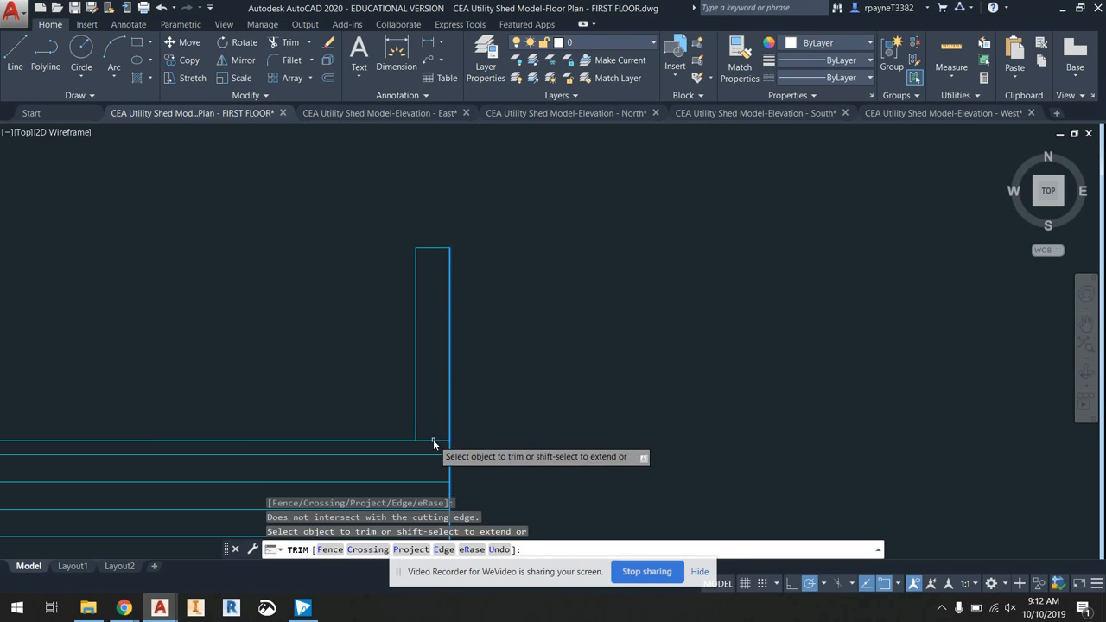
{"action": "key", "text": "Escape"}
- Trim the north elevation's two outer vertical edges where they rise above the upper horizontal line
{"action": "left_click", "coordinate": [291, 43]}
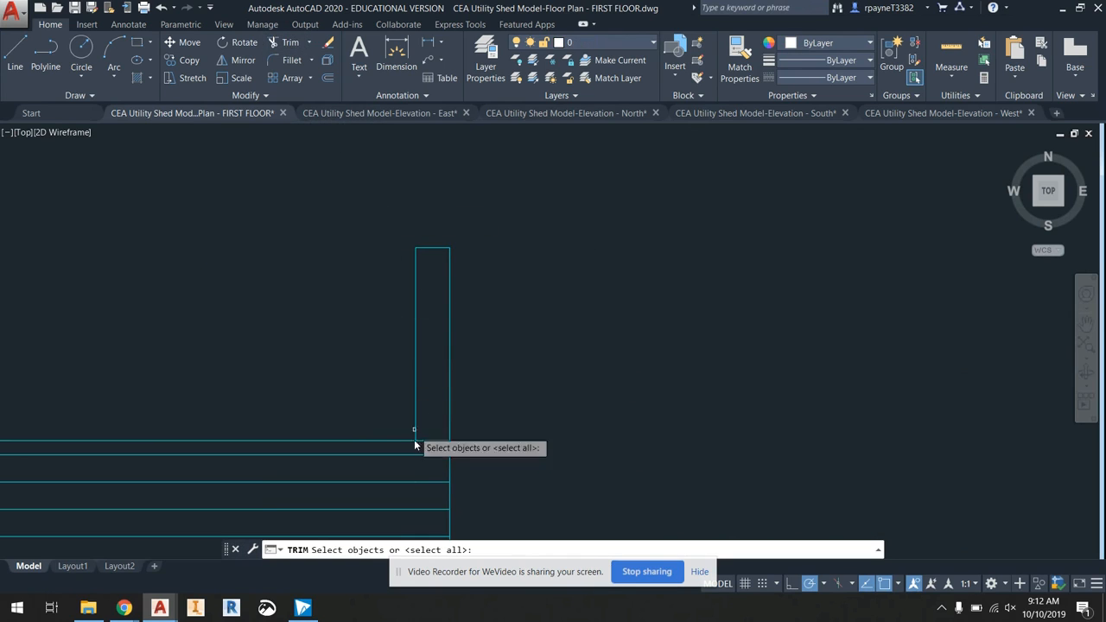
{"action": "left_click", "coordinate": [429, 439]}
{"action": "left_click", "coordinate": [427, 445]}
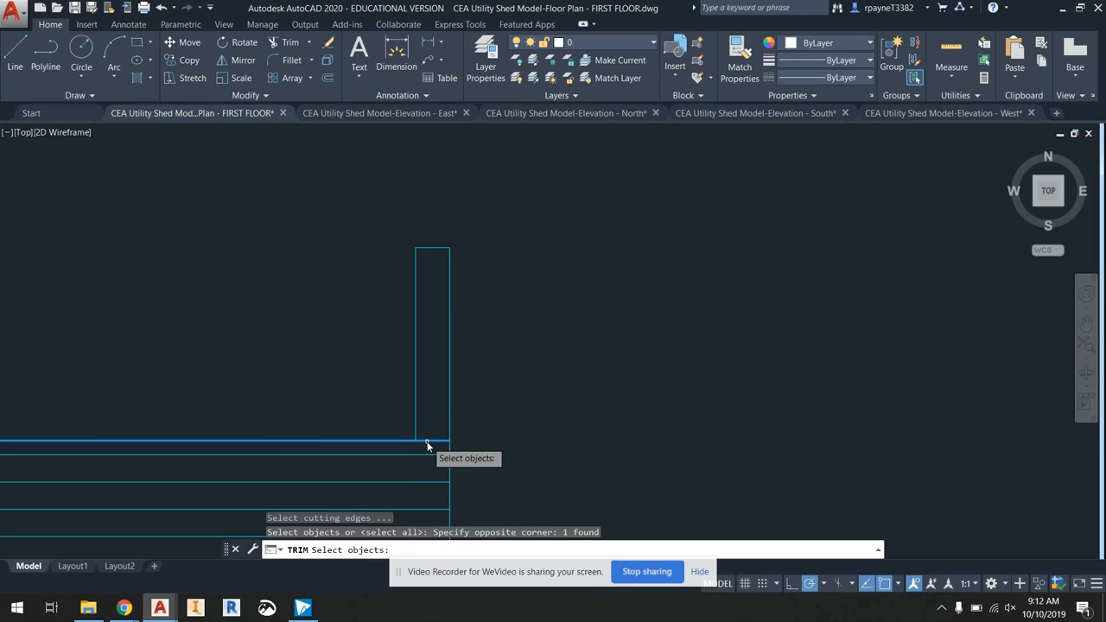
{"action": "key", "text": "Return"}
{"action": "scroll", "coordinate": [450, 417], "scroll_direction": "down", "scroll_amount": 3}
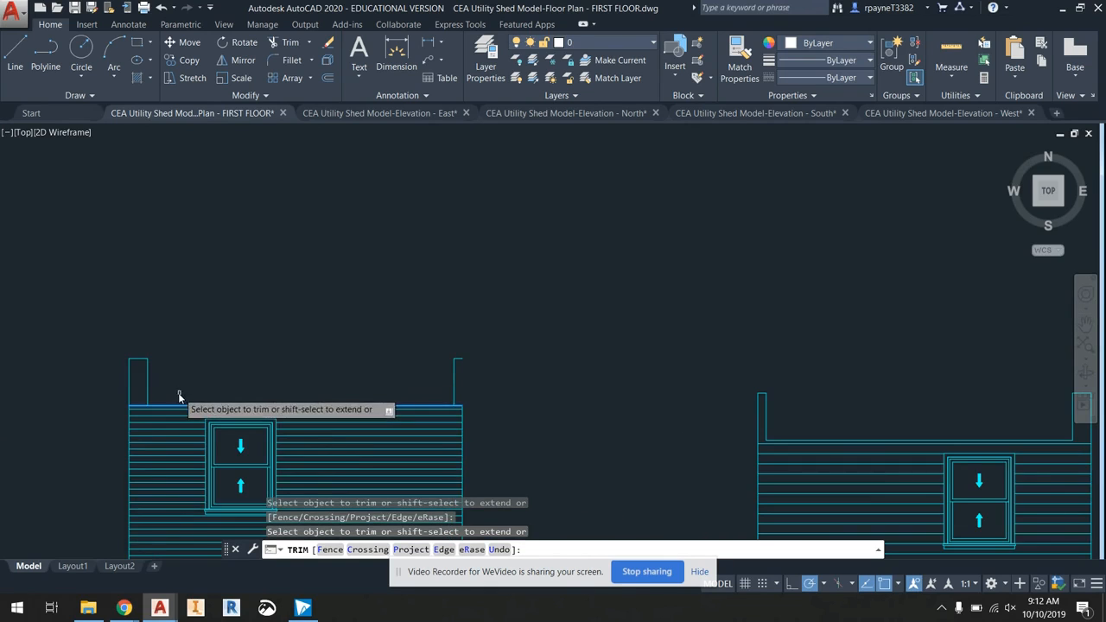
{"action": "middle_click_drag", "start_coordinate": [178, 394], "coordinate": [234, 373]}
{"action": "left_click", "coordinate": [184, 356]}
{"action": "key", "text": "Return"}
- Delete the four leftover roof-end lines above the north elevation
{"action": "left_click", "coordinate": [521, 364]}
{"action": "left_click", "coordinate": [167, 311]}
{"action": "key", "text": "Delete"}
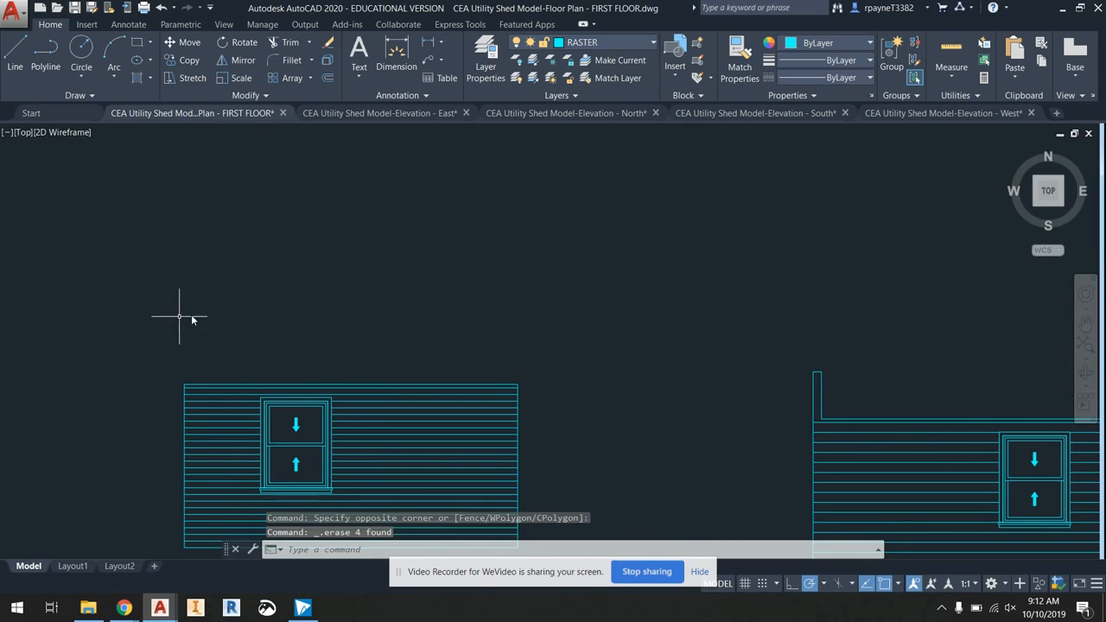
- Extend the south elevation's upper horizontal line to the outer vertical edge on its window side
{"action": "scroll", "coordinate": [225, 337], "scroll_direction": "down", "scroll_amount": 4}
{"action": "scroll", "coordinate": [265, 355], "scroll_direction": "up", "scroll_amount": 2}
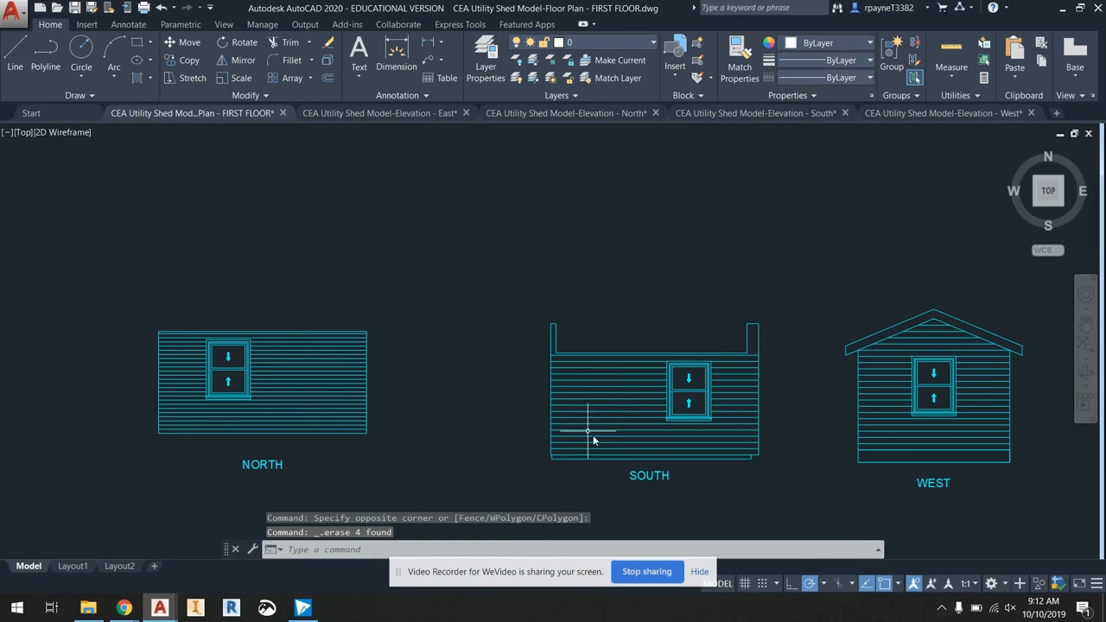
{"action": "scroll", "coordinate": [727, 351], "scroll_direction": "up", "scroll_amount": 2}
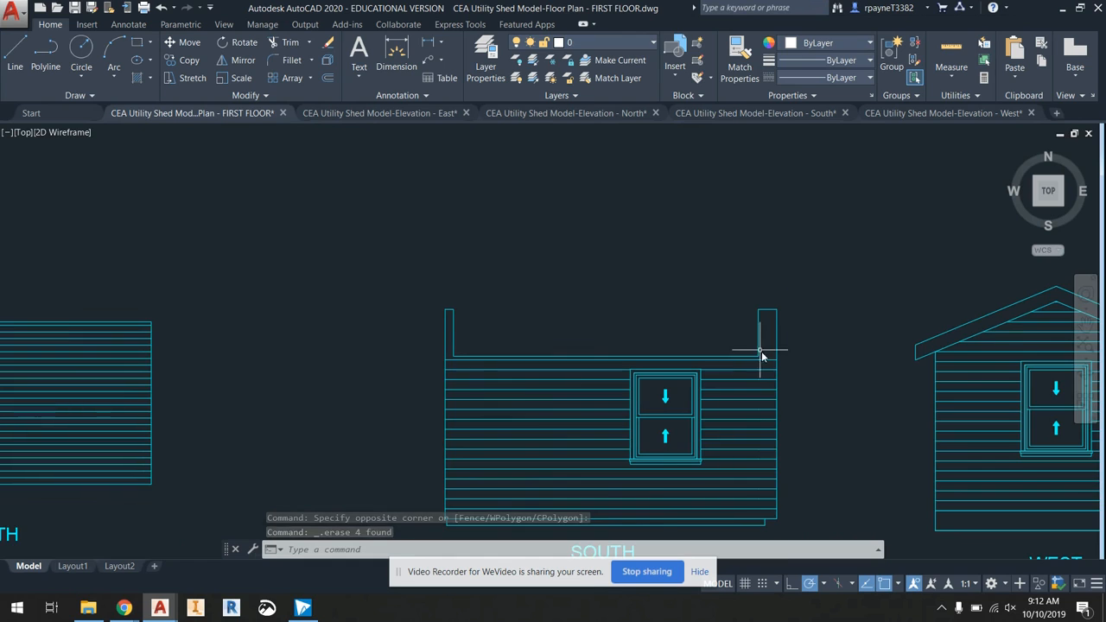
{"action": "scroll", "coordinate": [762, 351], "scroll_direction": "up", "scroll_amount": 3}
{"action": "scroll", "coordinate": [414, 214], "scroll_direction": "down", "scroll_amount": 1}
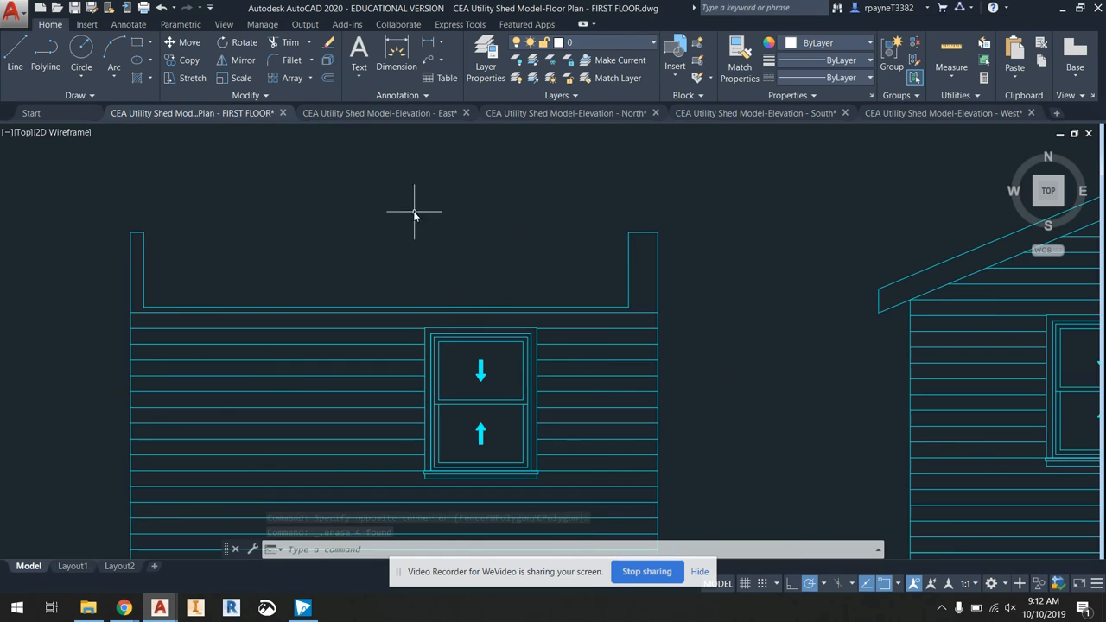
{"action": "left_click", "coordinate": [311, 48]}
{"action": "left_click", "coordinate": [291, 78]}
{"action": "scroll", "coordinate": [648, 328], "scroll_direction": "up", "scroll_amount": 2}
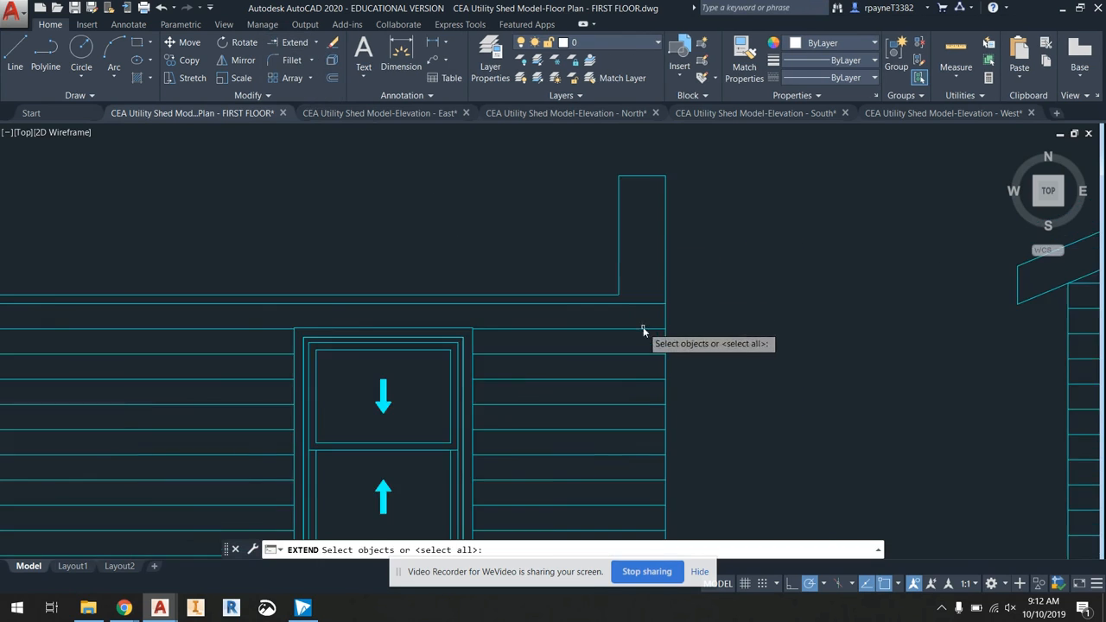
{"action": "left_click", "coordinate": [665, 288]}
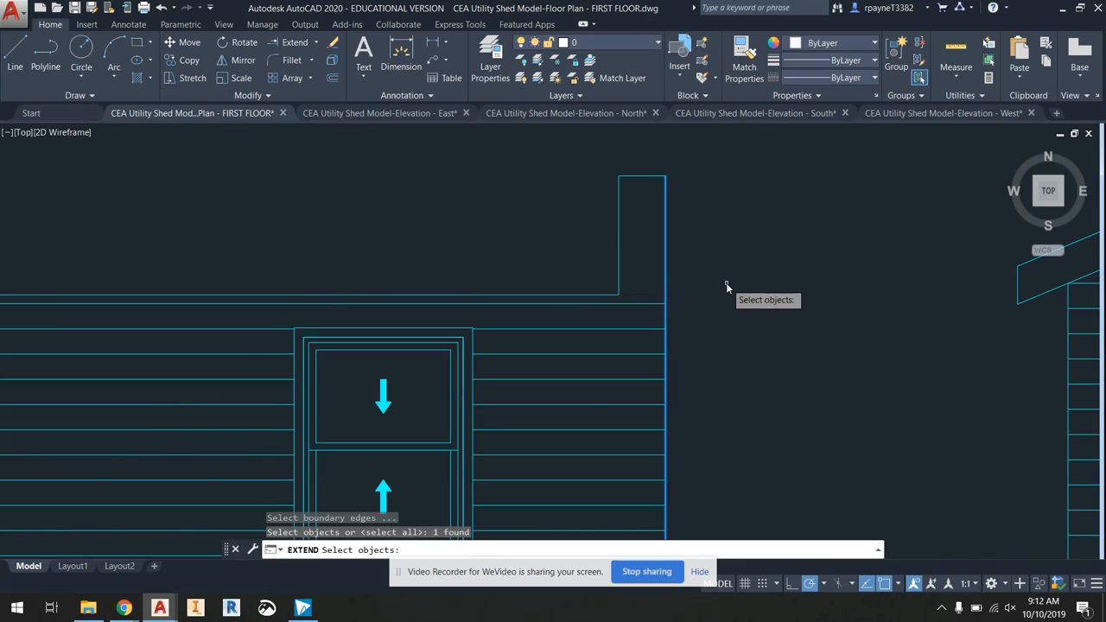
{"action": "right_click", "coordinate": [726, 285]}
{"action": "middle_click_drag", "start_coordinate": [251, 294], "coordinate": [492, 283]}
{"action": "left_click", "coordinate": [330, 284]}
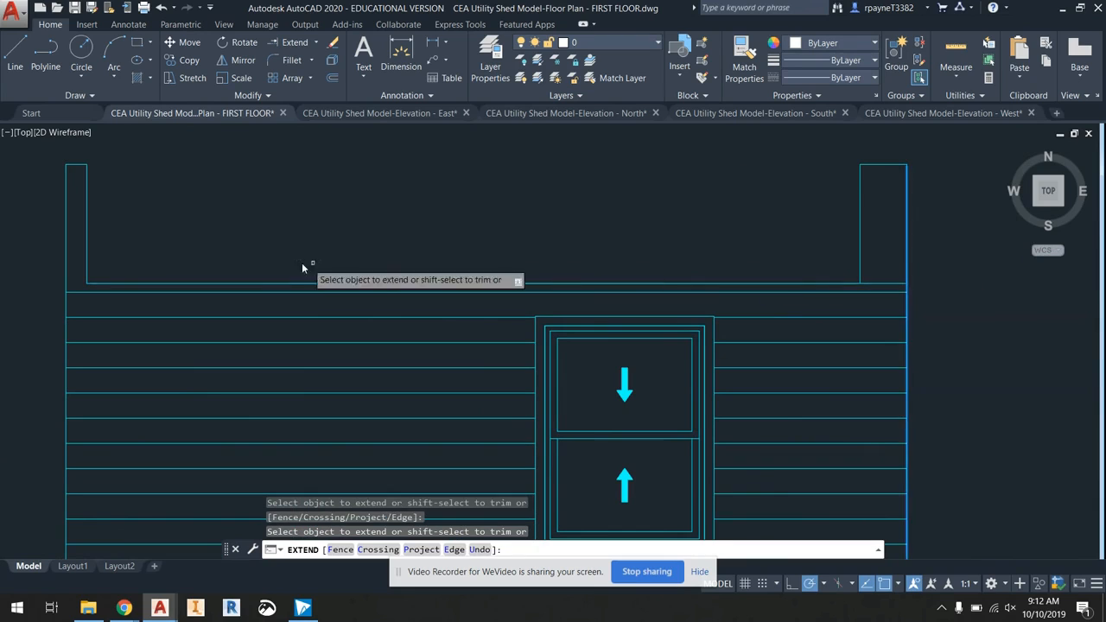
{"action": "right_click", "coordinate": [37, 274]}
- Extend the same upper line of the south elevation to the opposite outer vertical edge
{"action": "right_click", "coordinate": [36, 274]}
{"action": "left_click", "coordinate": [66, 267]}
{"action": "right_click", "coordinate": [66, 267]}
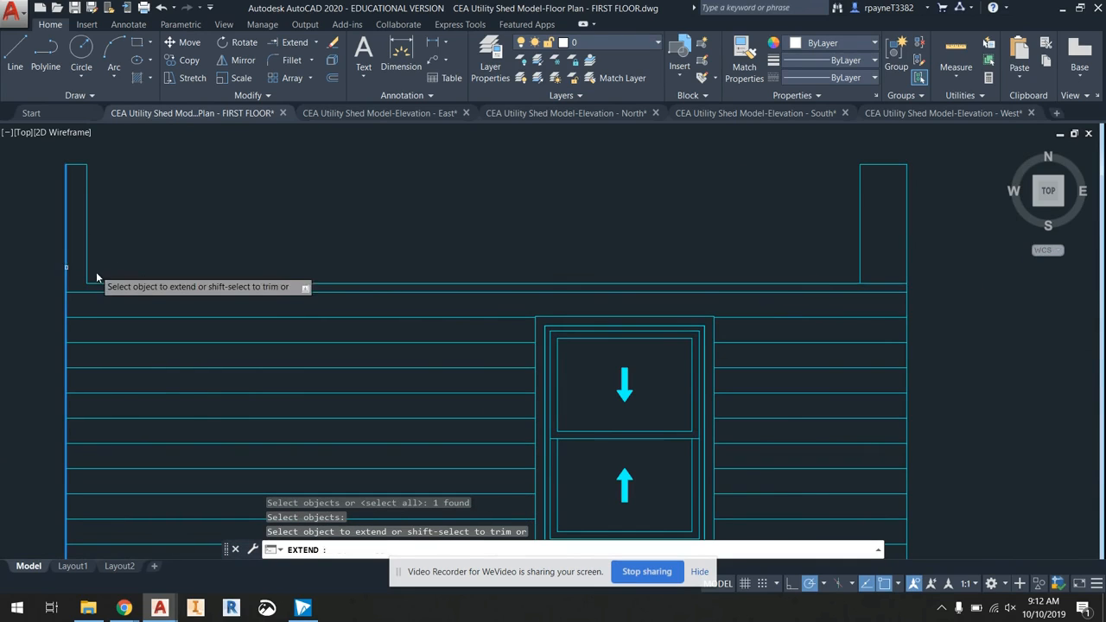
{"action": "left_click", "coordinate": [104, 283]}
{"action": "right_click", "coordinate": [98, 279]}
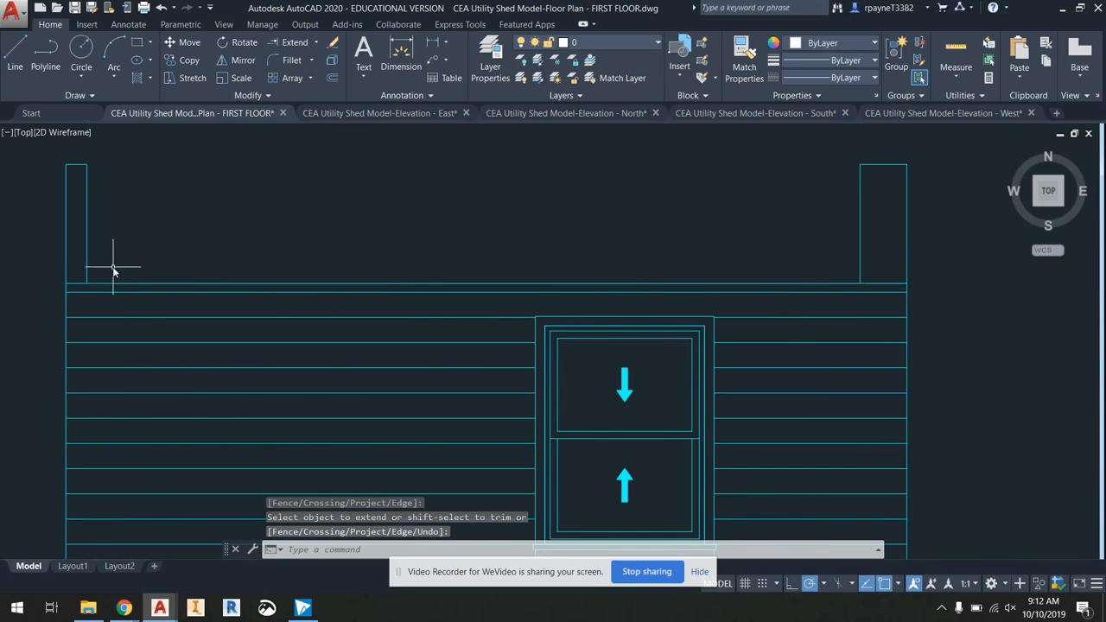
- Trim the south elevation's outer vertical edges above its upper horizontal line
{"action": "left_click", "coordinate": [316, 41]}
{"action": "left_click", "coordinate": [289, 55]}
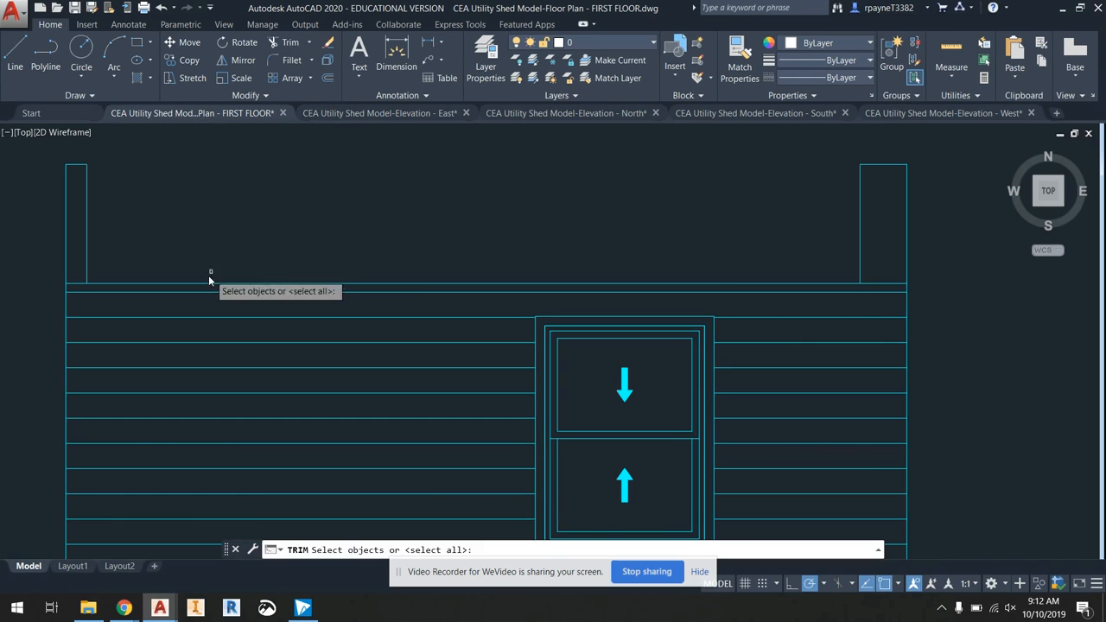
{"action": "left_click", "coordinate": [203, 283]}
{"action": "right_click", "coordinate": [203, 283]}
{"action": "left_click", "coordinate": [66, 223]}
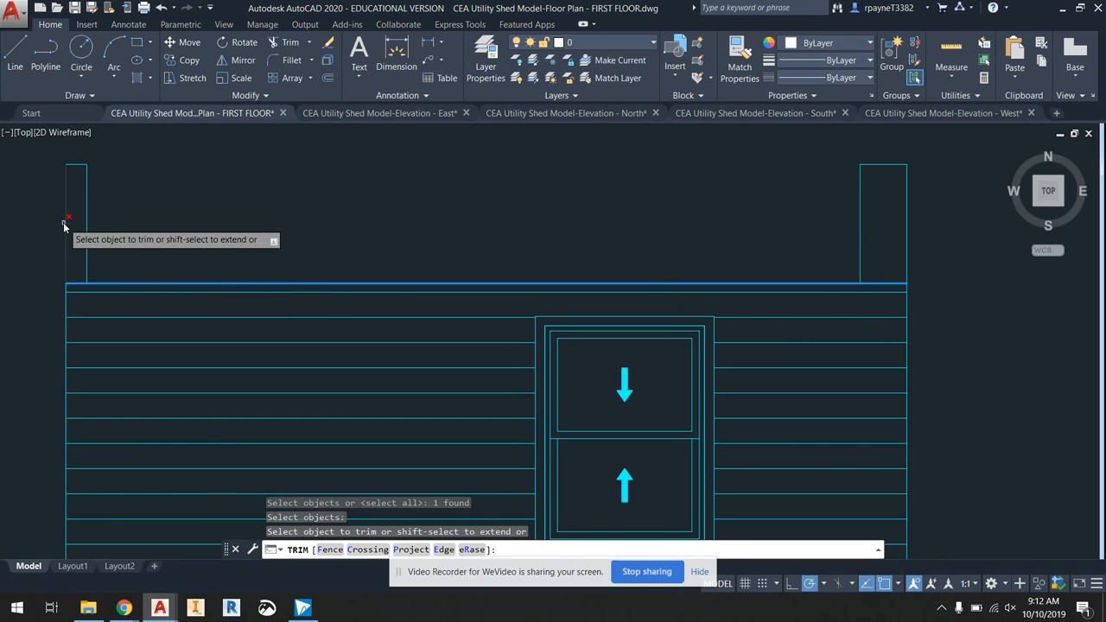
{"action": "right_click", "coordinate": [915, 209]}
- Delete the four leftover roof-end lines above the south elevation
{"action": "left_click", "coordinate": [923, 215]}
{"action": "left_click", "coordinate": [27, 154]}
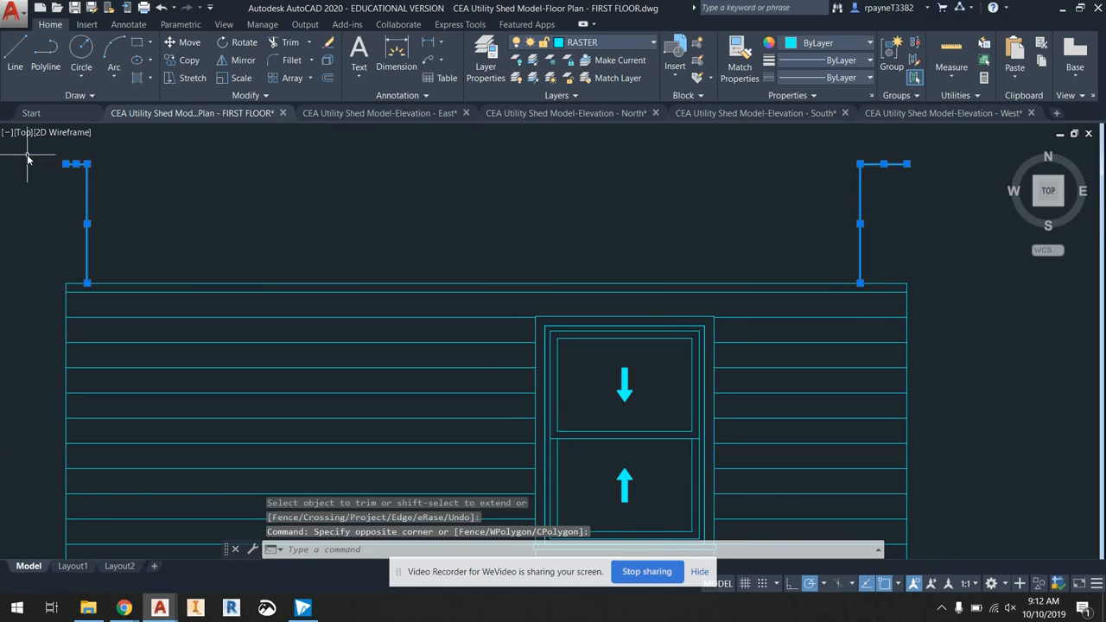
{"action": "key", "text": "Delete"}
- Delete the three foundation lines beneath the south elevation's siding
{"action": "scroll", "coordinate": [112, 181], "scroll_direction": "down", "scroll_amount": 3}
{"action": "left_click", "coordinate": [499, 442]}
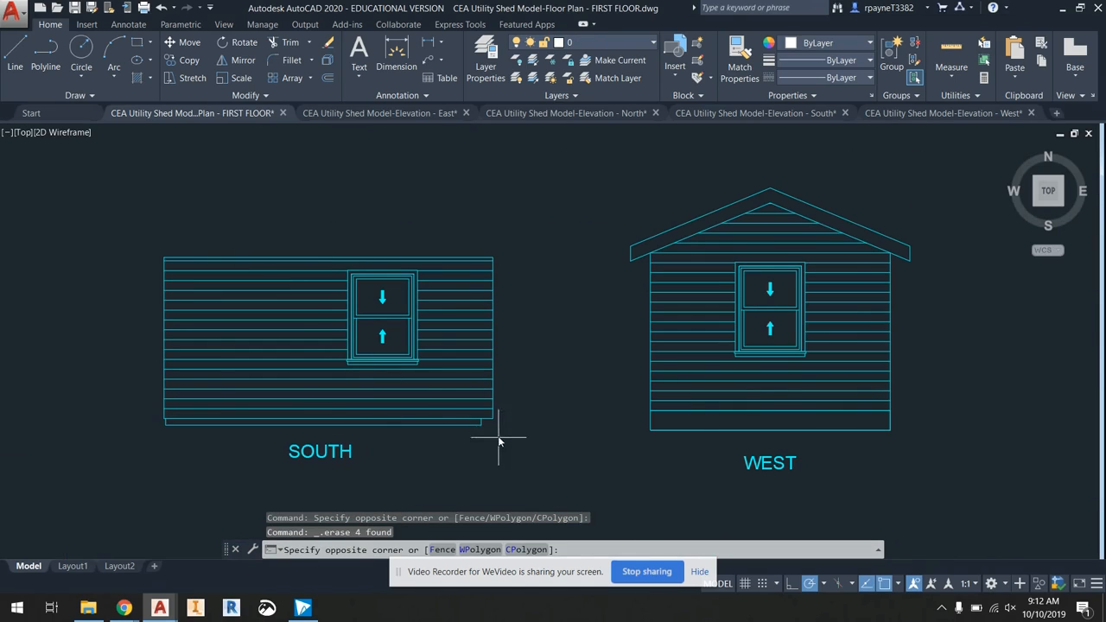
{"action": "left_click", "coordinate": [145, 425]}
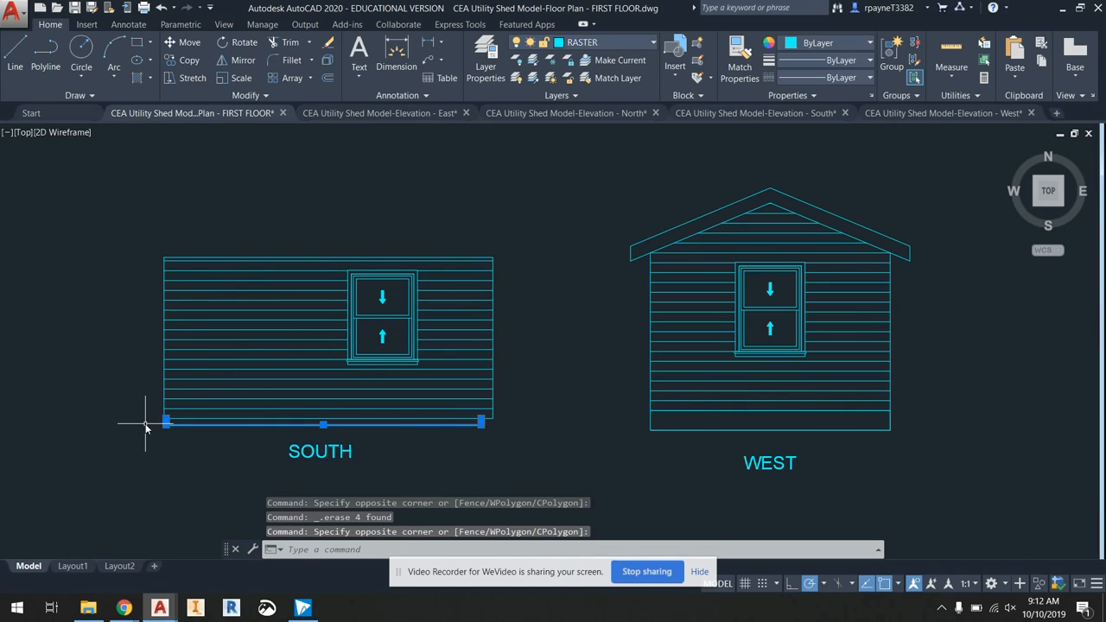
{"action": "key", "text": "Delete"}
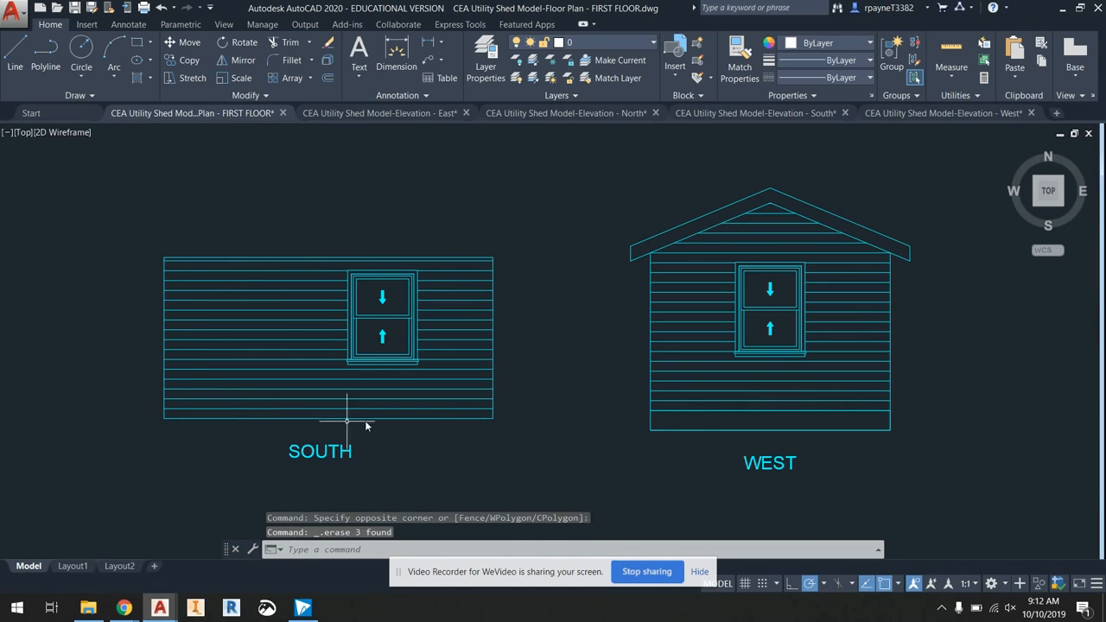
- Assign the four outer edges of the south elevation to the VECTOR layer
{"action": "scroll", "coordinate": [496, 424], "scroll_direction": "up", "scroll_amount": 5}
{"action": "left_click", "coordinate": [509, 413]}
{"action": "scroll", "coordinate": [509, 412], "scroll_direction": "down", "scroll_amount": 3}
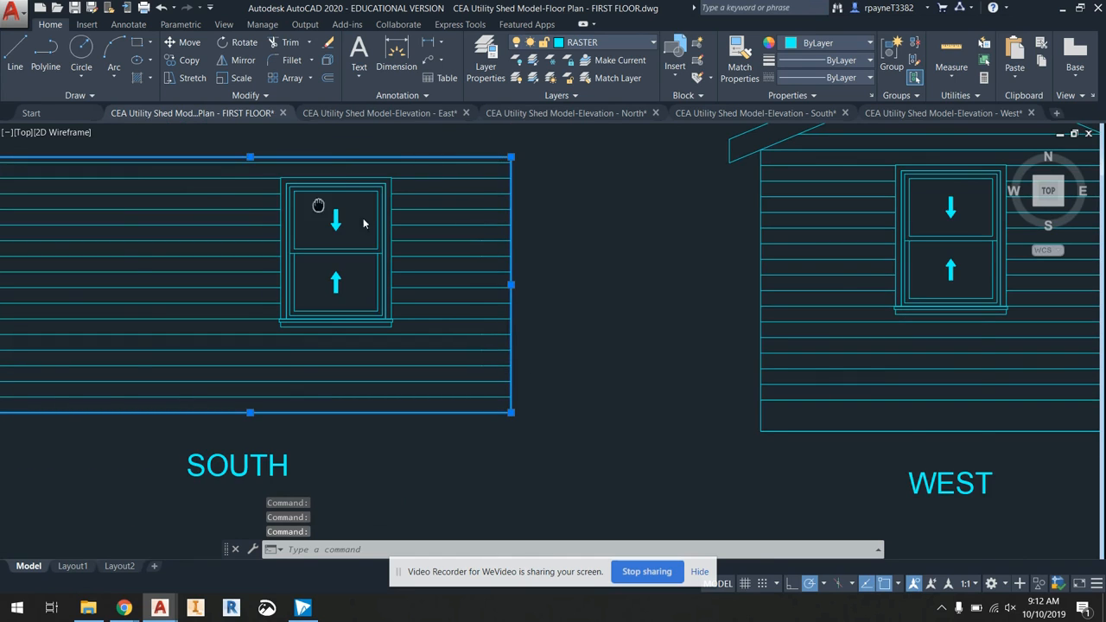
{"action": "middle_click_drag", "start_coordinate": [31, 251], "coordinate": [303, 285]}
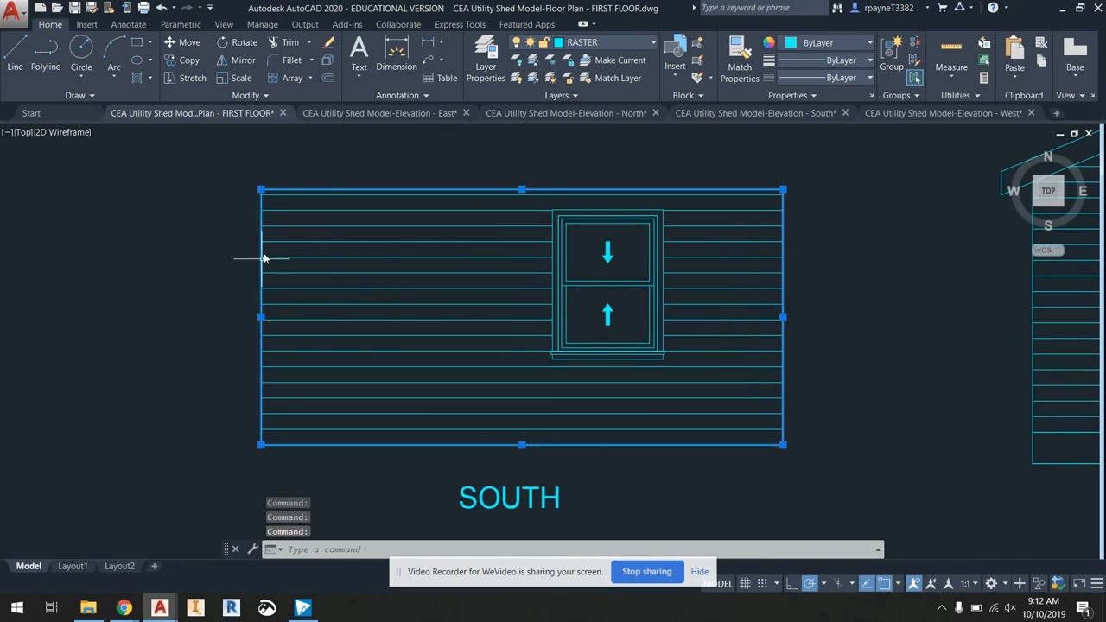
{"action": "left_click", "coordinate": [574, 45]}
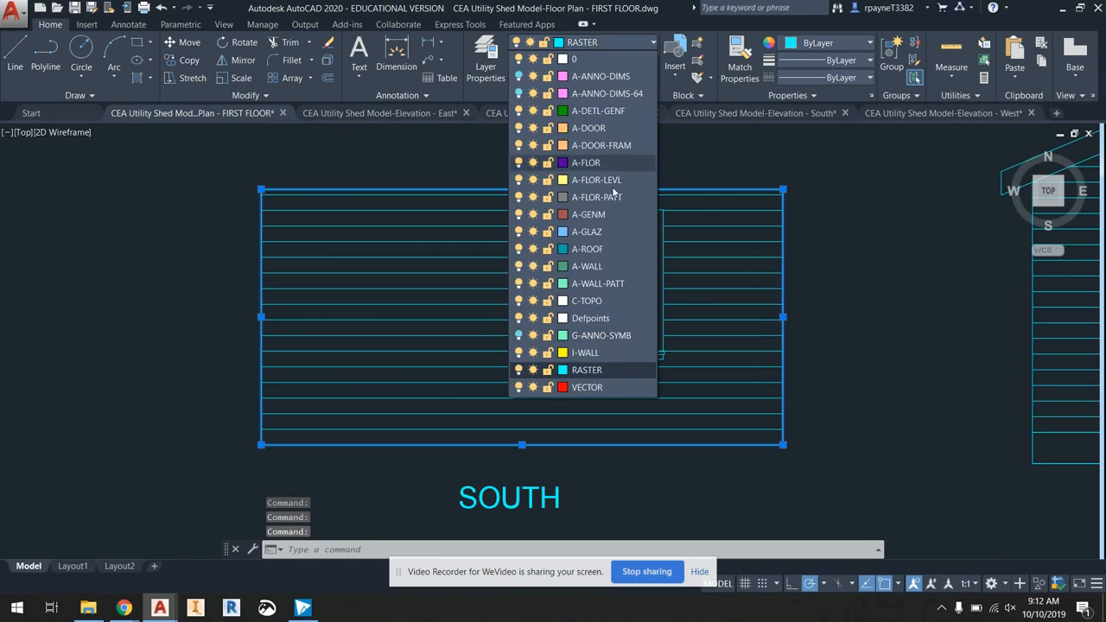
{"action": "left_click", "coordinate": [604, 382]}
{"action": "scroll", "coordinate": [492, 239], "scroll_direction": "down", "scroll_amount": 2}
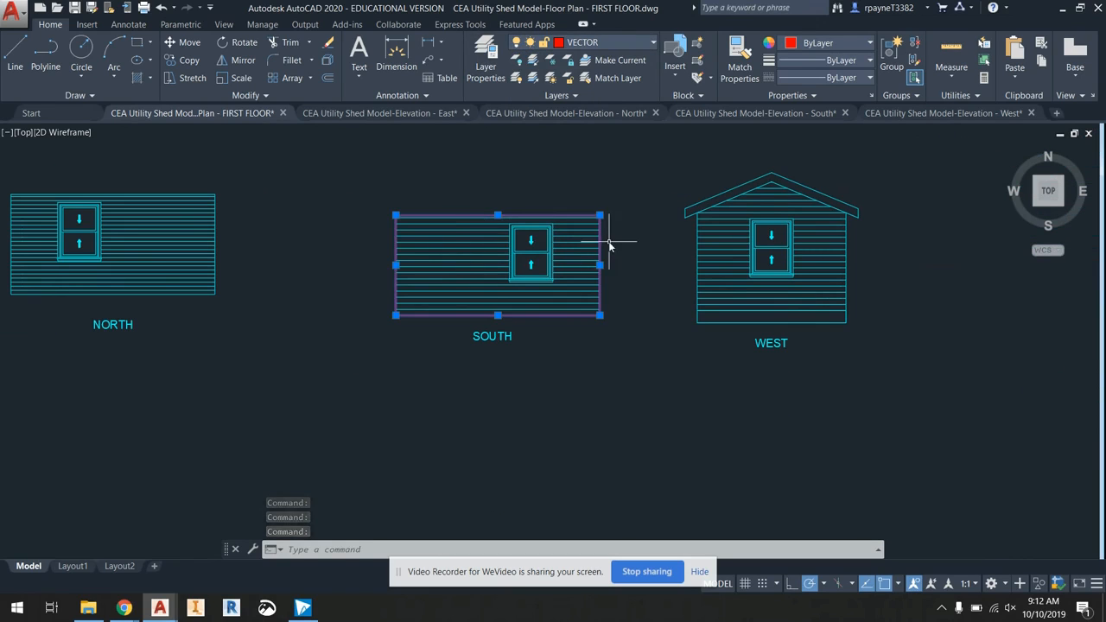
{"action": "key", "text": "Escape"}
- Move the west elevation's two upper roof slope lines to the empty area beside the east elevation's set-aside roof lines
{"action": "left_click", "coordinate": [780, 179]}
{"action": "left_click", "coordinate": [765, 178]}
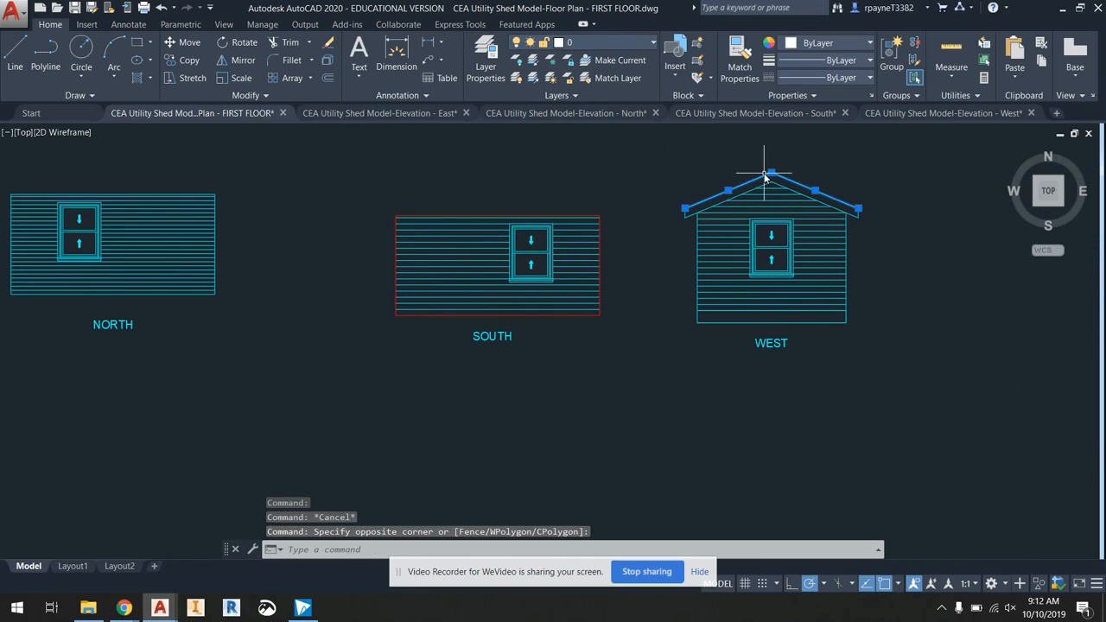
{"action": "type", "text": "m"}
{"action": "key", "text": "Return"}
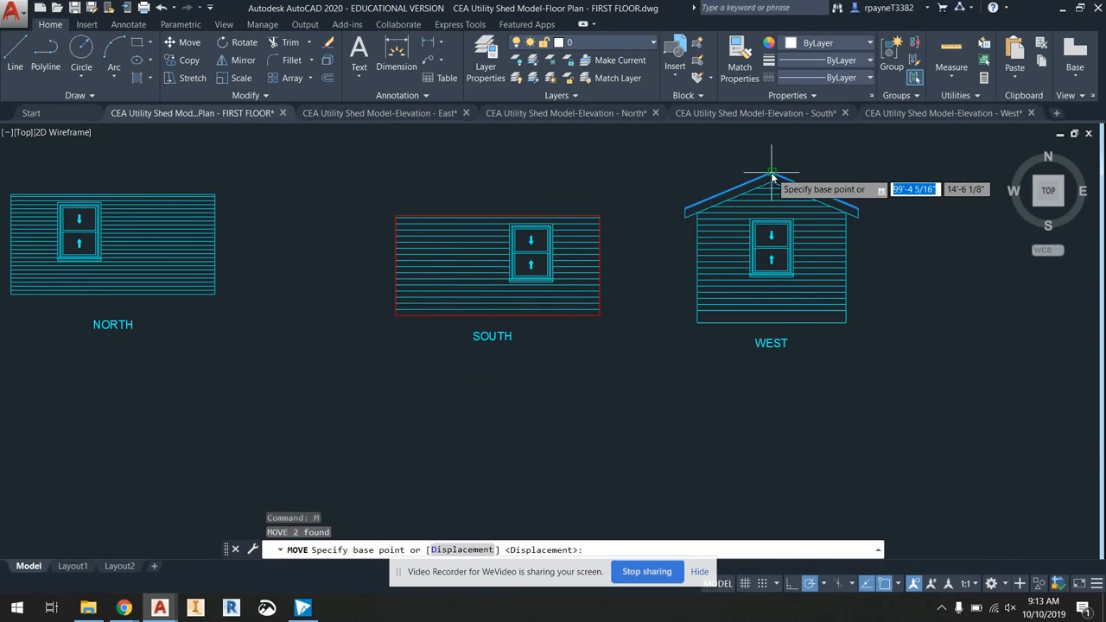
{"action": "left_click", "coordinate": [767, 174]}
{"action": "scroll", "coordinate": [773, 168], "scroll_direction": "down", "scroll_amount": 2}
{"action": "left_click", "coordinate": [292, 332]}
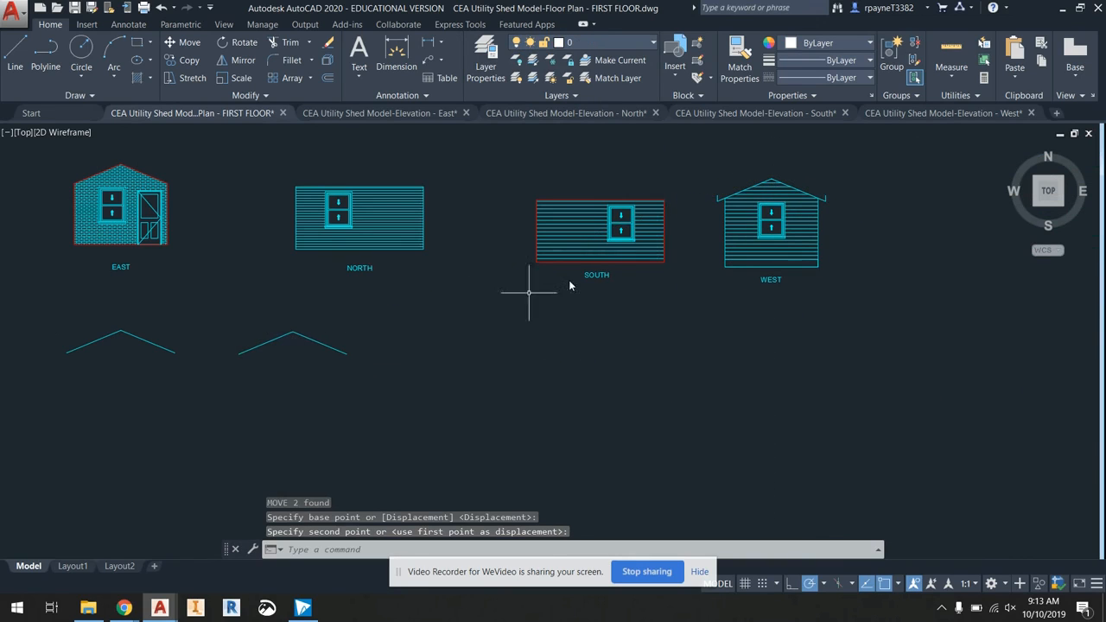
- Examine the foundation segments at the base of the west elevation and compare them with the other elevations
{"action": "scroll", "coordinate": [830, 260], "scroll_direction": "up", "scroll_amount": 4}
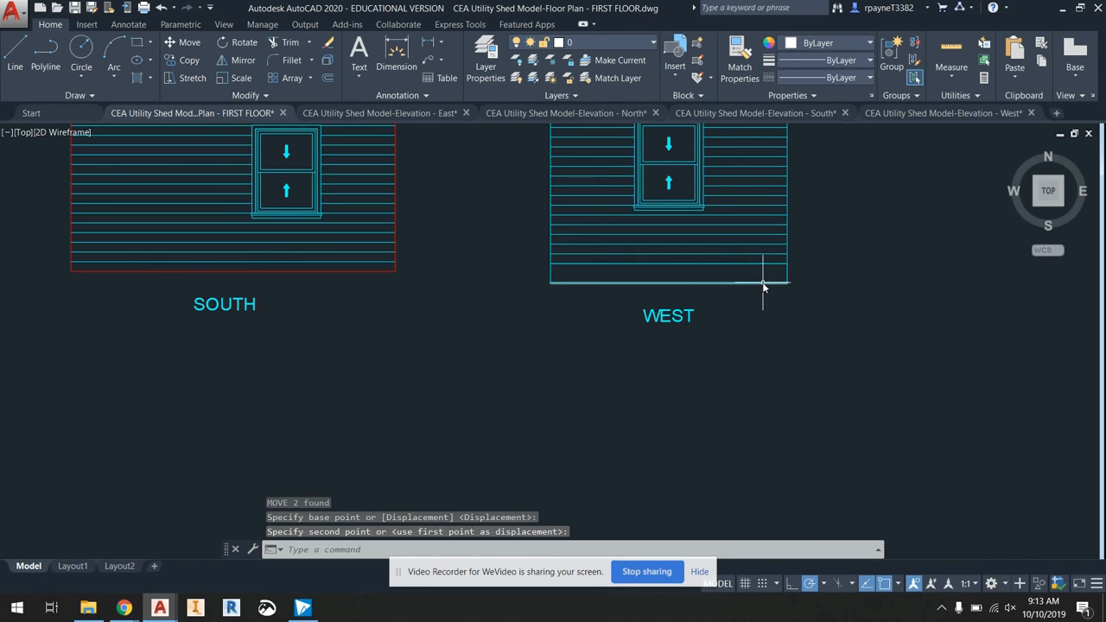
{"action": "left_click", "coordinate": [764, 283]}
{"action": "scroll", "coordinate": [548, 264], "scroll_direction": "up", "scroll_amount": 2}
{"action": "scroll", "coordinate": [540, 279], "scroll_direction": "down", "scroll_amount": 3}
{"action": "middle_click_drag", "start_coordinate": [359, 291], "coordinate": [551, 296]}
{"action": "scroll", "coordinate": [551, 295], "scroll_direction": "down", "scroll_amount": 1}
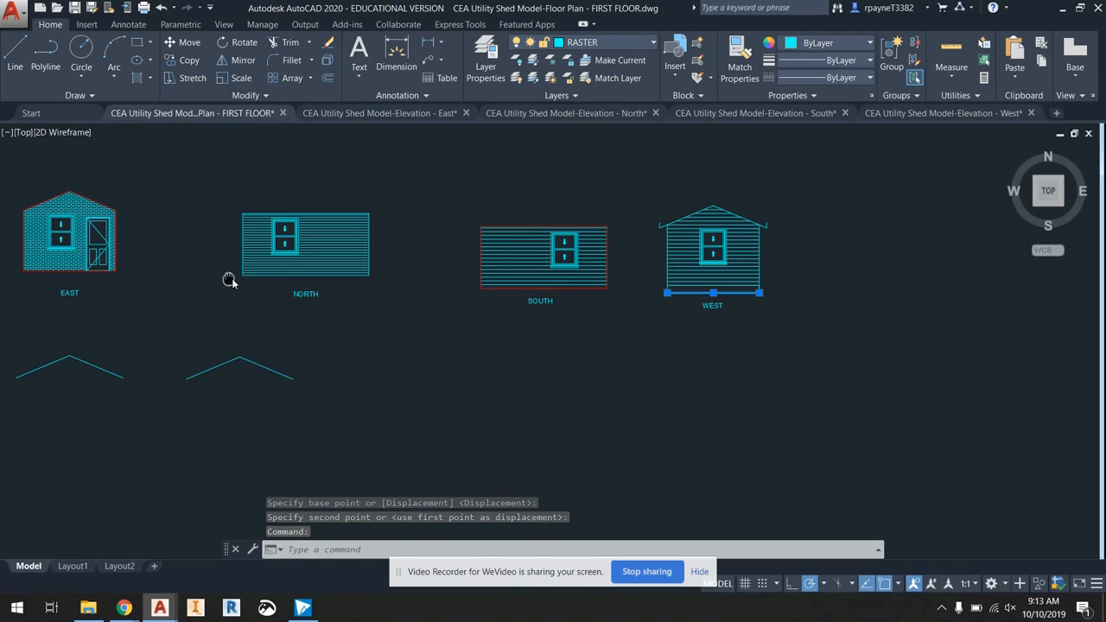
{"action": "middle_click_drag", "start_coordinate": [229, 279], "coordinate": [436, 289]}
{"action": "scroll", "coordinate": [846, 271], "scroll_direction": "up", "scroll_amount": 4}
{"action": "middle_click_drag", "start_coordinate": [890, 333], "coordinate": [686, 321]}
{"action": "key", "text": "Escape"}
{"action": "scroll", "coordinate": [691, 341], "scroll_direction": "up", "scroll_amount": 2}
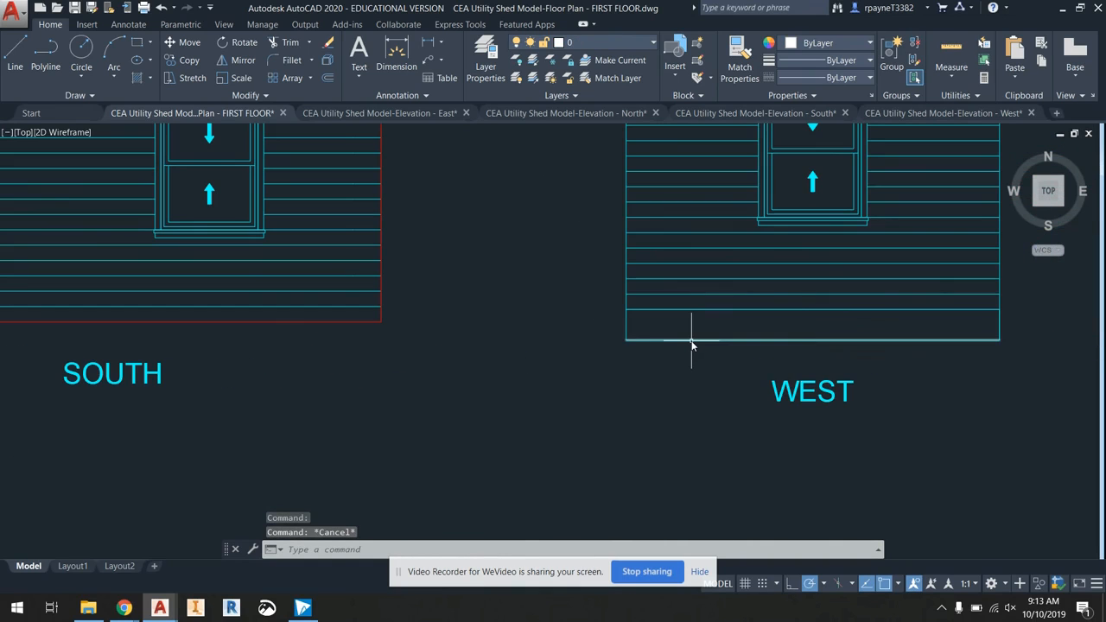
{"action": "left_click", "coordinate": [692, 341]}
{"action": "key", "text": "Escape"}
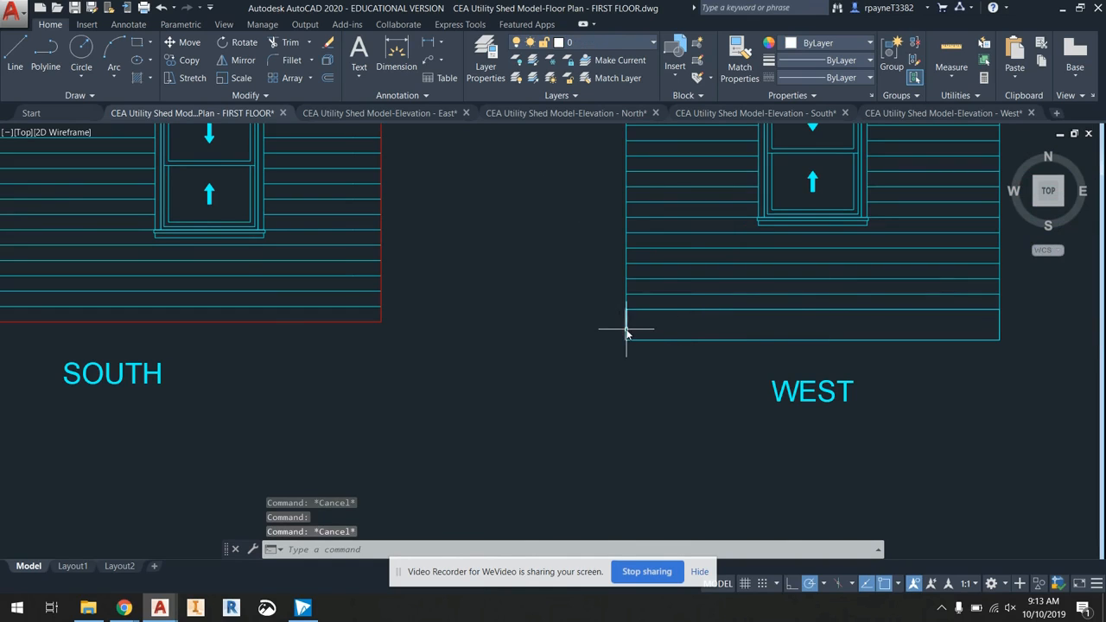
{"action": "left_click", "coordinate": [627, 331]}
{"action": "scroll", "coordinate": [667, 335], "scroll_direction": "down", "scroll_amount": 6}
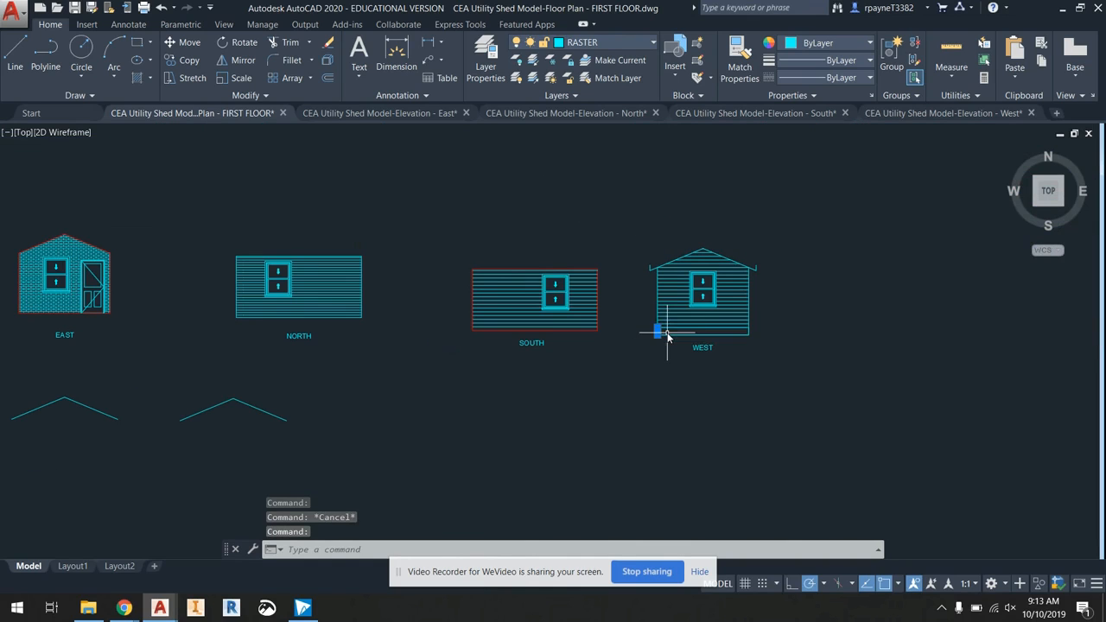
{"action": "key", "text": "Escape"}
{"action": "middle_click_drag", "start_coordinate": [400, 399], "coordinate": [661, 384]}
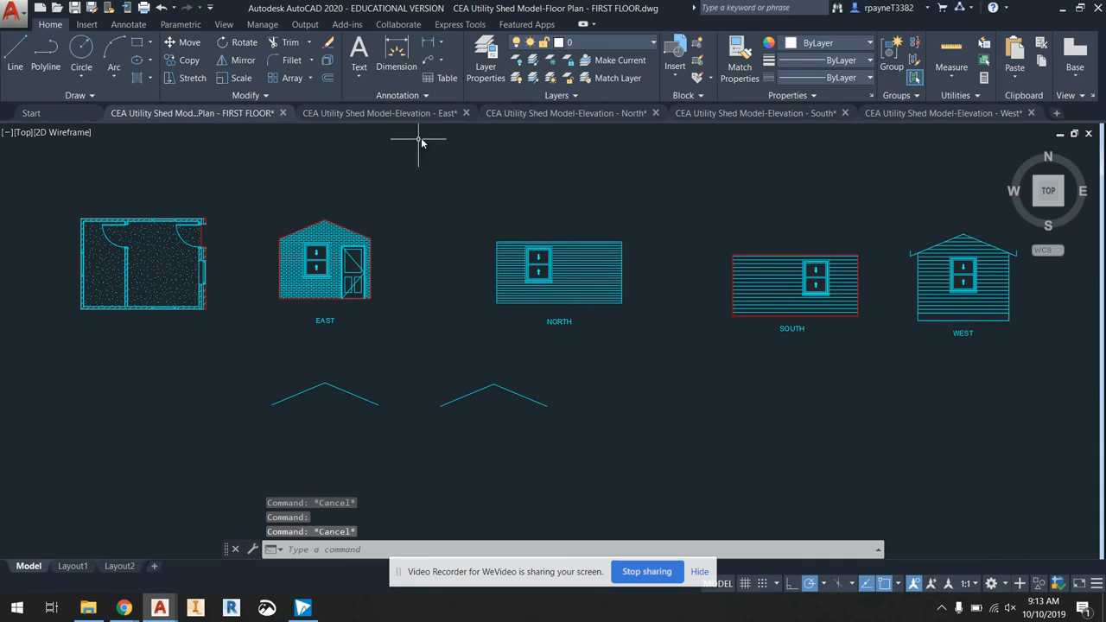
- Open the original Elevation - West drawing and check which layer its foundation side and base lines are on
{"action": "left_click", "coordinate": [929, 113]}
{"action": "scroll", "coordinate": [506, 388], "scroll_direction": "up", "scroll_amount": 10}
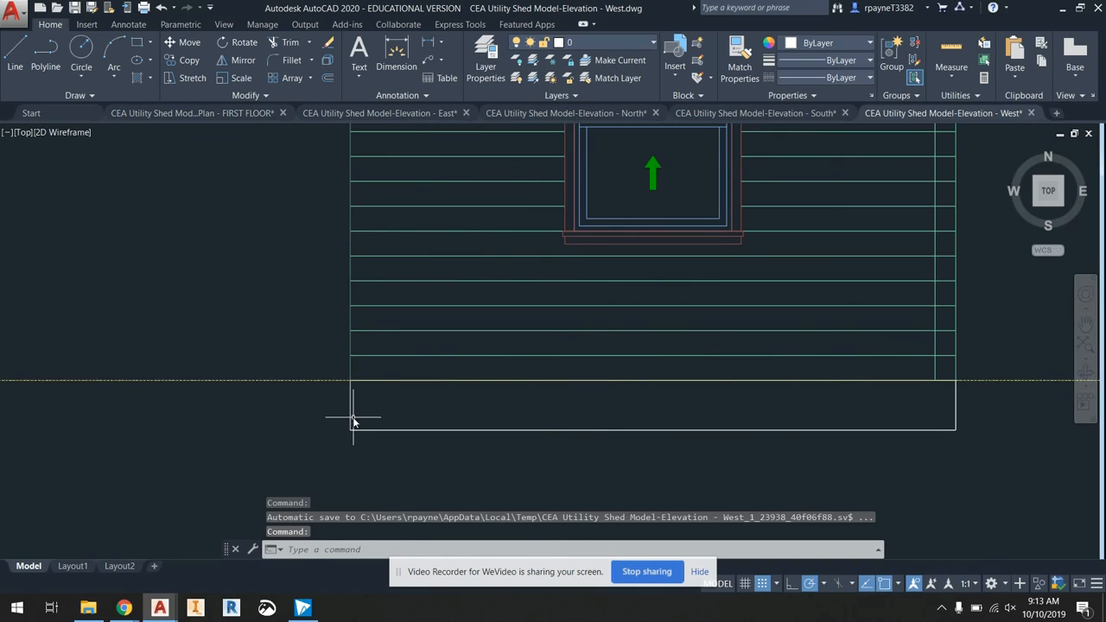
{"action": "left_click", "coordinate": [353, 421]}
{"action": "left_click", "coordinate": [307, 395]}
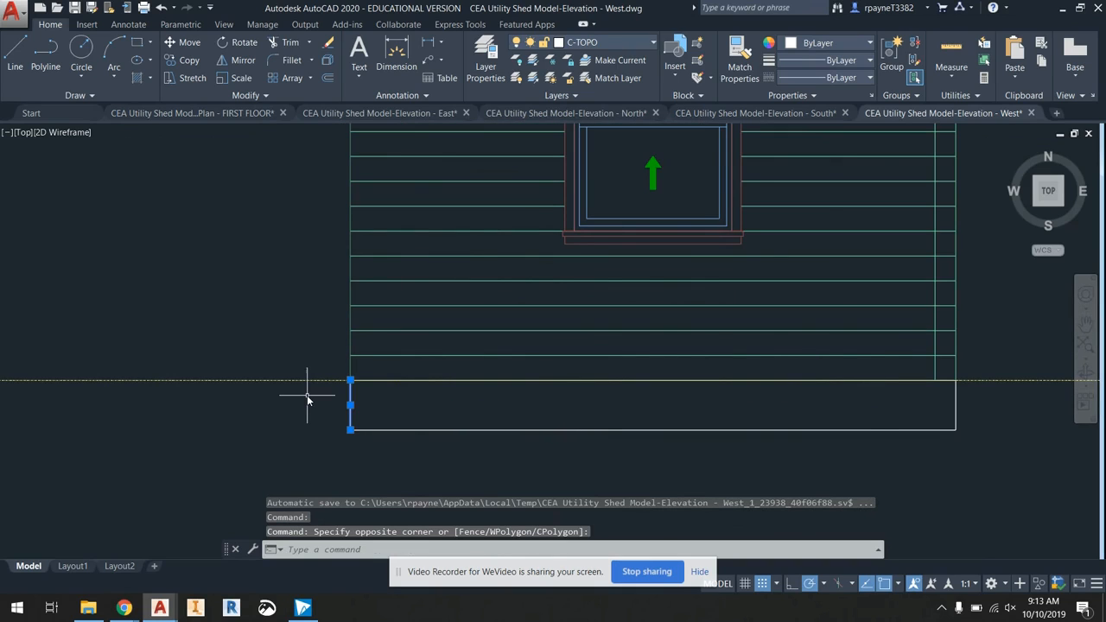
{"action": "key", "text": "Escape"}
{"action": "left_click", "coordinate": [385, 430]}
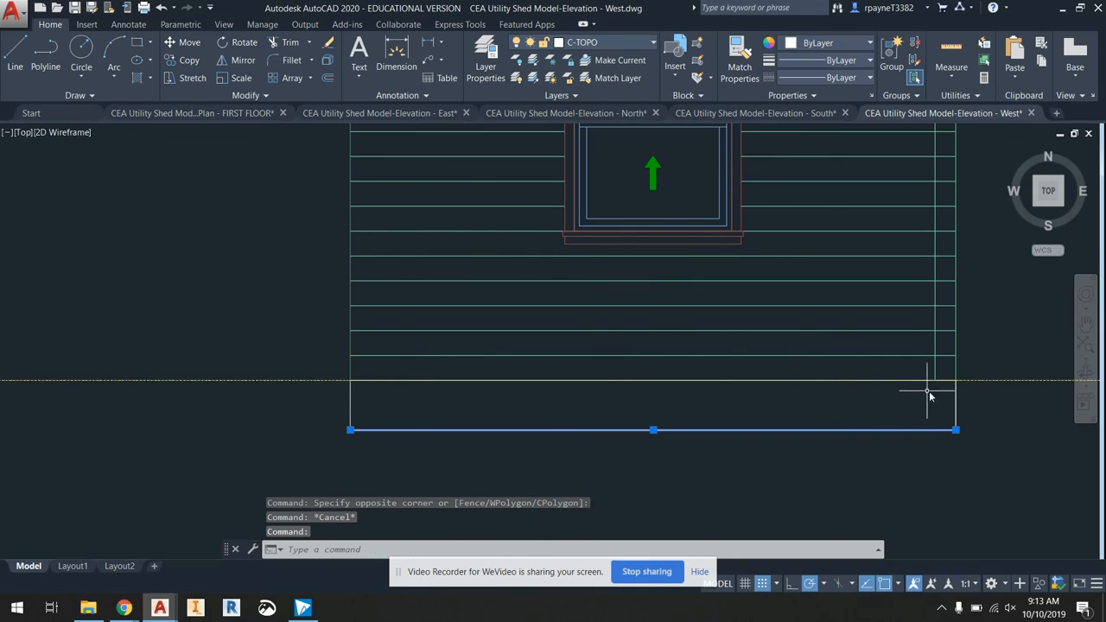
{"action": "key", "text": "Escape"}
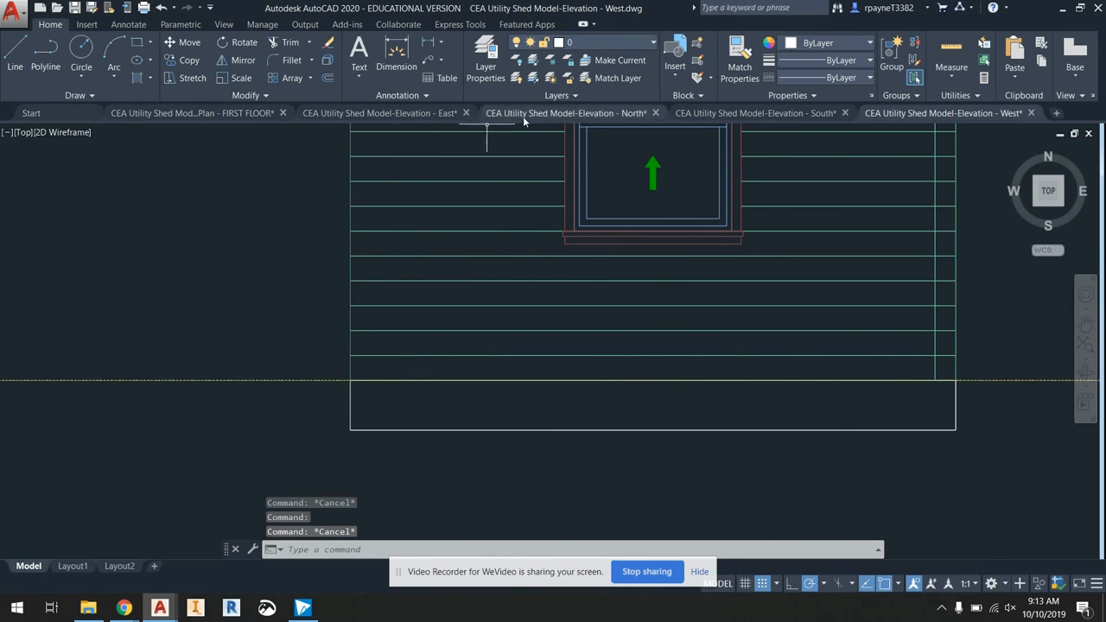
- Check the layer of the floor line below the siding in the original Elevation - South drawing and compare with Elevation - West
{"action": "left_click", "coordinate": [715, 118]}
{"action": "scroll", "coordinate": [530, 475], "scroll_direction": "up", "scroll_amount": 8}
{"action": "left_click", "coordinate": [422, 386]}
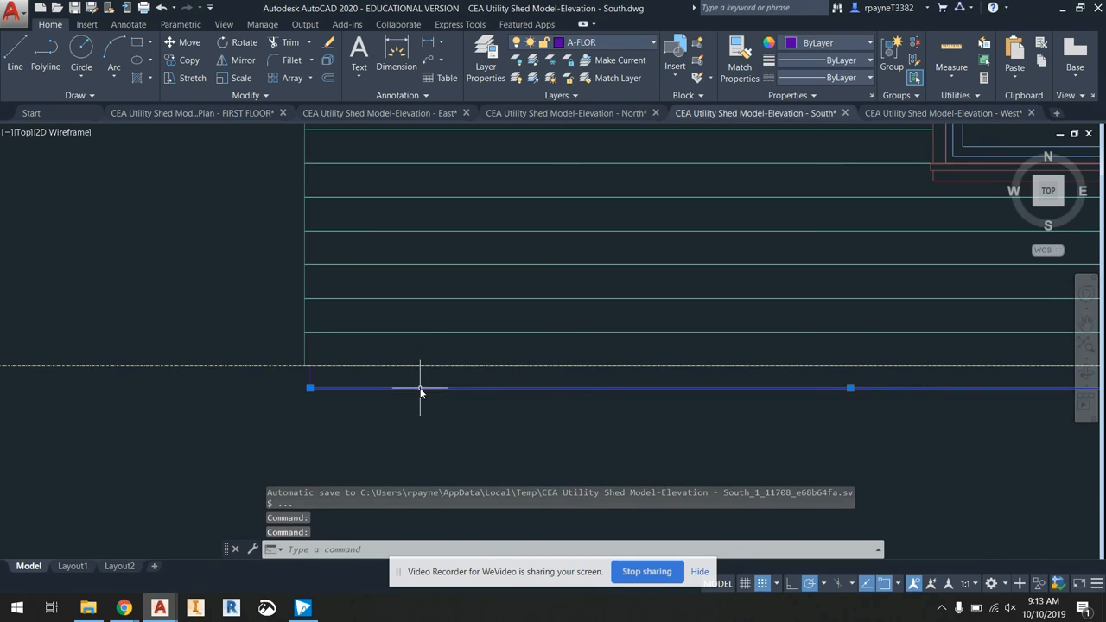
{"action": "key", "text": "Escape"}
{"action": "scroll", "coordinate": [614, 390], "scroll_direction": "down", "scroll_amount": 8}
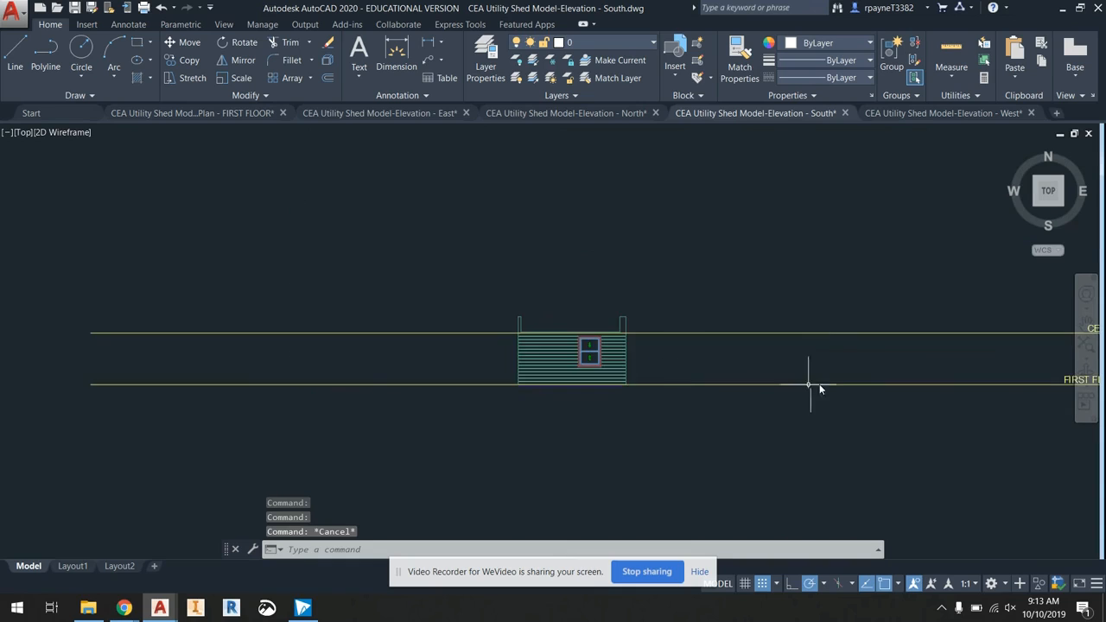
{"action": "middle_click_drag", "start_coordinate": [784, 381], "coordinate": [740, 383]}
{"action": "left_click", "coordinate": [876, 111]}
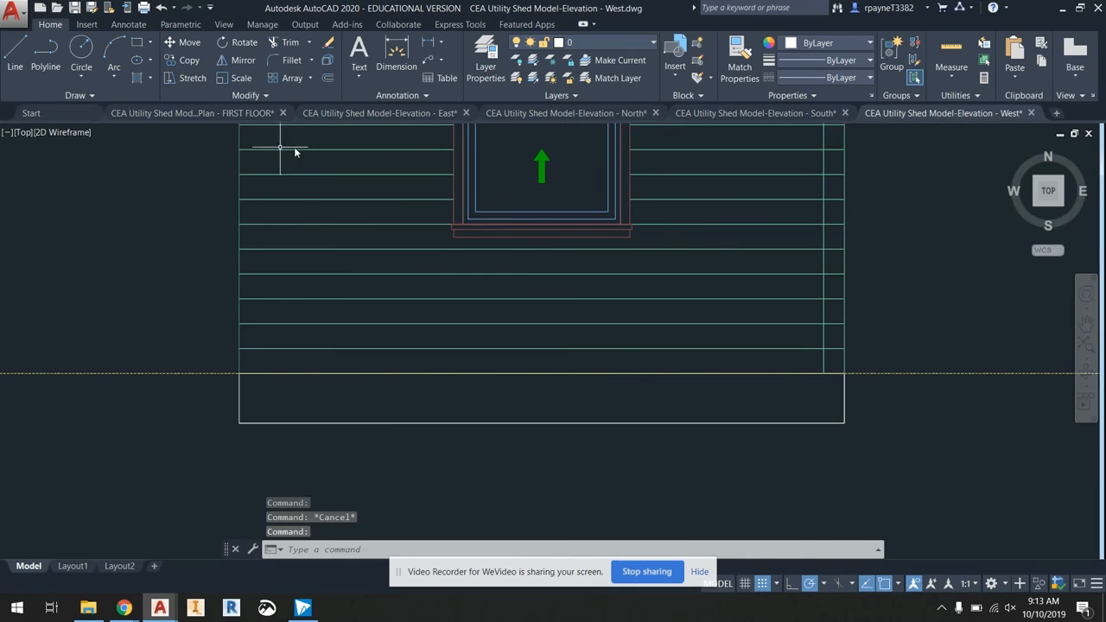
- Erase the foundation segments below the siding of the west elevation in the FIRST FLOOR plan drawing
{"action": "left_click", "coordinate": [250, 113]}
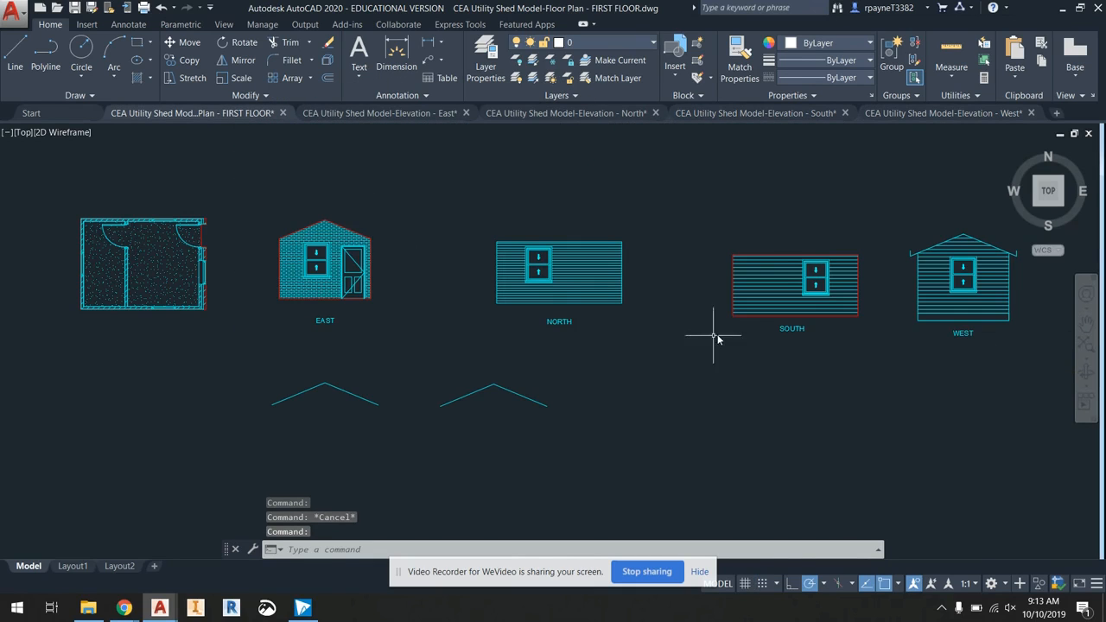
{"action": "middle_click_drag", "start_coordinate": [847, 315], "coordinate": [522, 305]}
{"action": "scroll", "coordinate": [682, 306], "scroll_direction": "up", "scroll_amount": 6}
{"action": "left_click", "coordinate": [709, 331]}
{"action": "left_click", "coordinate": [299, 335]}
{"action": "key", "text": "Delete"}
{"action": "scroll", "coordinate": [543, 343], "scroll_direction": "down", "scroll_amount": 2}
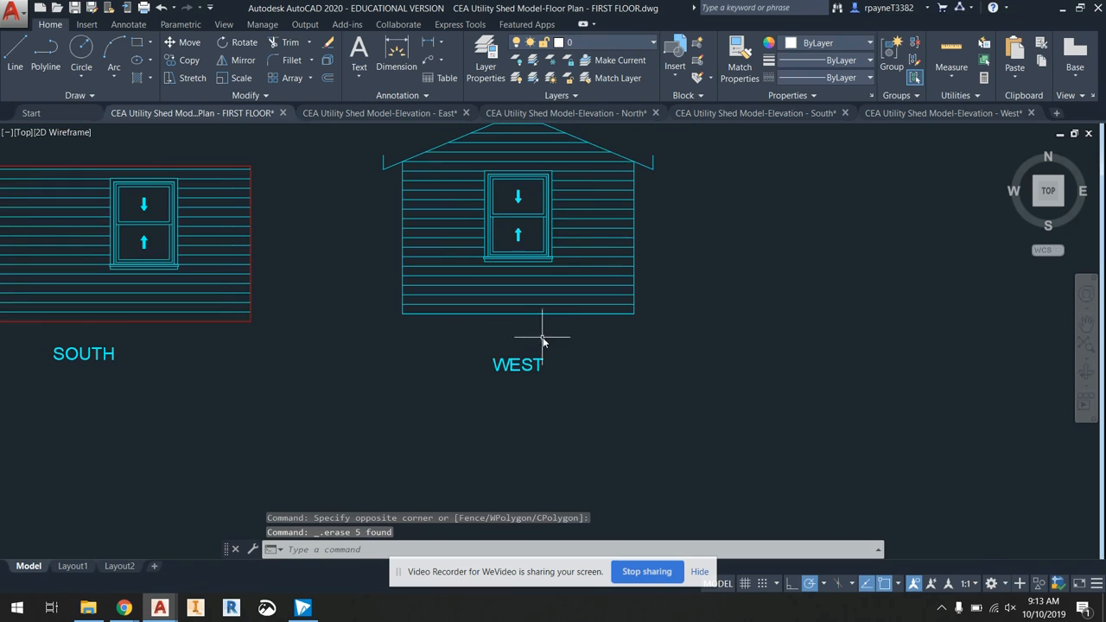
- Stretch the lower ends of the west elevation's two roof slope lines back to the upper wall corners
{"action": "left_click", "coordinate": [648, 164]}
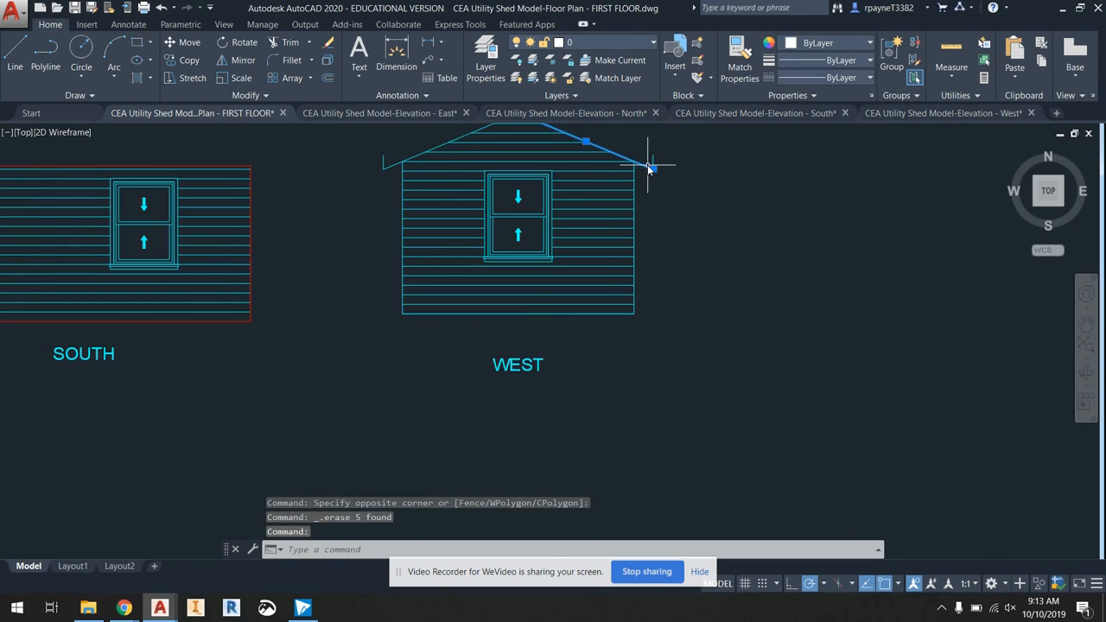
{"action": "scroll", "coordinate": [650, 166], "scroll_direction": "up", "scroll_amount": 2}
{"action": "left_click", "coordinate": [653, 166]}
{"action": "scroll", "coordinate": [493, 254], "scroll_direction": "up", "scroll_amount": 7}
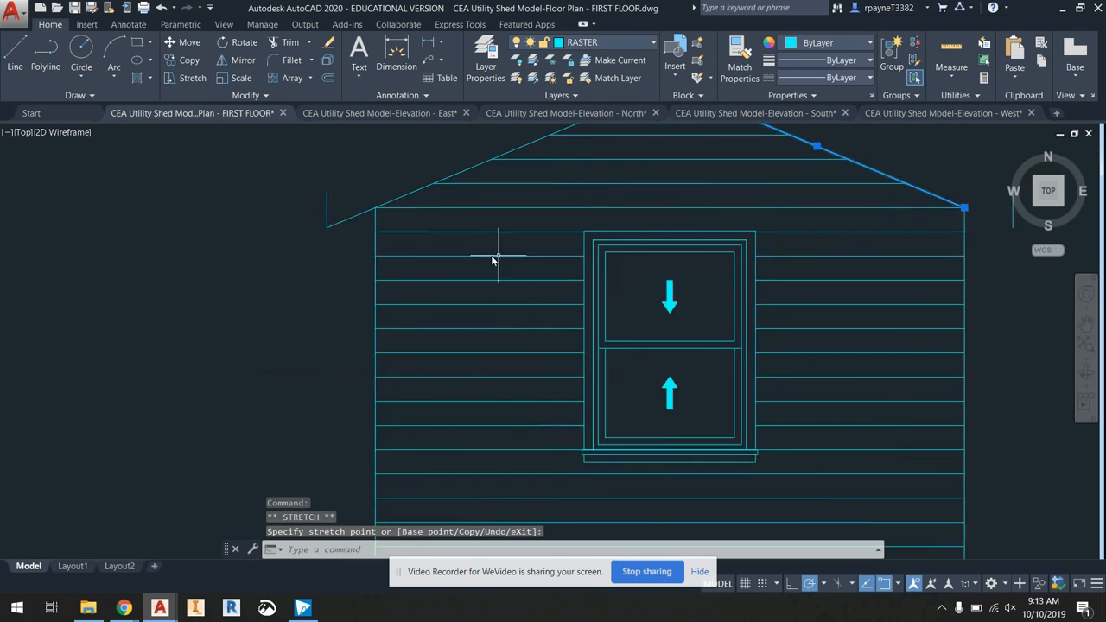
{"action": "left_click", "coordinate": [306, 182]}
{"action": "left_click", "coordinate": [305, 183]}
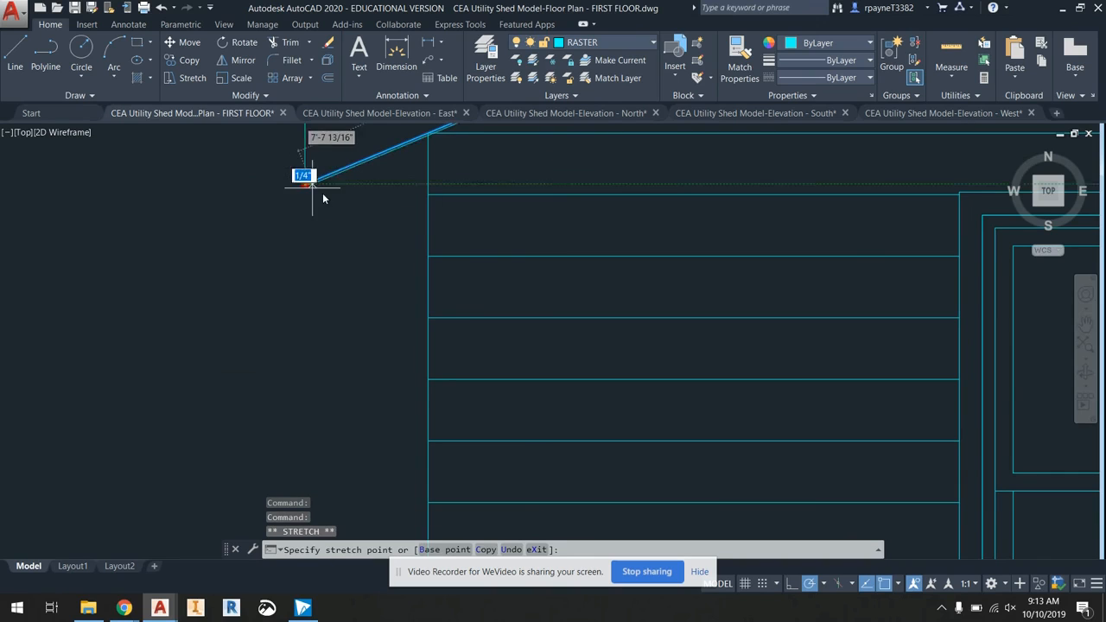
{"action": "middle_click_drag", "start_coordinate": [313, 181], "coordinate": [252, 292]}
{"action": "left_click", "coordinate": [321, 241]}
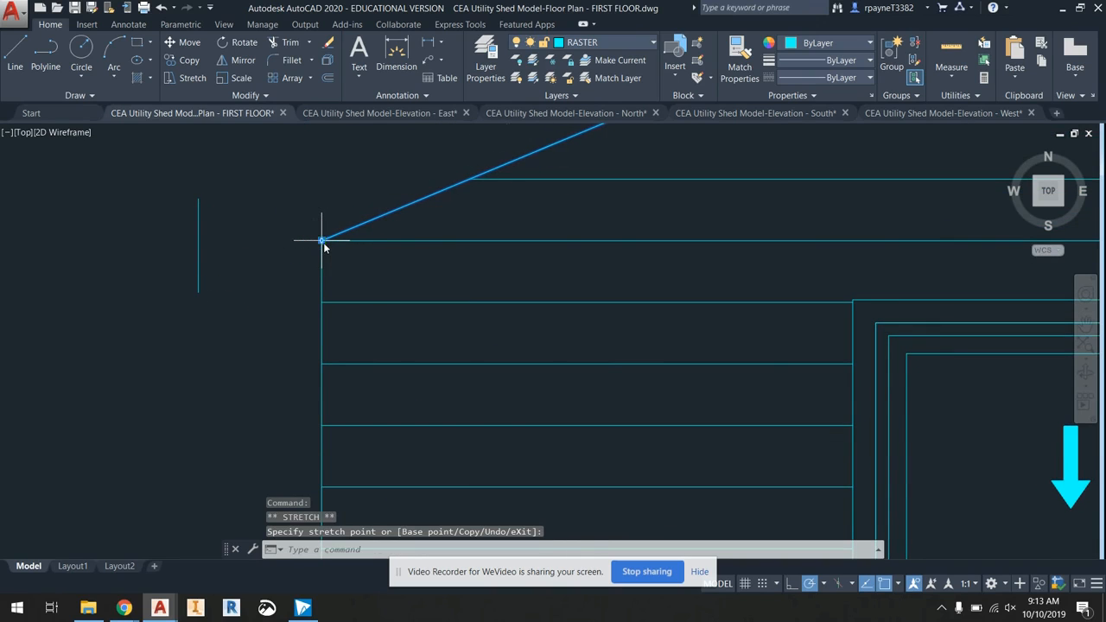
{"action": "scroll", "coordinate": [242, 253], "scroll_direction": "down", "scroll_amount": 5}
{"action": "key", "text": "Escape"}
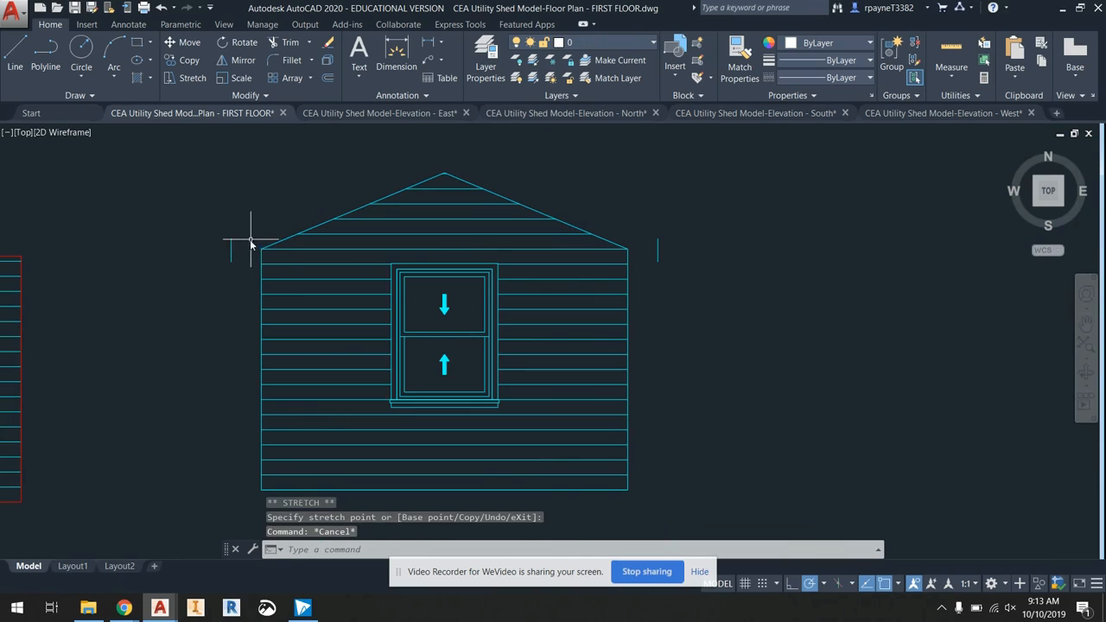
- Erase the two short vertical eave lines left on either side of the west elevation
{"action": "left_click", "coordinate": [231, 259]}
{"action": "left_click", "coordinate": [657, 250]}
{"action": "key", "text": "Delete"}
{"action": "scroll", "coordinate": [651, 247], "scroll_direction": "down", "scroll_amount": 3}
{"action": "scroll", "coordinate": [643, 413], "scroll_direction": "up", "scroll_amount": 2}
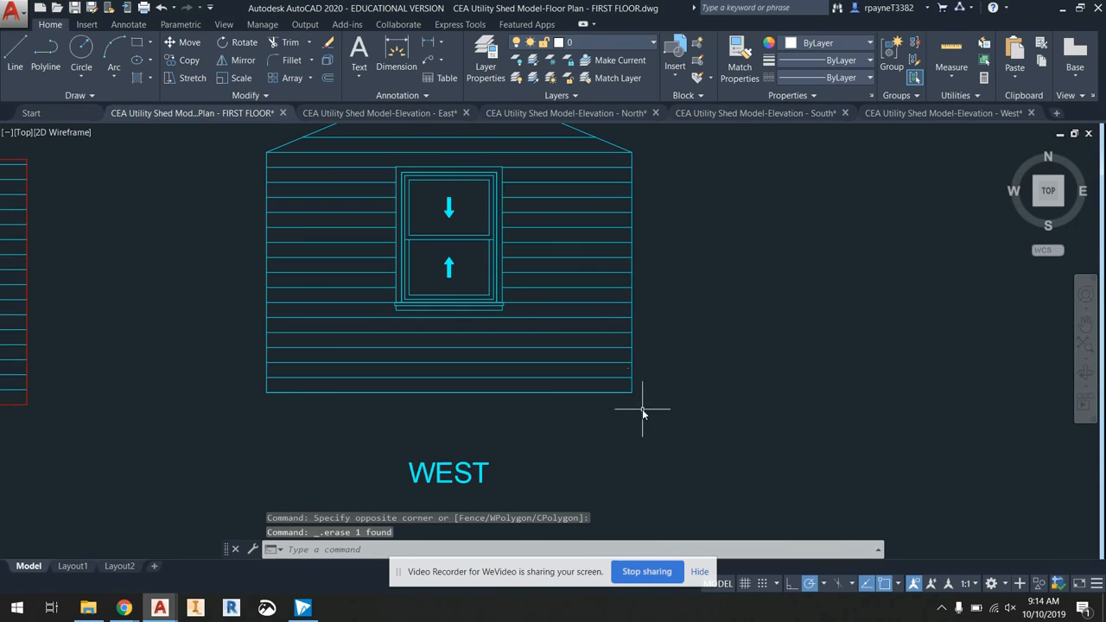
- Assign the west elevation's base, two side edges and two roof slopes to the VECTOR layer
{"action": "left_click", "coordinate": [629, 393]}
{"action": "left_click", "coordinate": [633, 381]}
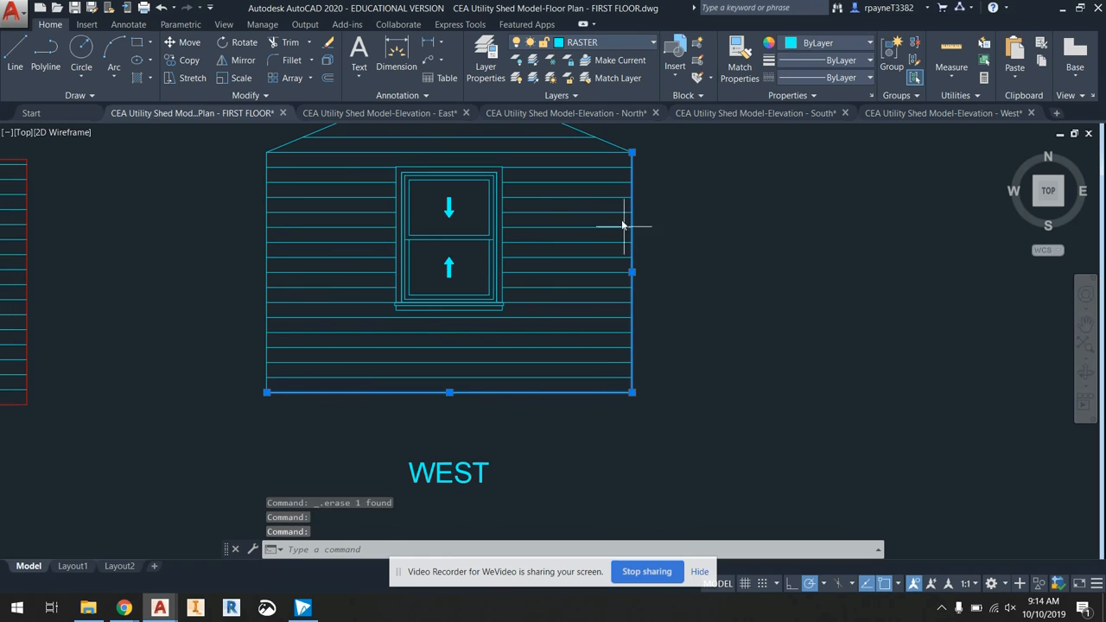
{"action": "left_click", "coordinate": [610, 144]}
{"action": "middle_click_drag", "start_coordinate": [605, 148], "coordinate": [722, 213]}
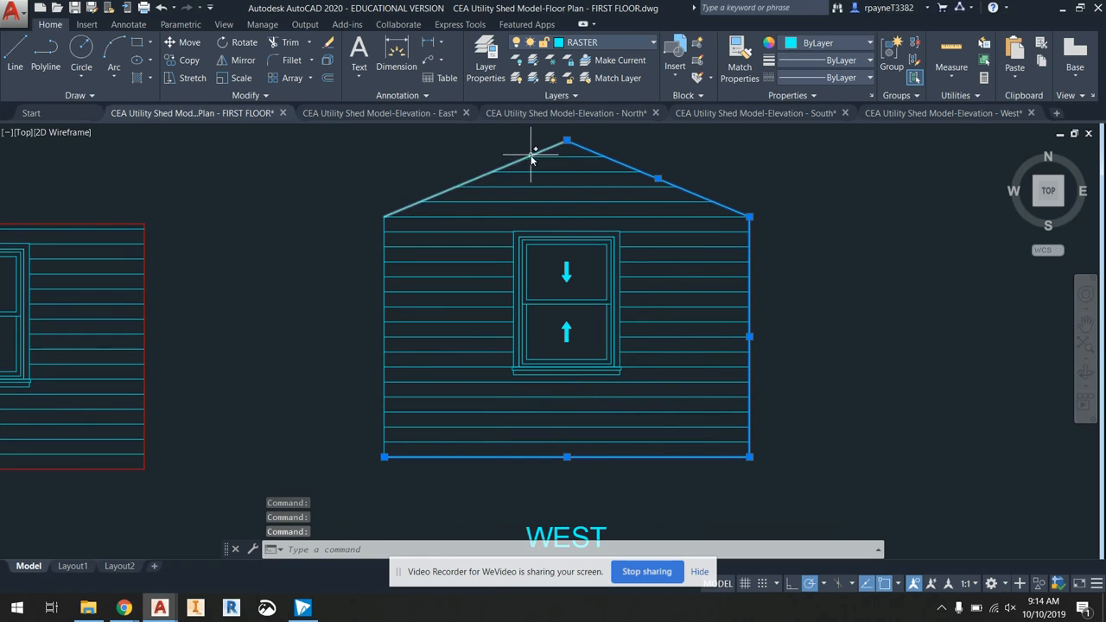
{"action": "left_click", "coordinate": [385, 246]}
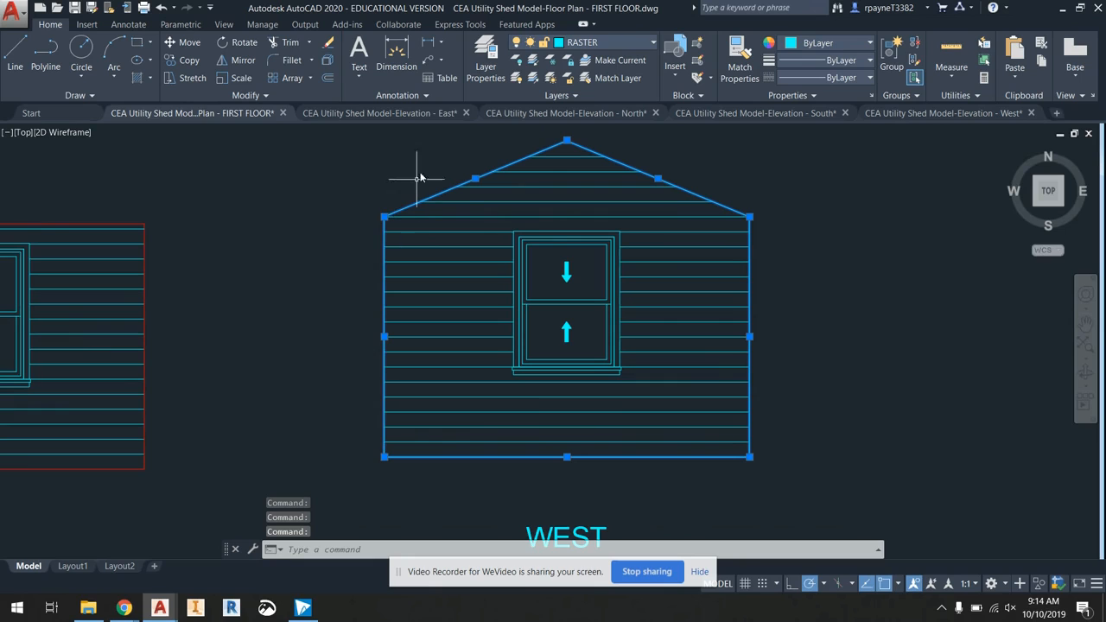
{"action": "left_click", "coordinate": [605, 42]}
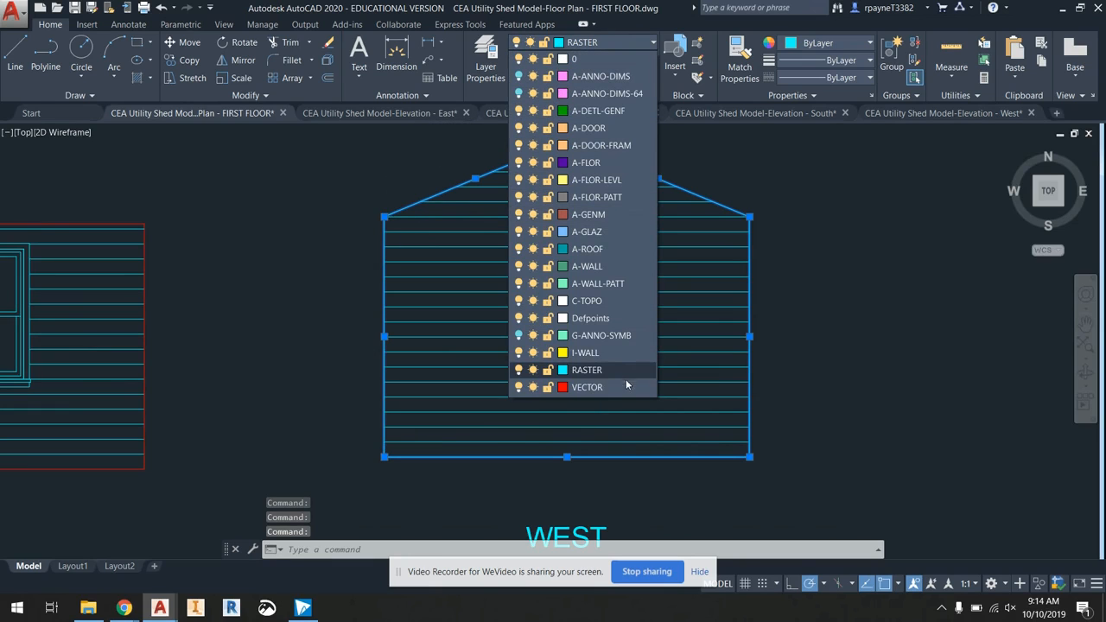
{"action": "left_click", "coordinate": [597, 387]}
{"action": "scroll", "coordinate": [605, 363], "scroll_direction": "down", "scroll_amount": 5}
{"action": "key", "text": "Escape"}
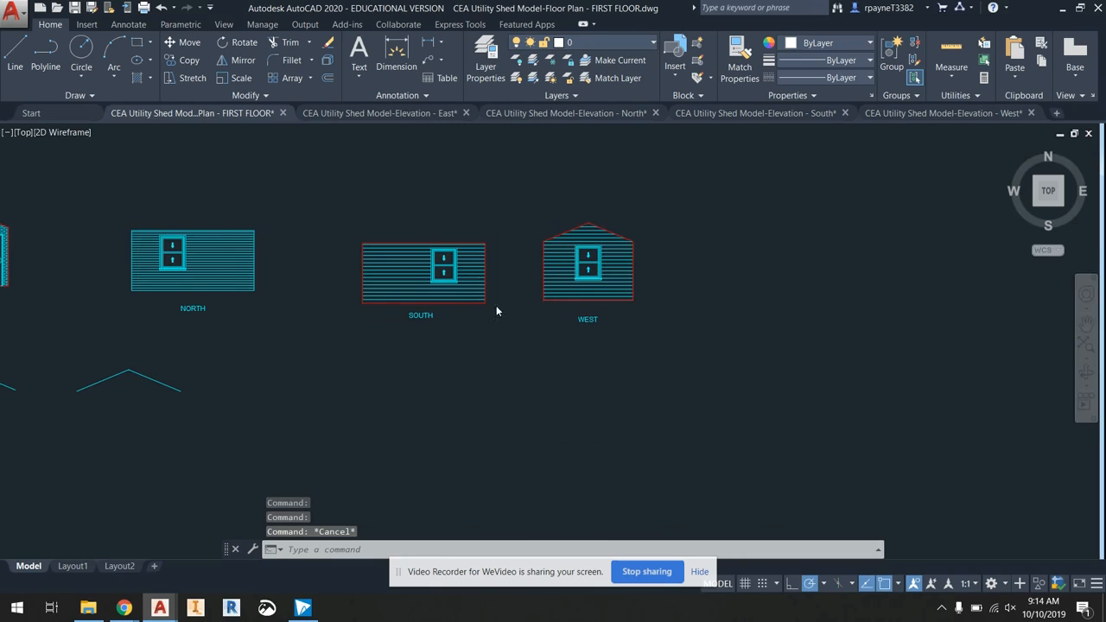
- Review the floor plan, the four elevations and the set-aside roof lines for their outlines and remaining linework
{"action": "scroll", "coordinate": [588, 337], "scroll_direction": "down", "scroll_amount": 2}
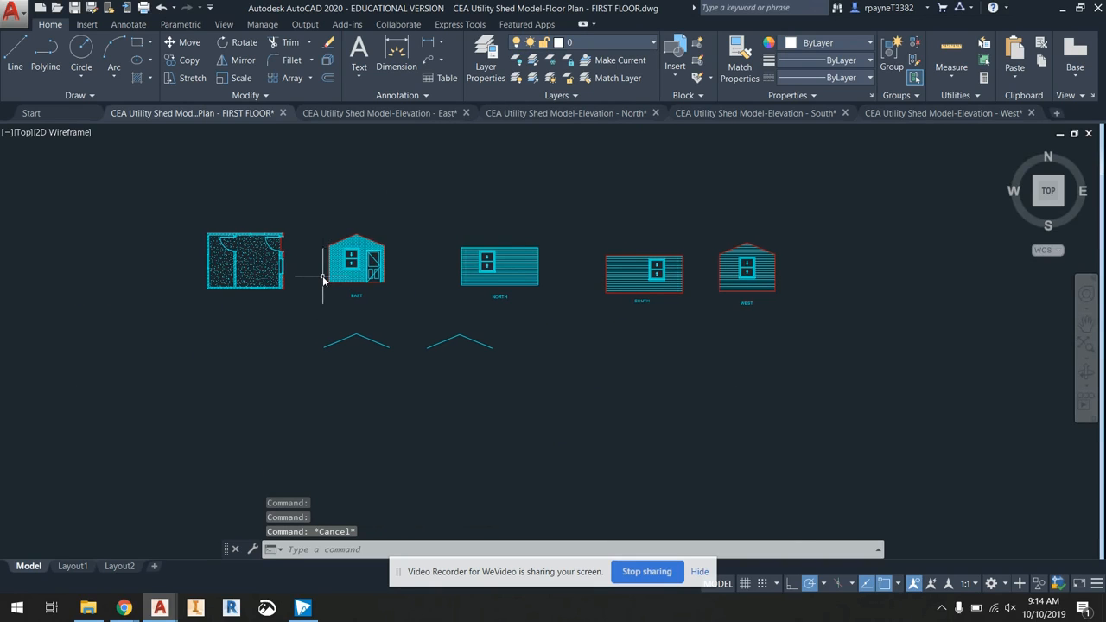
{"action": "scroll", "coordinate": [278, 267], "scroll_direction": "up", "scroll_amount": 4}
{"action": "middle_click_drag", "start_coordinate": [386, 309], "coordinate": [488, 305]}
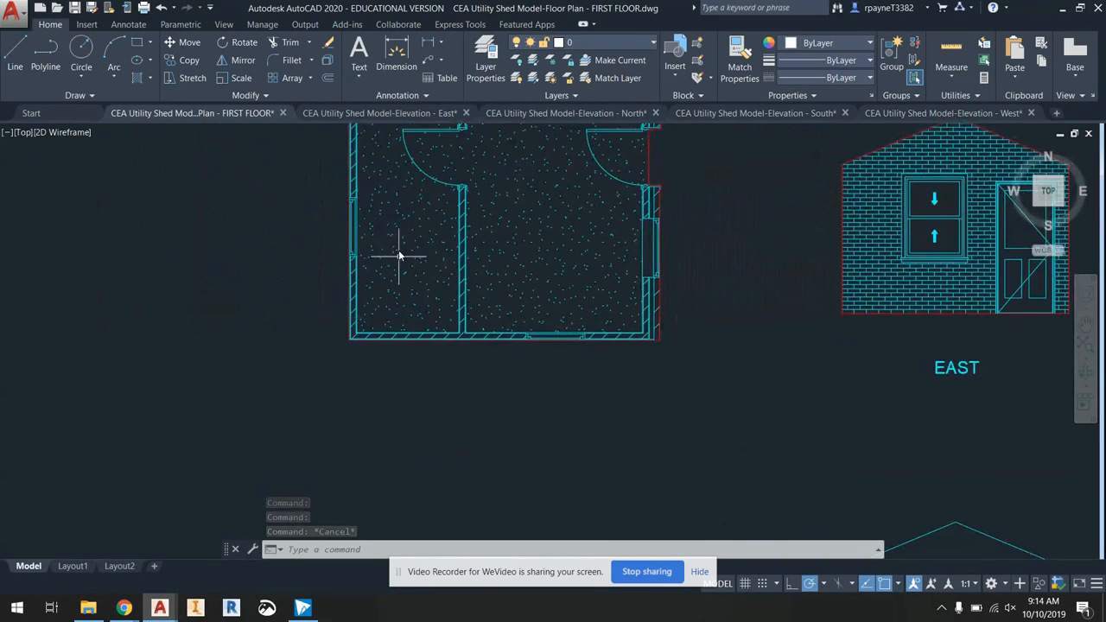
{"action": "middle_click_drag", "start_coordinate": [400, 254], "coordinate": [302, 367]}
{"action": "middle_click_drag", "start_coordinate": [636, 344], "coordinate": [383, 302]}
{"action": "scroll", "coordinate": [385, 303], "scroll_direction": "down", "scroll_amount": 2}
{"action": "scroll", "coordinate": [388, 310], "scroll_direction": "down", "scroll_amount": 2}
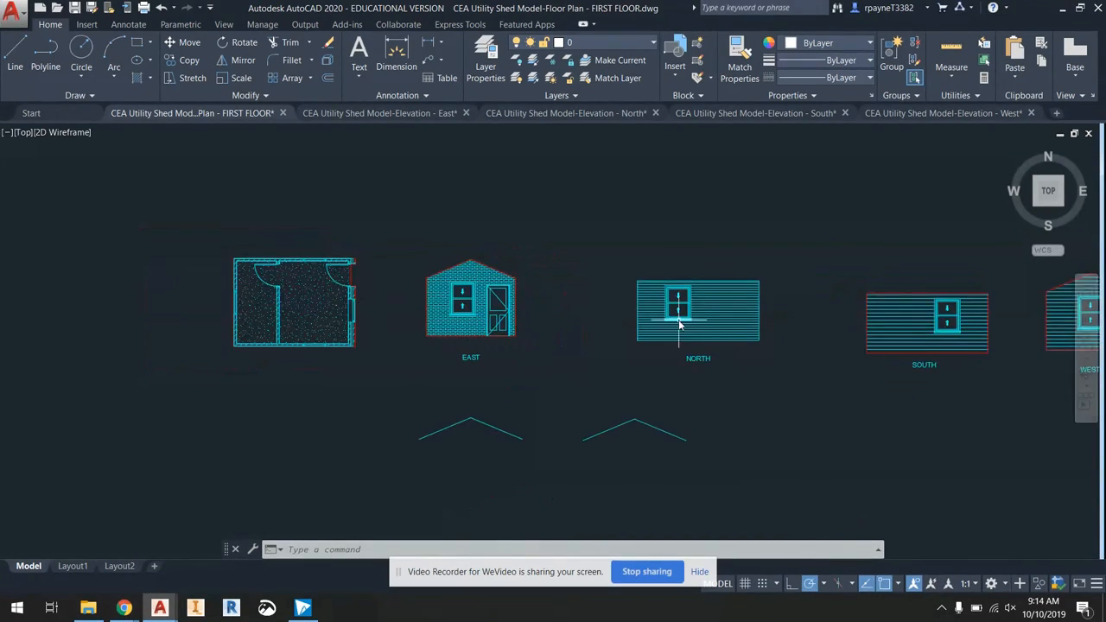
{"action": "middle_click_drag", "start_coordinate": [845, 313], "coordinate": [578, 304]}
{"action": "middle_click_drag", "start_coordinate": [211, 414], "coordinate": [494, 292]}
{"action": "scroll", "coordinate": [495, 291], "scroll_direction": "up", "scroll_amount": 2}
{"action": "scroll", "coordinate": [441, 302], "scroll_direction": "down", "scroll_amount": 2}
{"action": "middle_click_drag", "start_coordinate": [450, 182], "coordinate": [437, 248]}
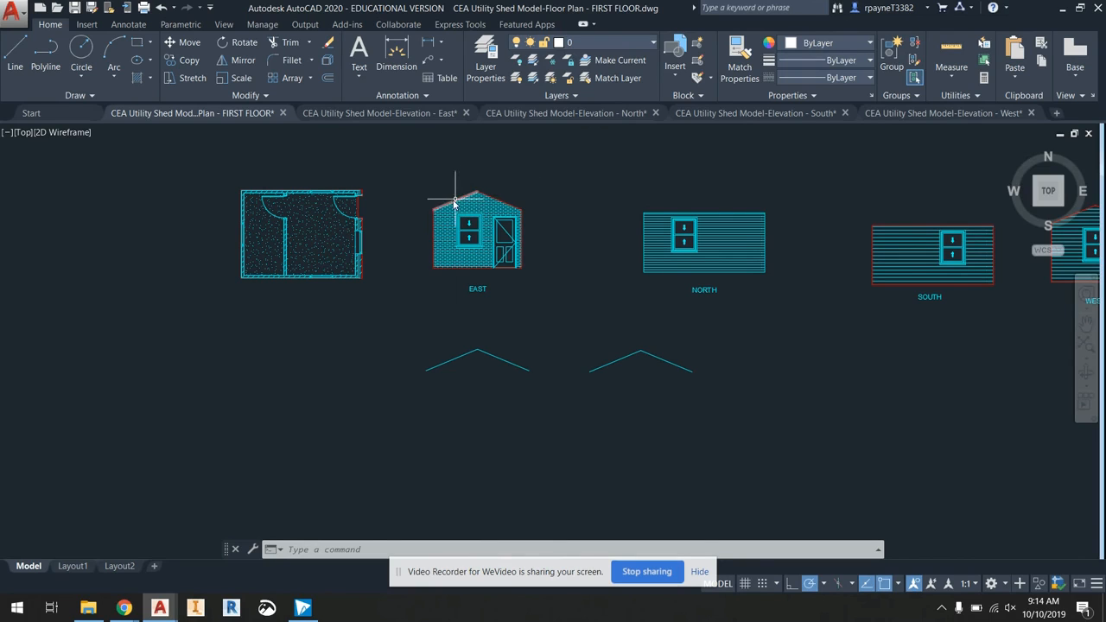
{"action": "scroll", "coordinate": [461, 205], "scroll_direction": "up", "scroll_amount": 2}
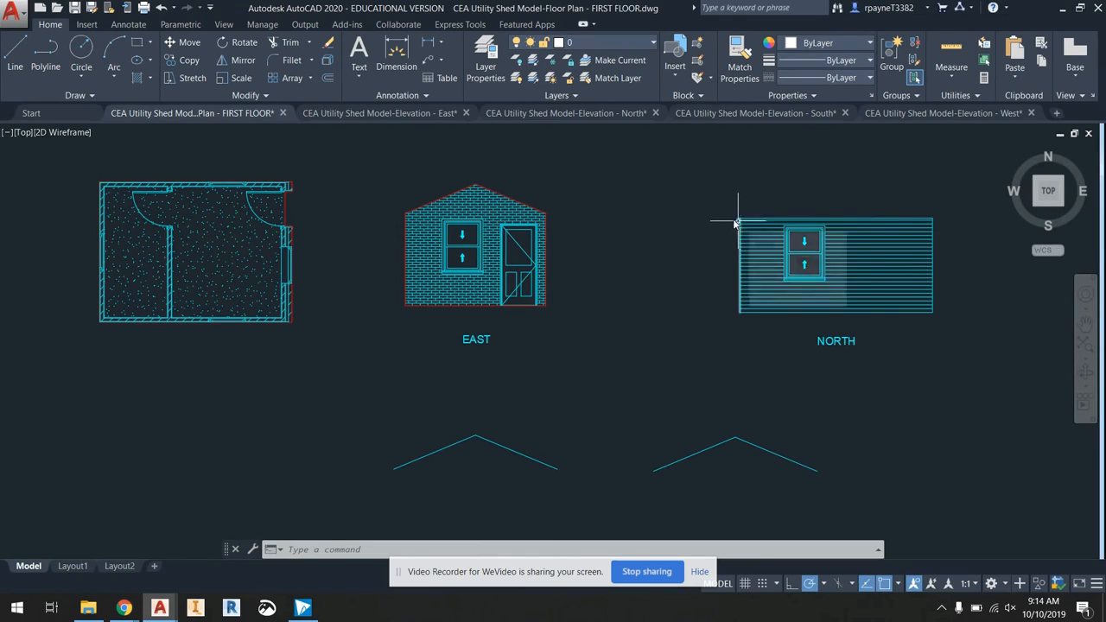
- Measure the length of the north elevation's base from corner to corner without placing a dimension
{"action": "middle_click_drag", "start_coordinate": [933, 209], "coordinate": [692, 222]}
{"action": "left_click", "coordinate": [396, 59]}
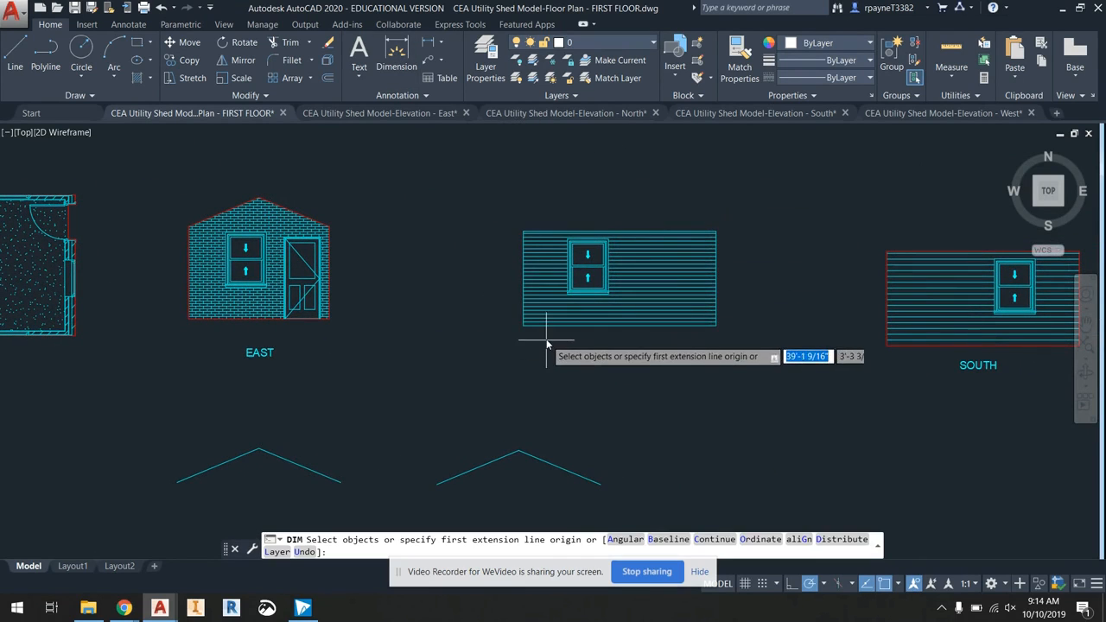
{"action": "scroll", "coordinate": [543, 335], "scroll_direction": "up", "scroll_amount": 2}
{"action": "left_click", "coordinate": [510, 321]}
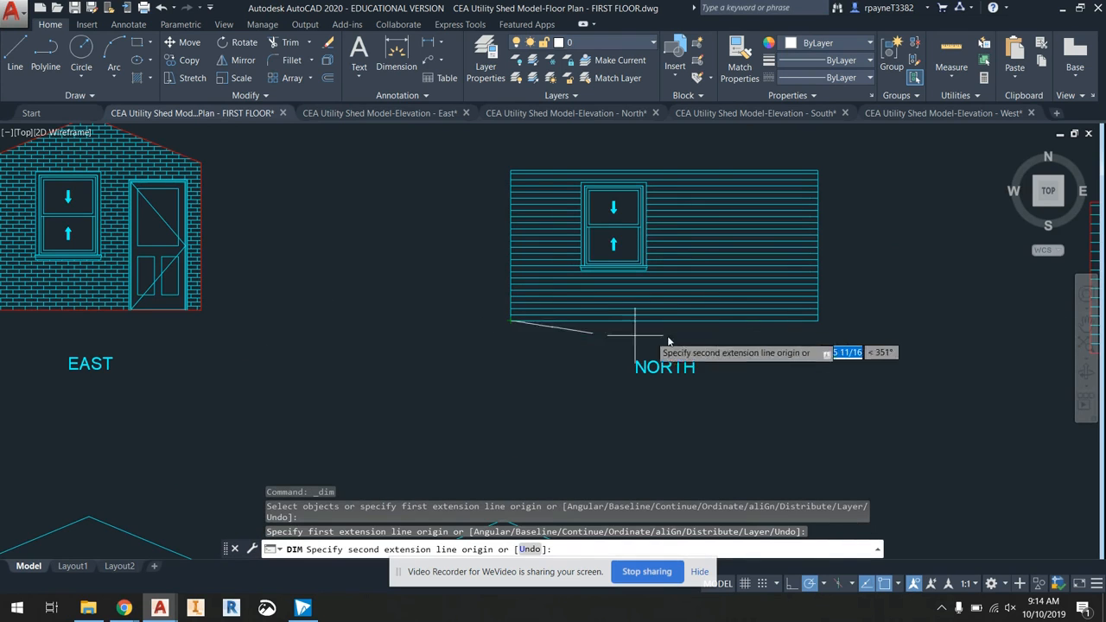
{"action": "left_click", "coordinate": [819, 320]}
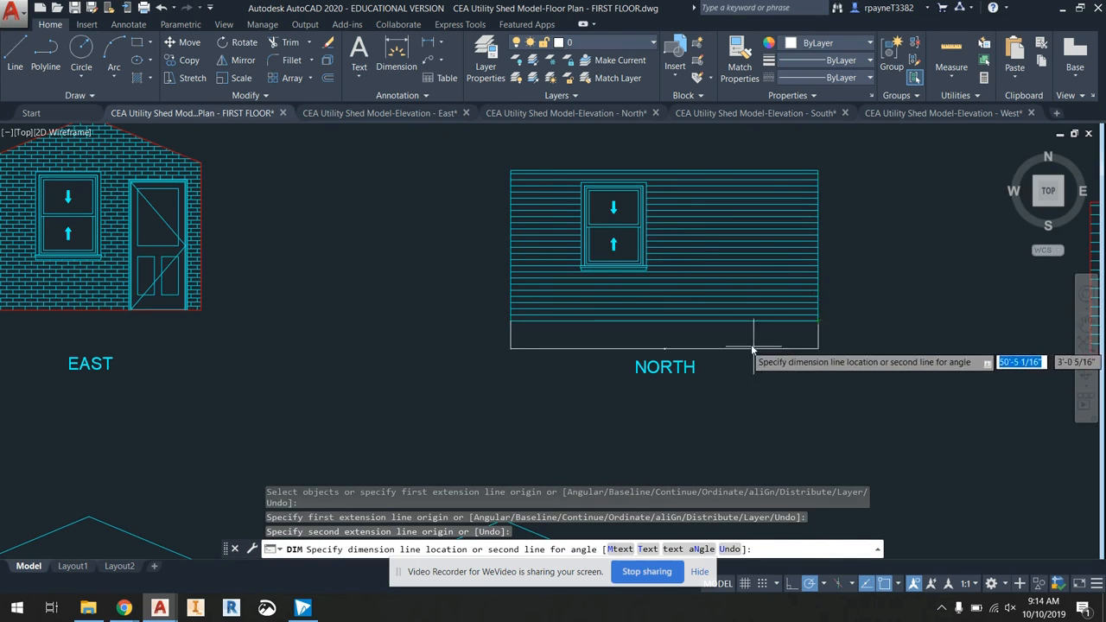
{"action": "scroll", "coordinate": [717, 349], "scroll_direction": "up", "scroll_amount": 6}
{"action": "scroll", "coordinate": [502, 302], "scroll_direction": "up", "scroll_amount": 4}
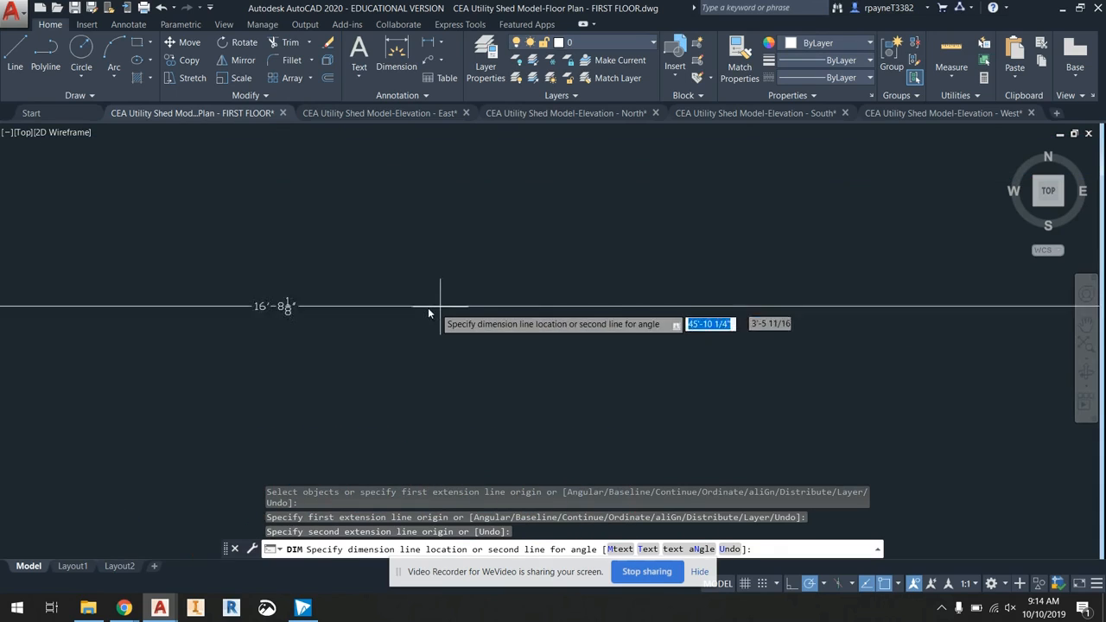
{"action": "scroll", "coordinate": [394, 311], "scroll_direction": "down", "scroll_amount": 5}
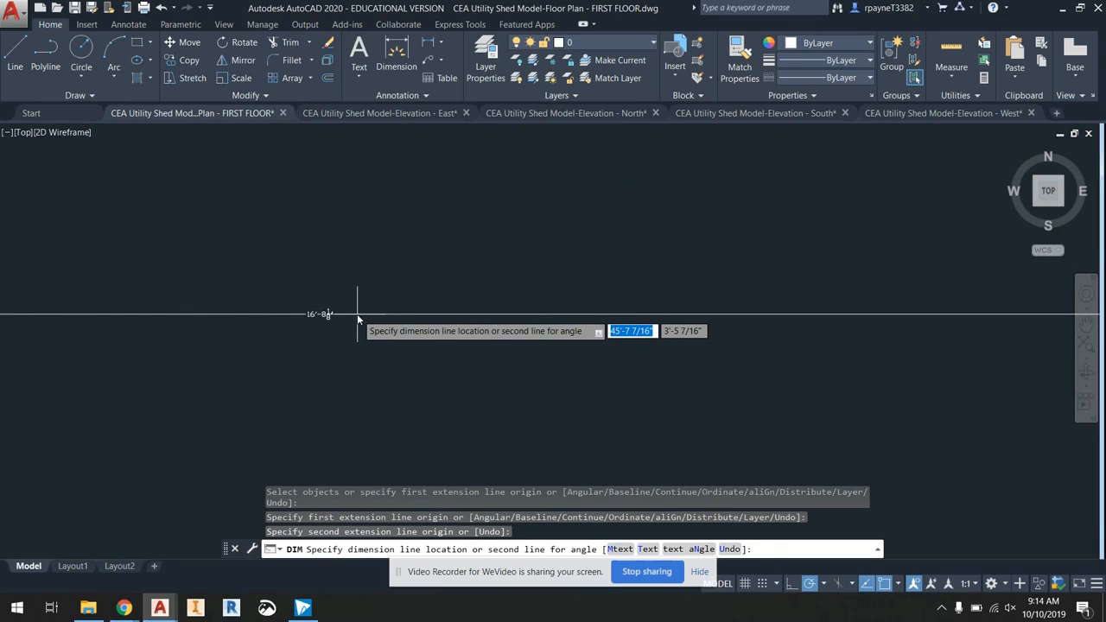
{"action": "scroll", "coordinate": [346, 318], "scroll_direction": "up", "scroll_amount": 3}
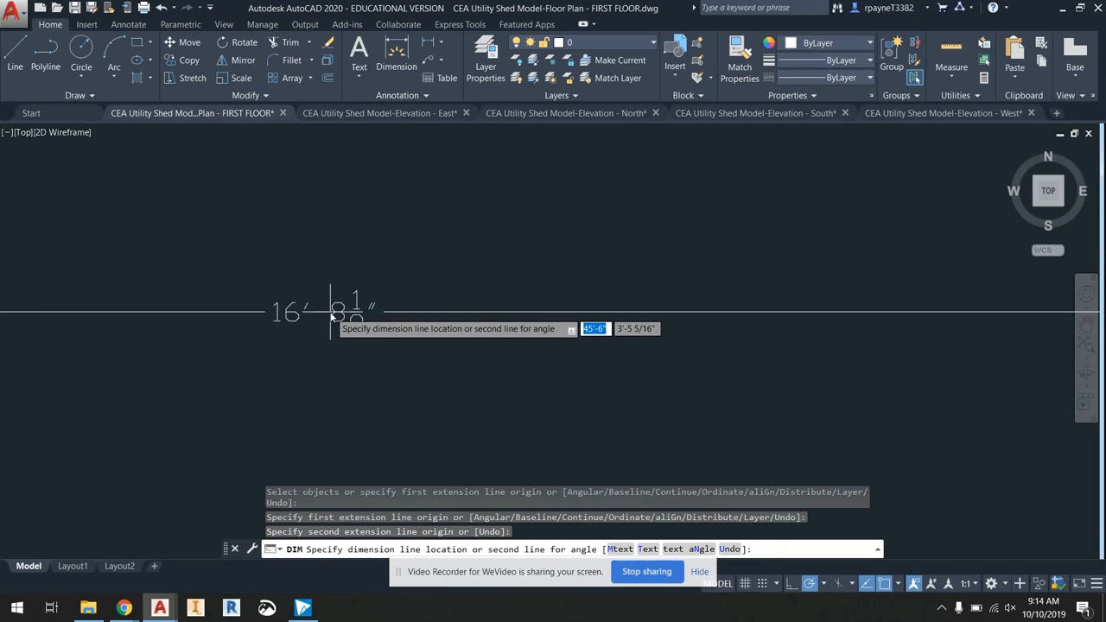
{"action": "scroll", "coordinate": [331, 316], "scroll_direction": "down", "scroll_amount": 5}
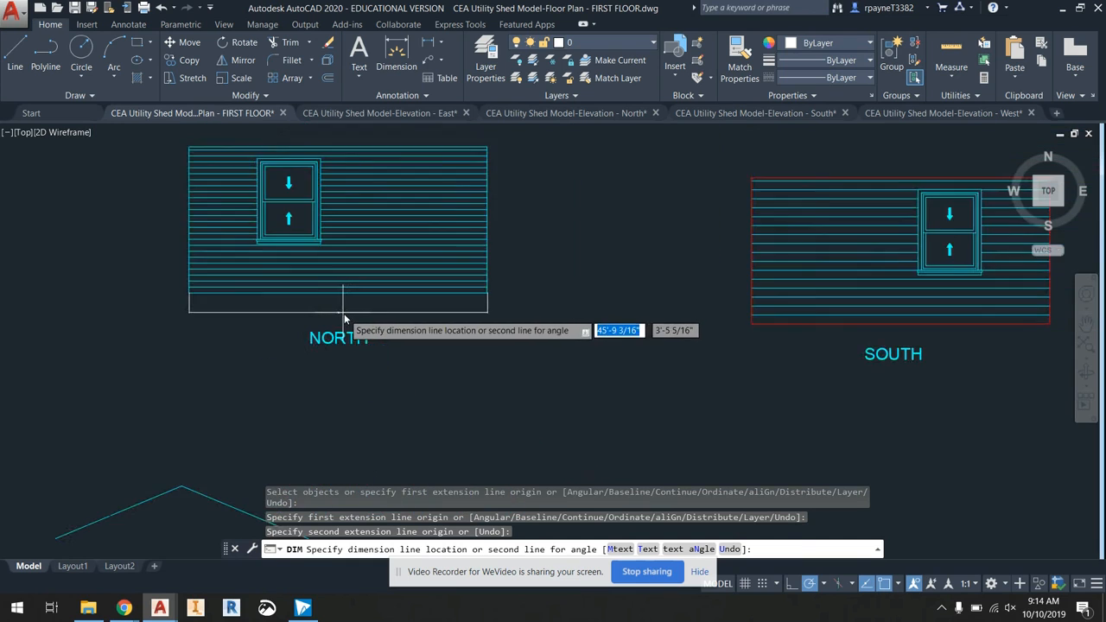
{"action": "middle_click_drag", "start_coordinate": [371, 316], "coordinate": [522, 319]}
{"action": "key", "text": "Escape"}
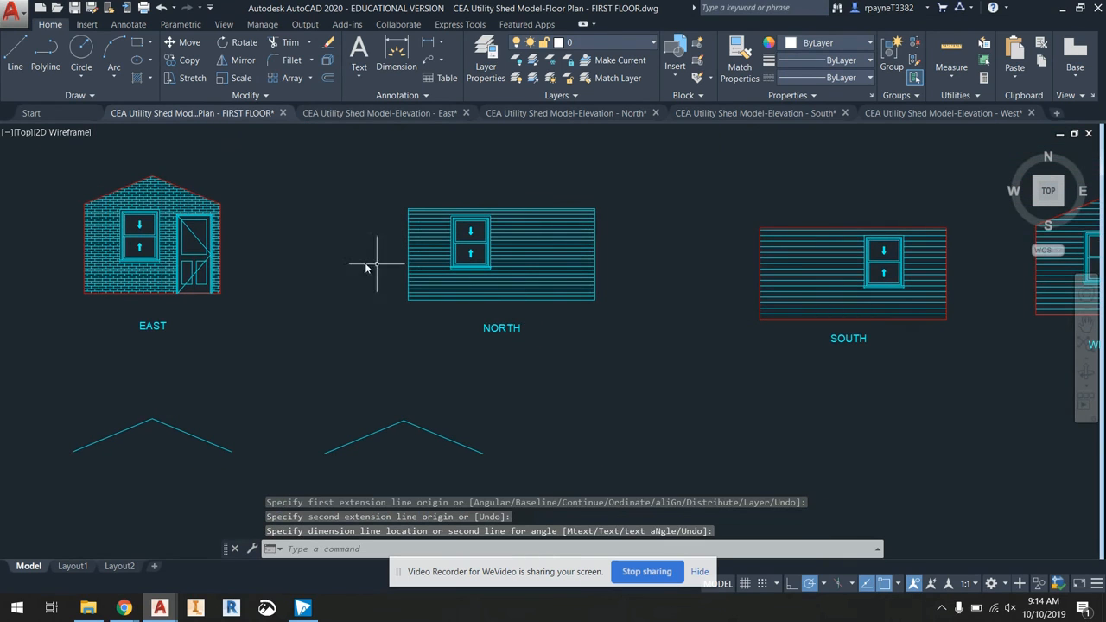
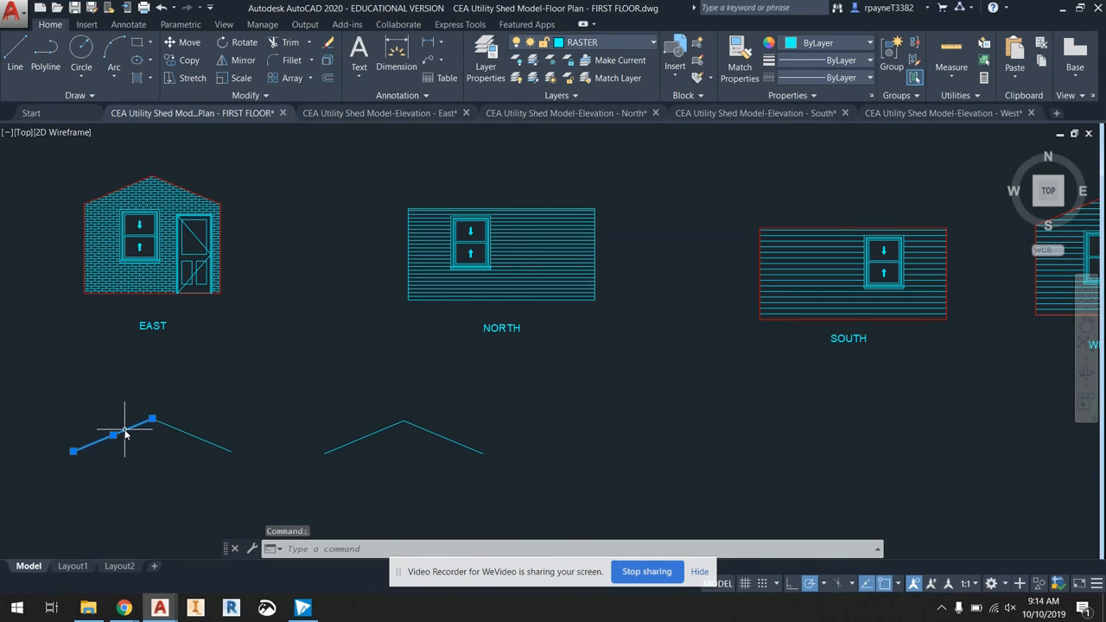
- Add an aligned dimension to the left slope of the set-aside roof lines beneath the east elevation
{"action": "scroll", "coordinate": [125, 432], "scroll_direction": "down", "scroll_amount": 2}
{"action": "middle_click_drag", "start_coordinate": [153, 432], "coordinate": [322, 296]}
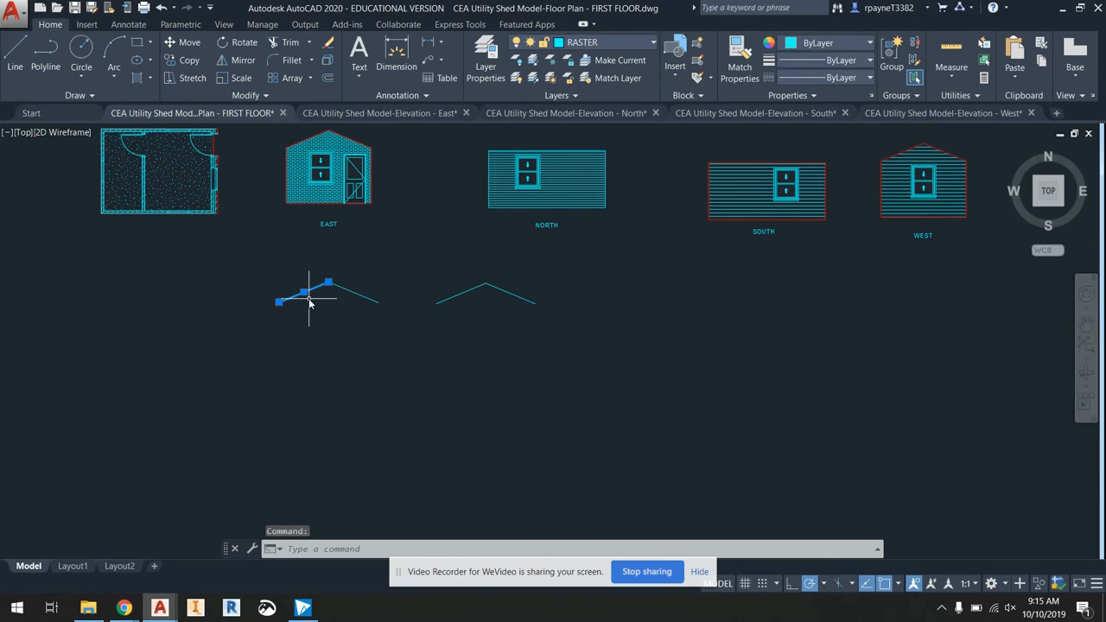
{"action": "left_click", "coordinate": [398, 57]}
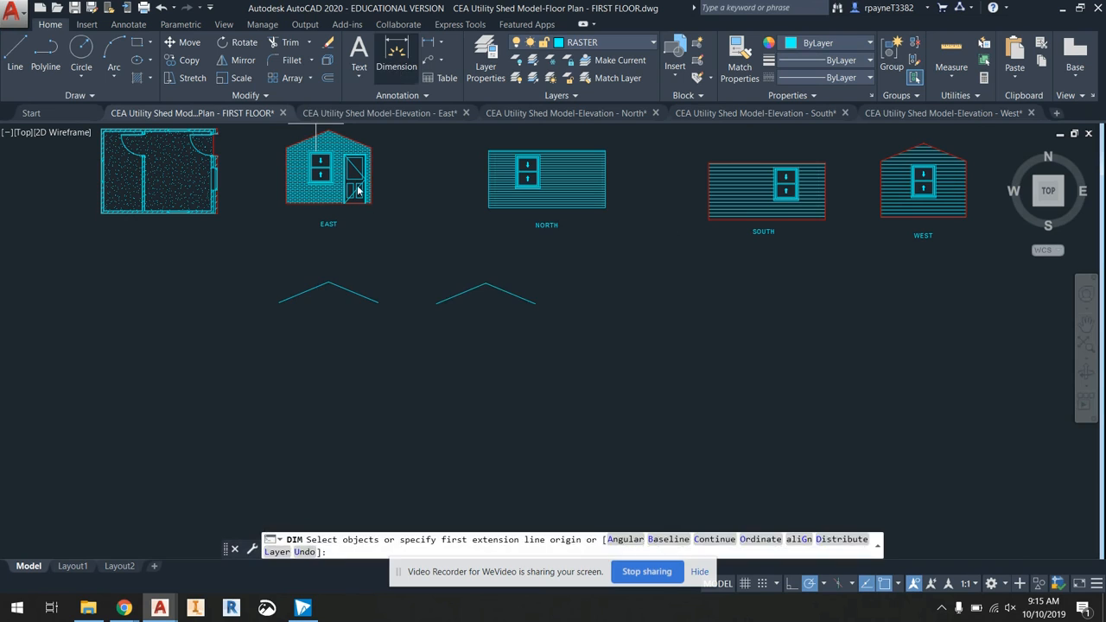
{"action": "key", "text": "Return"}
{"action": "left_click", "coordinate": [301, 293]}
{"action": "scroll", "coordinate": [295, 282], "scroll_direction": "up", "scroll_amount": 5}
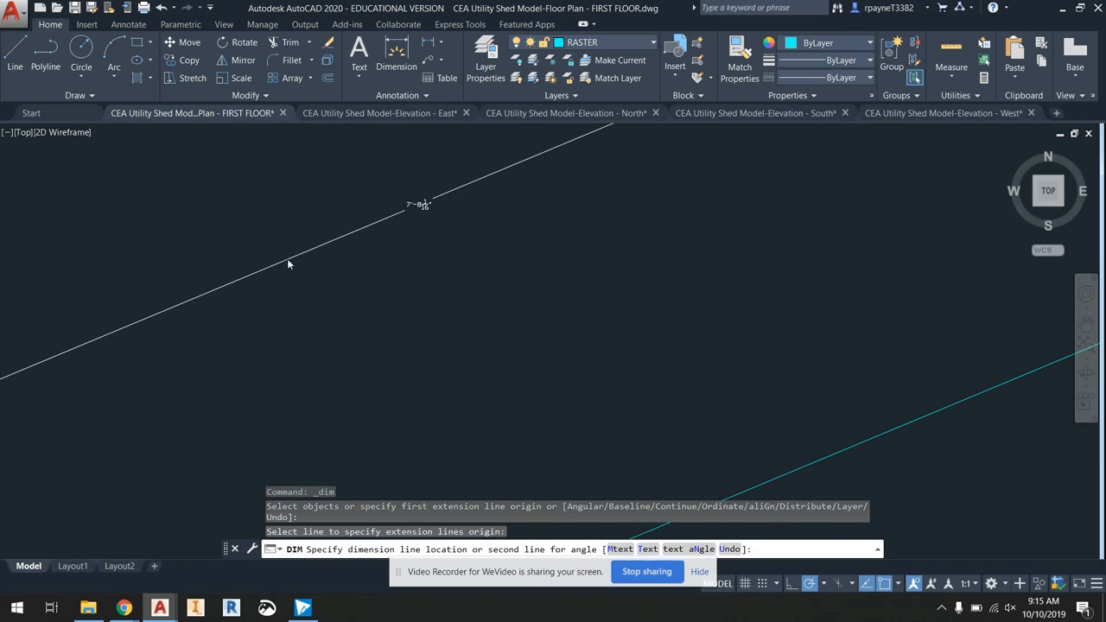
{"action": "key", "text": "Escape"}
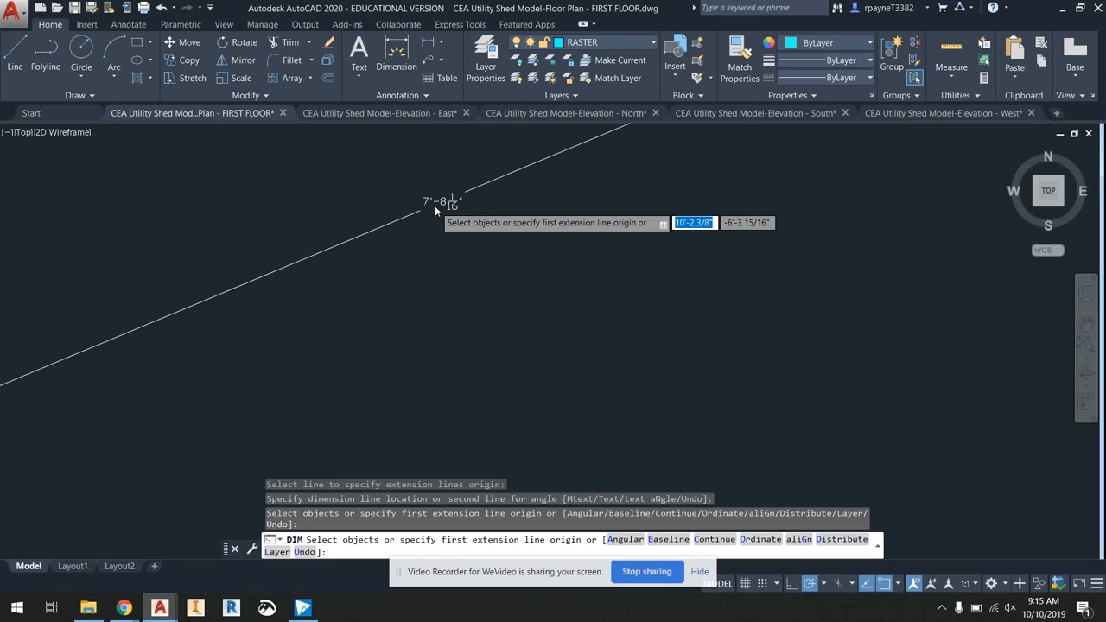
{"action": "scroll", "coordinate": [435, 205], "scroll_direction": "down", "scroll_amount": 6}
{"action": "key", "text": "Escape"}
{"action": "scroll", "coordinate": [471, 244], "scroll_direction": "down", "scroll_amount": 6}
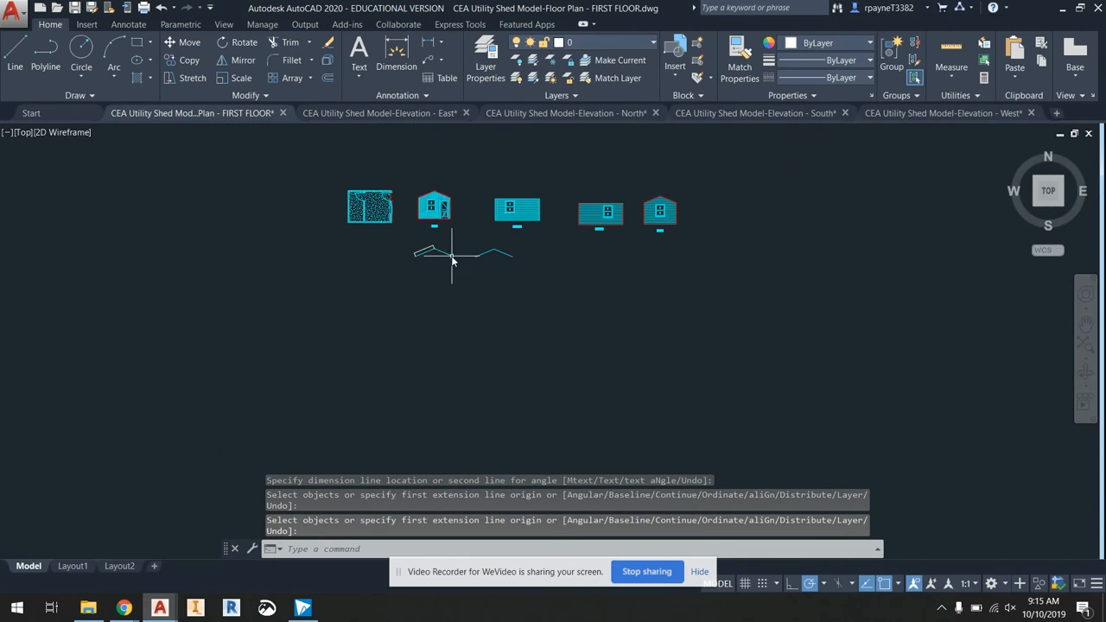
- Make VECTOR the current layer
{"action": "left_click", "coordinate": [574, 42]}
{"action": "left_click", "coordinate": [577, 390]}
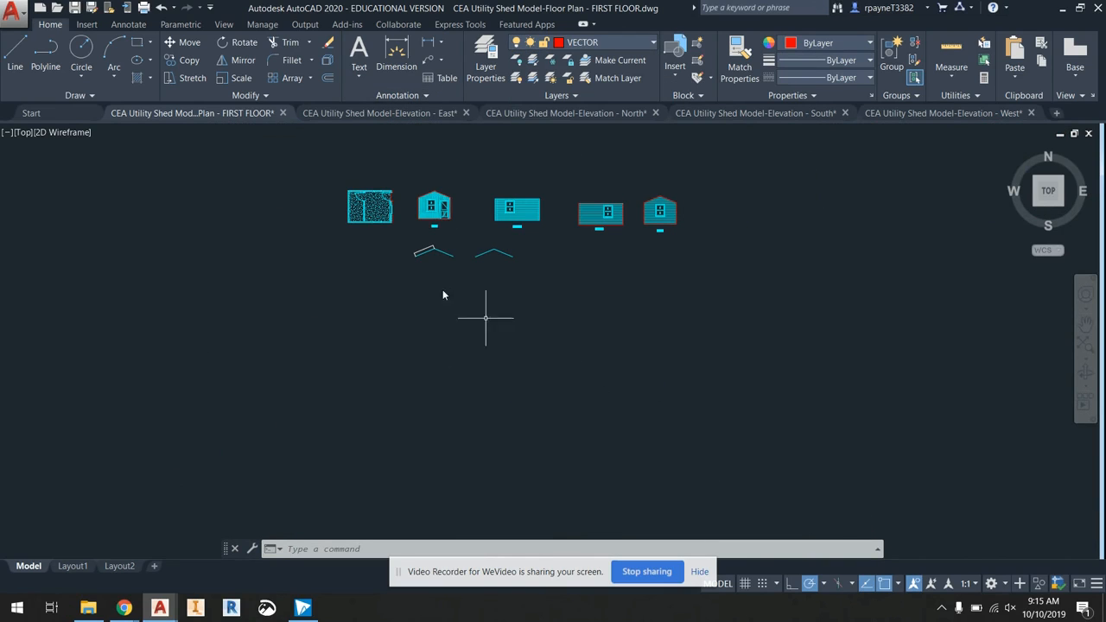
{"action": "left_click", "coordinate": [136, 41]}
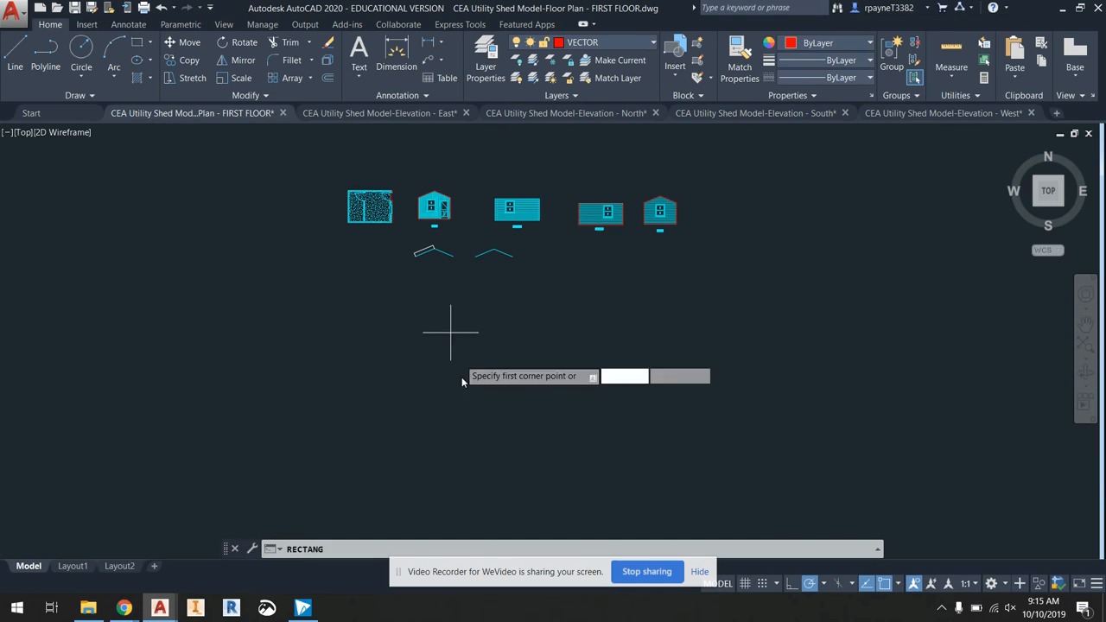
{"action": "scroll", "coordinate": [422, 253], "scroll_direction": "up", "scroll_amount": 5}
{"action": "scroll", "coordinate": [465, 211], "scroll_direction": "up", "scroll_amount": 3}
{"action": "scroll", "coordinate": [464, 218], "scroll_direction": "down", "scroll_amount": 7}
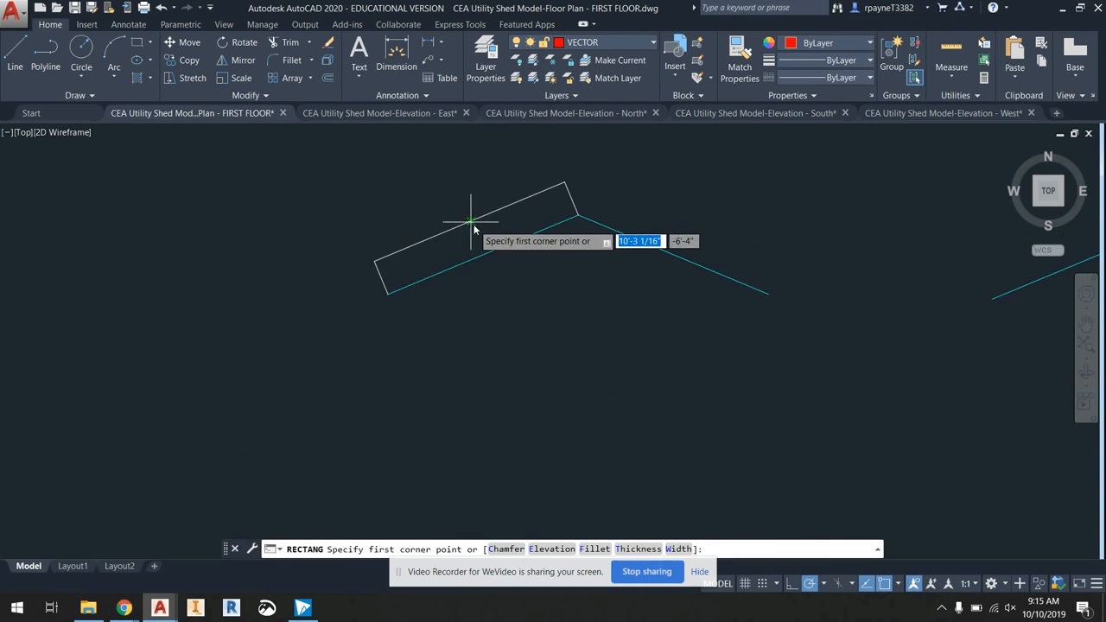
{"action": "key", "text": "Escape"}
- Dimension the north elevation's base line, placing the dimension between the elevation and its NORTH label
{"action": "scroll", "coordinate": [479, 234], "scroll_direction": "down", "scroll_amount": 4}
{"action": "middle_click_drag", "start_coordinate": [573, 198], "coordinate": [495, 337]}
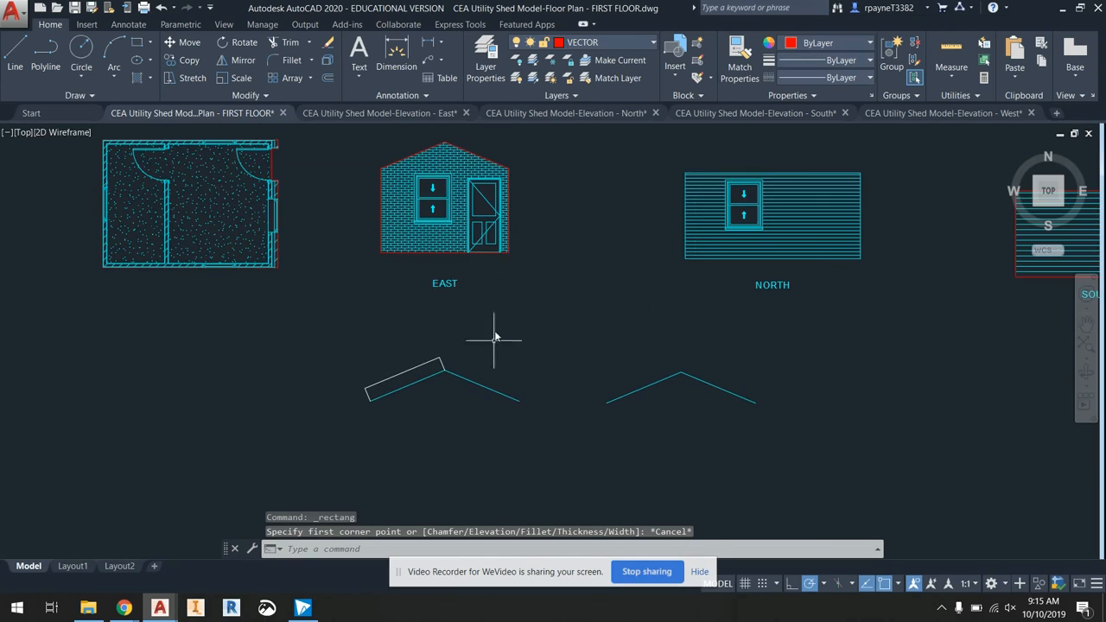
{"action": "scroll", "coordinate": [726, 201], "scroll_direction": "up", "scroll_amount": 2}
{"action": "middle_click_drag", "start_coordinate": [687, 236], "coordinate": [493, 247]}
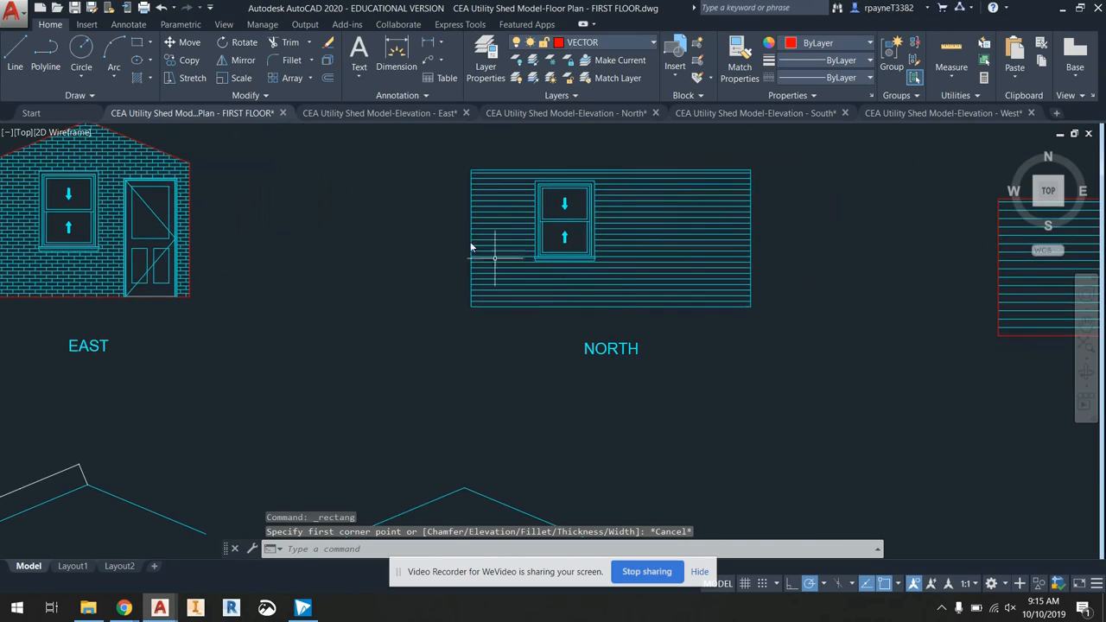
{"action": "left_click", "coordinate": [397, 56]}
{"action": "scroll", "coordinate": [534, 251], "scroll_direction": "up", "scroll_amount": 8}
{"action": "scroll", "coordinate": [518, 222], "scroll_direction": "down", "scroll_amount": 4}
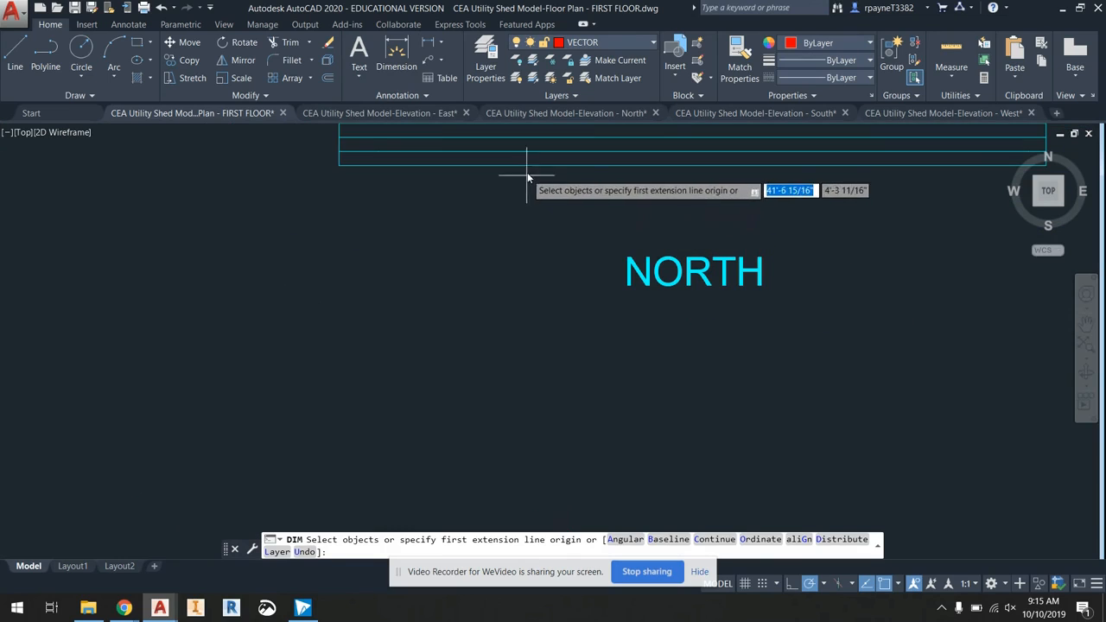
{"action": "left_click", "coordinate": [528, 165]}
{"action": "left_click", "coordinate": [543, 220]}
{"action": "scroll", "coordinate": [699, 240], "scroll_direction": "up", "scroll_amount": 5}
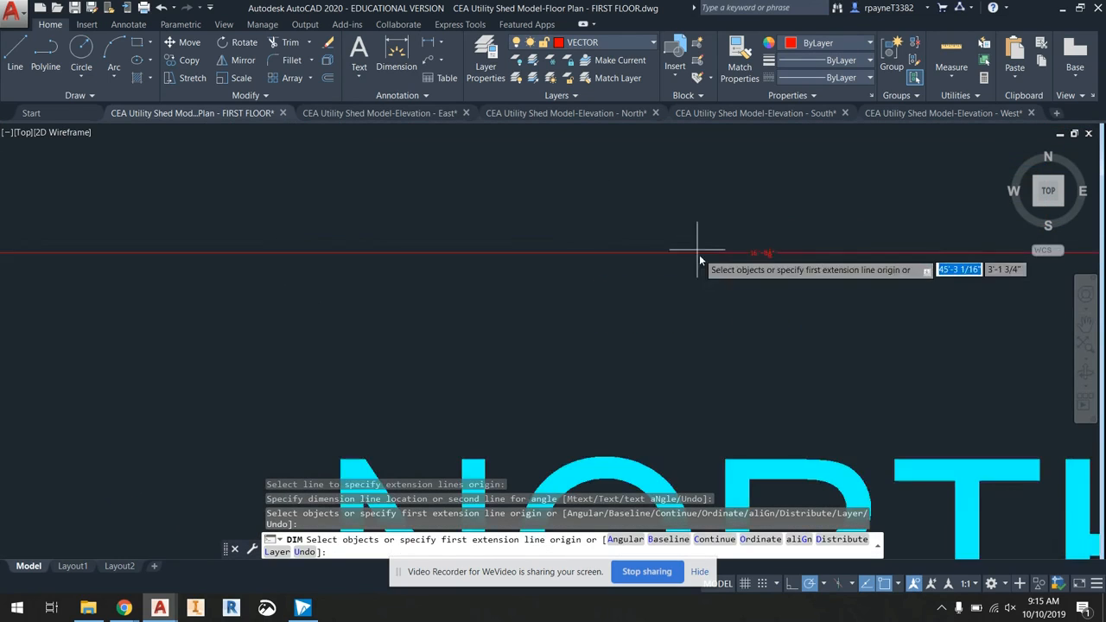
{"action": "middle_click_drag", "start_coordinate": [607, 363], "coordinate": [584, 377]}
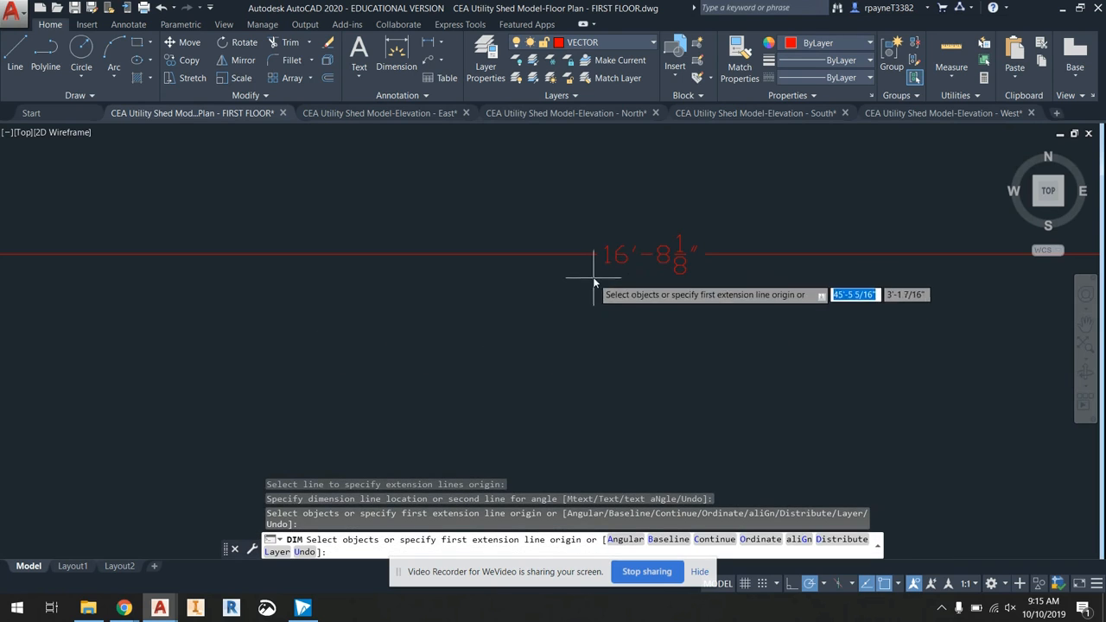
{"action": "scroll", "coordinate": [649, 255], "scroll_direction": "down", "scroll_amount": 4}
{"action": "type", "text": "c"}
{"action": "key", "text": "Return"}
{"action": "scroll", "coordinate": [647, 259], "scroll_direction": "down", "scroll_amount": 12}
{"action": "middle_click_drag", "start_coordinate": [646, 350], "coordinate": [599, 266]}
{"action": "key", "text": "Escape"}
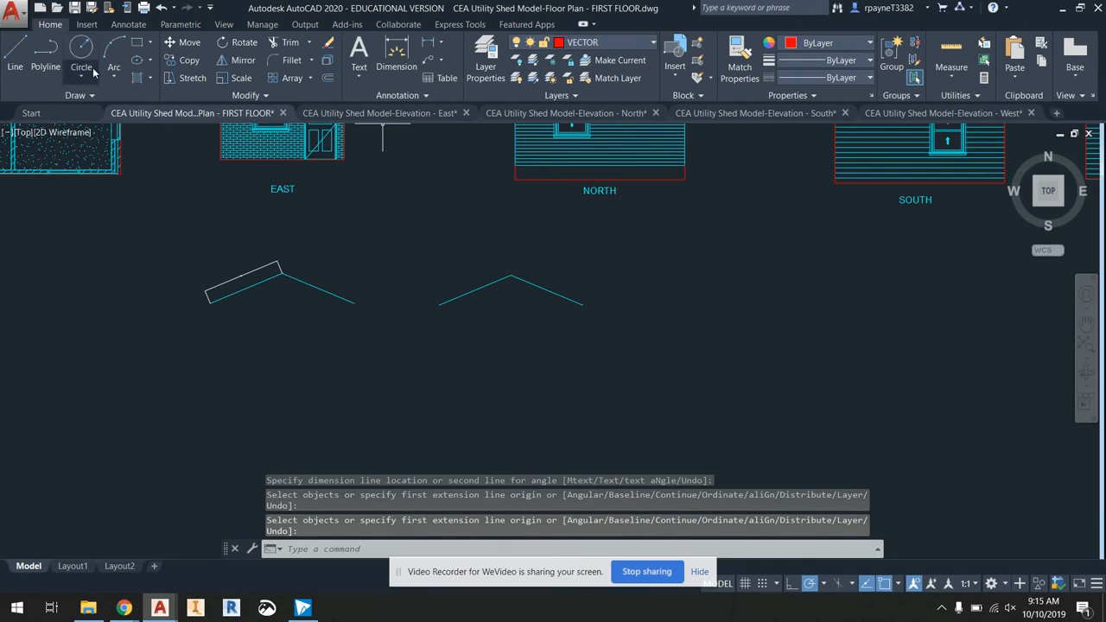
- Try drawing a roof panel rectangle beneath the set-aside roof lines with only 7' entered, and erase it
{"action": "left_click", "coordinate": [138, 43]}
{"action": "middle_click_drag", "start_coordinate": [549, 370], "coordinate": [529, 323]}
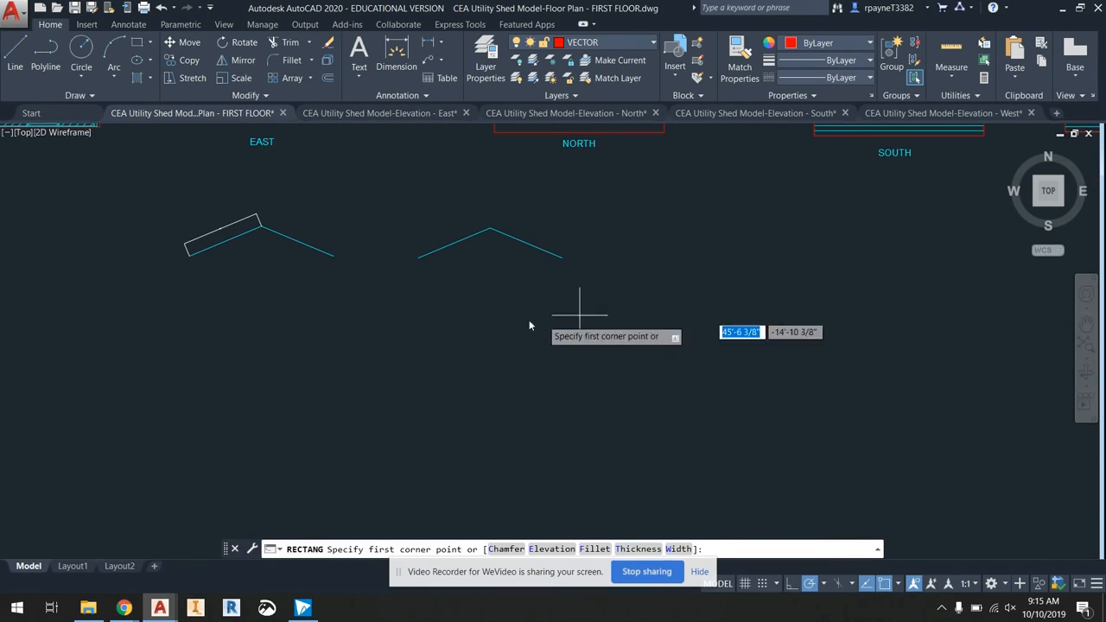
{"action": "left_click", "coordinate": [357, 292]}
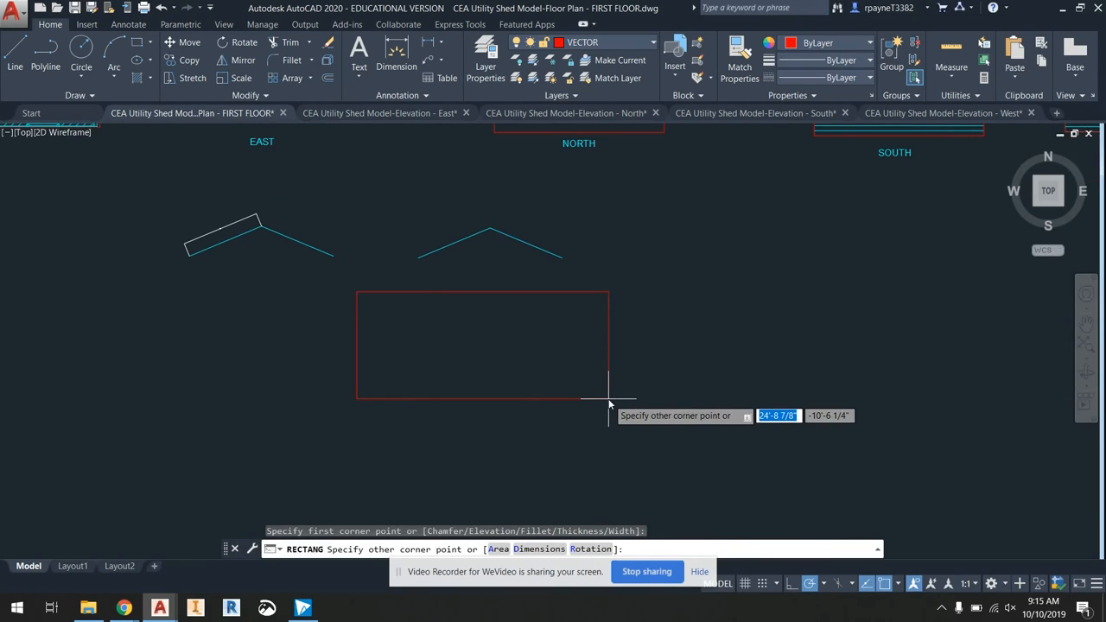
{"action": "type", "text": "7'"}
{"action": "key", "text": "Return"}
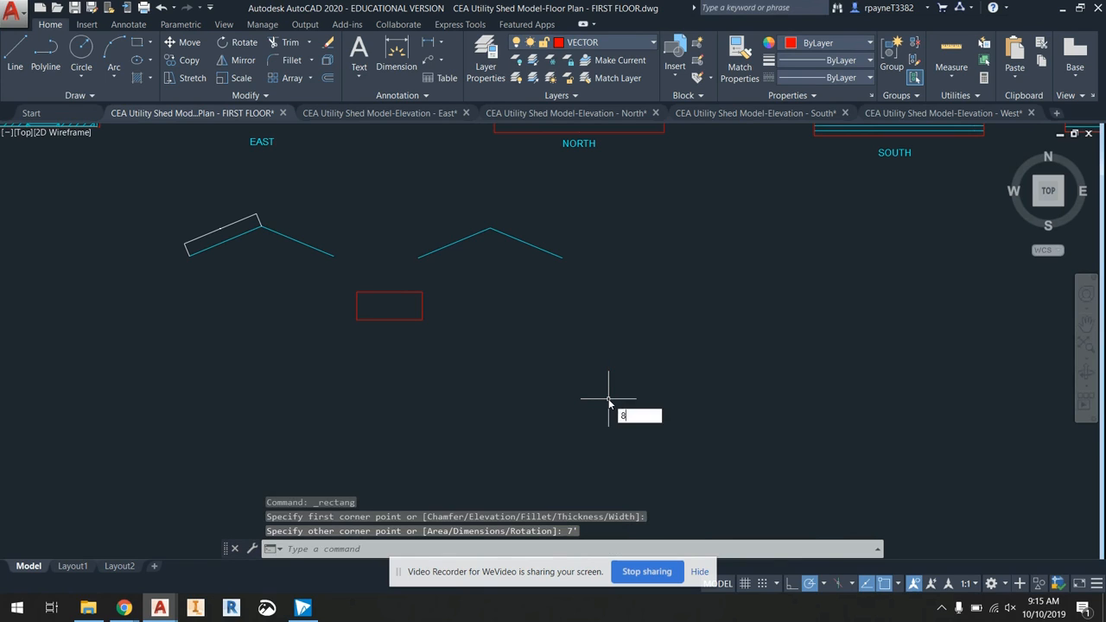
{"action": "scroll", "coordinate": [608, 401], "scroll_direction": "up", "scroll_amount": 2}
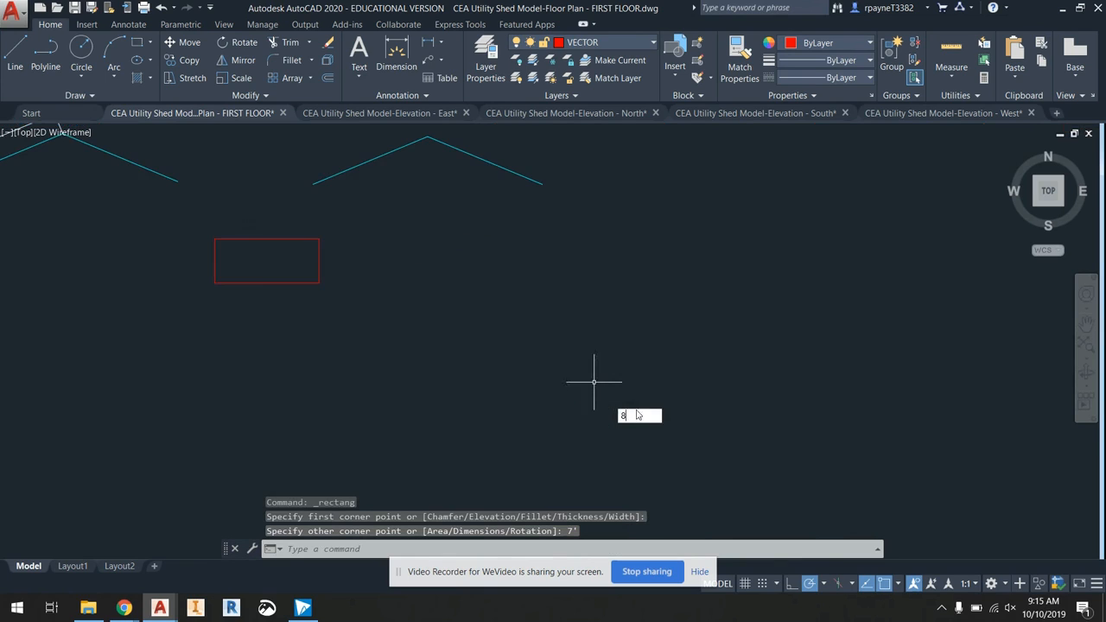
{"action": "key", "text": "Escape"}
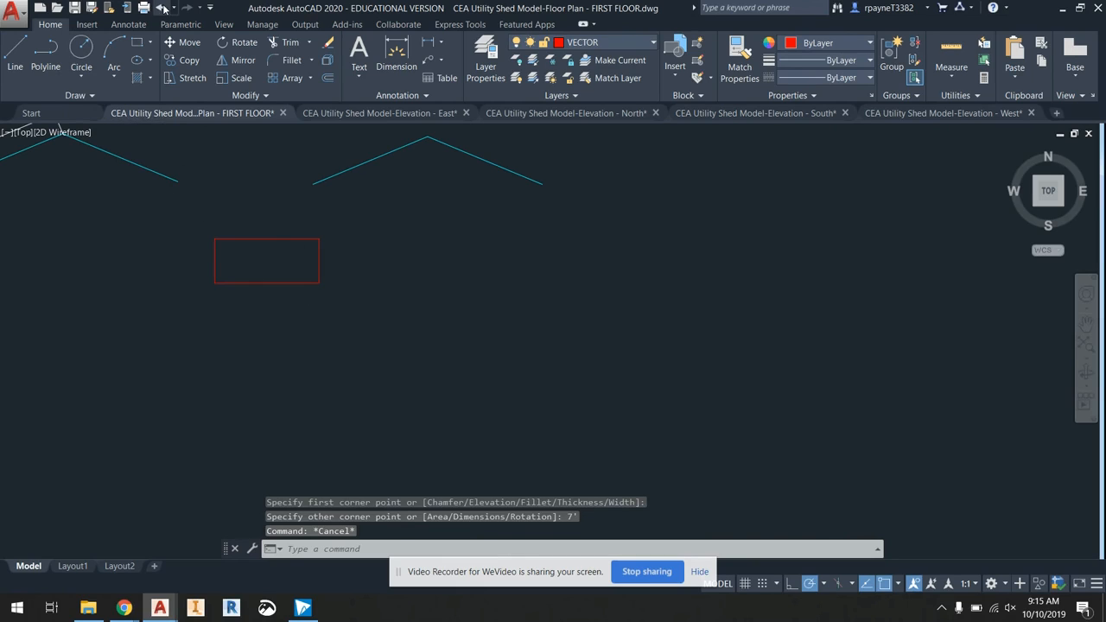
{"action": "left_click", "coordinate": [162, 8]}
{"action": "left_click", "coordinate": [386, 293]}
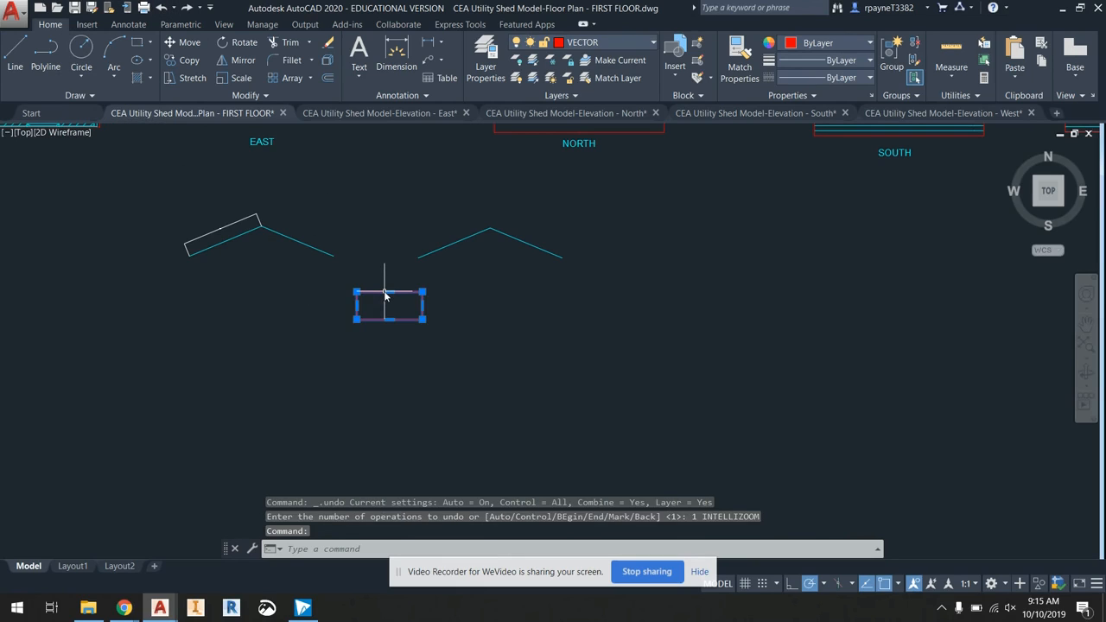
{"action": "key", "text": "Delete"}
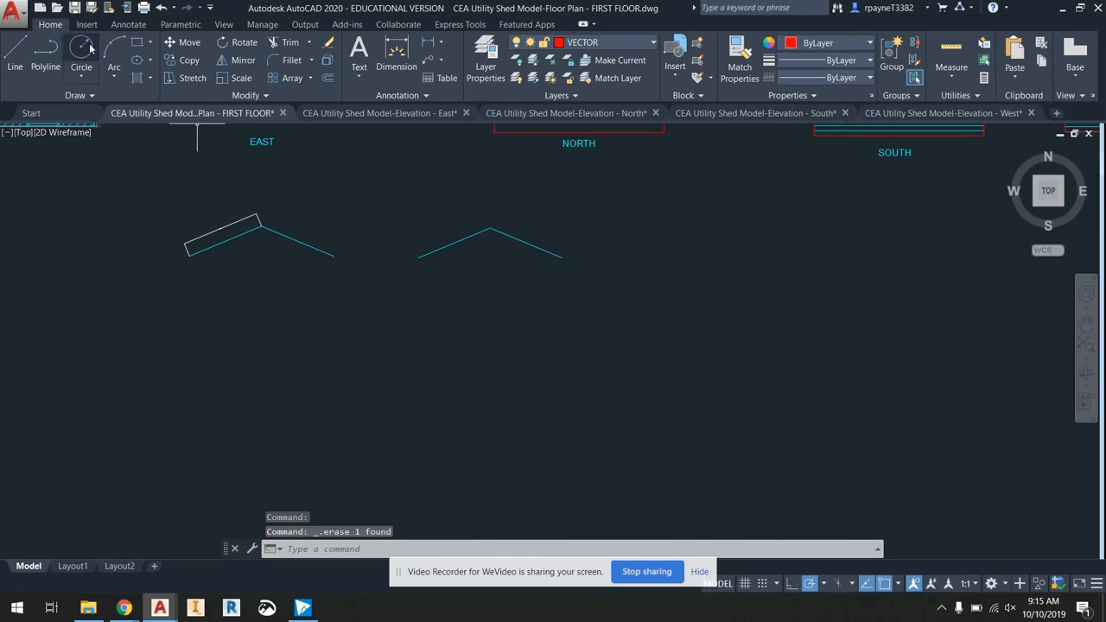
- Draw a roof panel rectangle 7'-8.125" wide and 18'-8.125" high, starting beneath the set-aside roof lines
{"action": "left_click", "coordinate": [136, 42]}
{"action": "left_click", "coordinate": [309, 307]}
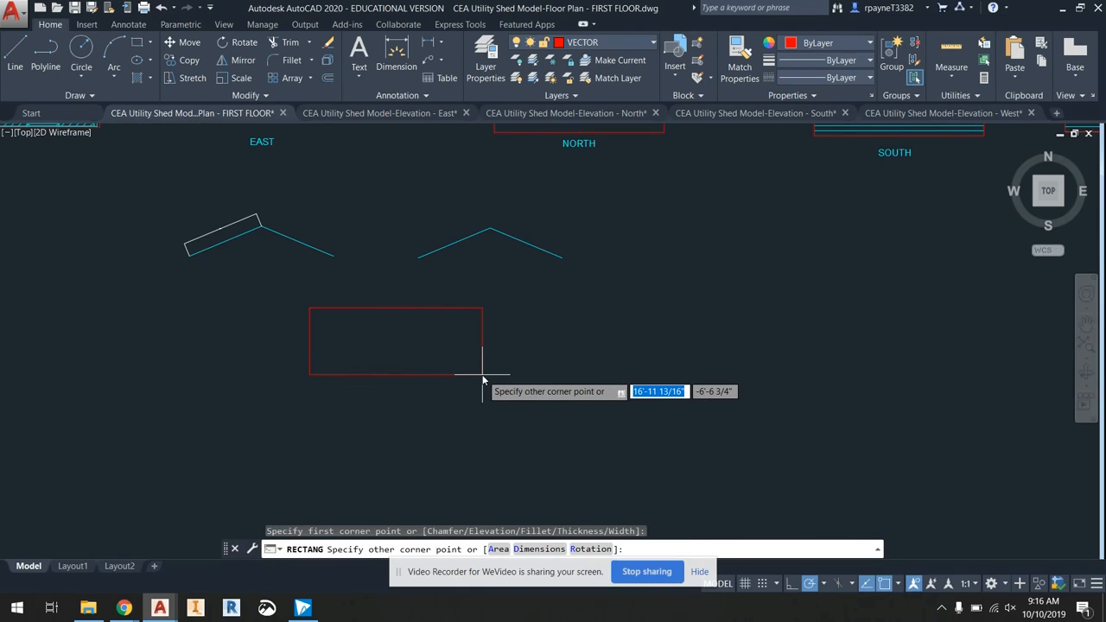
{"action": "type", "text": "7'-8.12"}
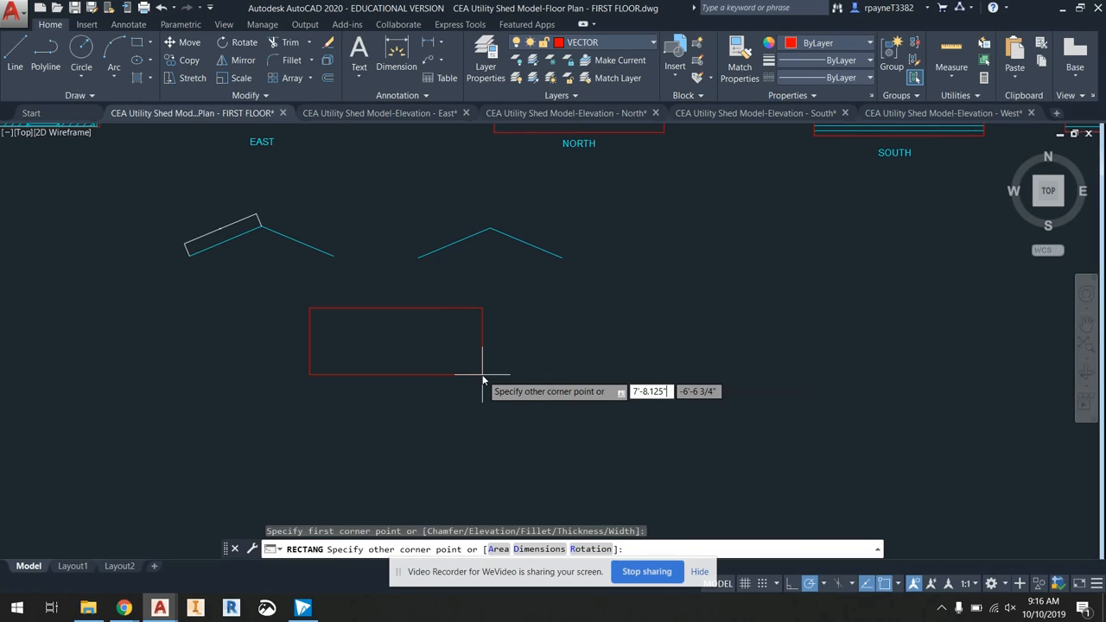
{"action": "key", "text": "Tab"}
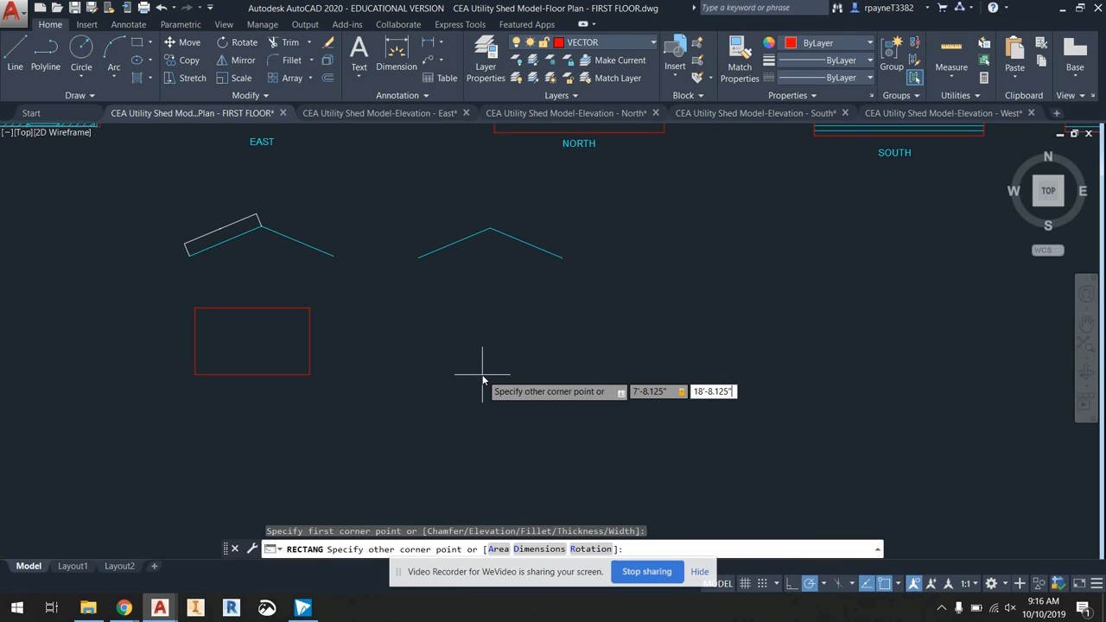
{"action": "key", "text": "Return"}
{"action": "scroll", "coordinate": [482, 375], "scroll_direction": "down", "scroll_amount": 4}
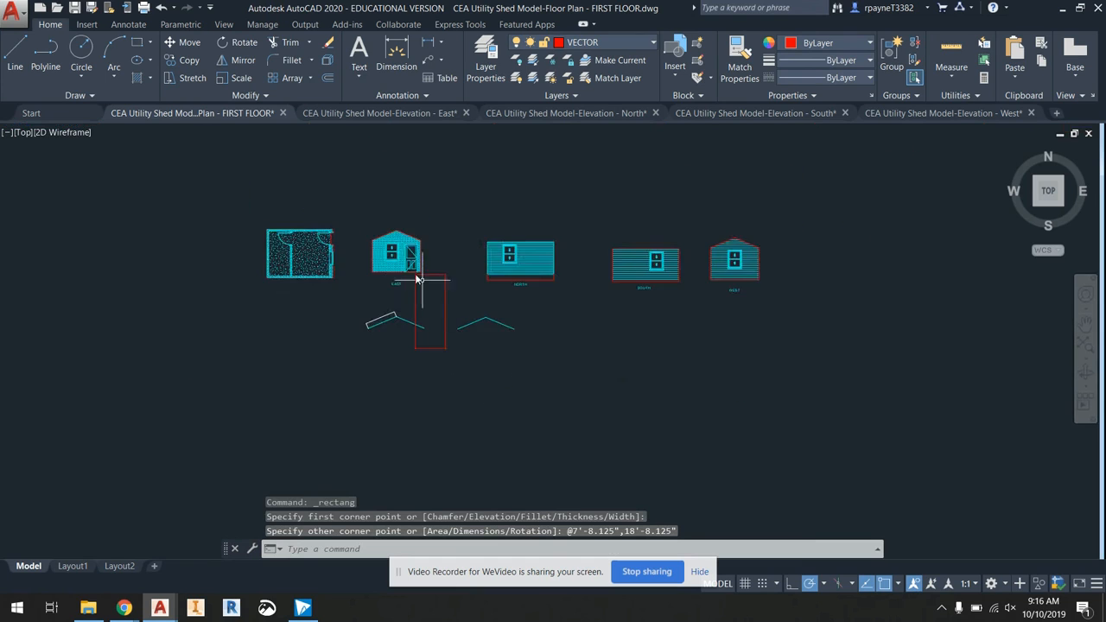
{"action": "scroll", "coordinate": [408, 268], "scroll_direction": "up", "scroll_amount": 4}
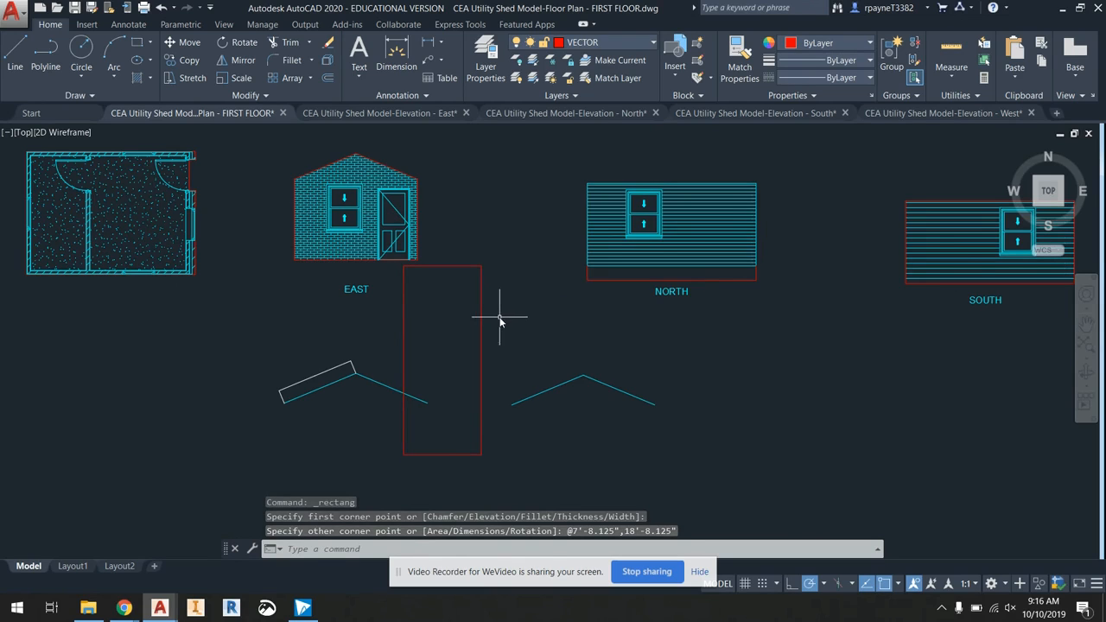
- Rotate the roof panel rectangle 90° to lie horizontally and move it beneath the roof lines under the east elevation
{"action": "left_click", "coordinate": [493, 290]}
{"action": "left_click", "coordinate": [473, 262]}
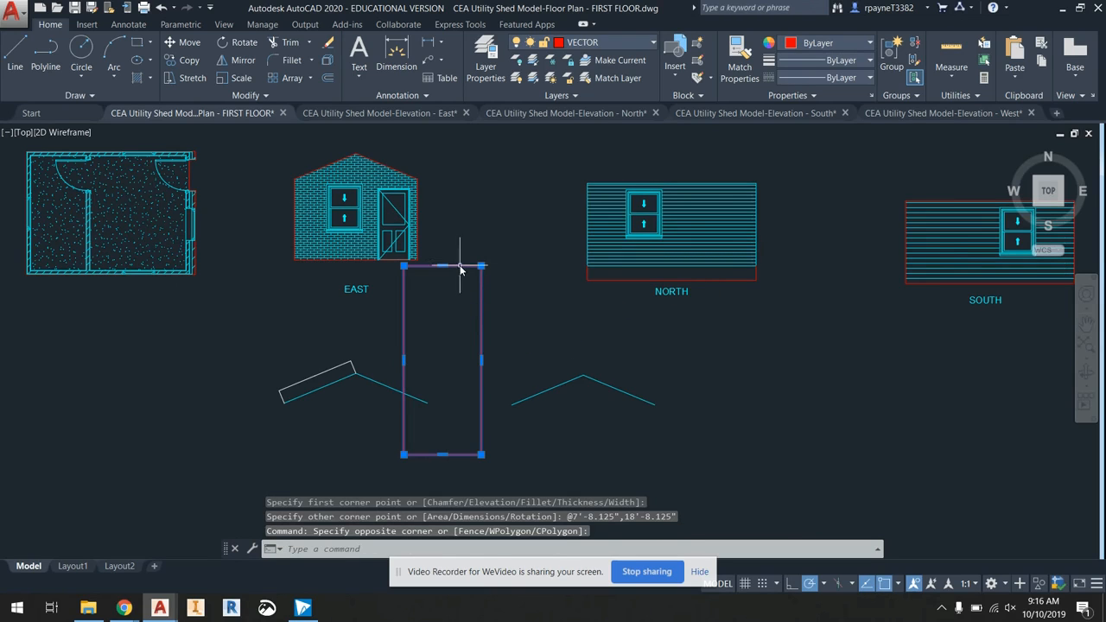
{"action": "right_click", "coordinate": [460, 271]}
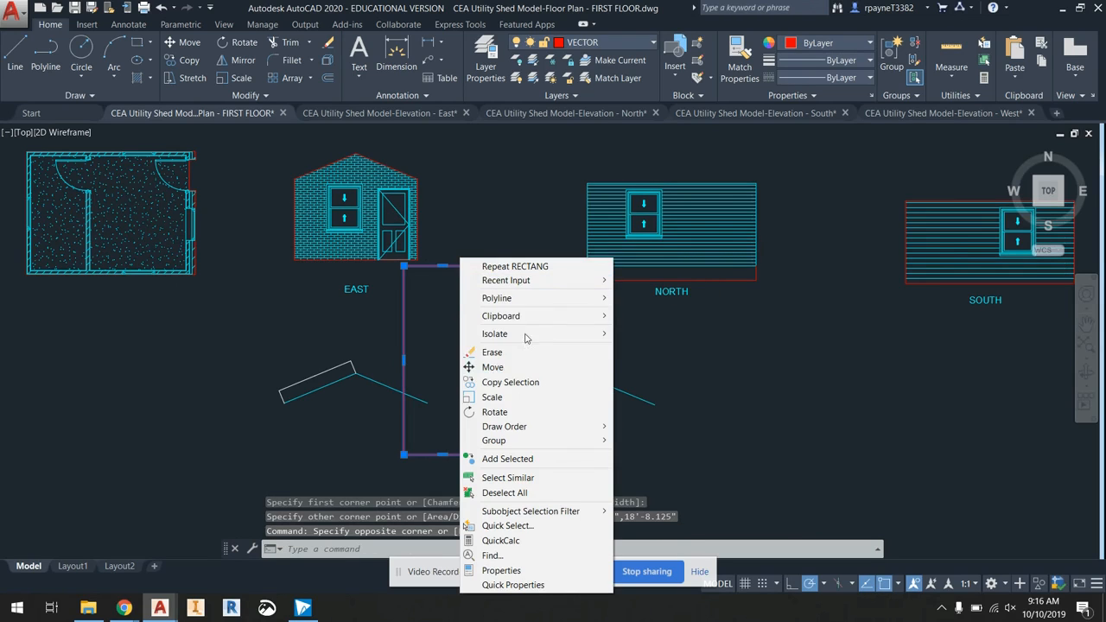
{"action": "left_click", "coordinate": [505, 411]}
{"action": "left_click", "coordinate": [438, 353]}
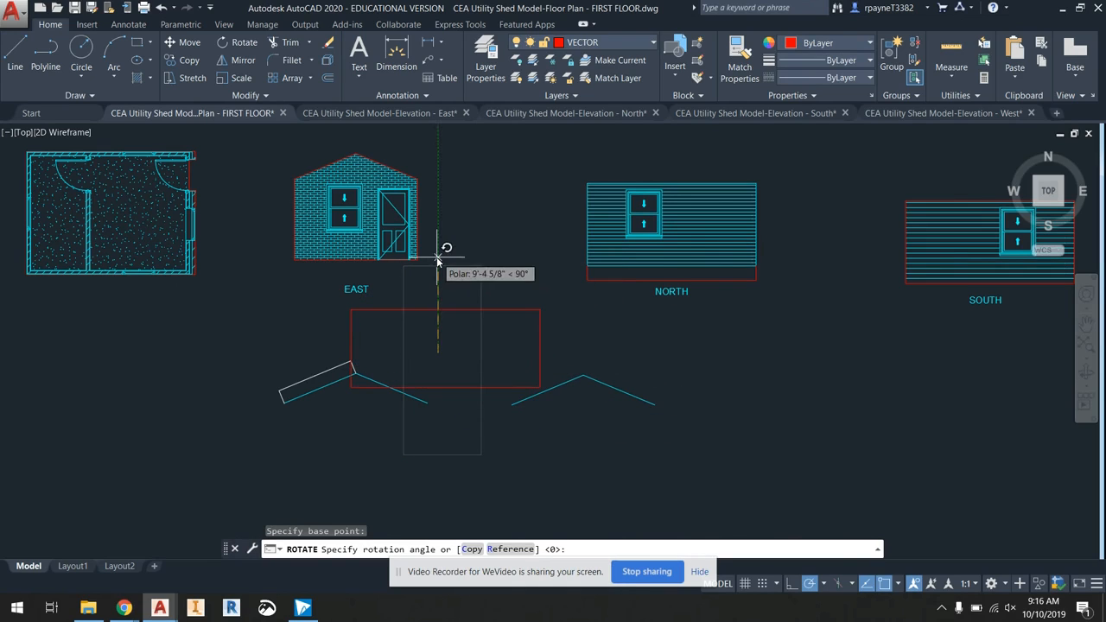
{"action": "left_click", "coordinate": [439, 257]}
{"action": "left_click", "coordinate": [455, 309]}
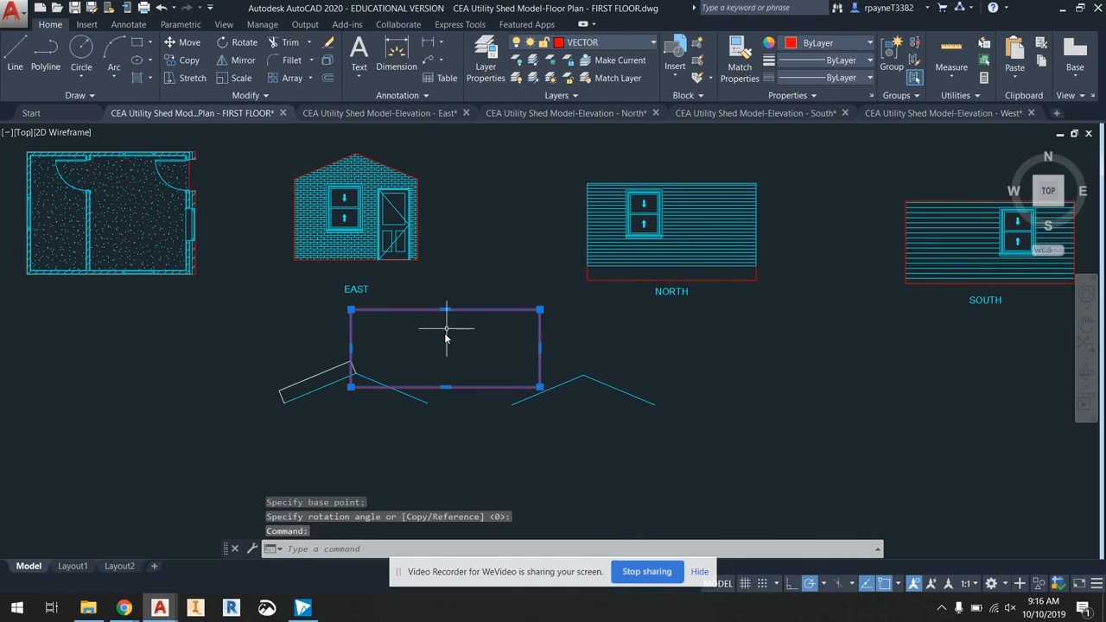
{"action": "left_click_drag", "start_coordinate": [431, 313], "coordinate": [348, 424]}
- Measure the roof panel rectangle's short side with a dimension preview without placing it
{"action": "middle_click_drag", "start_coordinate": [439, 292], "coordinate": [427, 210]}
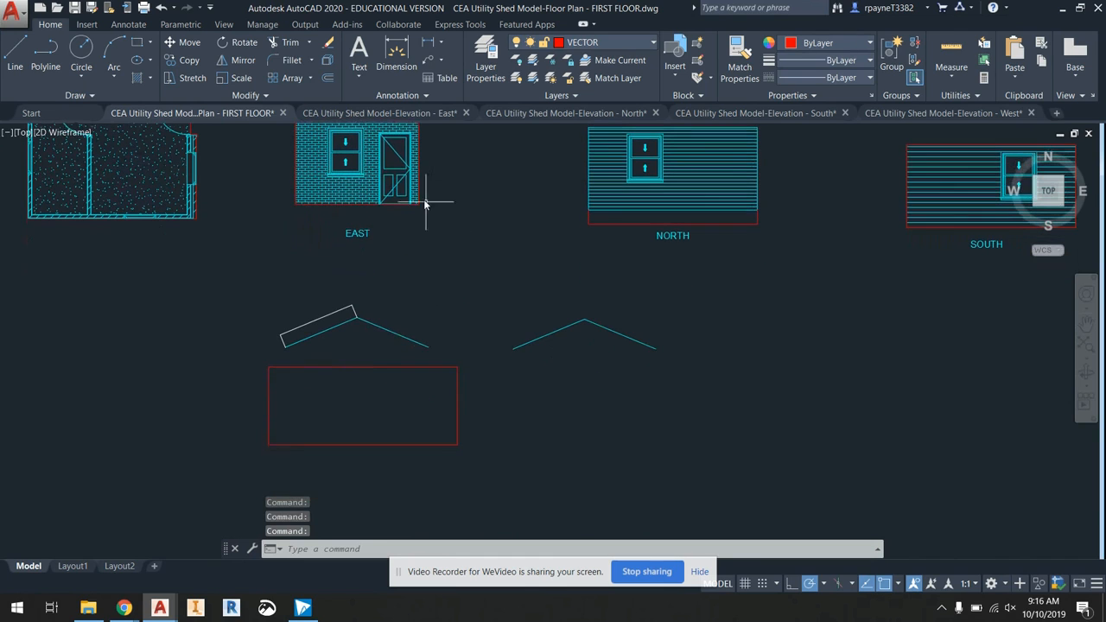
{"action": "left_click", "coordinate": [395, 57]}
{"action": "left_click", "coordinate": [457, 388]}
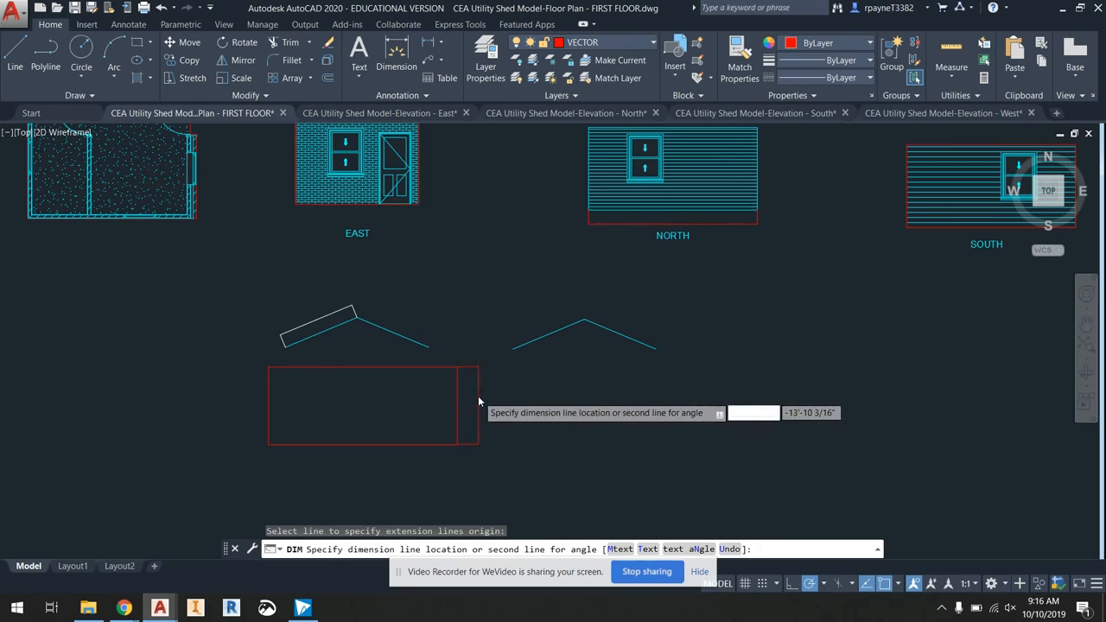
{"action": "scroll", "coordinate": [481, 402], "scroll_direction": "up", "scroll_amount": 10}
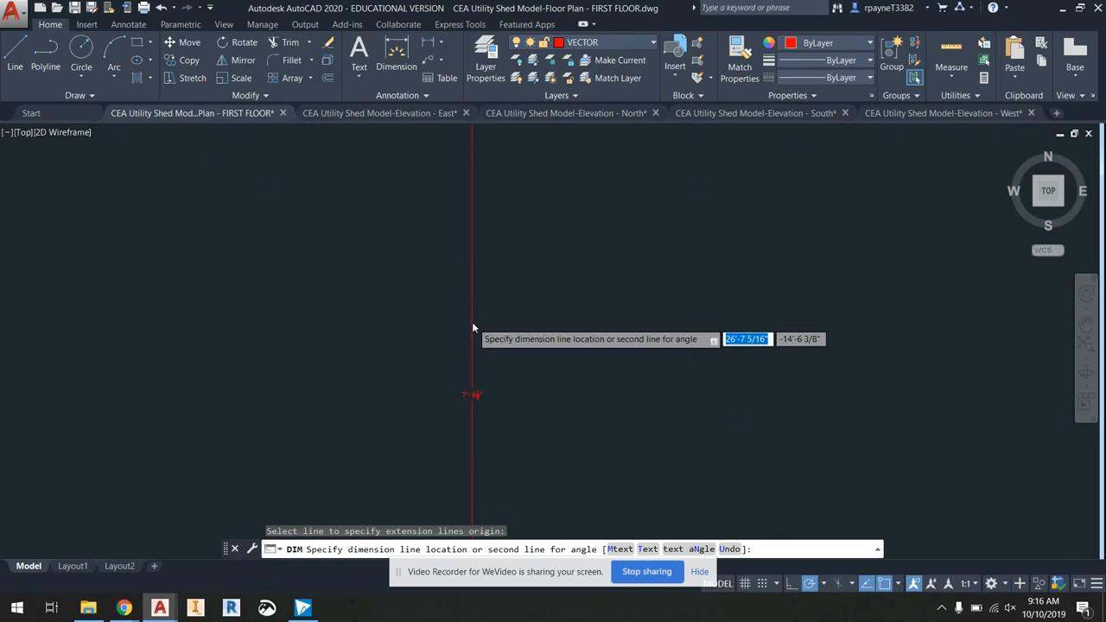
{"action": "scroll", "coordinate": [475, 329], "scroll_direction": "down", "scroll_amount": 5}
{"action": "key", "text": "Escape"}
- Examine the dimensions on the left roof slope and the north elevation's base for comparison with the roof panel
{"action": "scroll", "coordinate": [320, 233], "scroll_direction": "up", "scroll_amount": 8}
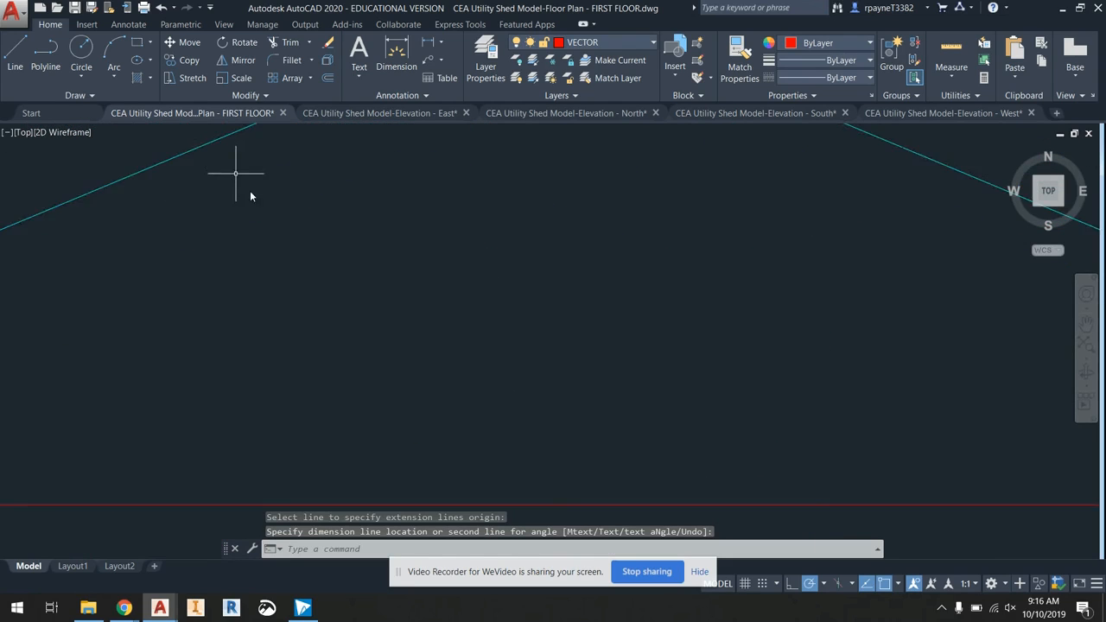
{"action": "scroll", "coordinate": [289, 277], "scroll_direction": "down", "scroll_amount": 3}
{"action": "scroll", "coordinate": [289, 277], "scroll_direction": "up", "scroll_amount": 3}
{"action": "scroll", "coordinate": [335, 246], "scroll_direction": "down", "scroll_amount": 1}
{"action": "scroll", "coordinate": [334, 248], "scroll_direction": "down", "scroll_amount": 5}
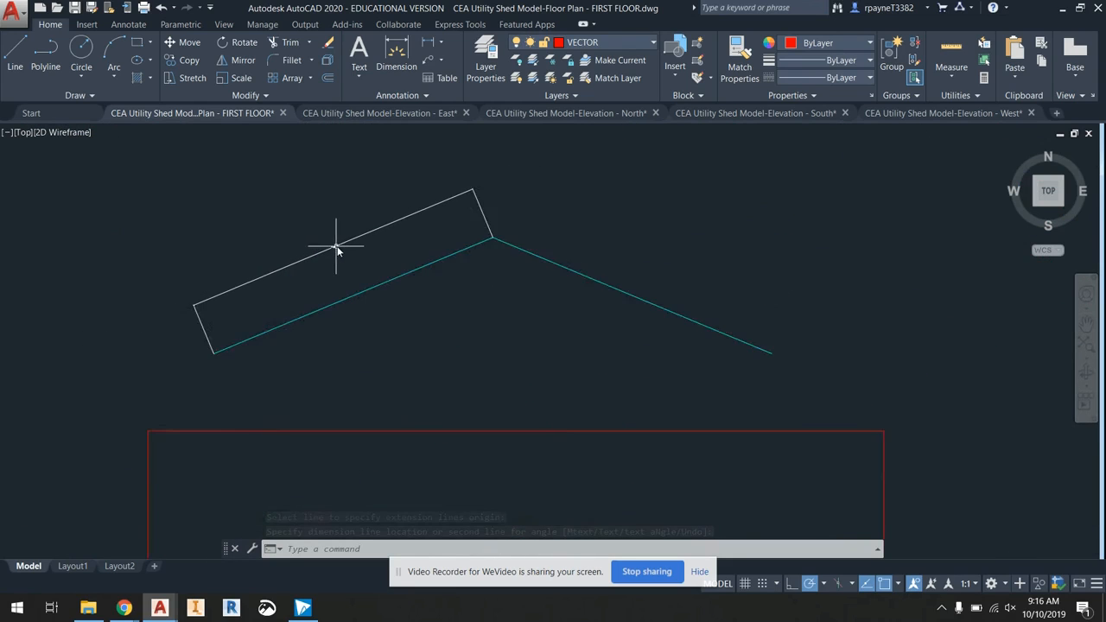
{"action": "scroll", "coordinate": [487, 355], "scroll_direction": "down", "scroll_amount": 2}
{"action": "scroll", "coordinate": [701, 267], "scroll_direction": "up", "scroll_amount": 6}
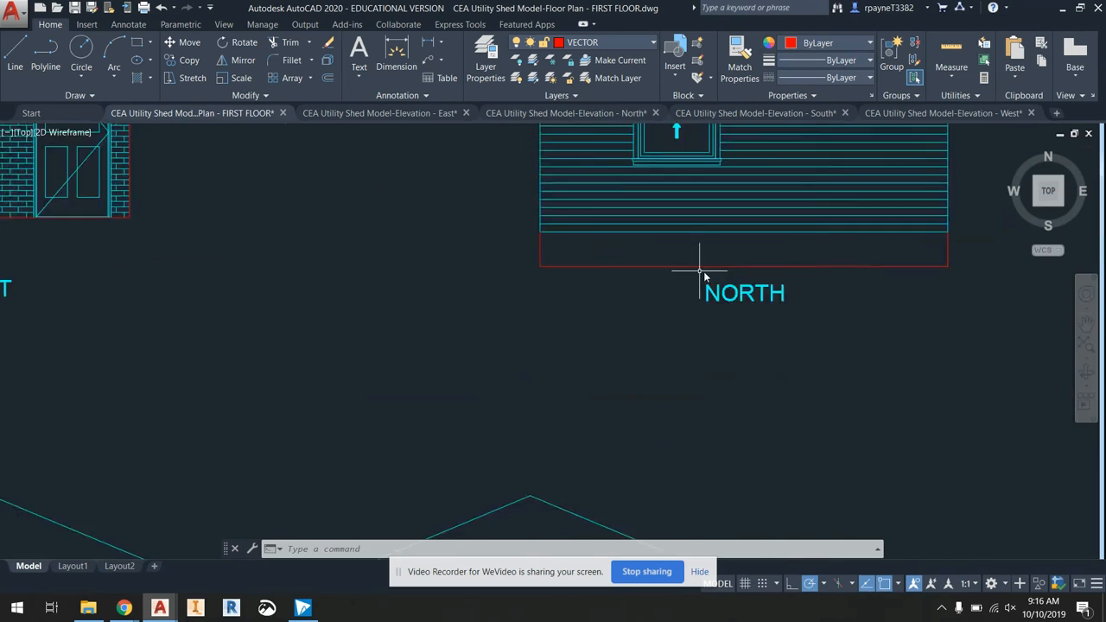
{"action": "mouse_move", "coordinate": [800, 249]}
{"action": "middle_mouse_down"}
{"action": "mouse_move", "coordinate": [801, 267]}
{"action": "mouse_move", "coordinate": [449, 319]}
{"action": "middle_mouse_up"}
{"action": "scroll", "coordinate": [589, 285], "scroll_direction": "up", "scroll_amount": 2}
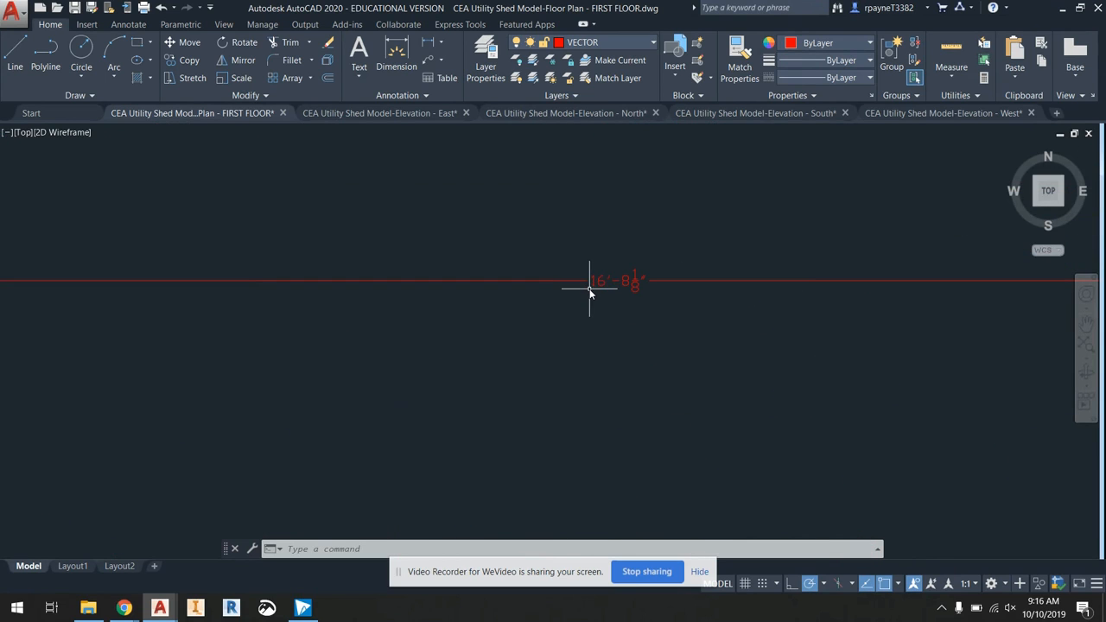
{"action": "scroll", "coordinate": [590, 292], "scroll_direction": "down", "scroll_amount": 6}
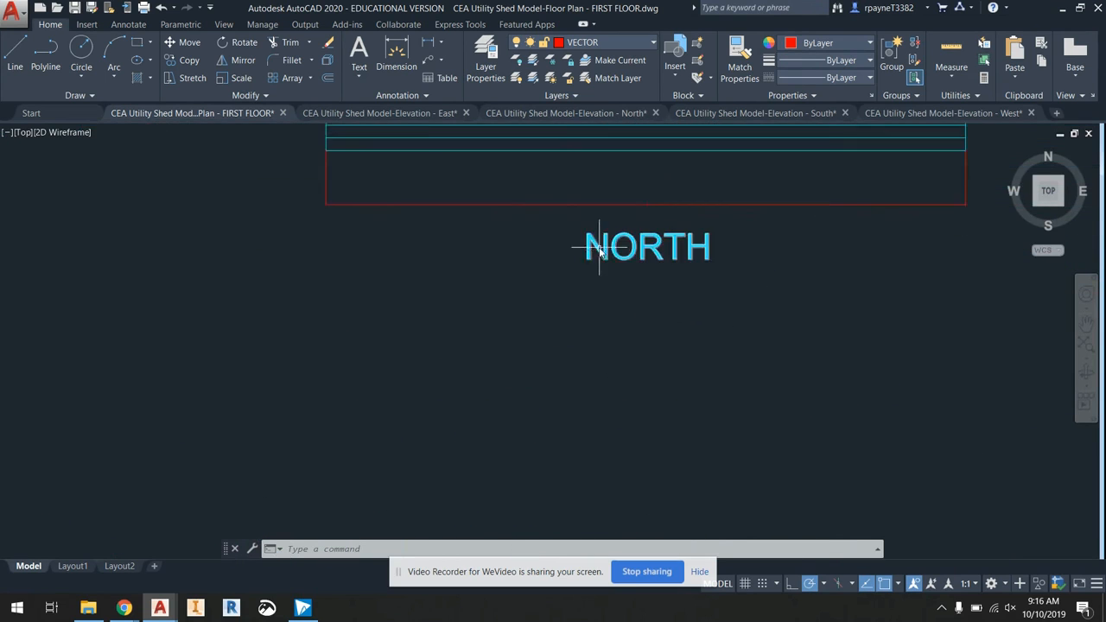
- Measure the roof panel rectangle's long side with a dimension preview without placing it
{"action": "middle_click_drag", "start_coordinate": [494, 312], "coordinate": [560, 259]}
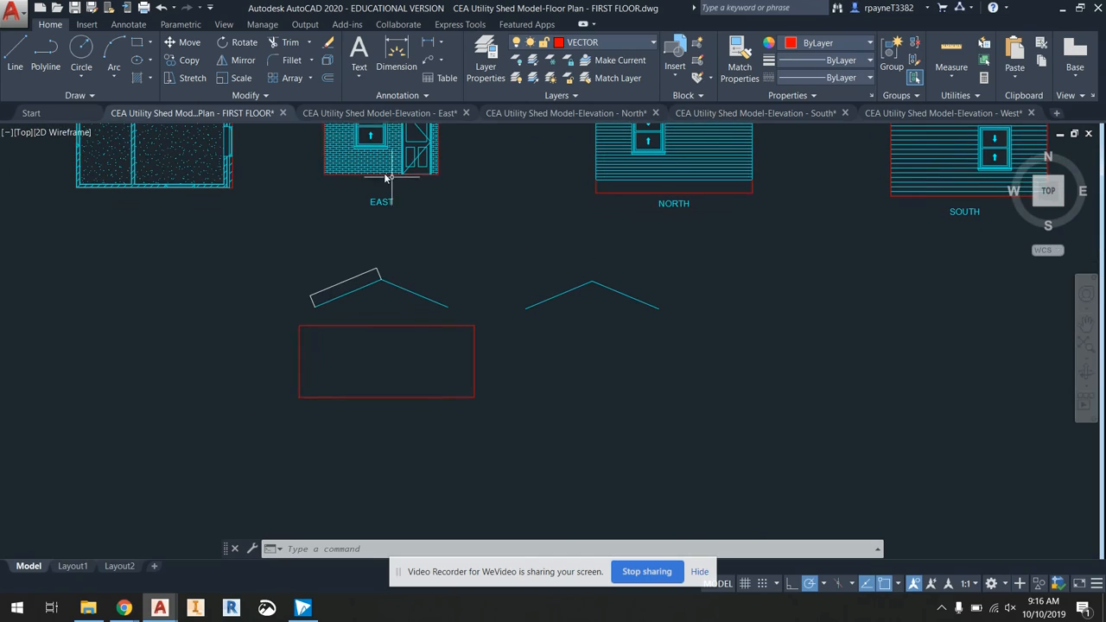
{"action": "left_click", "coordinate": [390, 65]}
{"action": "left_click", "coordinate": [399, 398]}
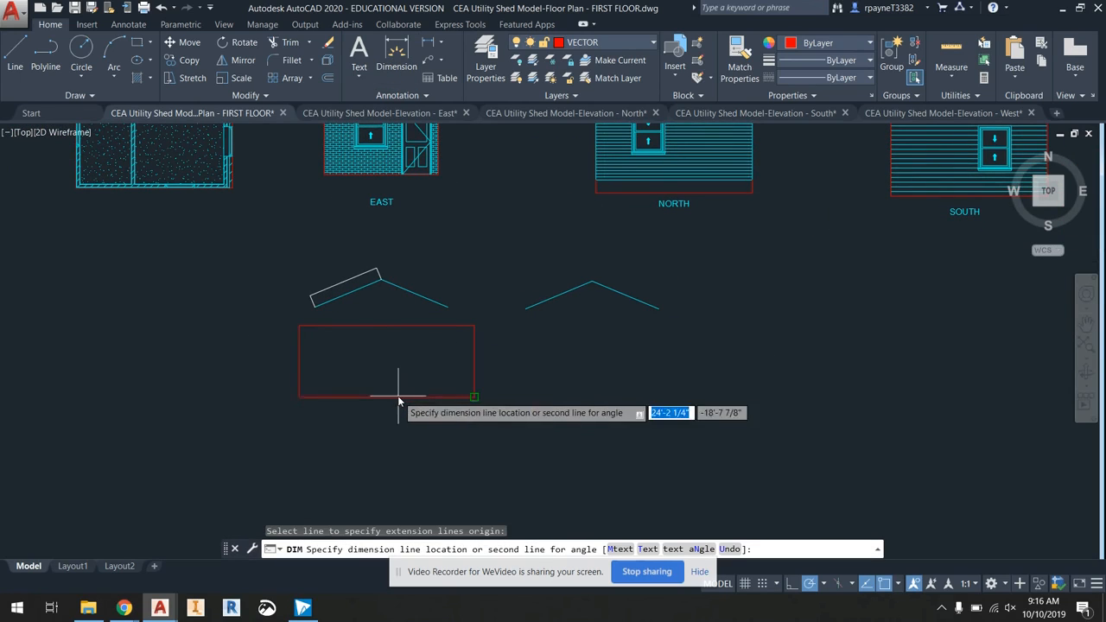
{"action": "scroll", "coordinate": [393, 399], "scroll_direction": "up", "scroll_amount": 8}
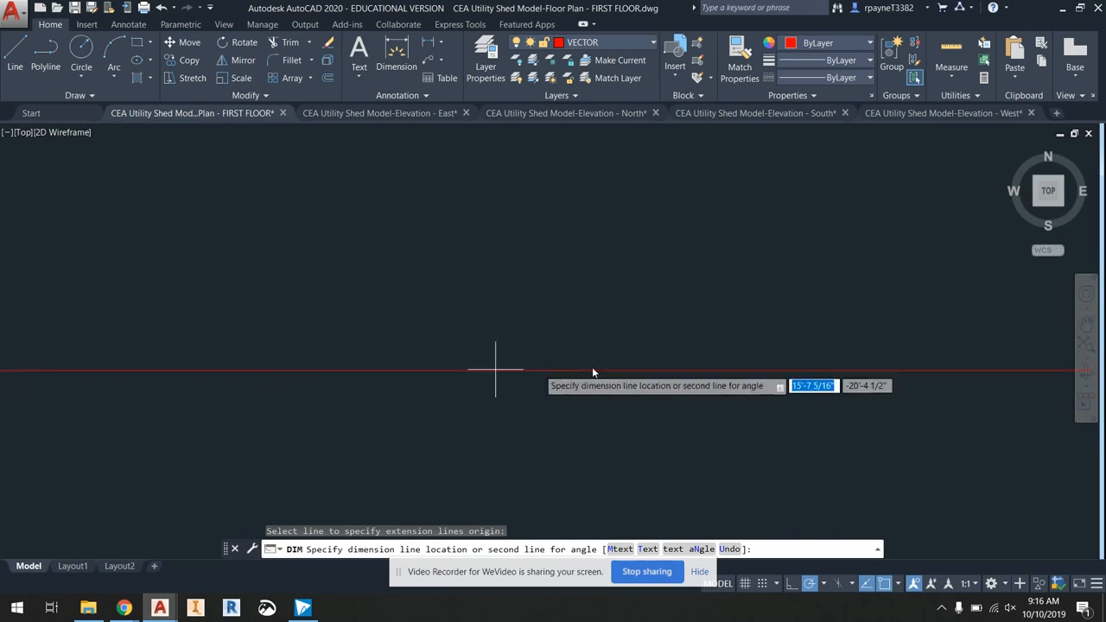
{"action": "scroll", "coordinate": [444, 364], "scroll_direction": "down", "scroll_amount": 10}
{"action": "key", "text": "Escape"}
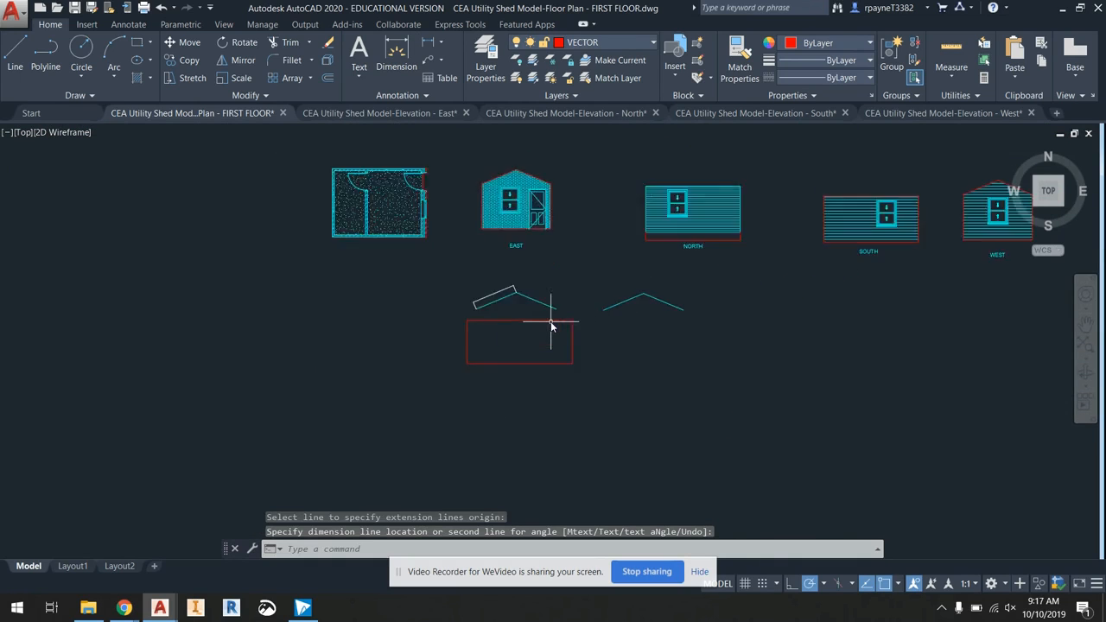
- Delete the set-aside roof lines and the slope dimension outline above the roof panel rectangle
{"action": "scroll", "coordinate": [551, 325], "scroll_direction": "up", "scroll_amount": 2}
{"action": "left_click", "coordinate": [739, 309]}
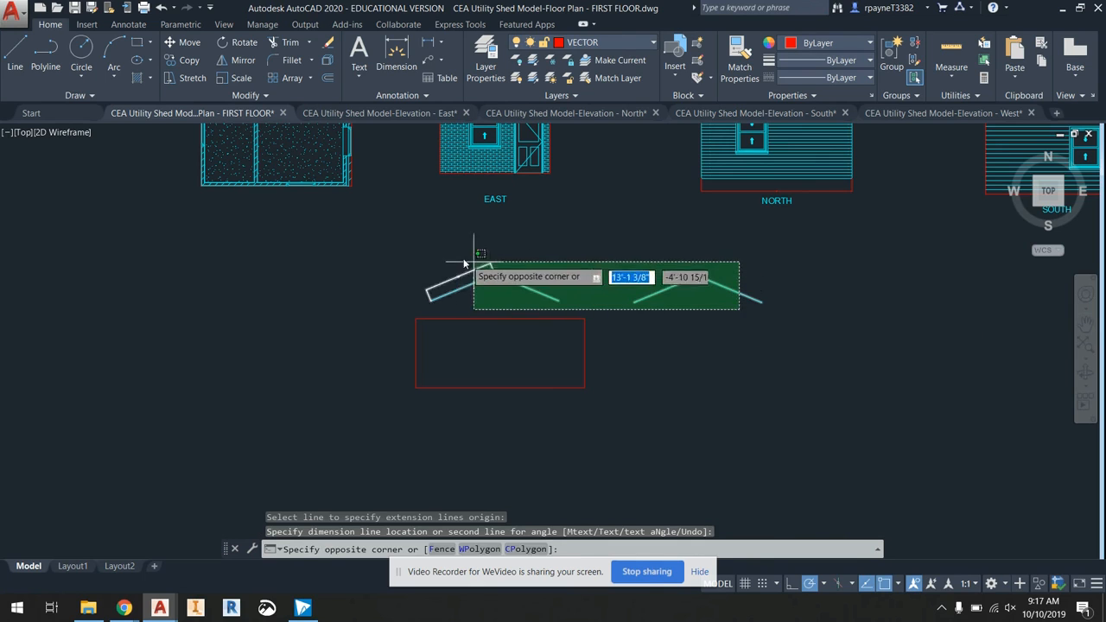
{"action": "left_click", "coordinate": [429, 250]}
{"action": "key", "text": "Delete"}
- Copy the roof panel rectangle and paste the duplicate beside the original, level with it
{"action": "left_click", "coordinate": [585, 380]}
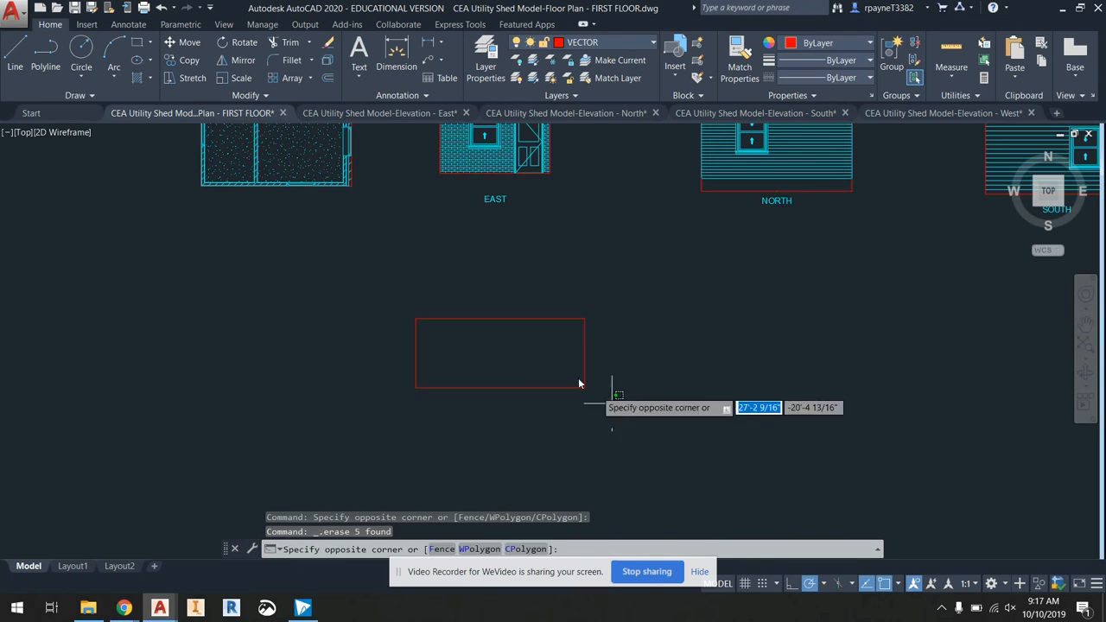
{"action": "left_click", "coordinate": [558, 366]}
{"action": "key", "text": "ctrl+c"}
{"action": "key", "text": "ctrl+v"}
{"action": "left_click", "coordinate": [620, 388]}
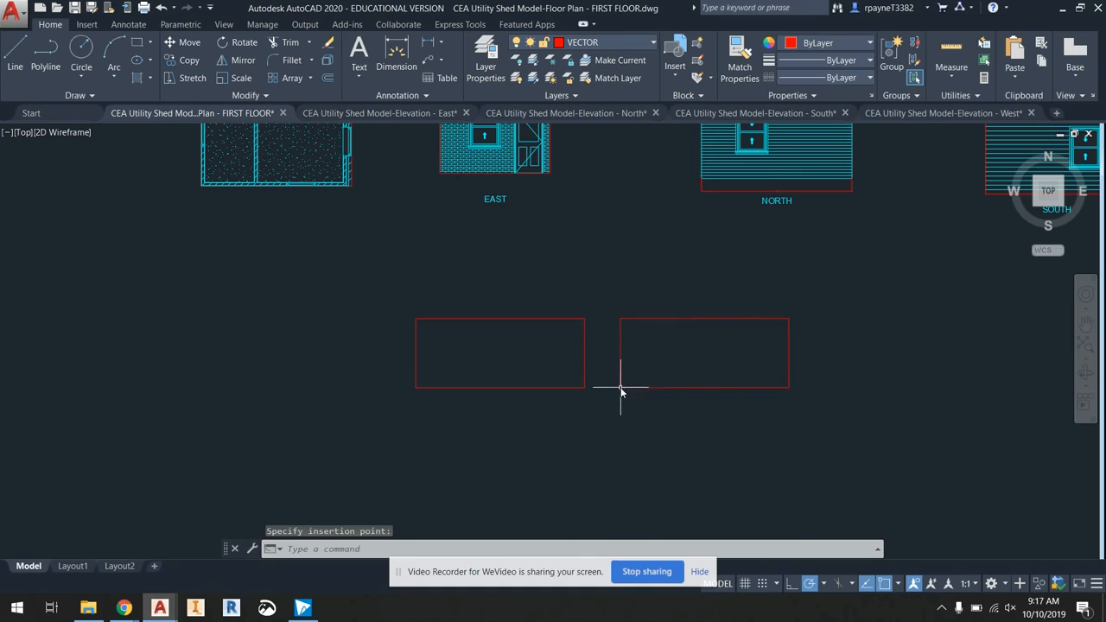
- Make RASTER the current layer and start a hatch with the AR-RSHKE pattern
{"action": "left_click", "coordinate": [605, 42]}
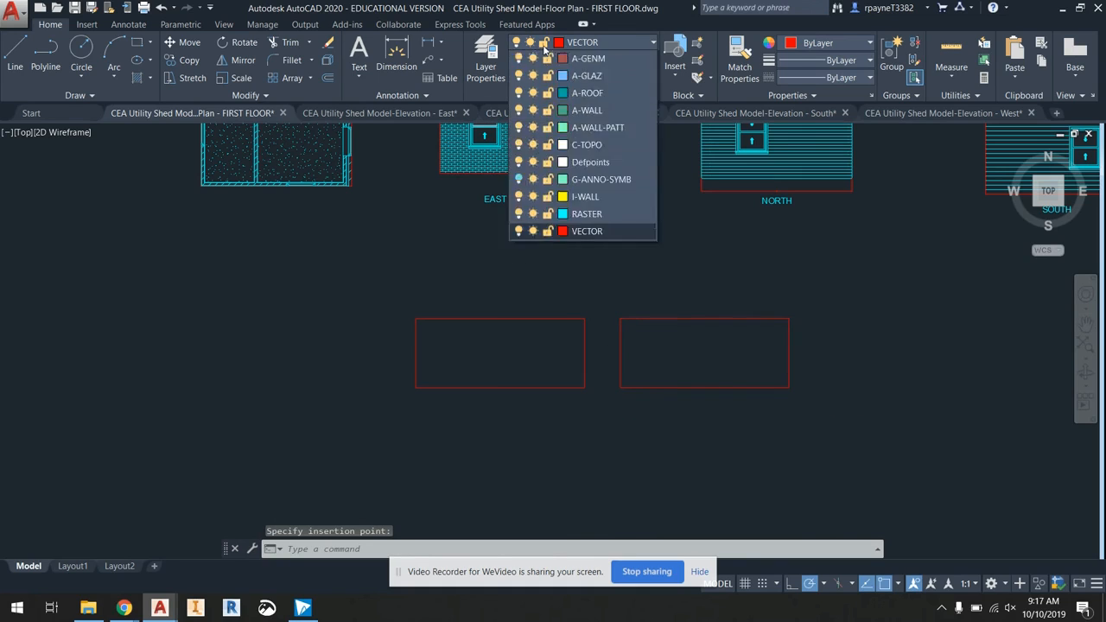
{"action": "left_click", "coordinate": [570, 371]}
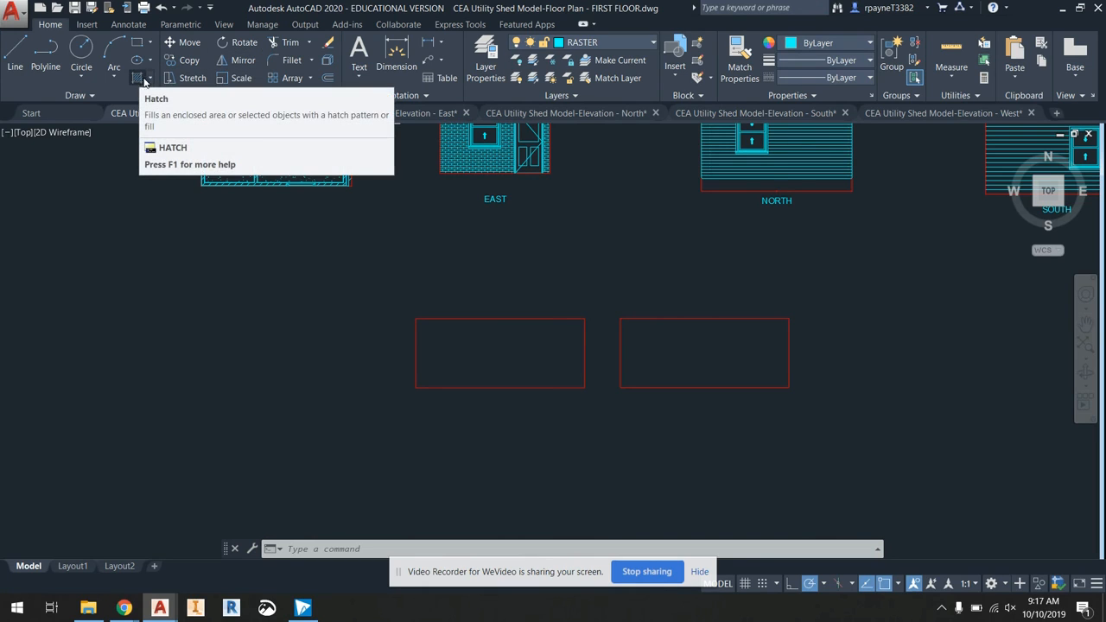
{"action": "left_click", "coordinate": [140, 79]}
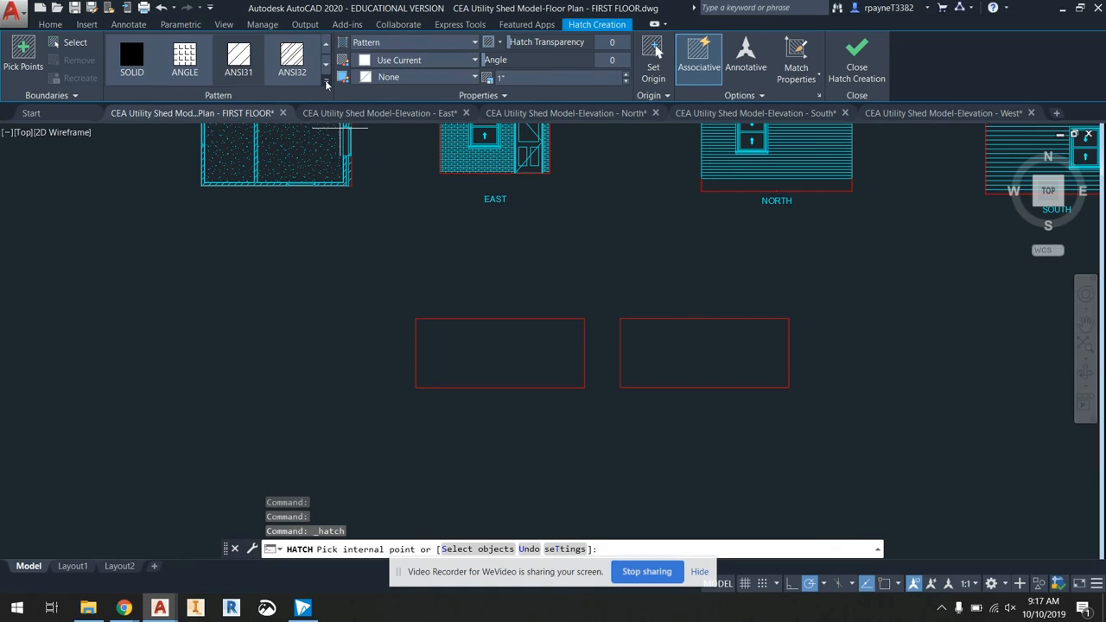
{"action": "left_click", "coordinate": [327, 82]}
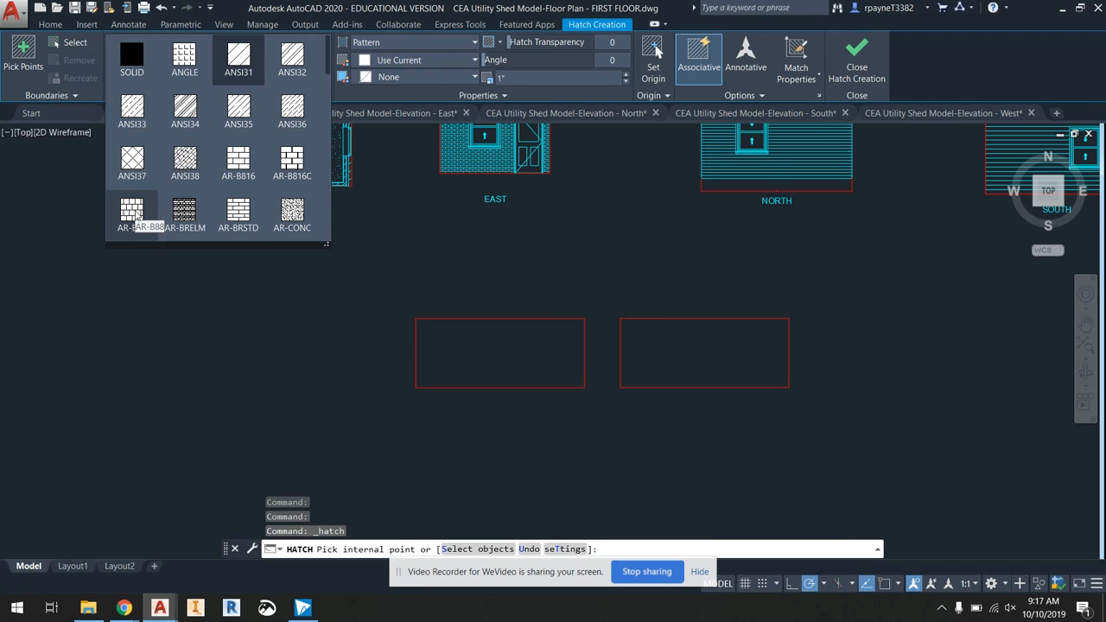
{"action": "left_click", "coordinate": [134, 212]}
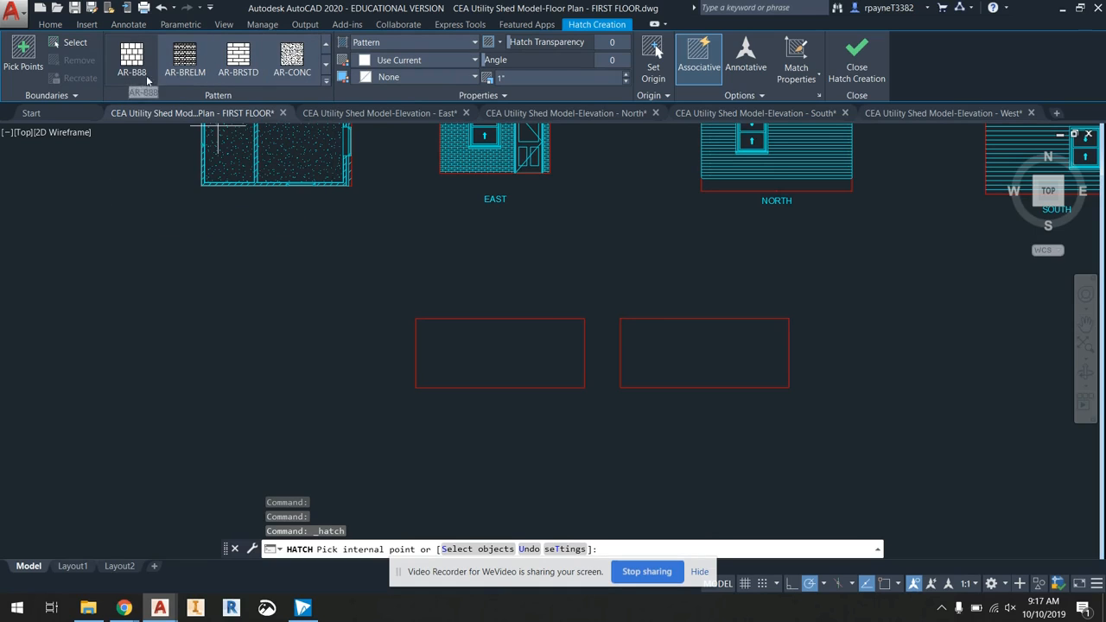
{"action": "left_click", "coordinate": [326, 80]}
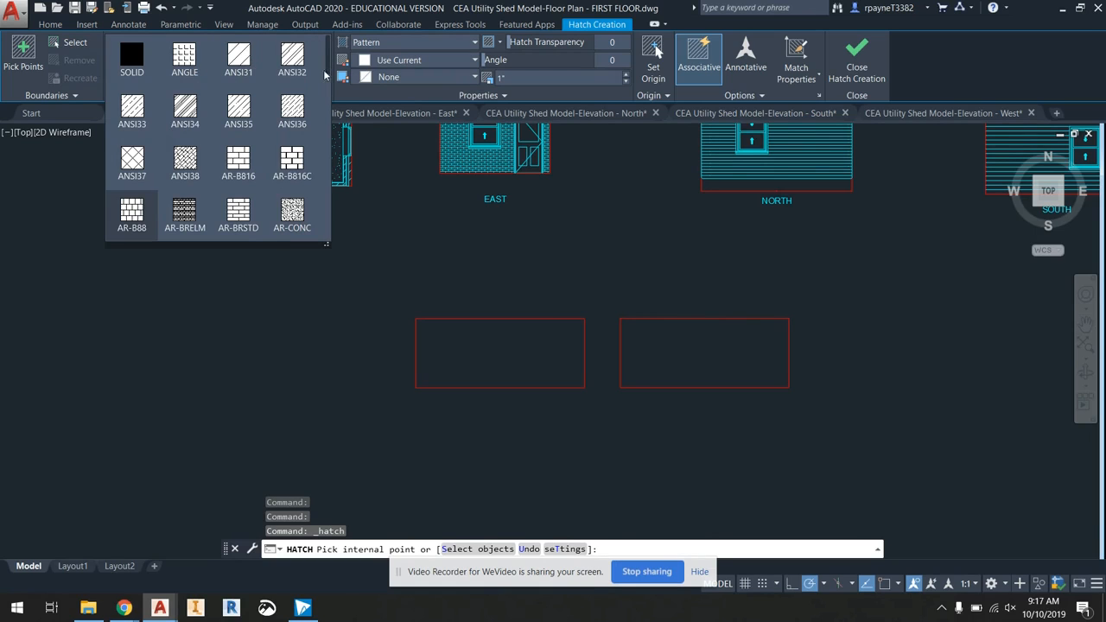
{"action": "left_click_drag", "start_coordinate": [329, 67], "coordinate": [326, 86]}
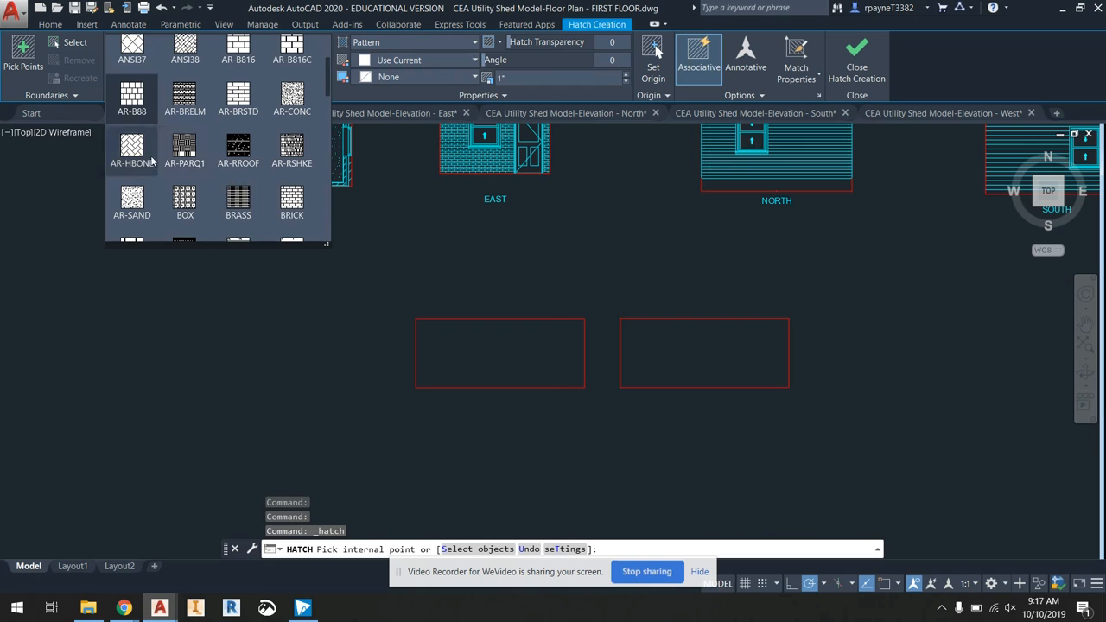
{"action": "scroll", "coordinate": [207, 164], "scroll_direction": "down", "scroll_amount": 1}
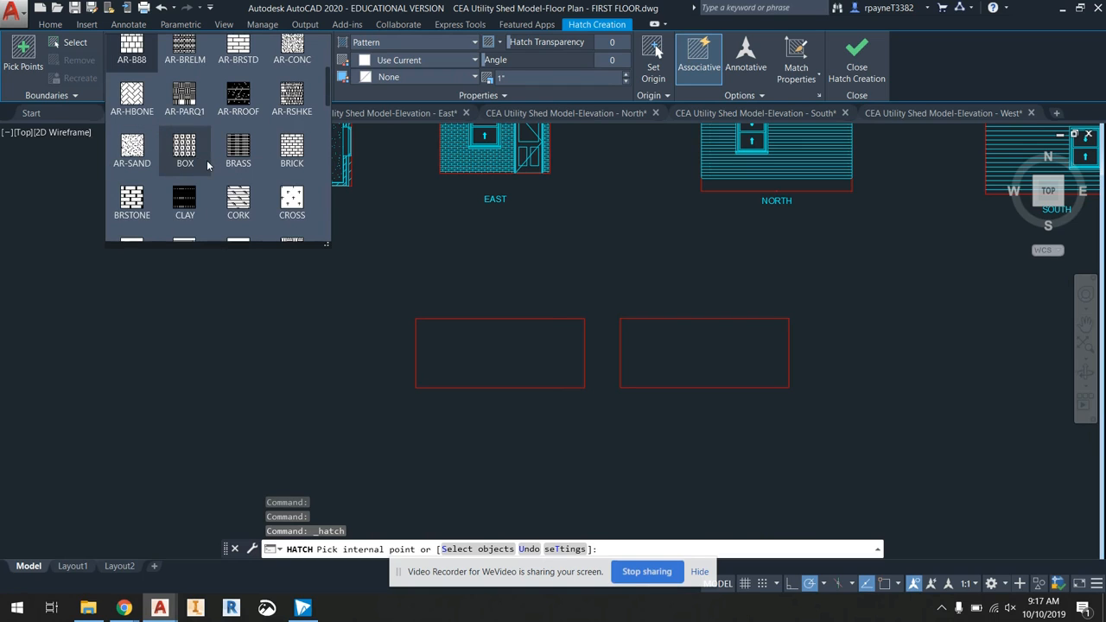
{"action": "scroll", "coordinate": [208, 164], "scroll_direction": "down", "scroll_amount": 1}
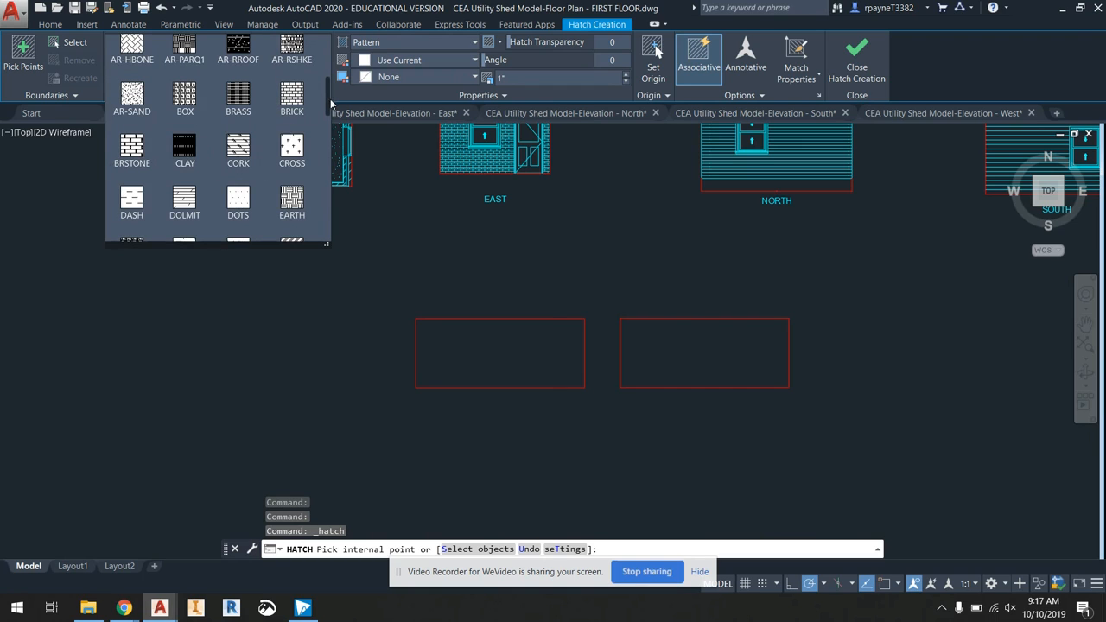
{"action": "left_click_drag", "start_coordinate": [329, 103], "coordinate": [334, 224]}
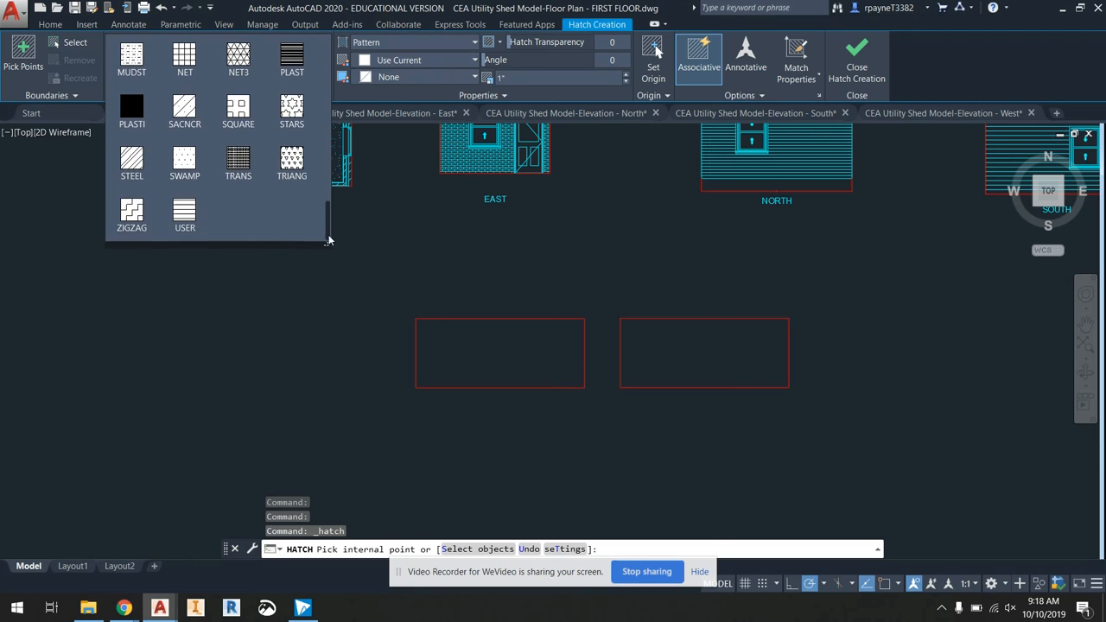
{"action": "left_click_drag", "start_coordinate": [333, 231], "coordinate": [334, 86]}
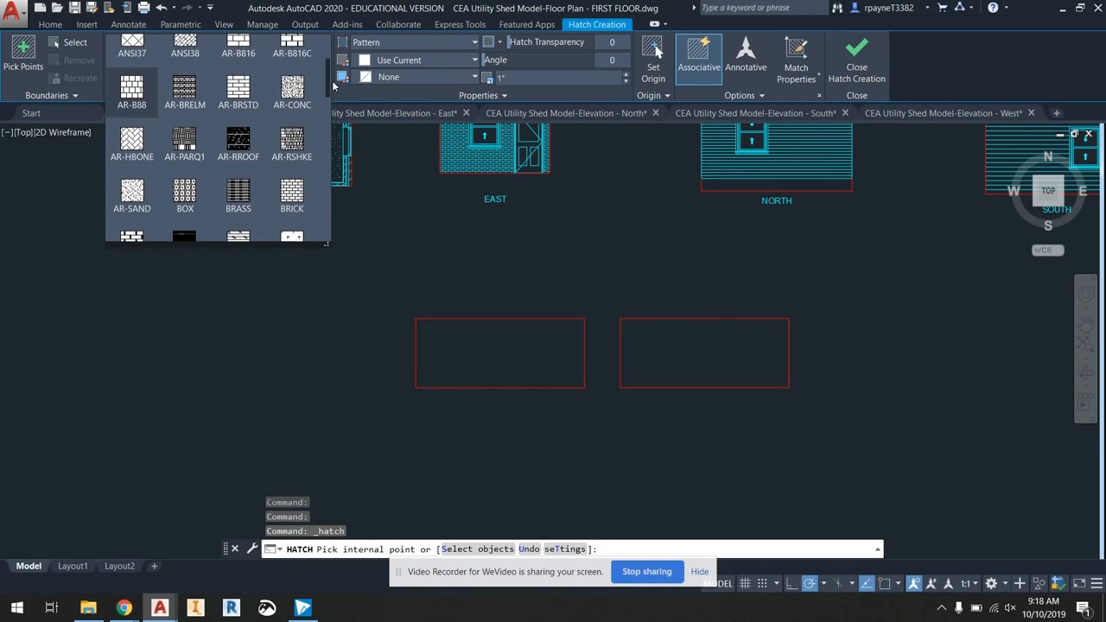
{"action": "left_click", "coordinate": [292, 138]}
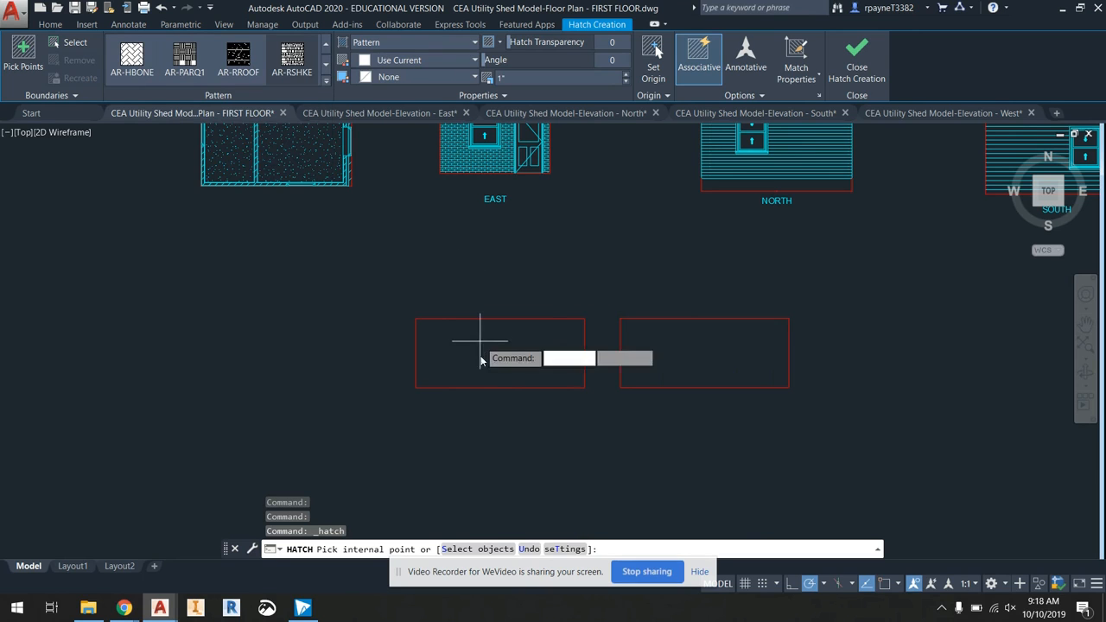
- Fill both roof panel rectangles with the AR-RSHKE hatch and finish the hatch
{"action": "scroll", "coordinate": [480, 355], "scroll_direction": "up", "scroll_amount": 4}
{"action": "scroll", "coordinate": [480, 356], "scroll_direction": "up", "scroll_amount": 2}
{"action": "scroll", "coordinate": [482, 358], "scroll_direction": "up", "scroll_amount": 3}
{"action": "scroll", "coordinate": [450, 355], "scroll_direction": "down", "scroll_amount": 5}
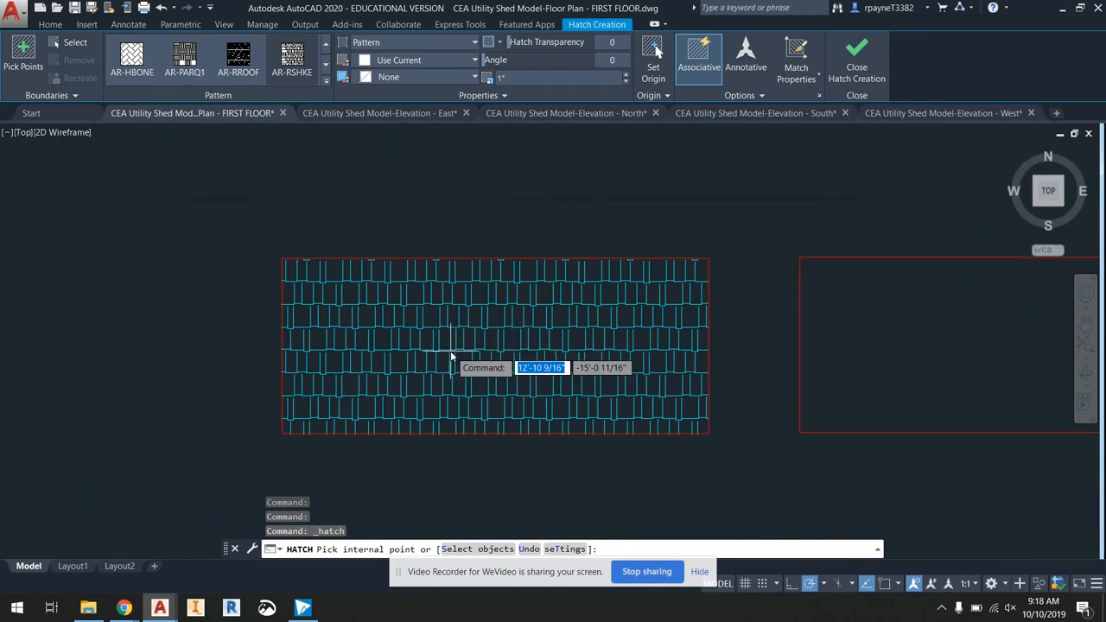
{"action": "left_click", "coordinate": [558, 356]}
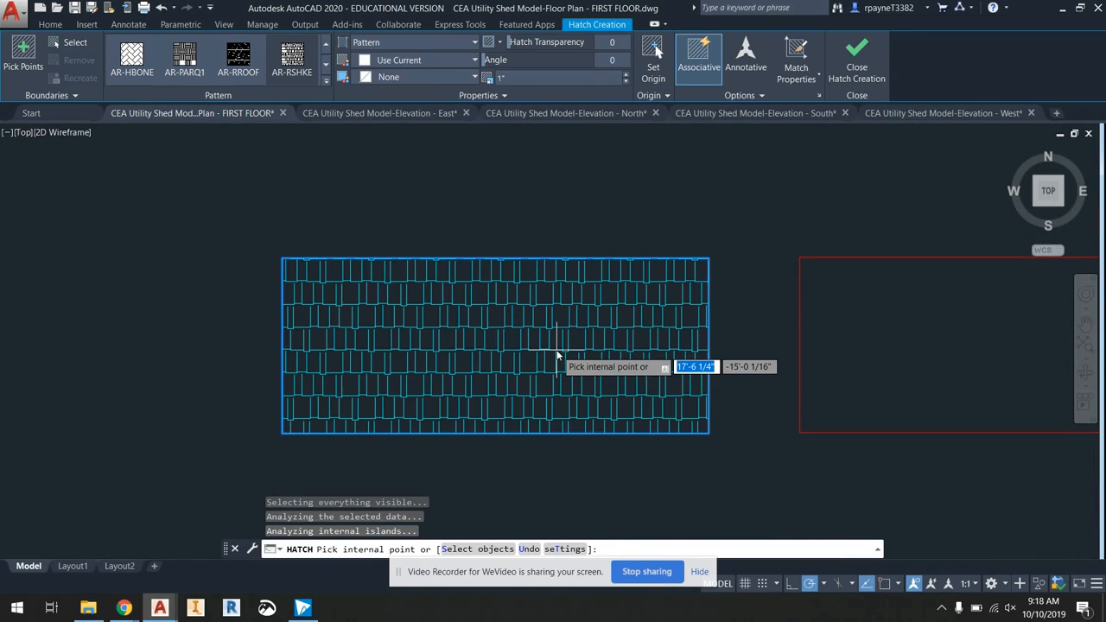
{"action": "scroll", "coordinate": [557, 355], "scroll_direction": "down", "scroll_amount": 2}
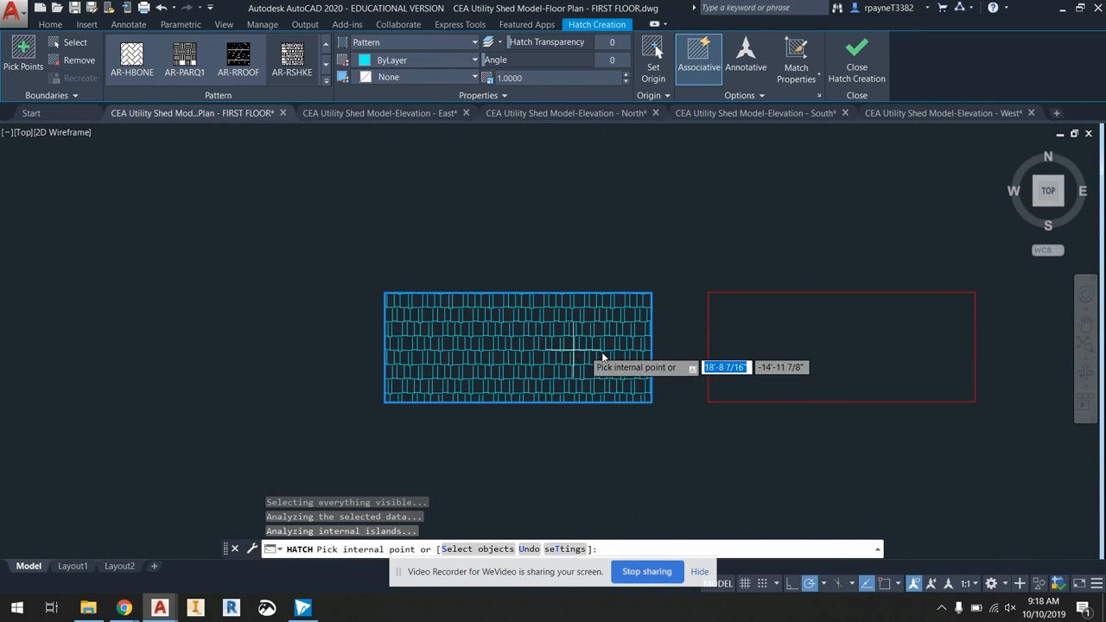
{"action": "left_click", "coordinate": [828, 356]}
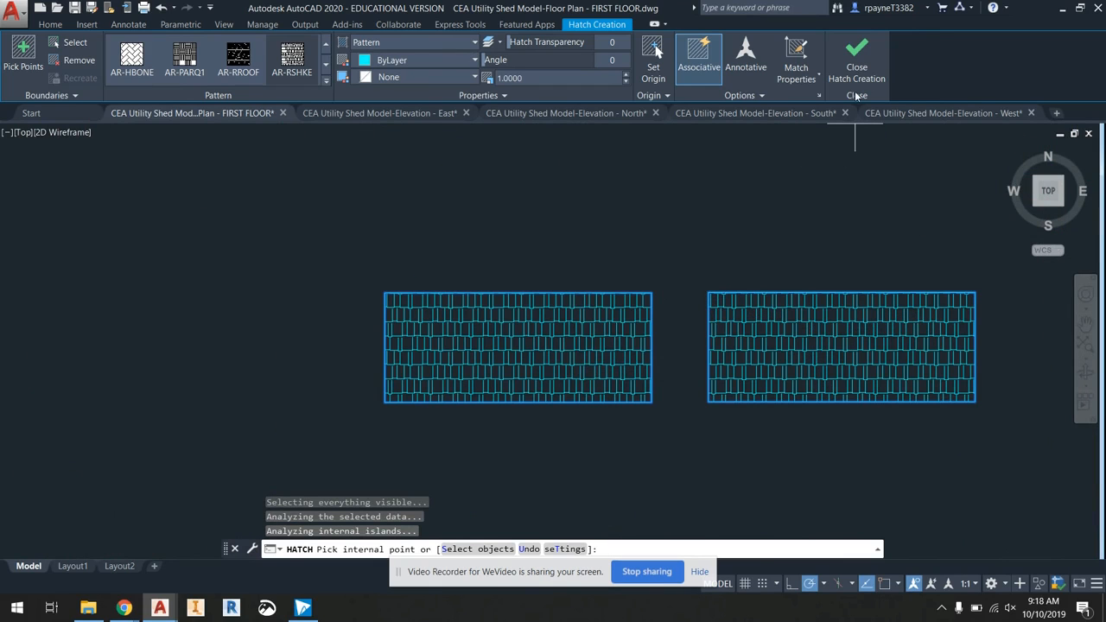
{"action": "left_click", "coordinate": [855, 65]}
- Delete the red outline that extends below the north elevation's siding
{"action": "scroll", "coordinate": [647, 210], "scroll_direction": "down", "scroll_amount": 4}
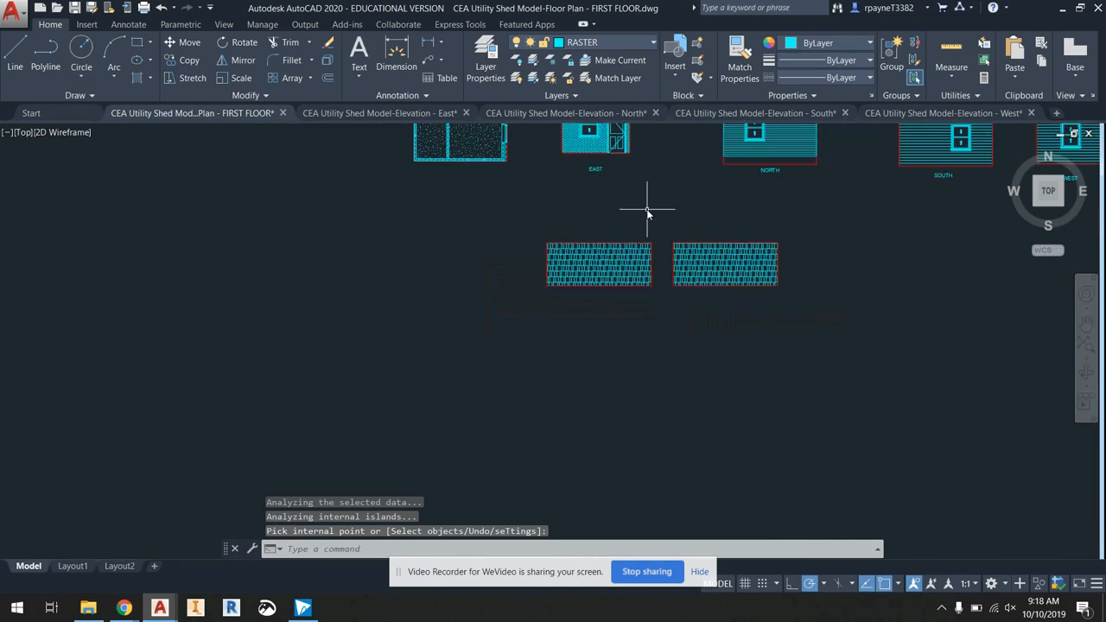
{"action": "middle_click_drag", "start_coordinate": [663, 209], "coordinate": [570, 303]}
{"action": "scroll", "coordinate": [570, 303], "scroll_direction": "down", "scroll_amount": 2}
{"action": "scroll", "coordinate": [536, 270], "scroll_direction": "up", "scroll_amount": 2}
{"action": "scroll", "coordinate": [536, 271], "scroll_direction": "down", "scroll_amount": 2}
{"action": "scroll", "coordinate": [509, 288], "scroll_direction": "up", "scroll_amount": 2}
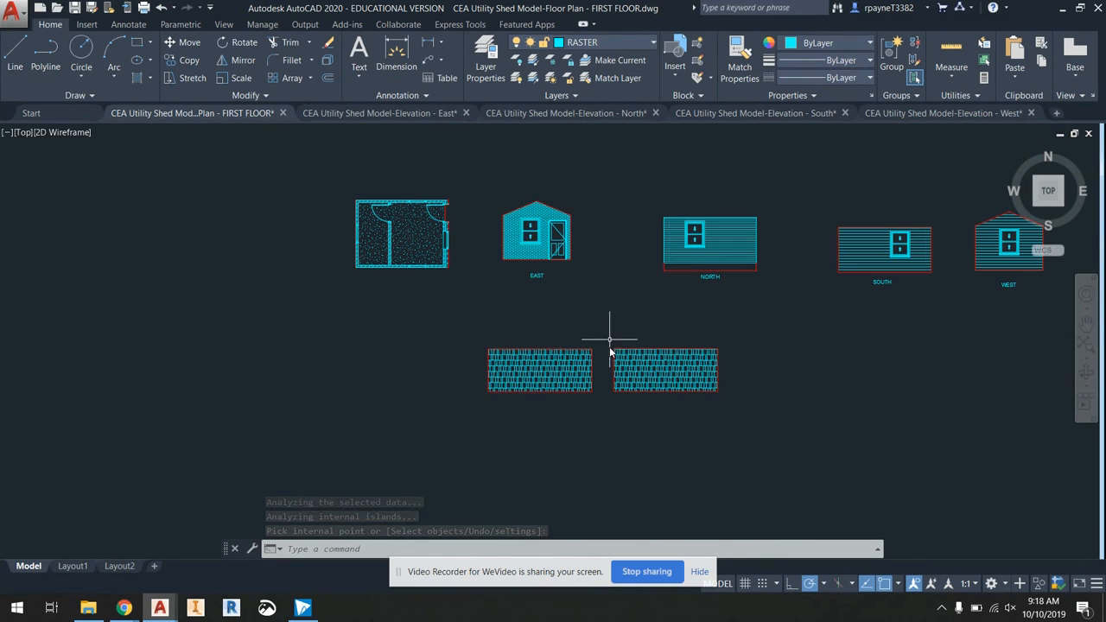
{"action": "middle_click_drag", "start_coordinate": [901, 290], "coordinate": [739, 319]}
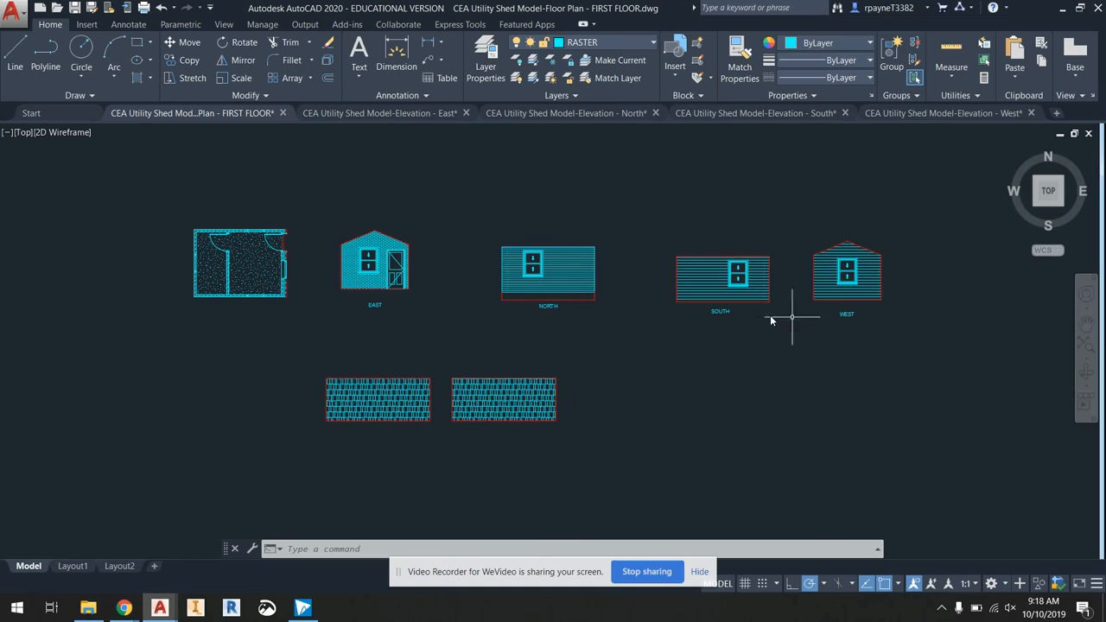
{"action": "scroll", "coordinate": [544, 300], "scroll_direction": "up", "scroll_amount": 6}
{"action": "left_click", "coordinate": [548, 296]}
{"action": "key", "text": "Delete"}
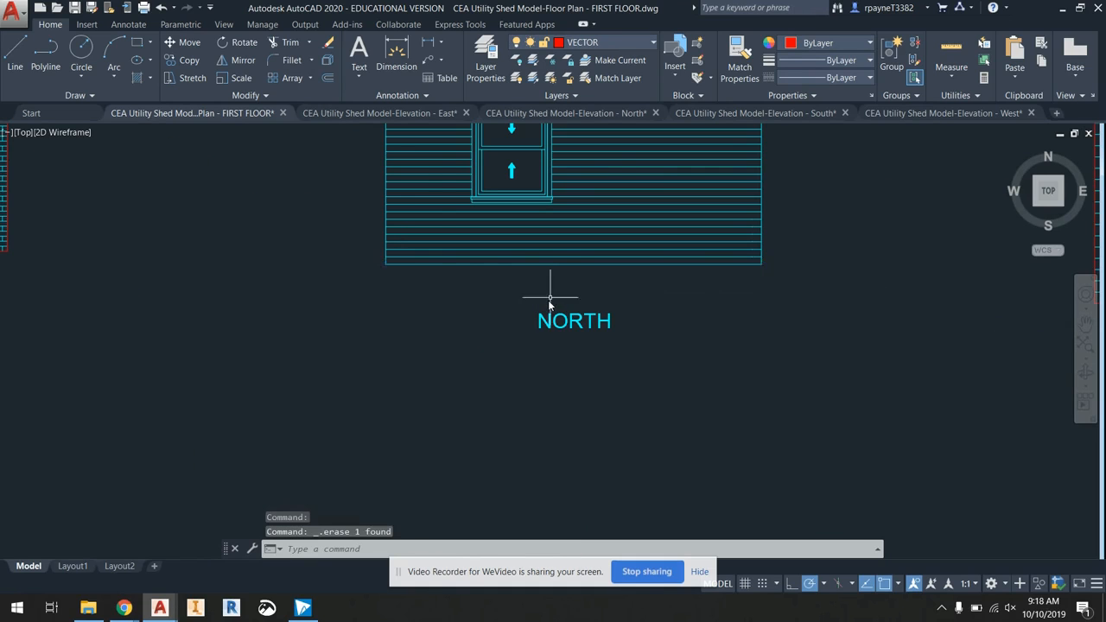
- Delete the NORTH, SOUTH, WEST and EAST labels beneath the elevations
{"action": "scroll", "coordinate": [548, 300], "scroll_direction": "down", "scroll_amount": 6}
{"action": "scroll", "coordinate": [548, 320], "scroll_direction": "up", "scroll_amount": 4}
{"action": "scroll", "coordinate": [551, 322], "scroll_direction": "down", "scroll_amount": 2}
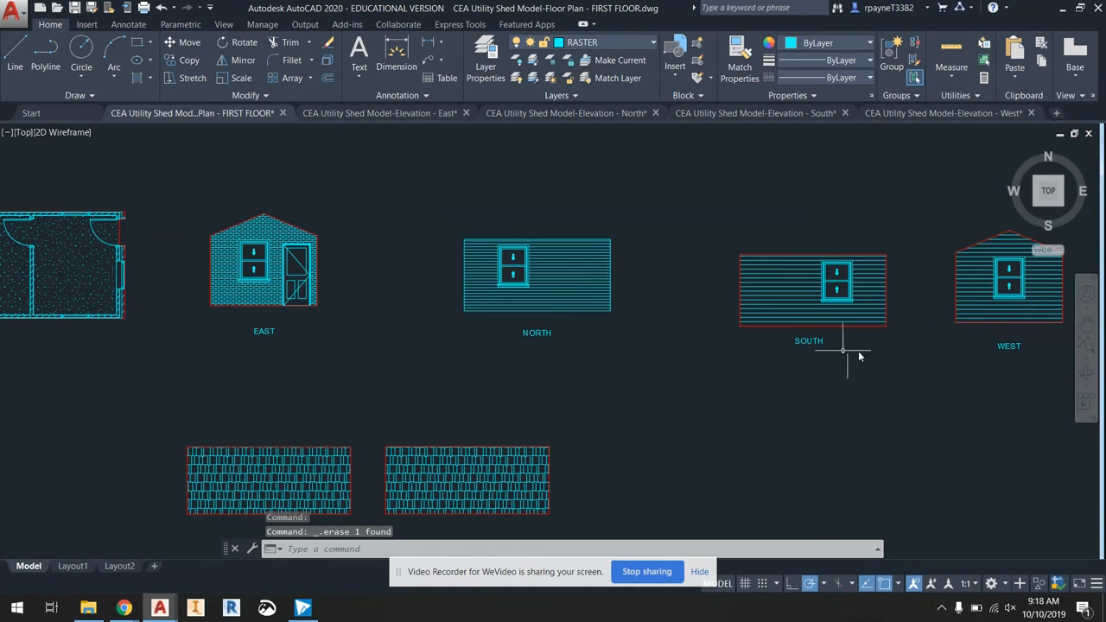
{"action": "left_click", "coordinate": [1030, 355]}
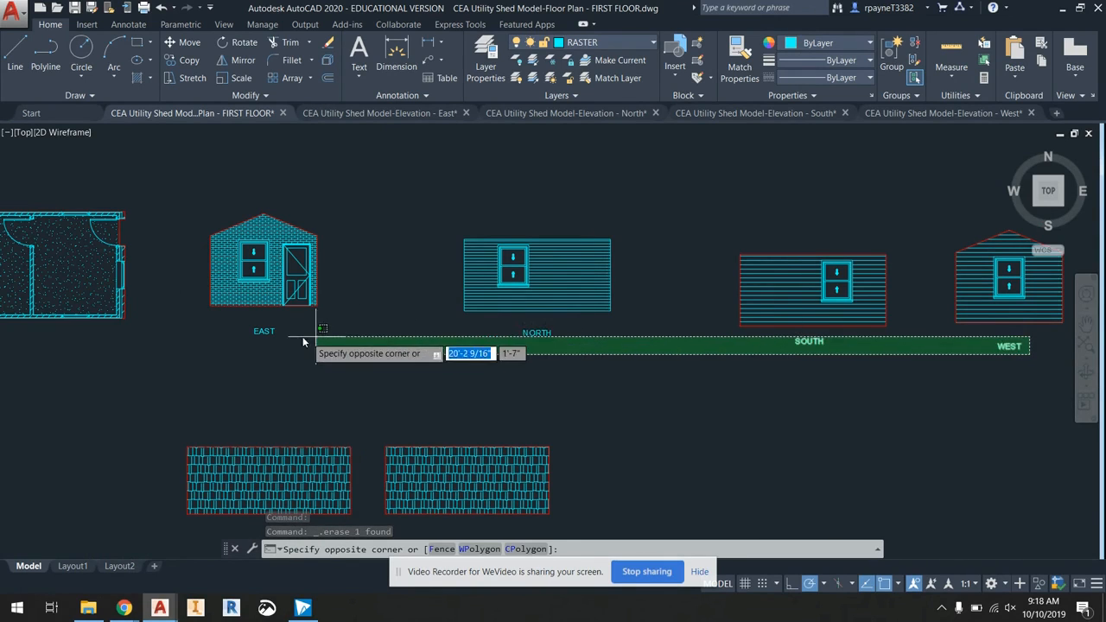
{"action": "left_click", "coordinate": [252, 339]}
{"action": "key", "text": "Delete"}
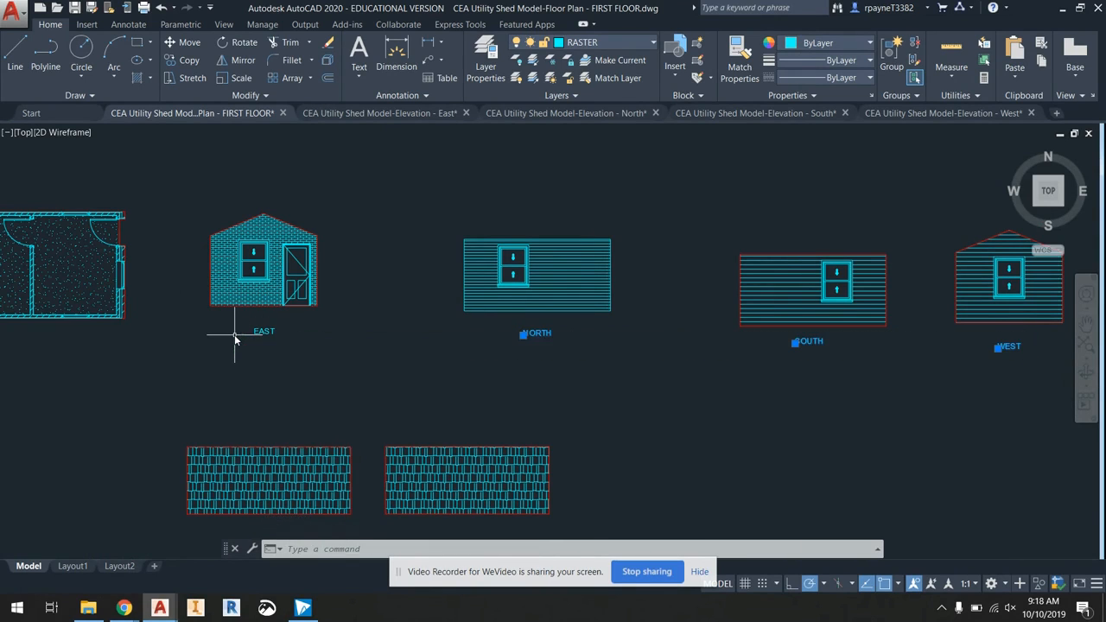
{"action": "left_click", "coordinate": [281, 341]}
{"action": "left_click", "coordinate": [258, 326]}
{"action": "key", "text": "Delete"}
- Move both hatched roof panels together to sit directly beneath the floor plan and the east elevation
{"action": "scroll", "coordinate": [279, 325], "scroll_direction": "down", "scroll_amount": 2}
{"action": "middle_click_drag", "start_coordinate": [318, 327], "coordinate": [423, 316]}
{"action": "left_click", "coordinate": [420, 437]}
{"action": "left_click", "coordinate": [377, 378]}
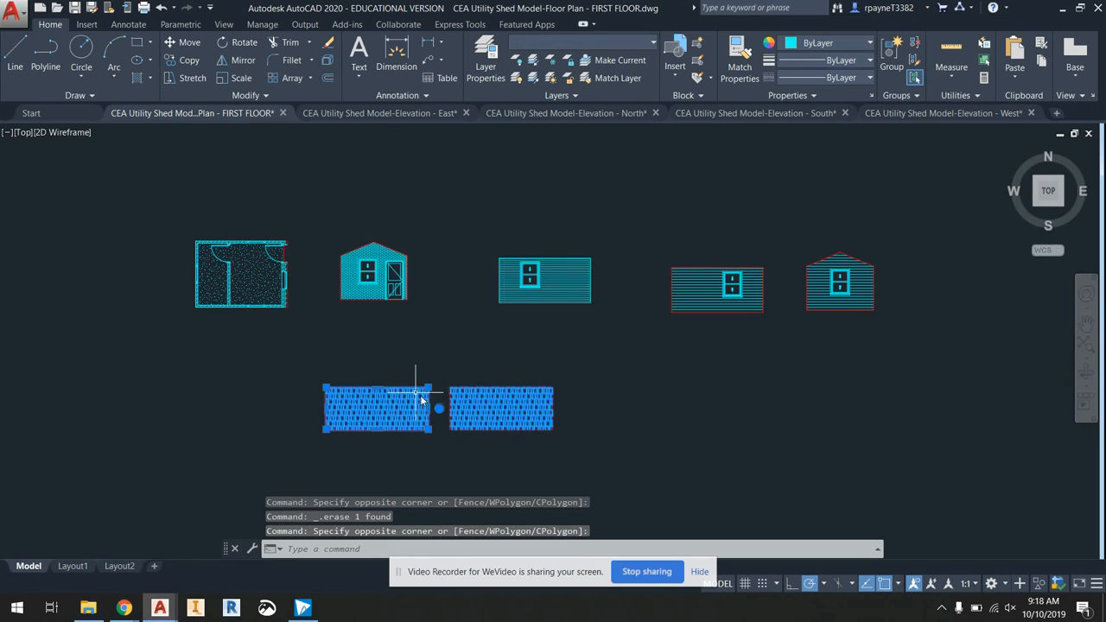
{"action": "left_click", "coordinate": [562, 444]}
{"action": "left_click", "coordinate": [441, 381]}
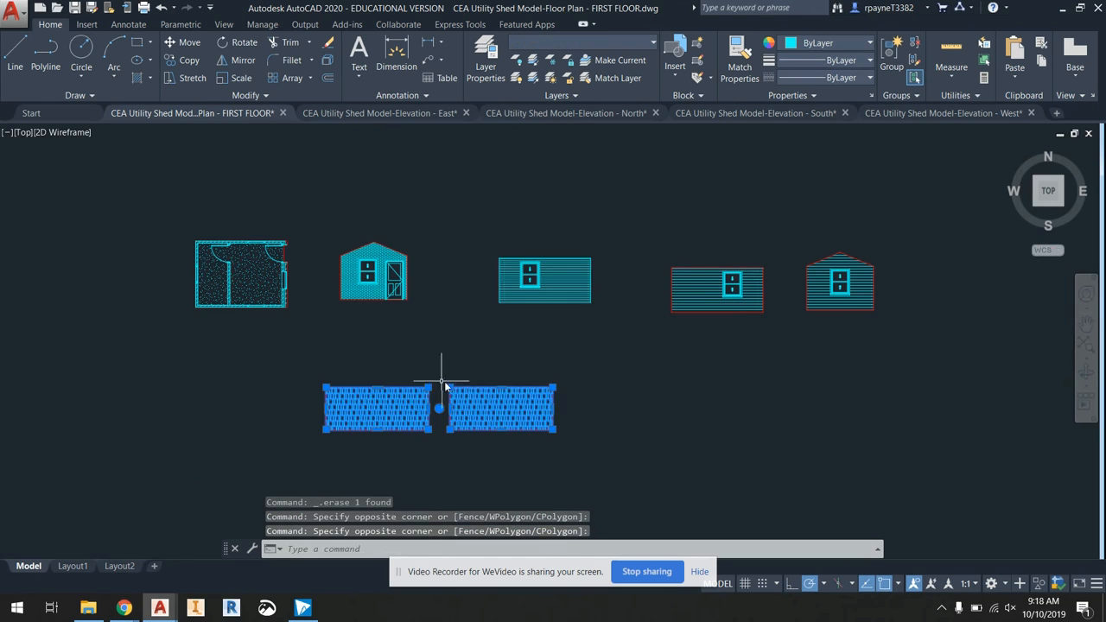
{"action": "left_click_drag", "start_coordinate": [471, 391], "coordinate": [349, 322]}
- Move the north elevation closer to the east elevation and place the south elevation directly beneath the north one
{"action": "left_click", "coordinate": [588, 317]}
{"action": "left_click", "coordinate": [493, 239]}
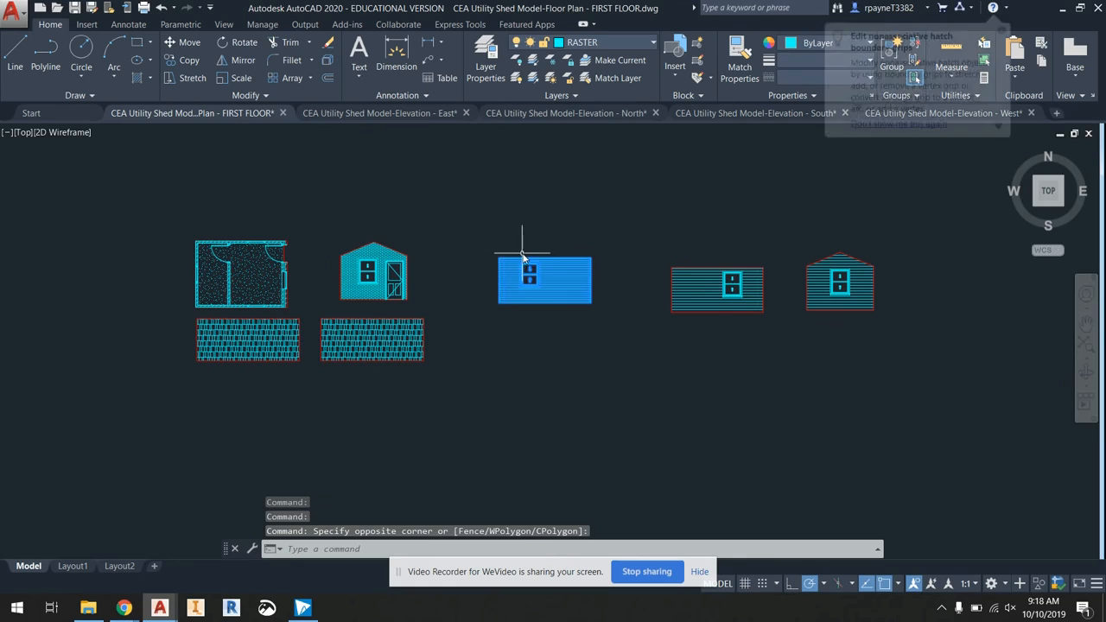
{"action": "mouse_move", "coordinate": [529, 262]}
{"action": "left_mouse_down"}
{"action": "mouse_move", "coordinate": [331, 186]}
{"action": "mouse_move", "coordinate": [239, 186]}
{"action": "mouse_move", "coordinate": [476, 265]}
{"action": "left_mouse_up"}
{"action": "left_click", "coordinate": [837, 325]}
{"action": "left_click", "coordinate": [637, 251]}
{"action": "mouse_move", "coordinate": [700, 314]}
{"action": "left_mouse_down"}
{"action": "mouse_move", "coordinate": [535, 364]}
{"action": "mouse_move", "coordinate": [473, 360]}
{"action": "left_mouse_up"}
- Move the west elevation close beside the stacked north and south elevations
{"action": "left_click", "coordinate": [884, 338]}
{"action": "left_click", "coordinate": [790, 237]}
{"action": "mouse_move", "coordinate": [819, 264]}
{"action": "left_mouse_down"}
{"action": "mouse_move", "coordinate": [635, 294]}
{"action": "mouse_move", "coordinate": [582, 288]}
{"action": "left_mouse_up"}
- Explode the two hatched roof panels beneath the floor plan and east elevation
{"action": "mouse_move", "coordinate": [427, 378]}
{"action": "left_mouse_down"}
{"action": "mouse_move", "coordinate": [317, 329]}
{"action": "mouse_move", "coordinate": [200, 323]}
{"action": "left_mouse_up"}
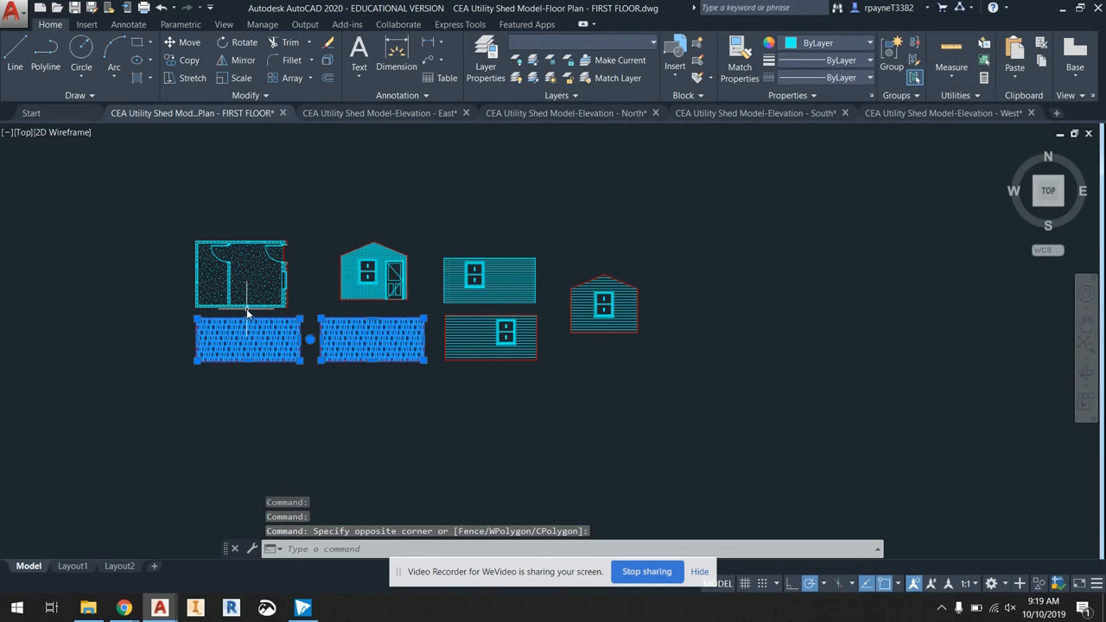
{"action": "left_click", "coordinate": [331, 60]}
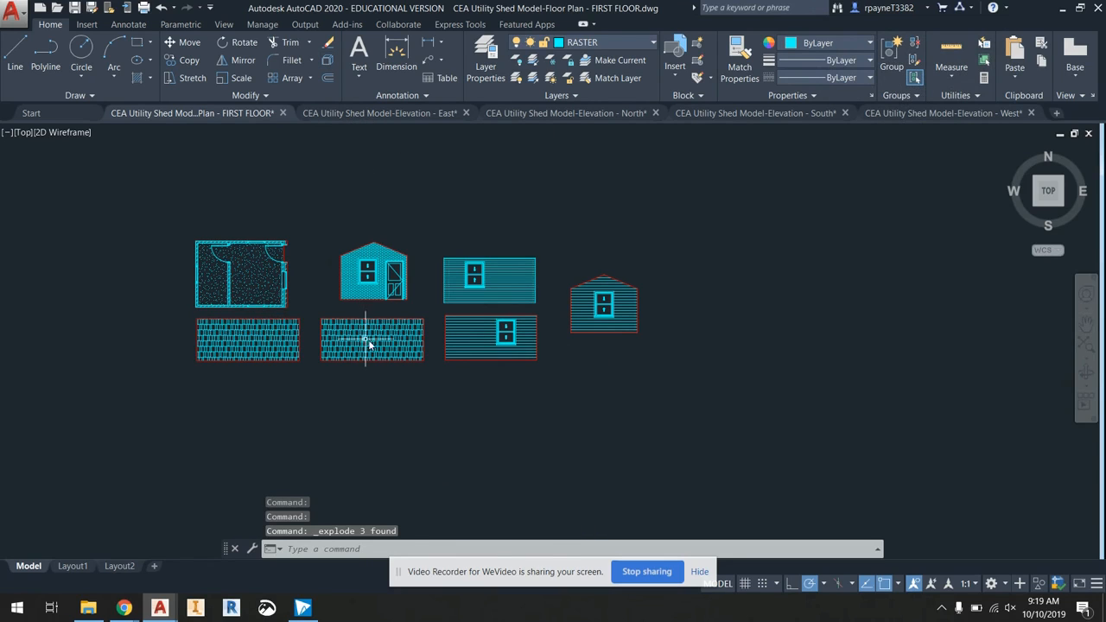
- Try to explode both shake-hatched roof panels beneath the floor plan and east elevation once more
{"action": "left_click", "coordinate": [429, 364]}
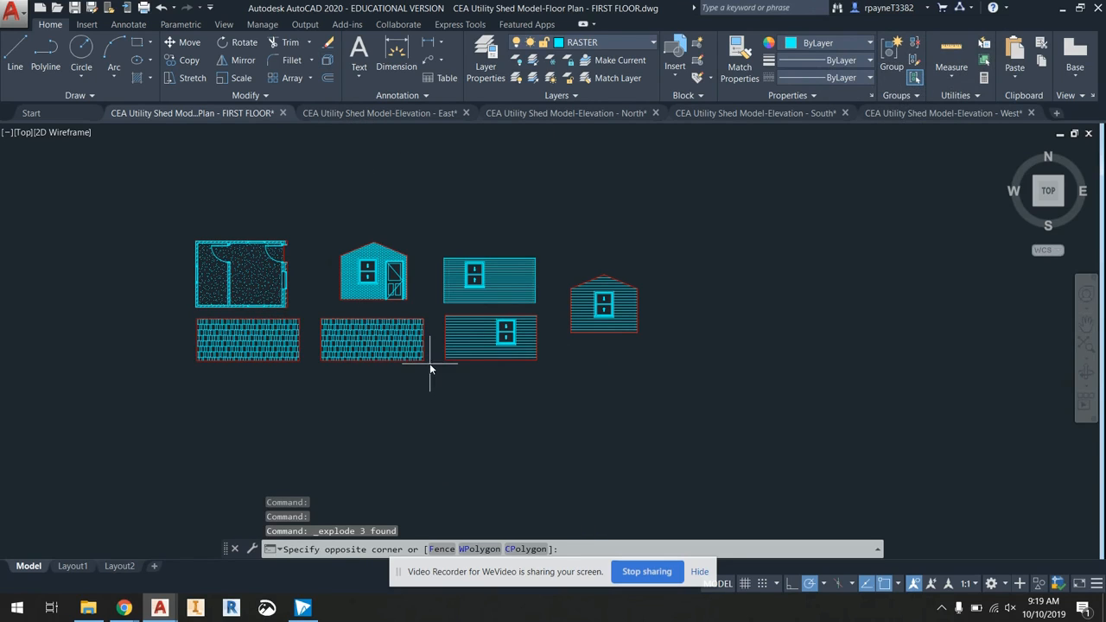
{"action": "left_click", "coordinate": [180, 322]}
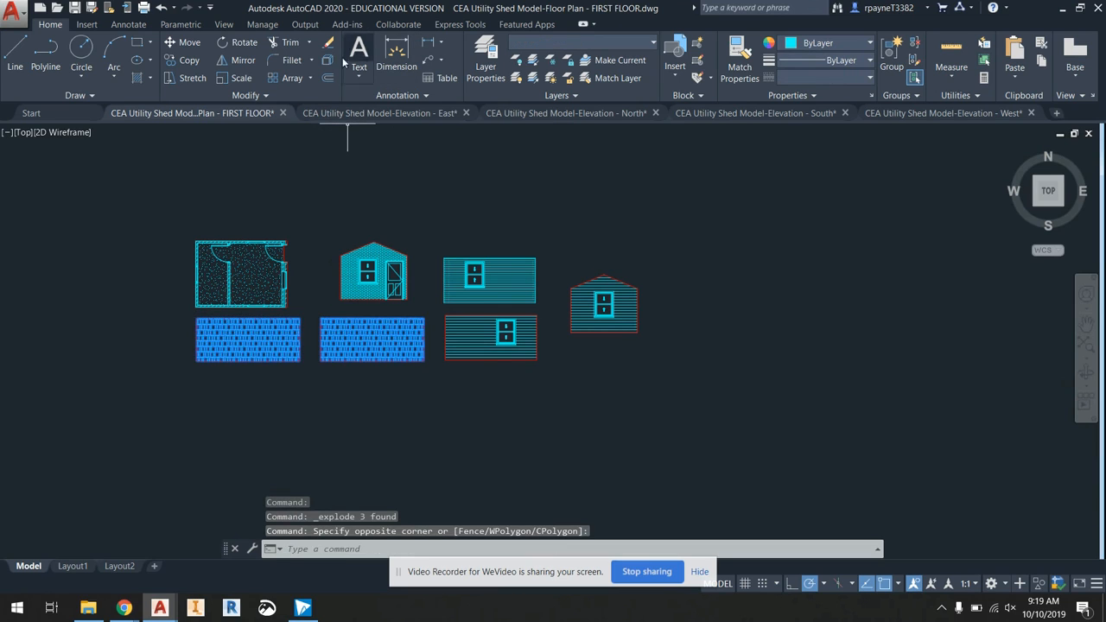
{"action": "left_click", "coordinate": [328, 63]}
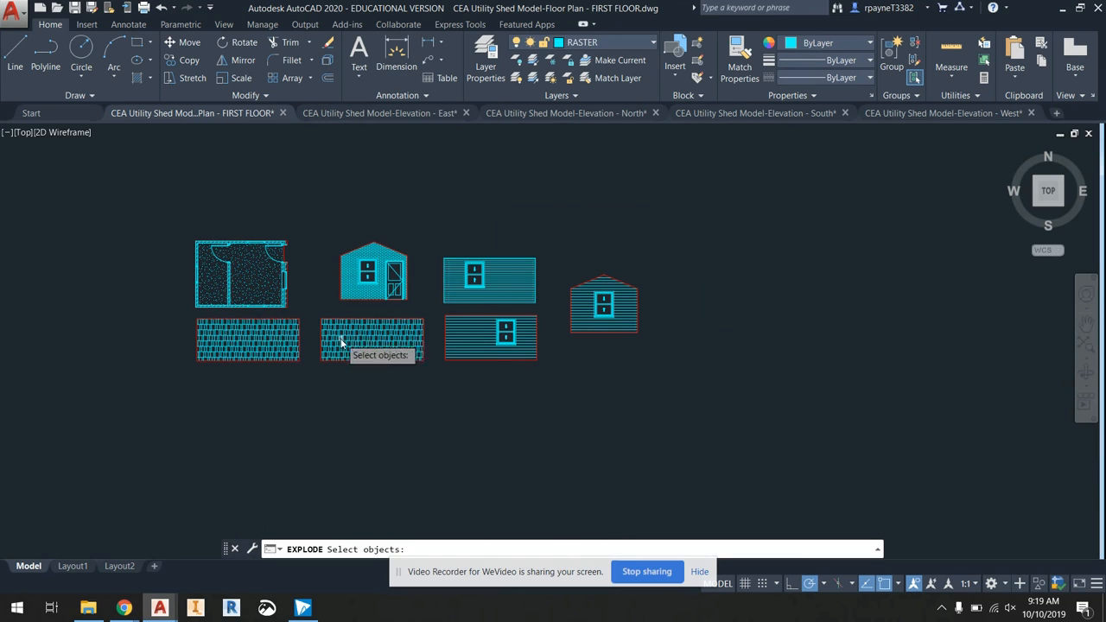
{"action": "scroll", "coordinate": [341, 343], "scroll_direction": "up", "scroll_amount": 2}
{"action": "left_click", "coordinate": [490, 388]}
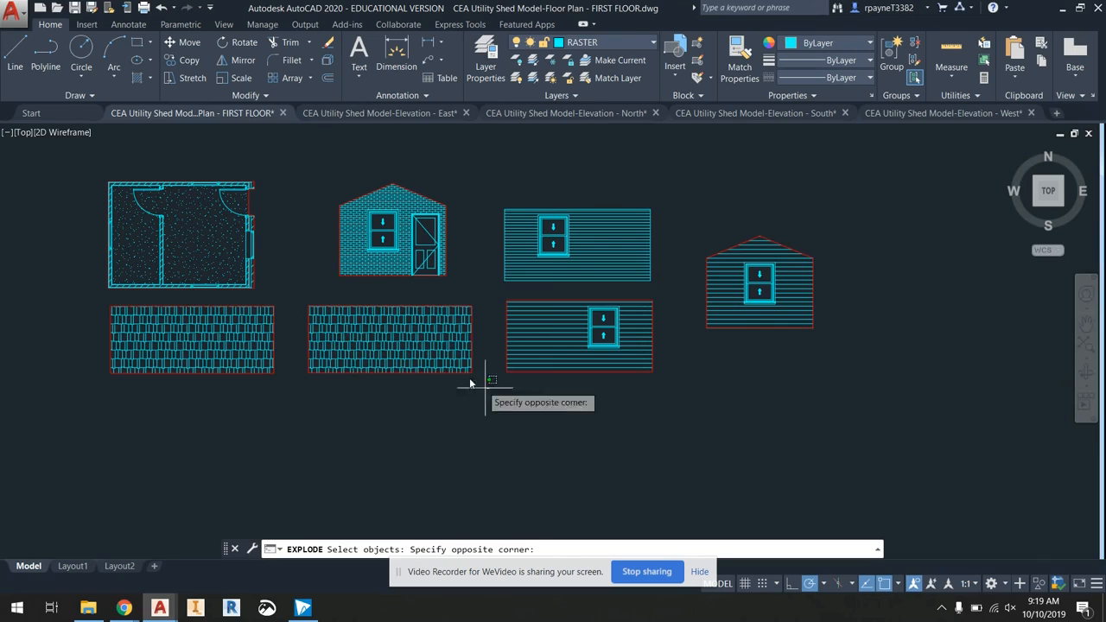
{"action": "left_click", "coordinate": [105, 304]}
{"action": "left_click", "coordinate": [244, 405]}
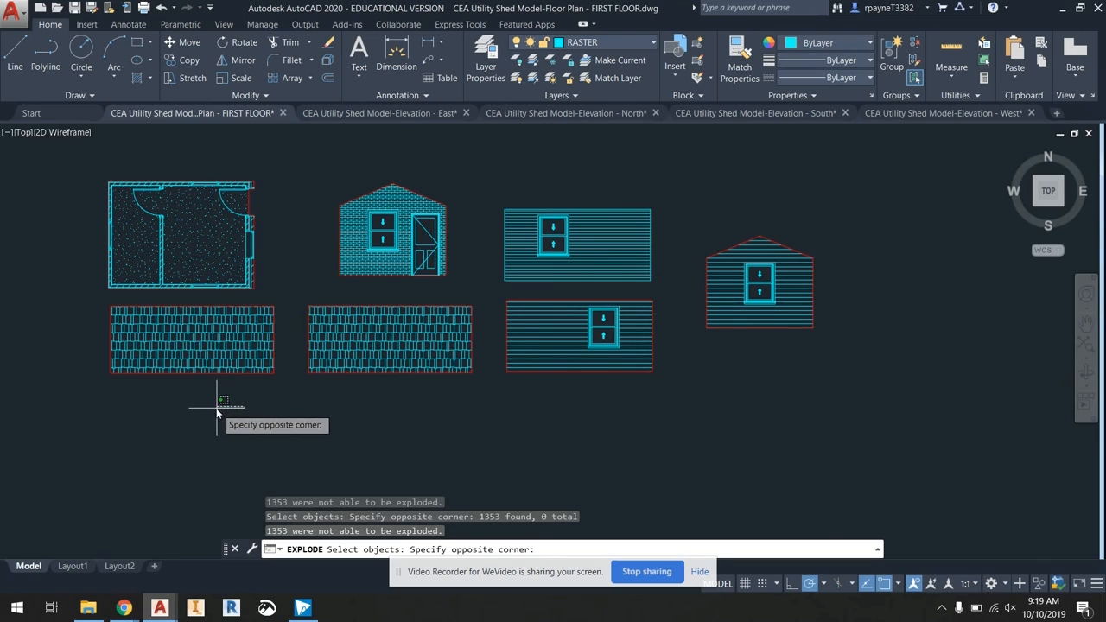
{"action": "key", "text": "Escape"}
{"action": "left_click", "coordinate": [206, 340]}
{"action": "key", "text": "Escape"}
{"action": "key", "text": "Escape"}
{"action": "key", "text": "Escape"}
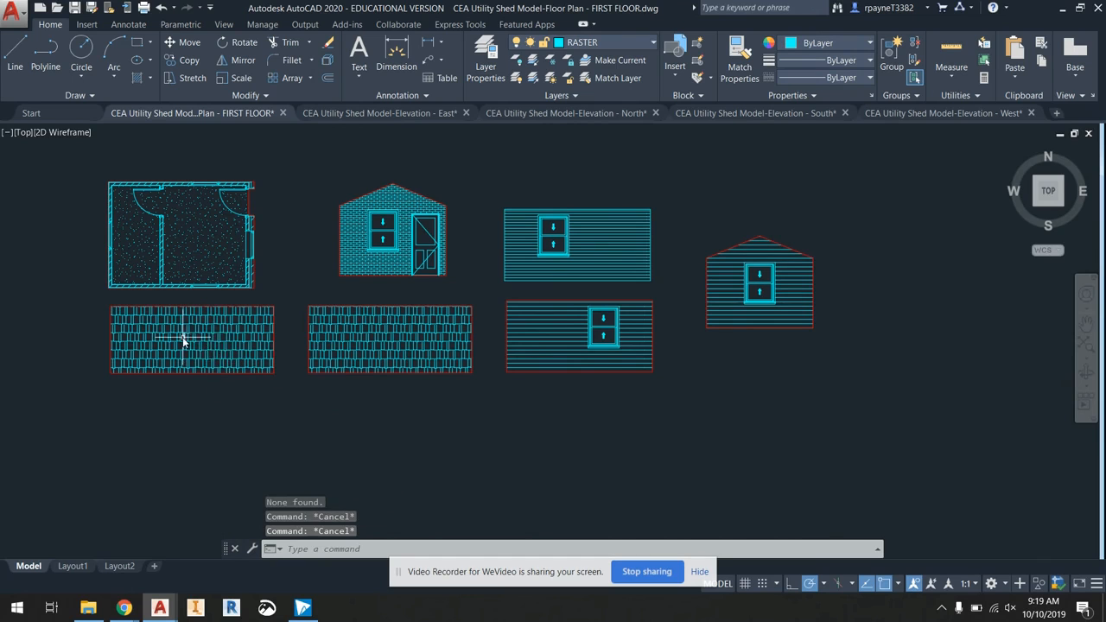
- Put the rectangular outline of the north elevation on the VECTOR layer
{"action": "scroll", "coordinate": [182, 339], "scroll_direction": "up", "scroll_amount": 5}
{"action": "scroll", "coordinate": [156, 346], "scroll_direction": "down", "scroll_amount": 5}
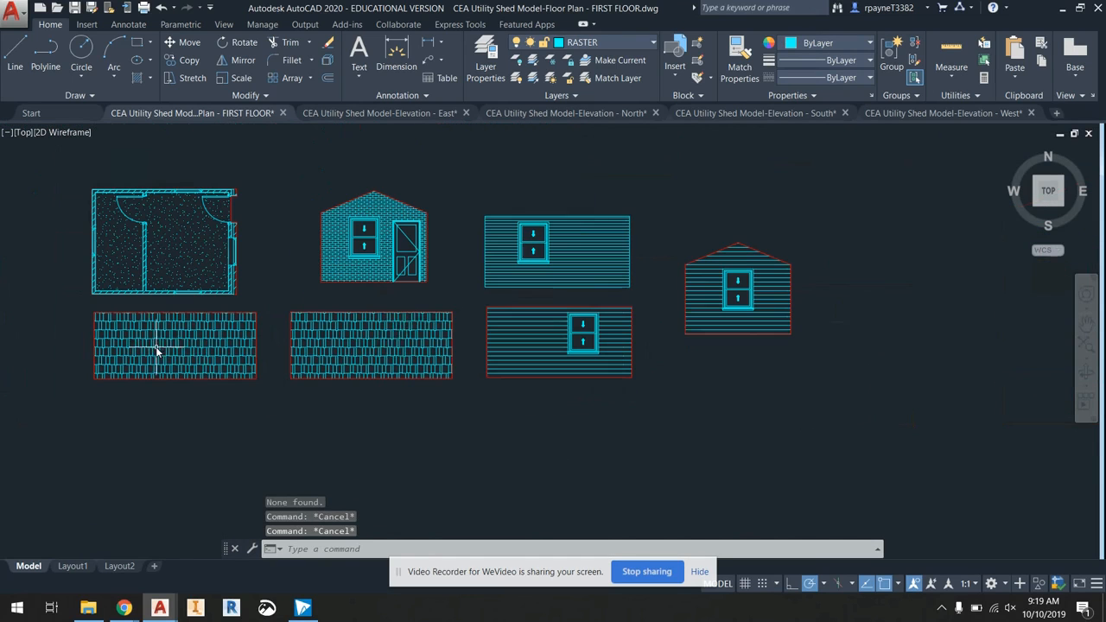
{"action": "scroll", "coordinate": [300, 326], "scroll_direction": "up", "scroll_amount": 2}
{"action": "scroll", "coordinate": [299, 324], "scroll_direction": "down", "scroll_amount": 2}
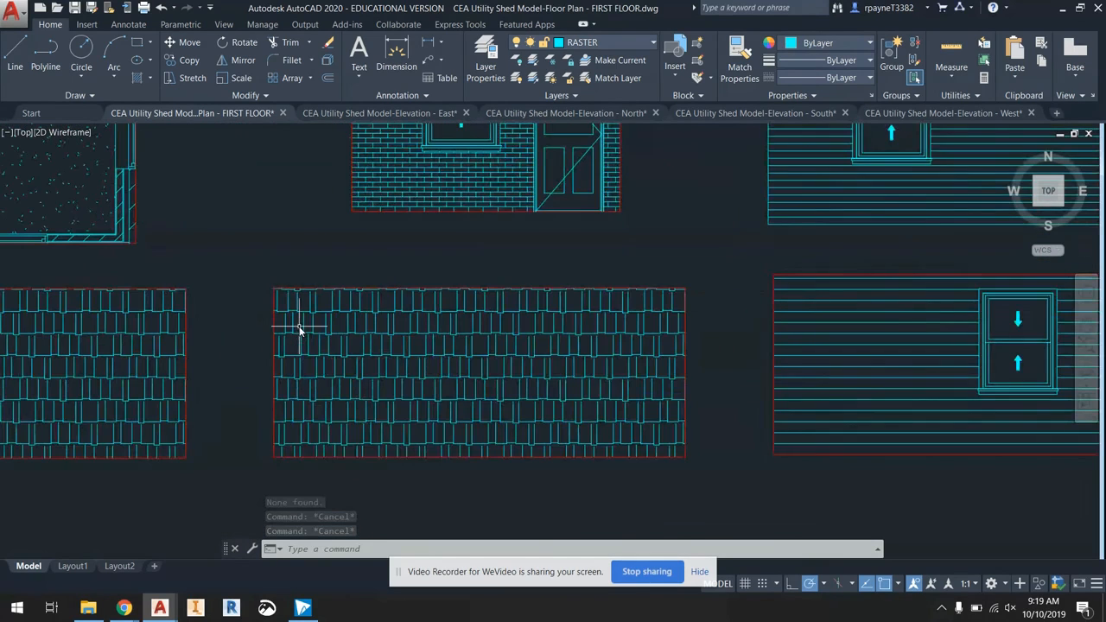
{"action": "scroll", "coordinate": [457, 298], "scroll_direction": "up", "scroll_amount": 8}
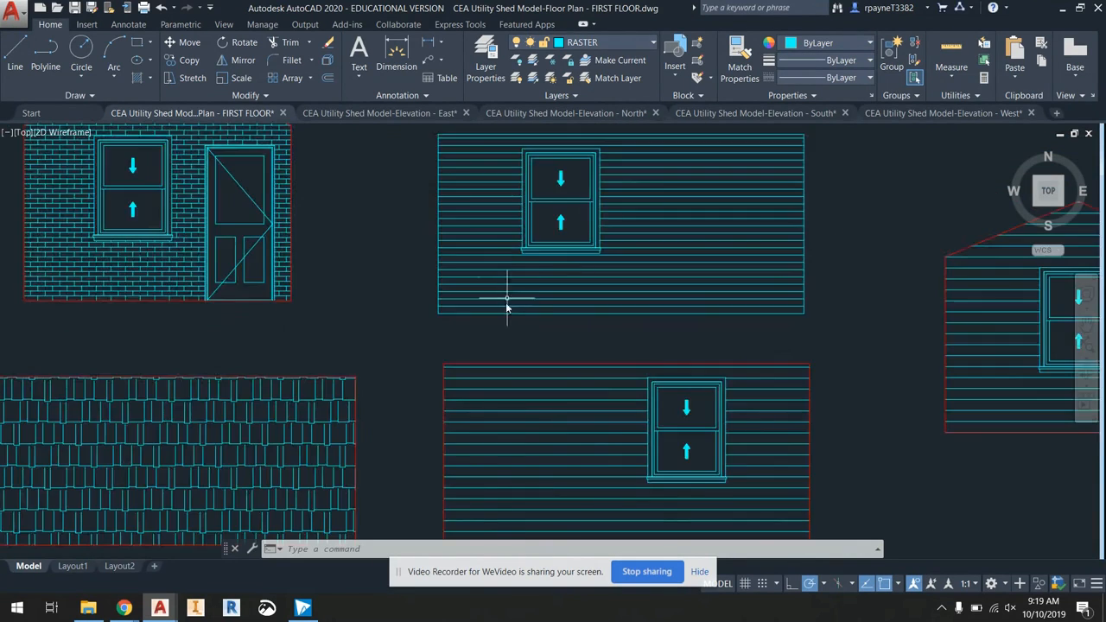
{"action": "left_click", "coordinate": [444, 303]}
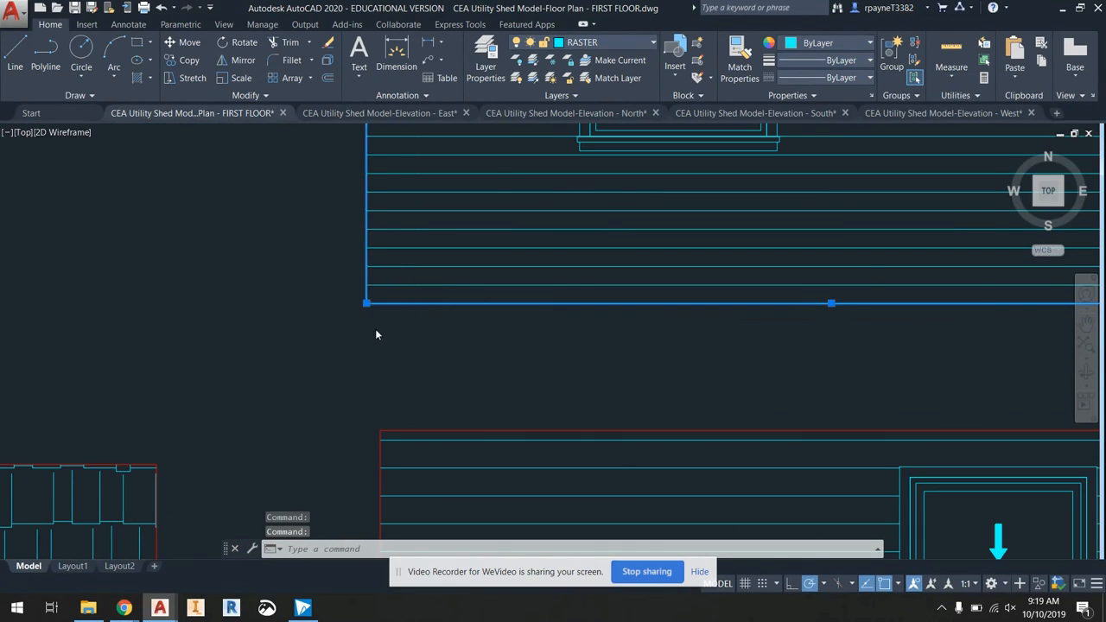
{"action": "scroll", "coordinate": [375, 329], "scroll_direction": "down", "scroll_amount": 4}
{"action": "left_click", "coordinate": [393, 141]}
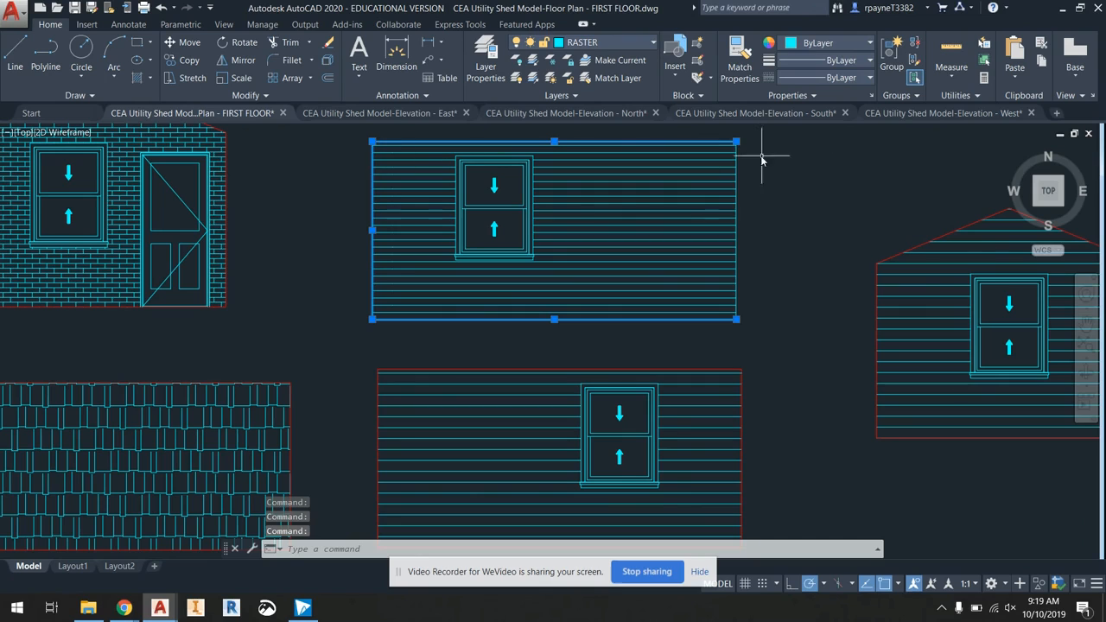
{"action": "left_click", "coordinate": [596, 43]}
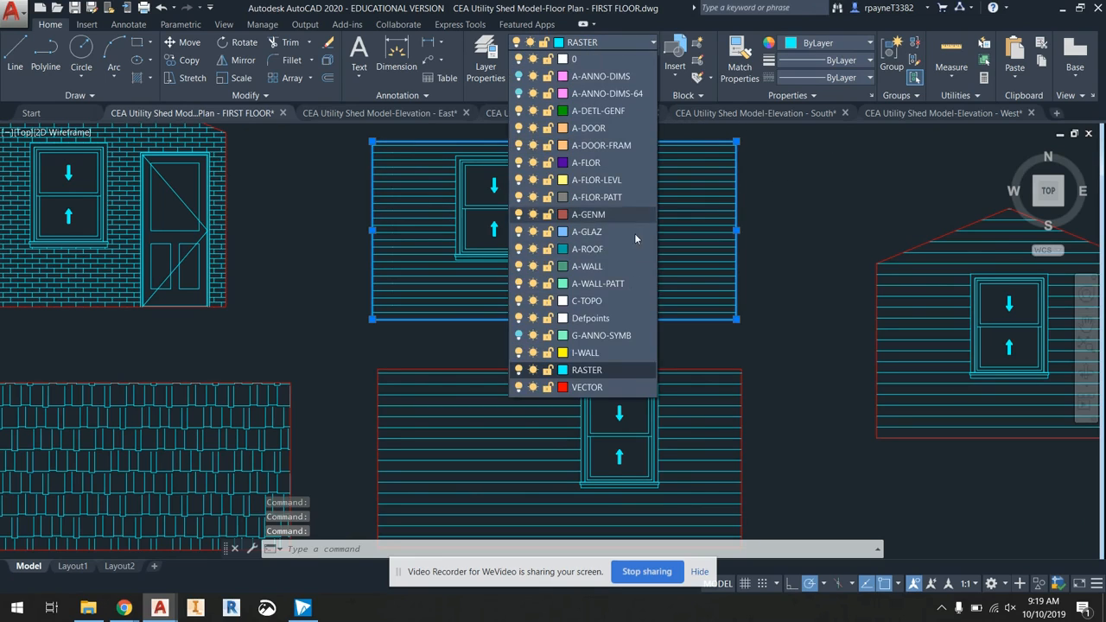
{"action": "left_click", "coordinate": [558, 386]}
{"action": "key", "text": "Escape"}
{"action": "left_click", "coordinate": [547, 274]}
{"action": "scroll", "coordinate": [547, 275], "scroll_direction": "down", "scroll_amount": 4}
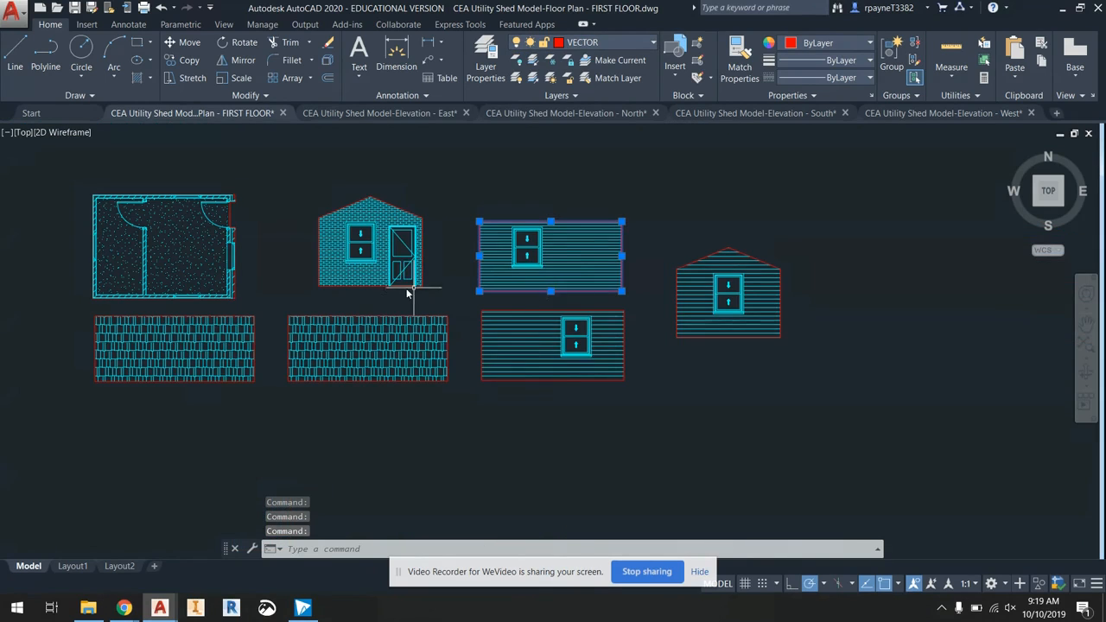
{"action": "key", "text": "Escape"}
{"action": "scroll", "coordinate": [259, 280], "scroll_direction": "up", "scroll_amount": 1}
{"action": "scroll", "coordinate": [260, 283], "scroll_direction": "down", "scroll_amount": 1}
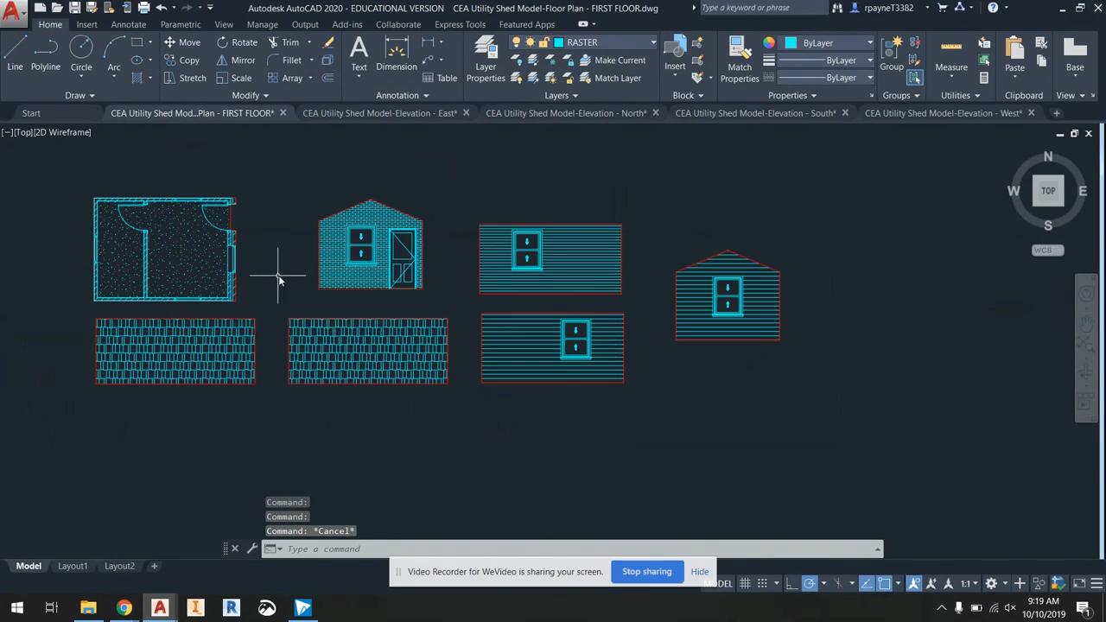